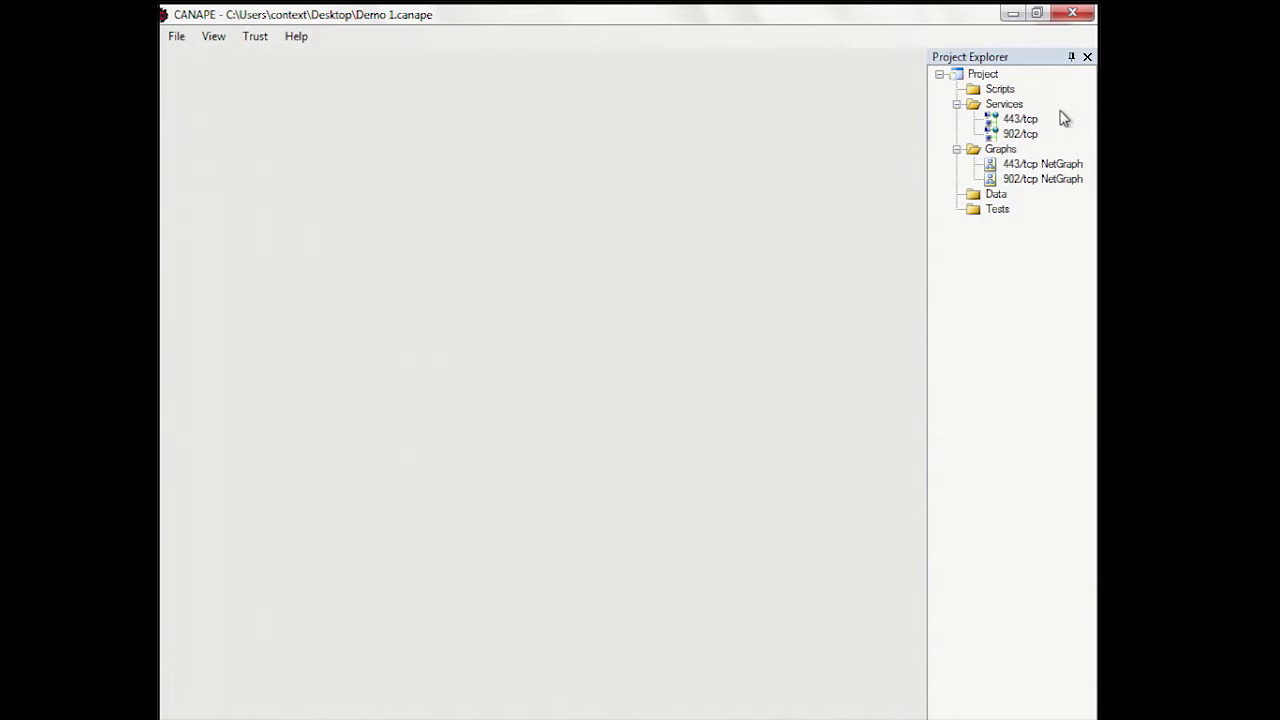
Review the 443/tcp service's SSL and Details settings and try starting it, which fails with a socket-in-use error.
left_click(1024, 122)
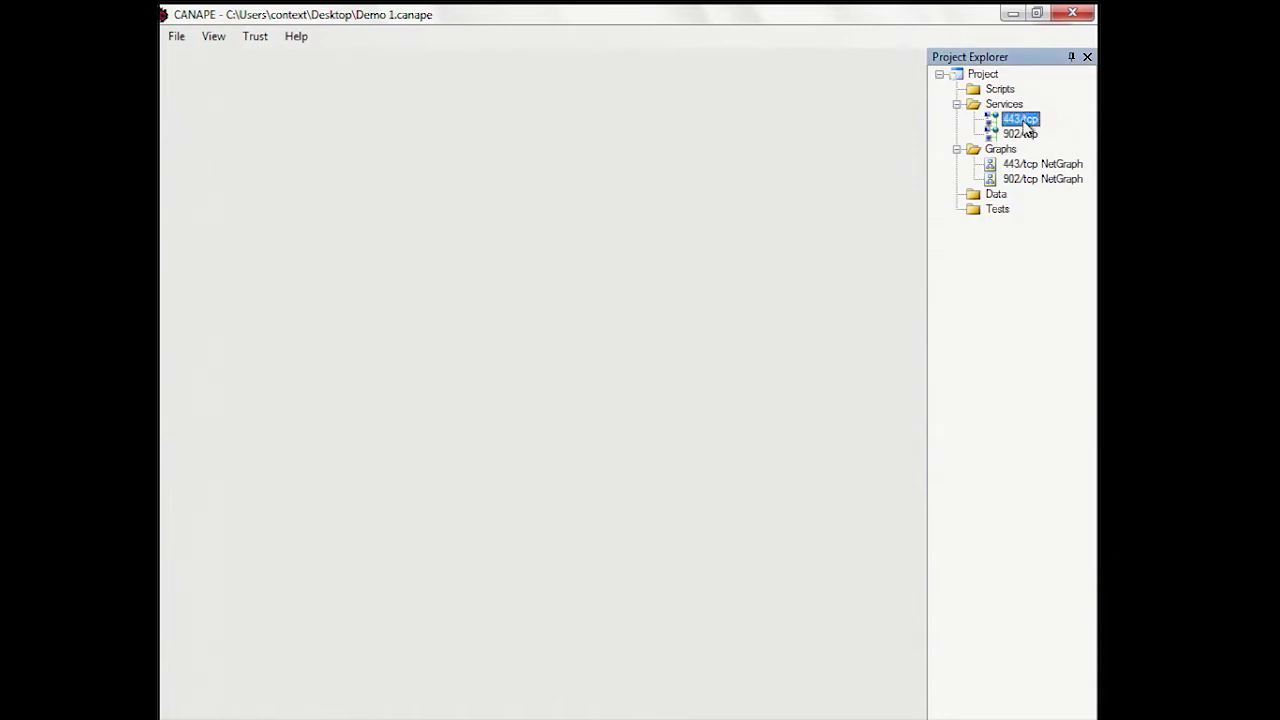
double_click(1024, 122)
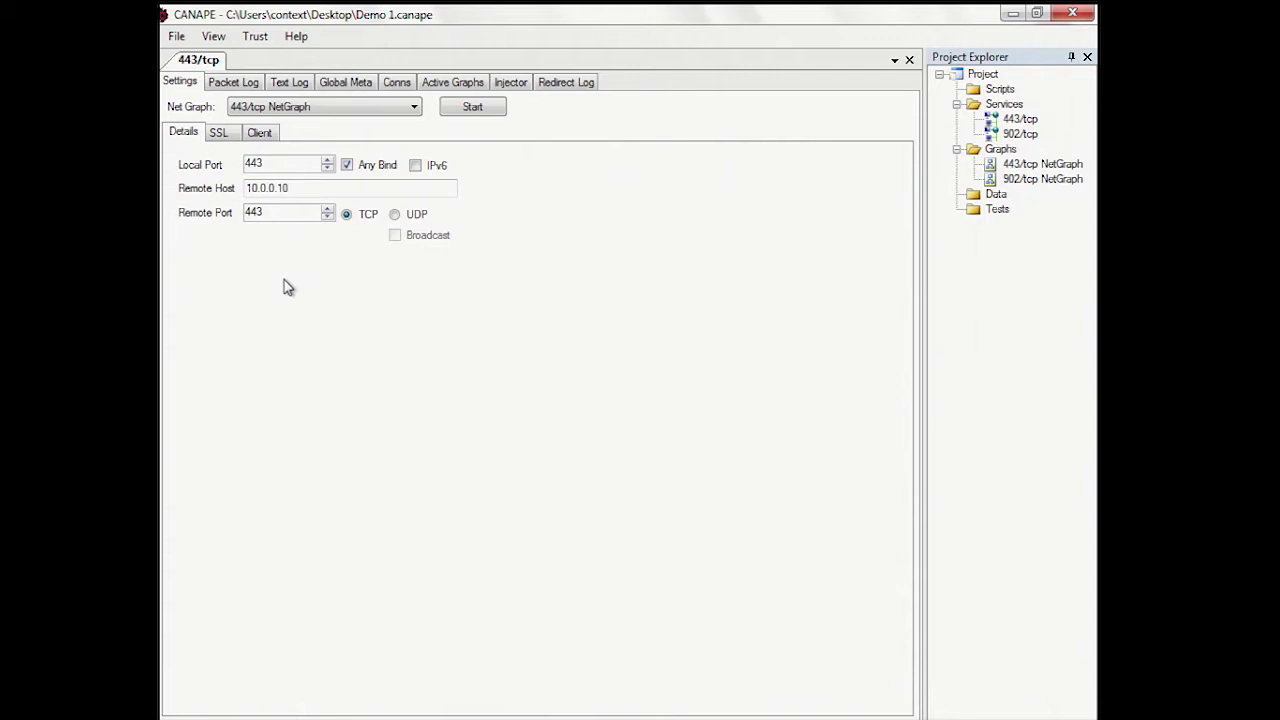
left_click(227, 140)
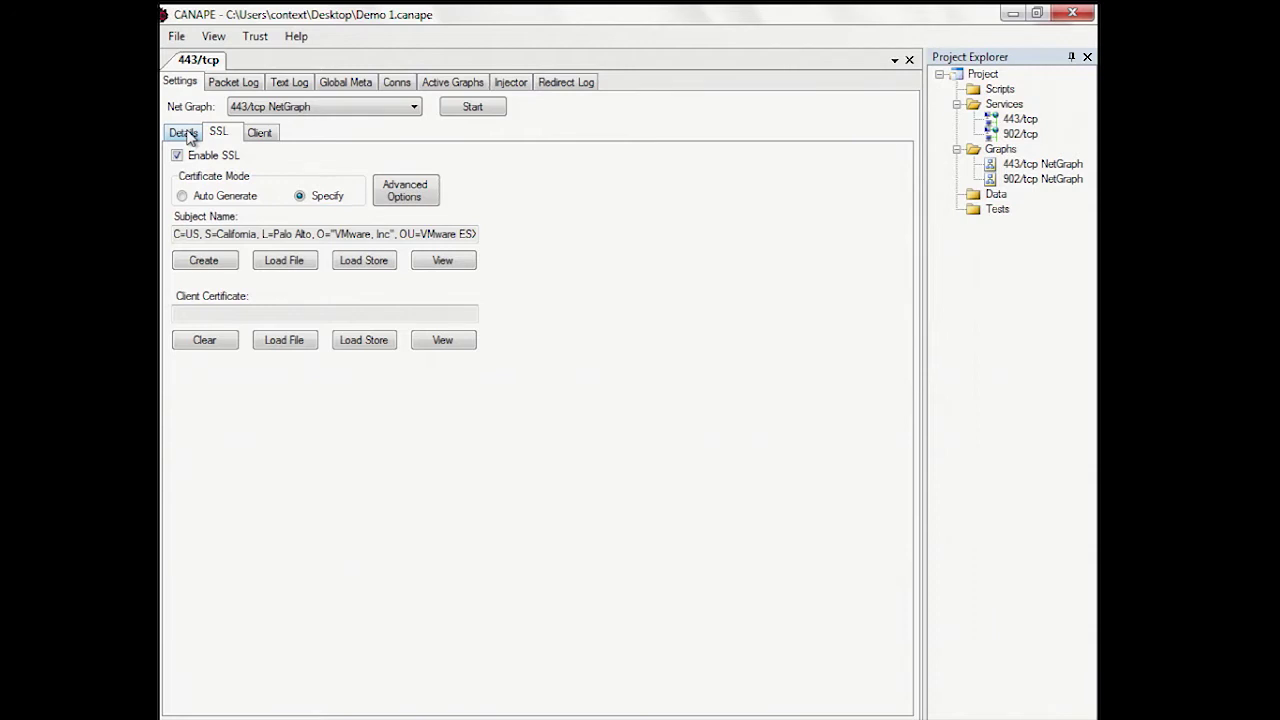
left_click(186, 134)
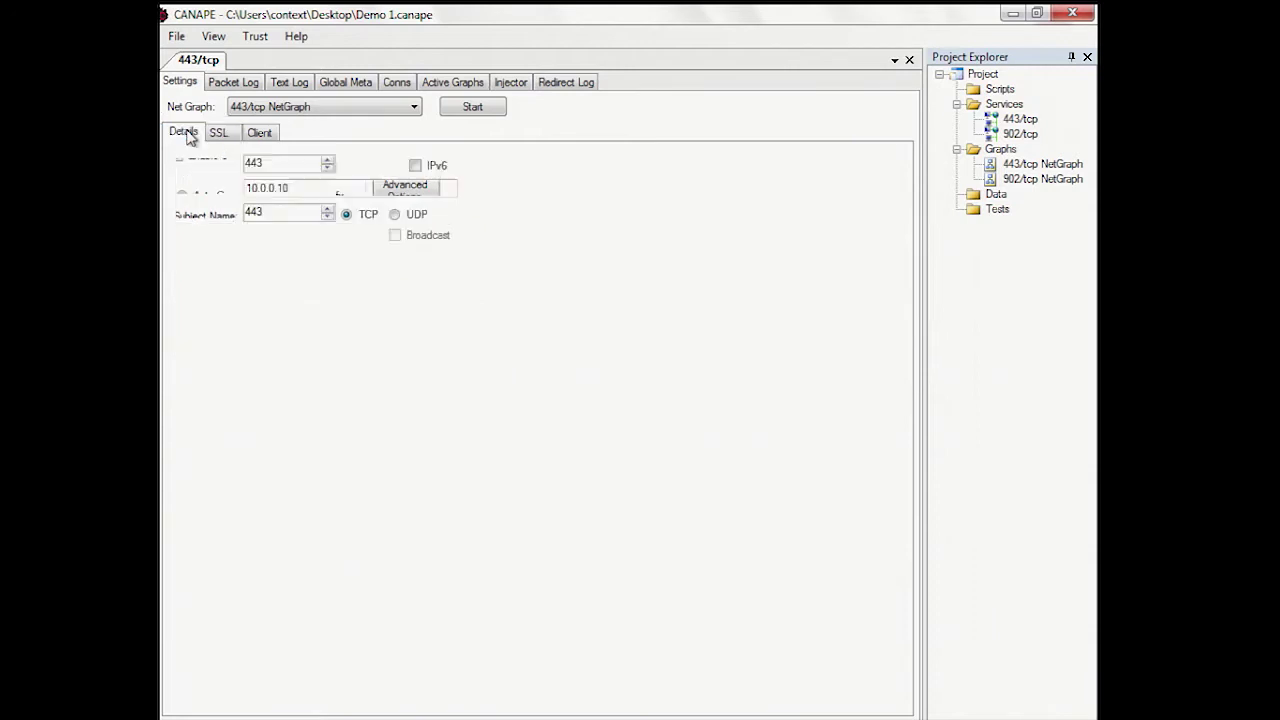
left_click(484, 112)
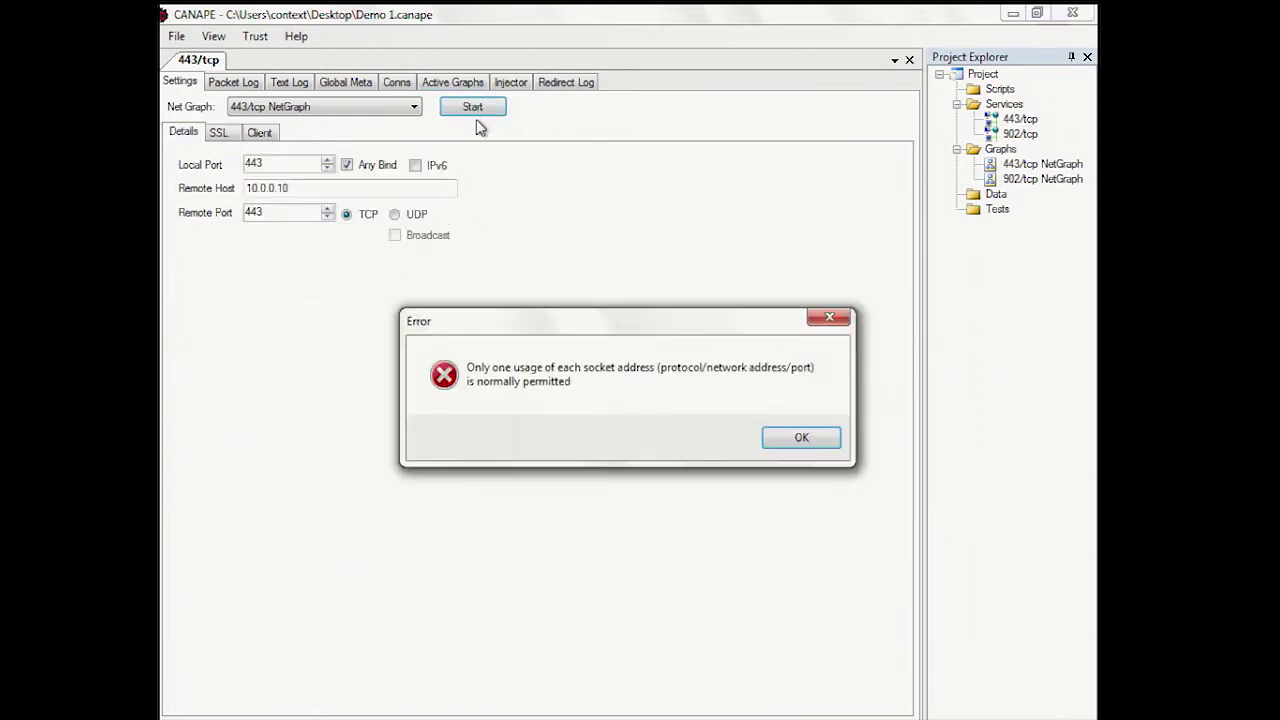
left_click(804, 440)
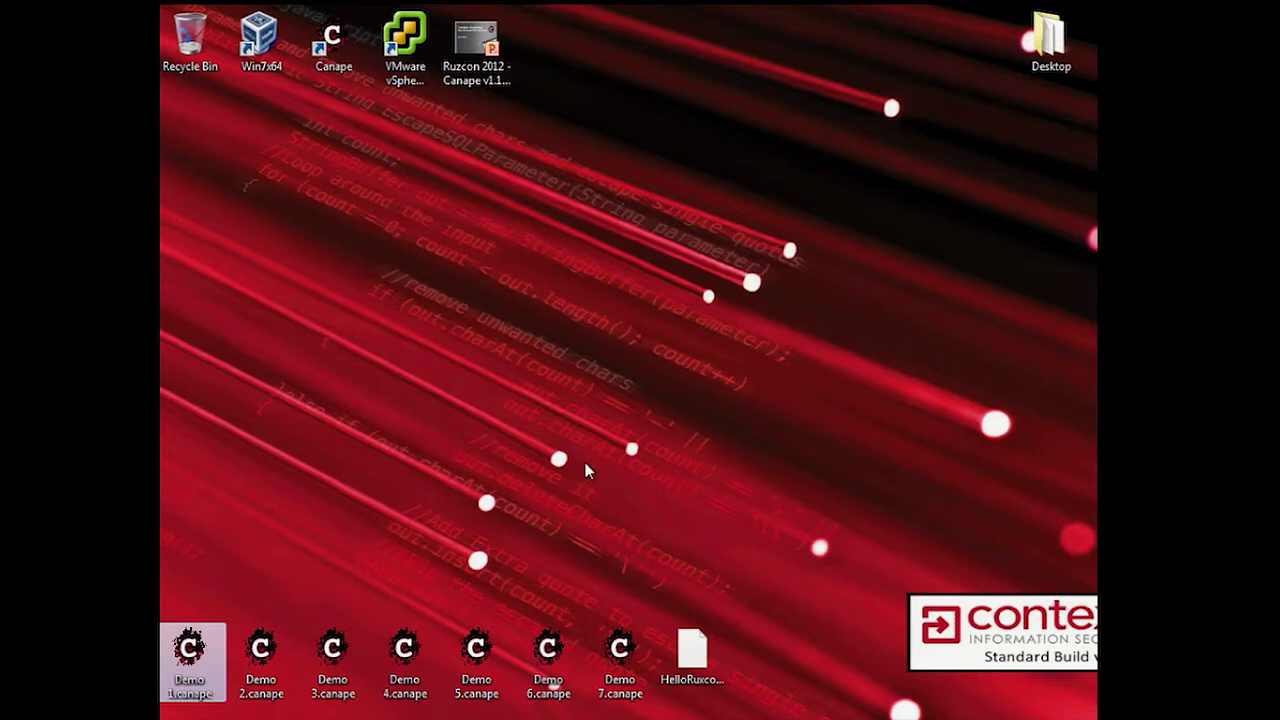
In Task Manager, sort processes by image name and end the duplicate CANAPE.Gui.exe process.
left_click(586, 463)
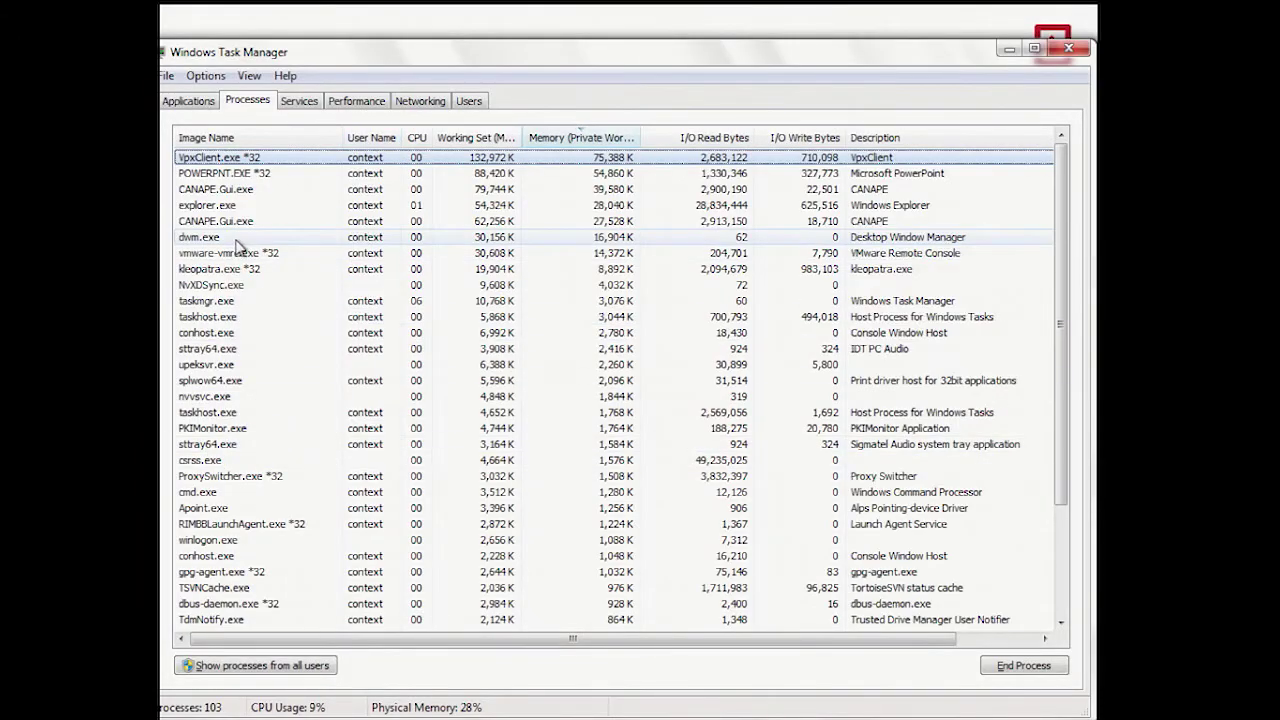
left_click(268, 160)
left_click(262, 138)
left_click(283, 206)
key("Down")
key("Down")
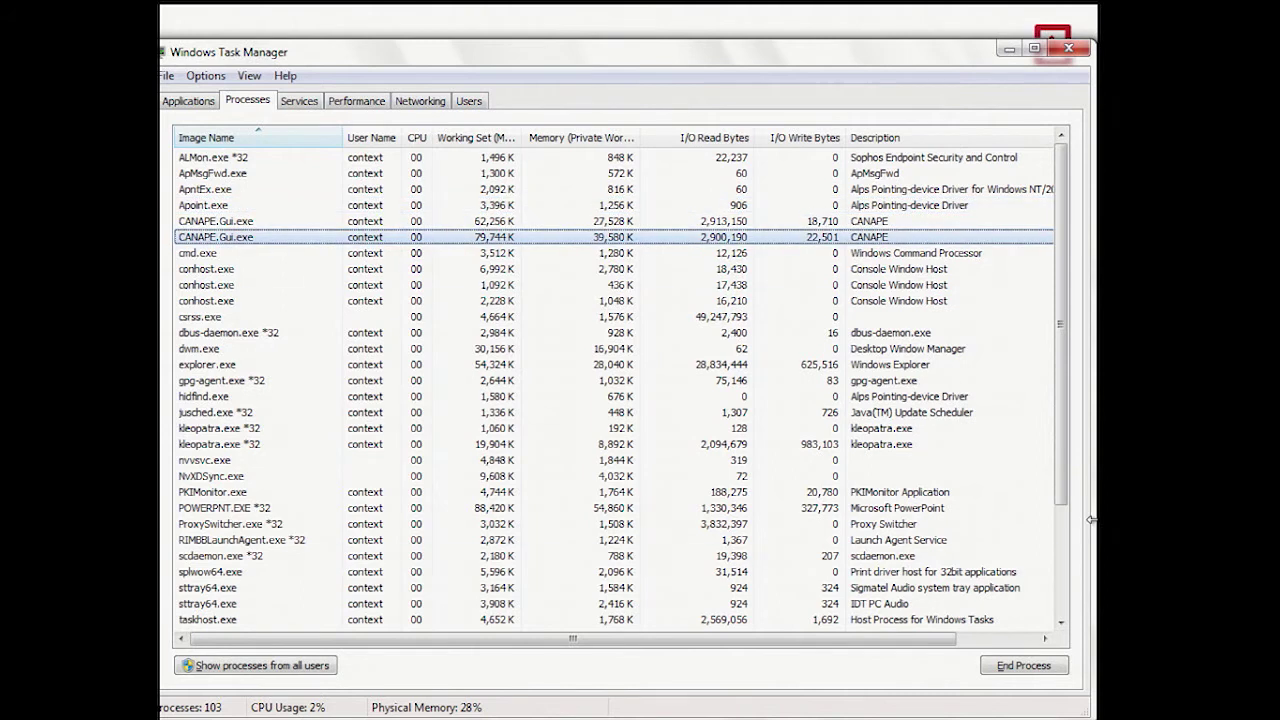
left_click(1008, 666)
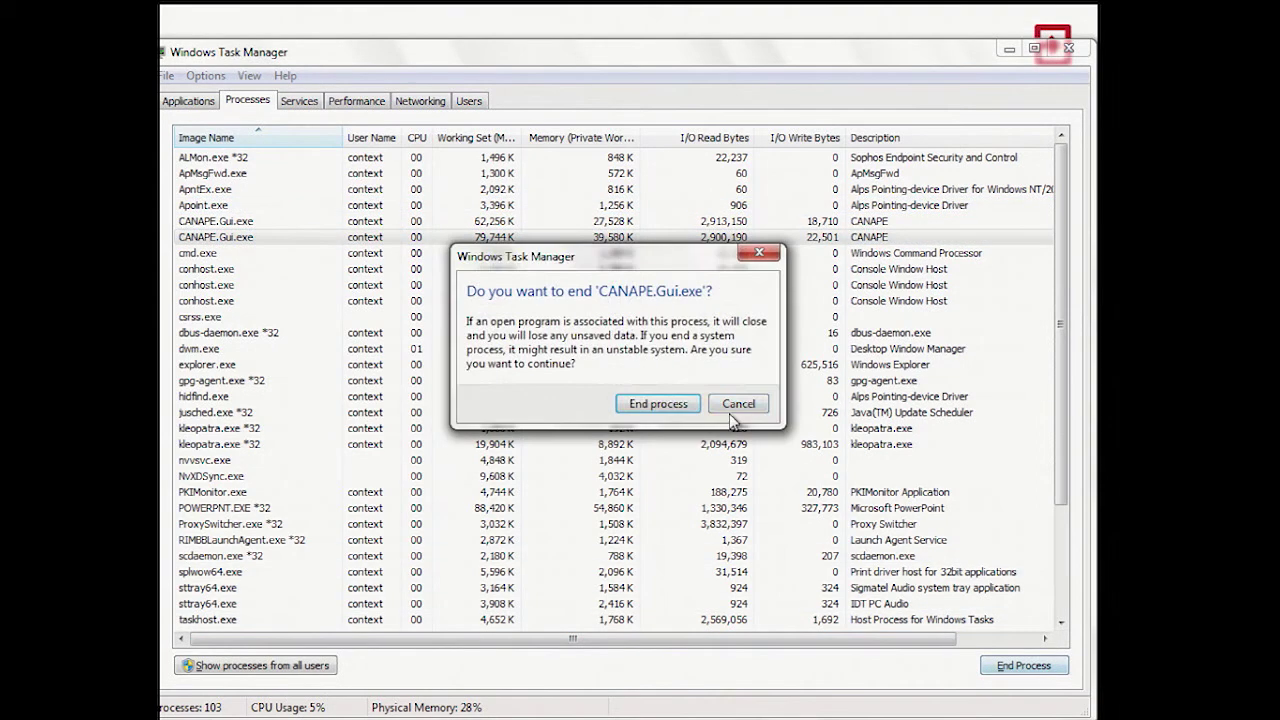
left_click(657, 403)
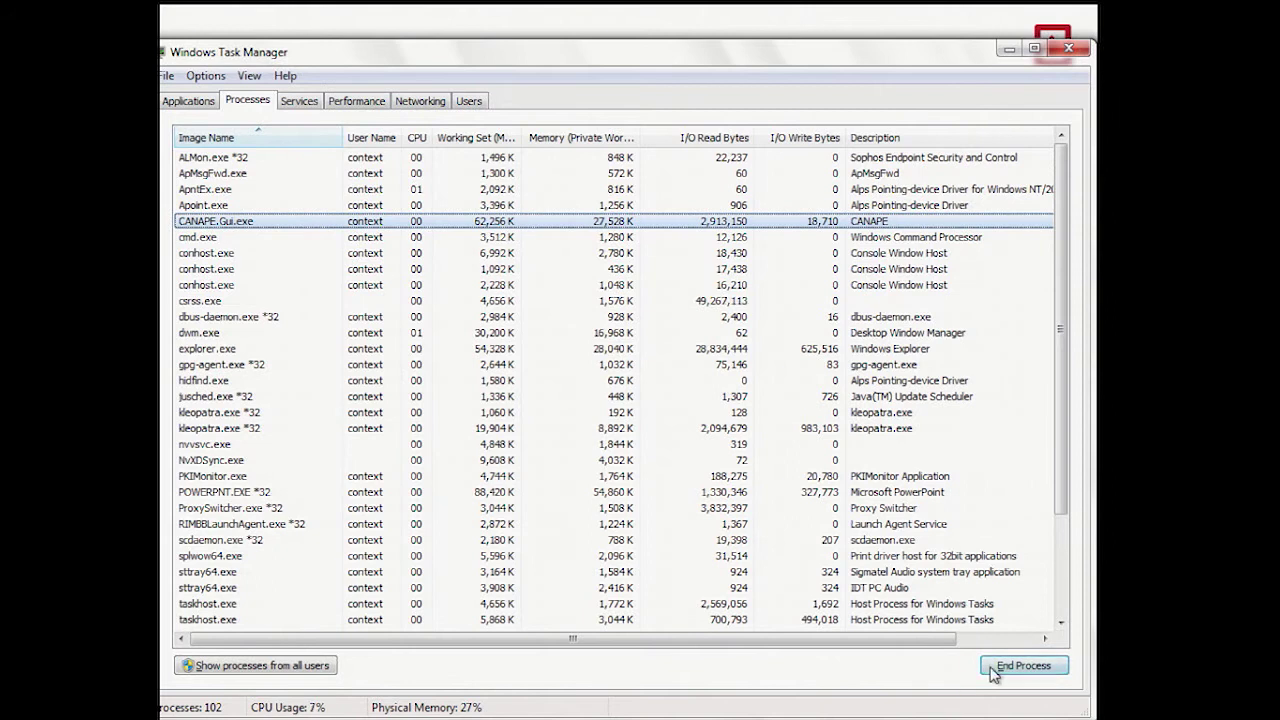
left_click(1022, 665)
left_click(660, 403)
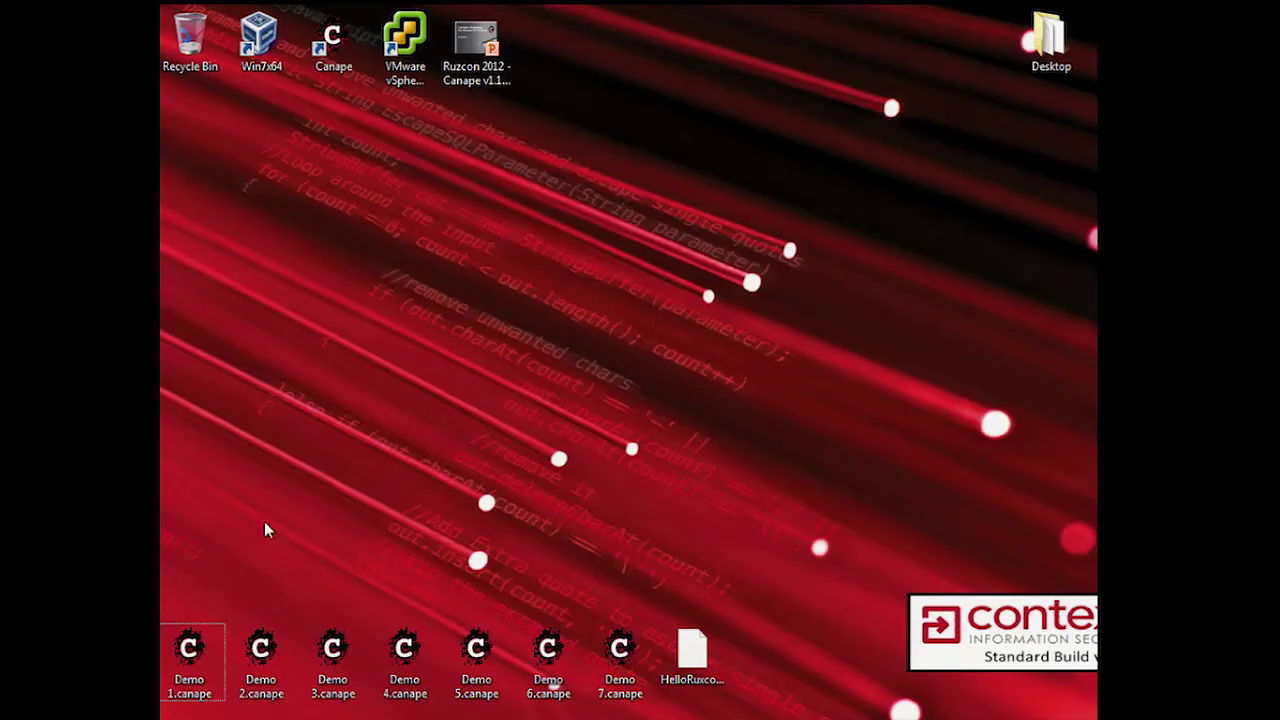
Reopen the Demo 1.canape project, launch VMware vSphere Client, and return to CANAPE.
double_click(189, 650)
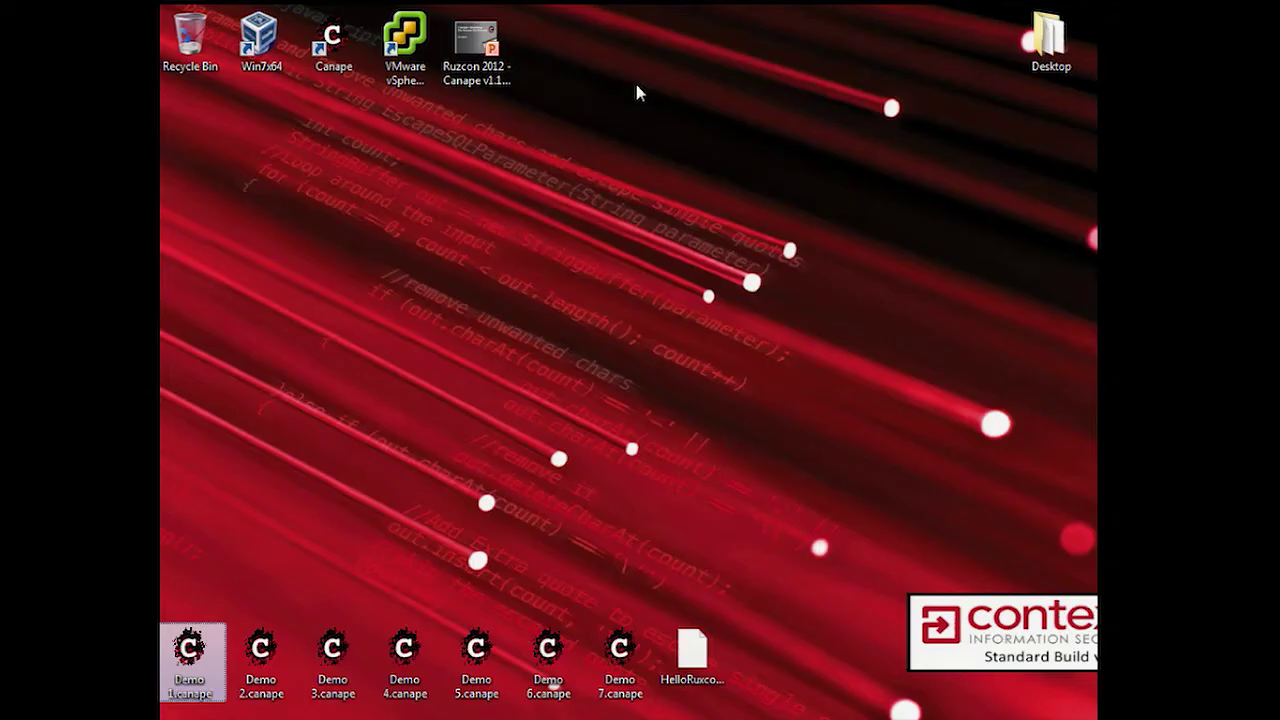
double_click(402, 60)
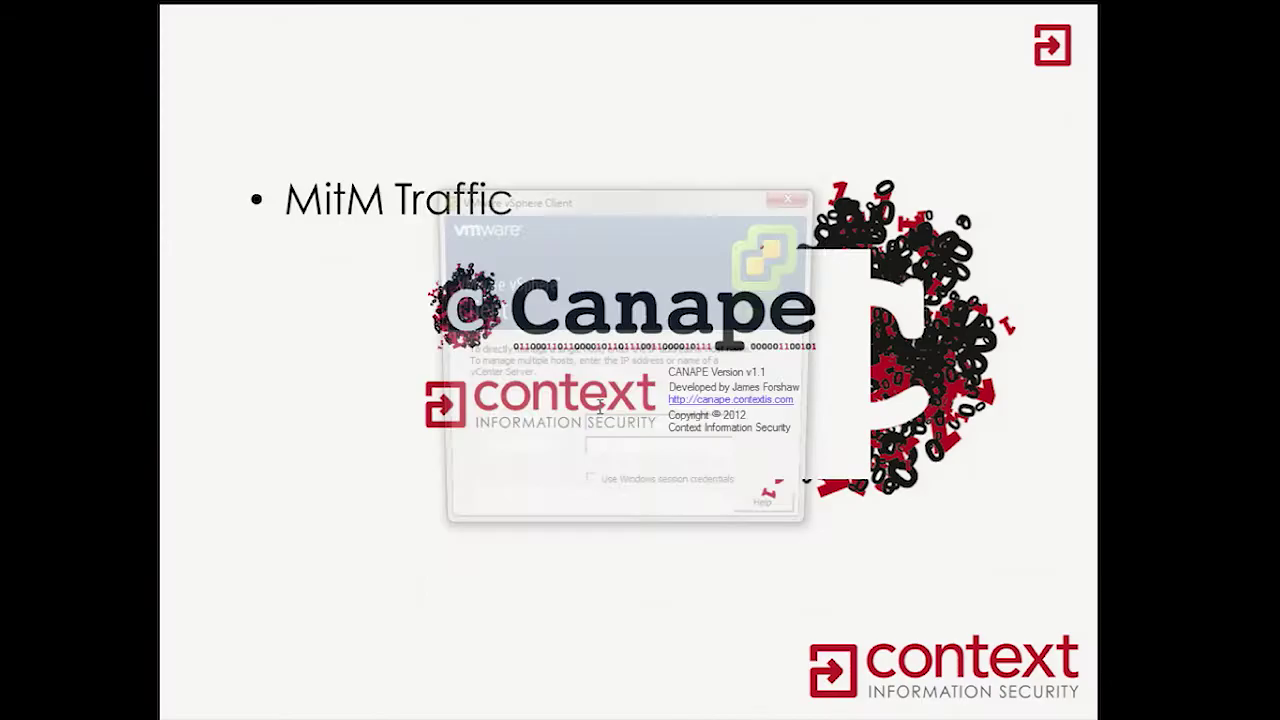
key("alt+Tab")
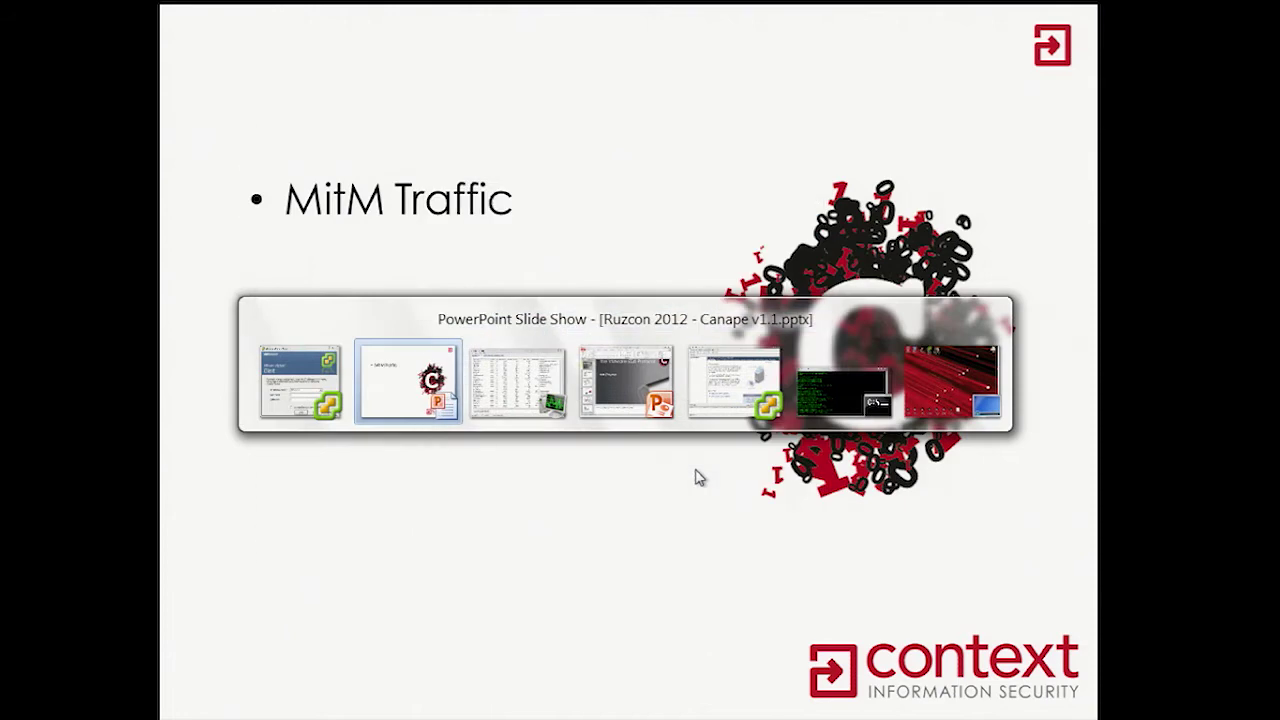
key("alt+Tab")
key("alt+Tab")
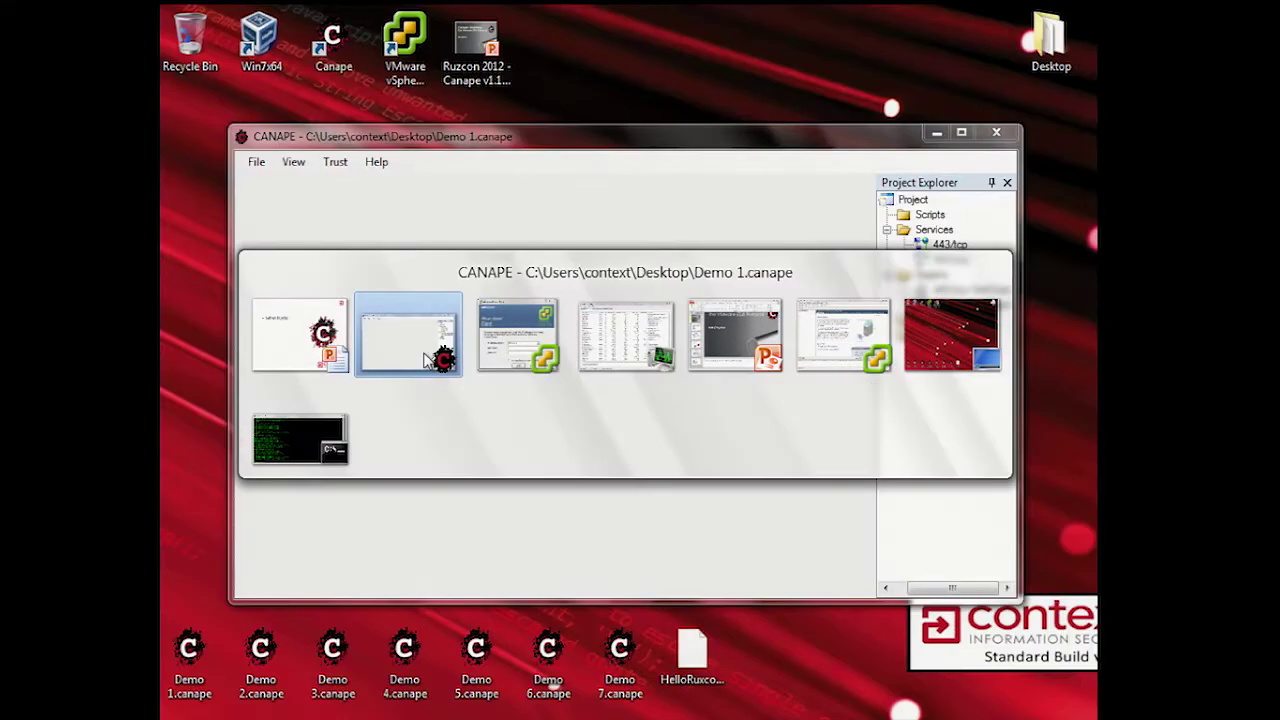
Maximize CANAPE, start the 443/tcp and 902/tcp proxy services, and open the 902/tcp NetGraph.
left_click(408, 333)
left_click(966, 133)
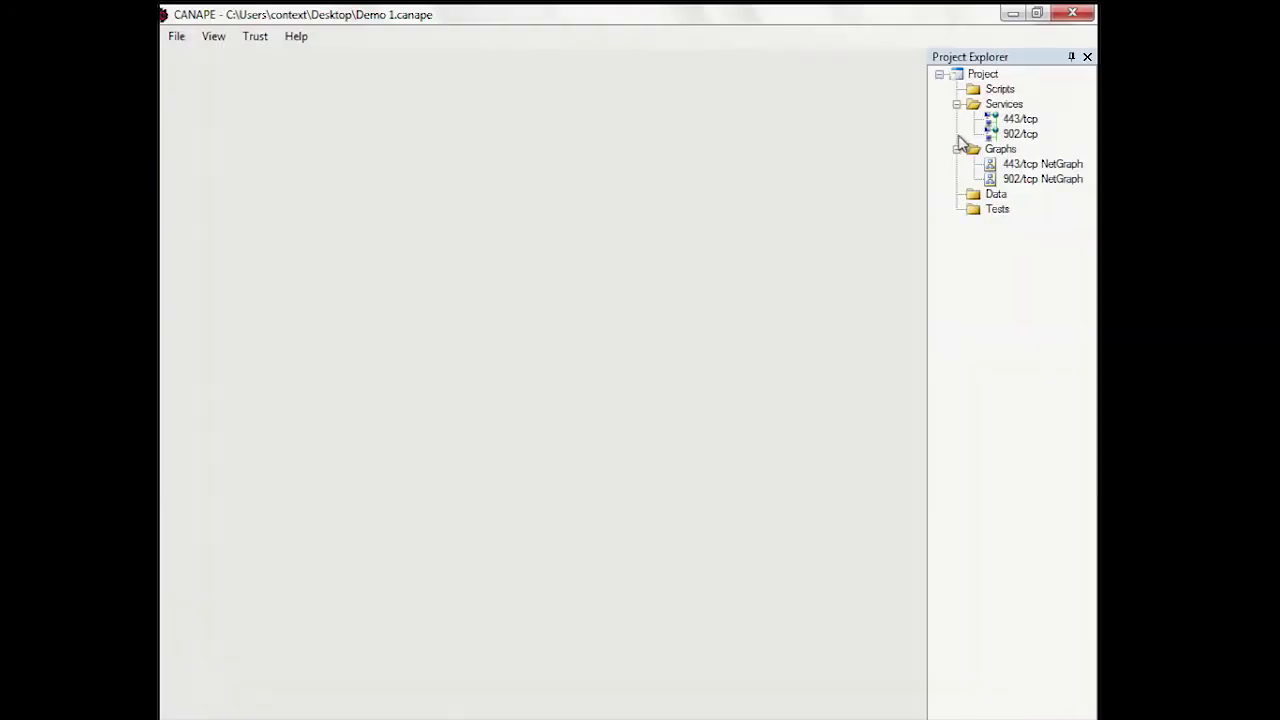
double_click(1022, 119)
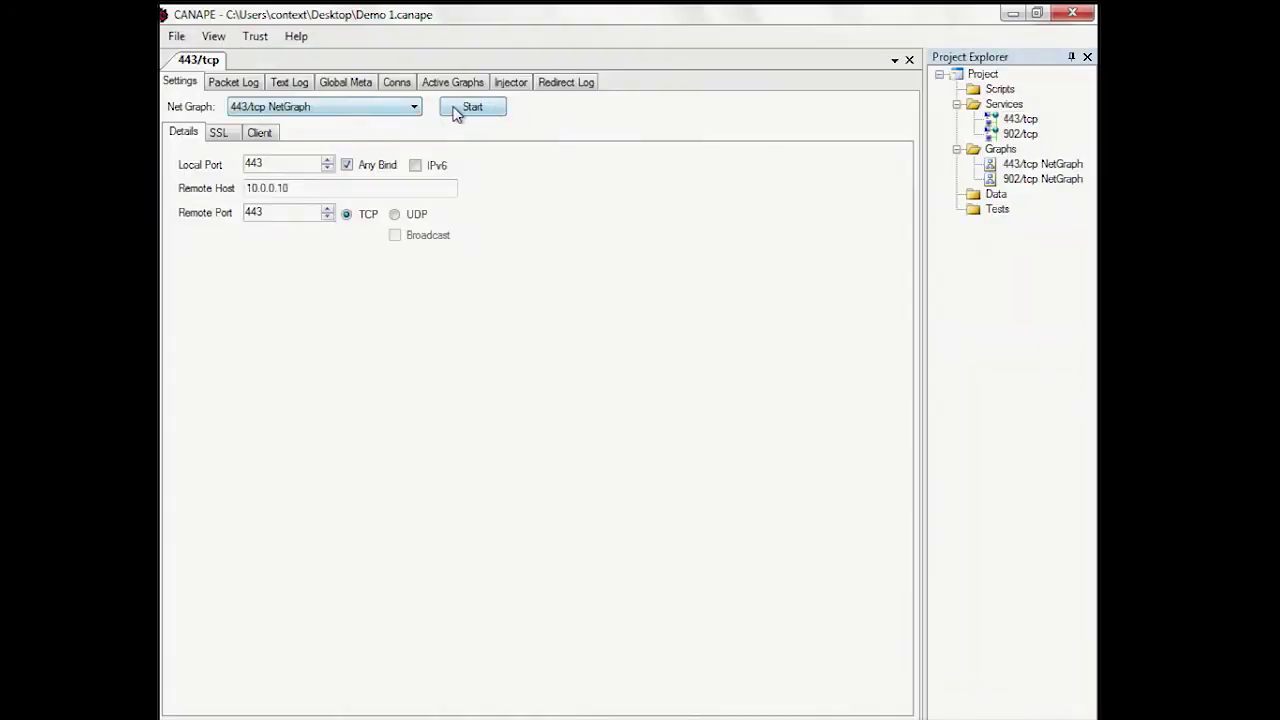
left_click(462, 107)
double_click(1022, 134)
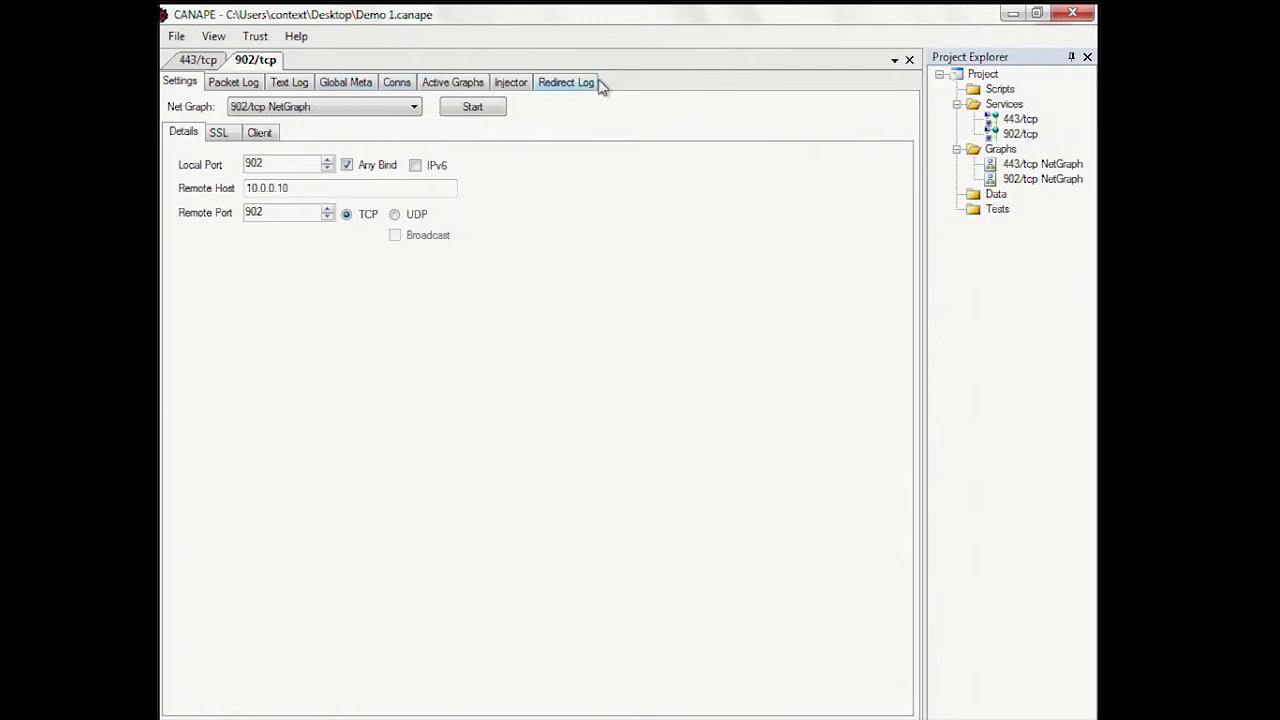
left_click(502, 110)
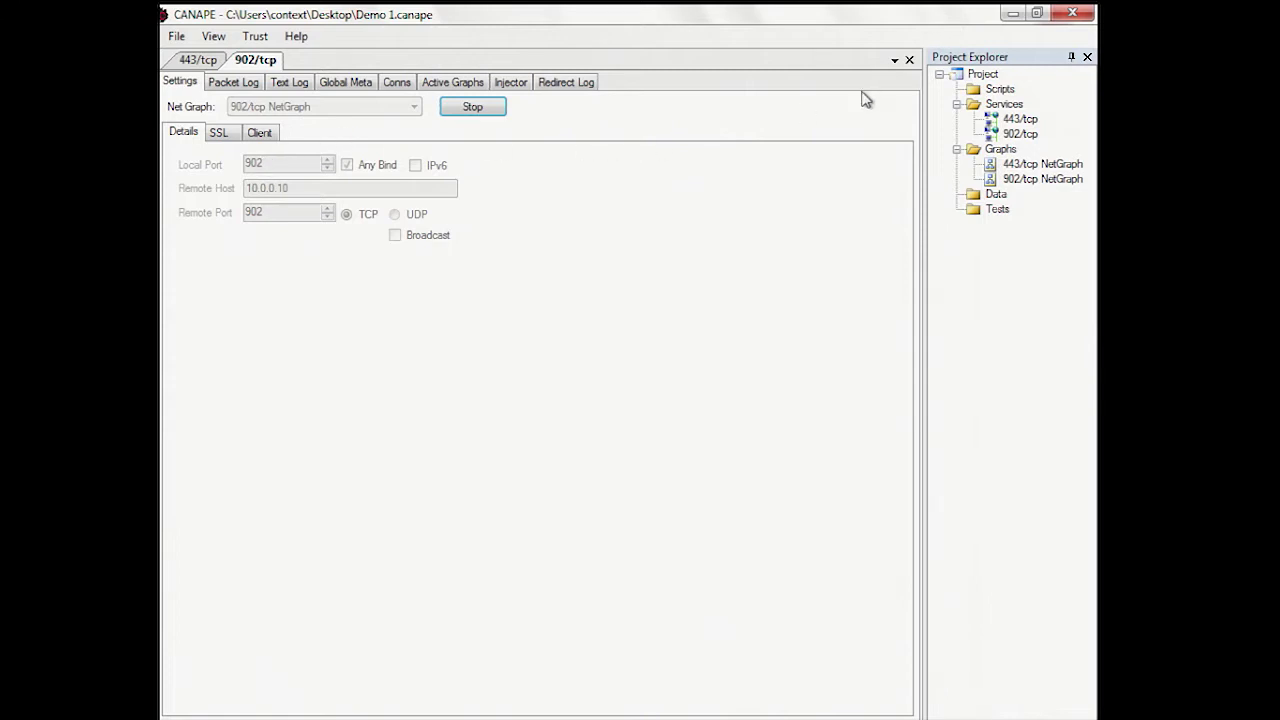
double_click(1040, 184)
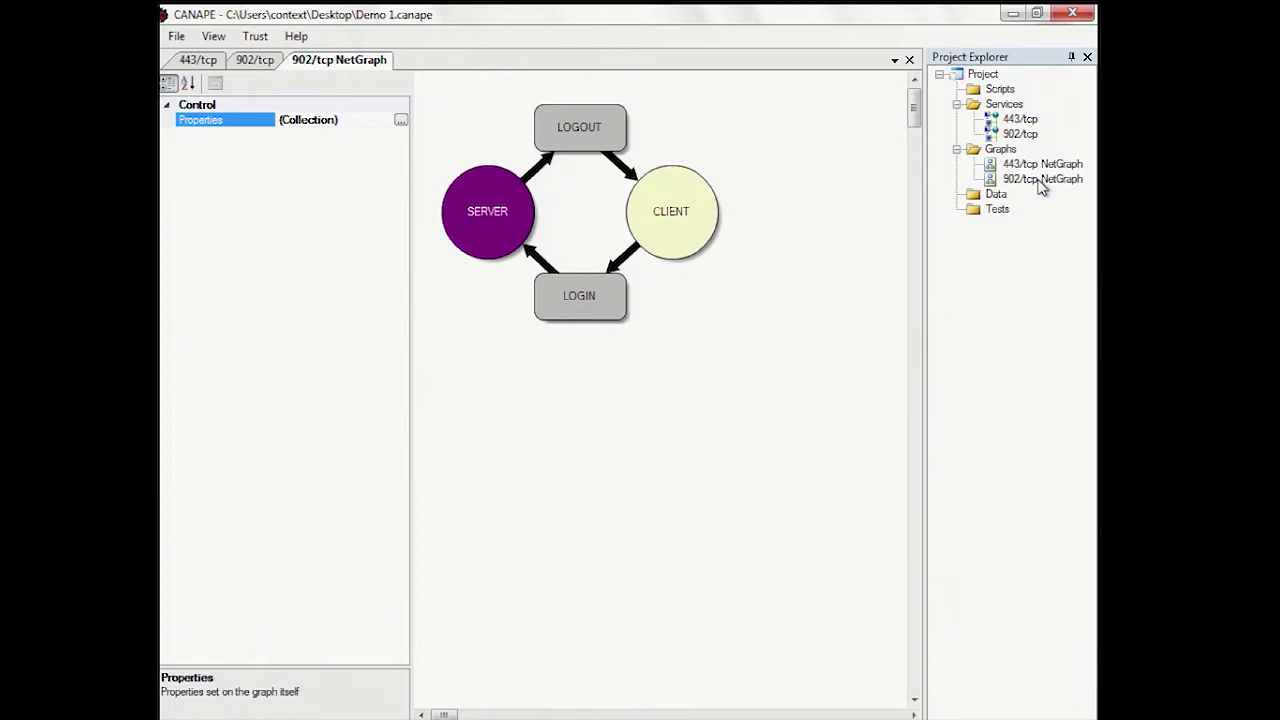
Inspect the LOGOUT node's properties, open the 443/tcp NetGraph, and narrow the properties panel.
left_click(621, 136)
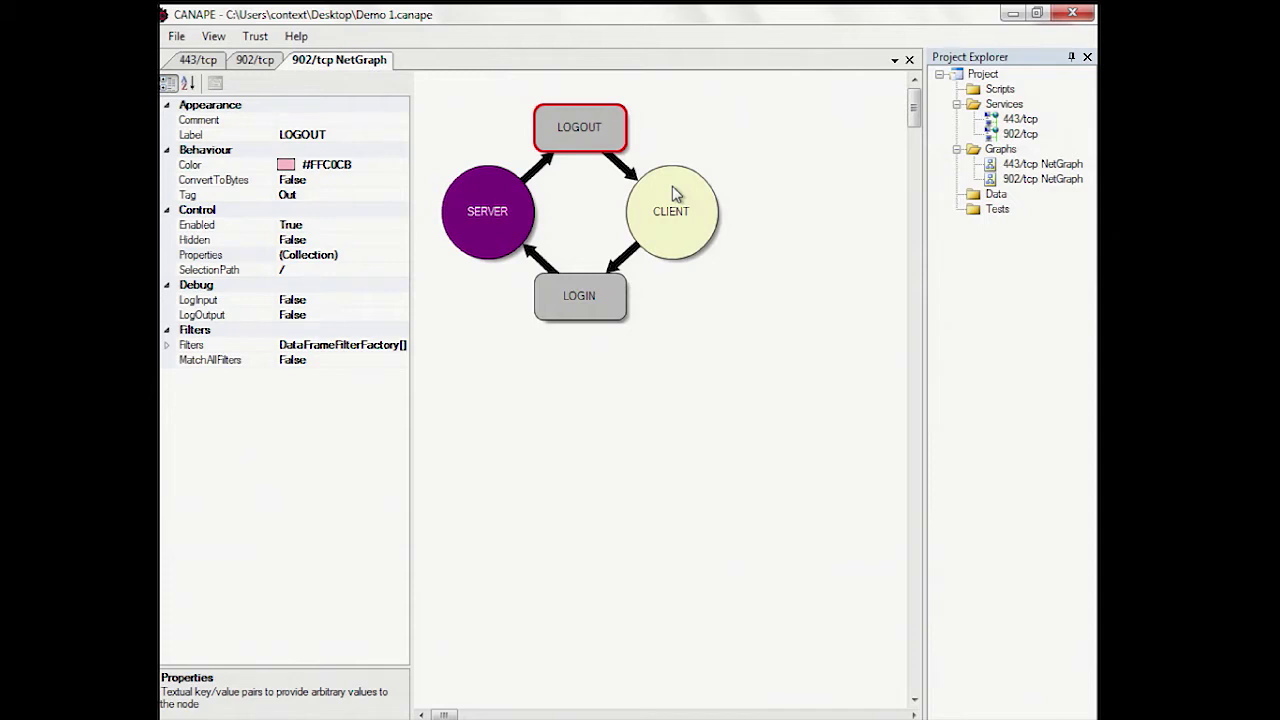
double_click(1055, 165)
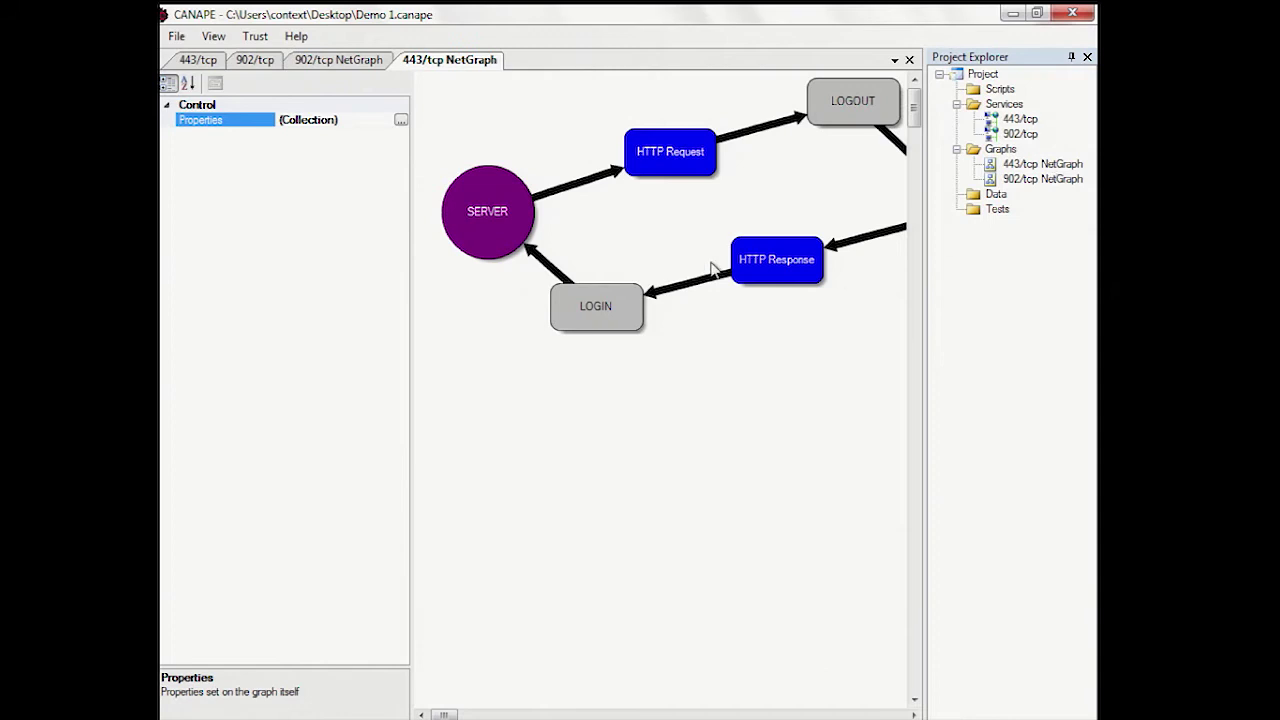
left_click_drag(409, 302, 336, 314)
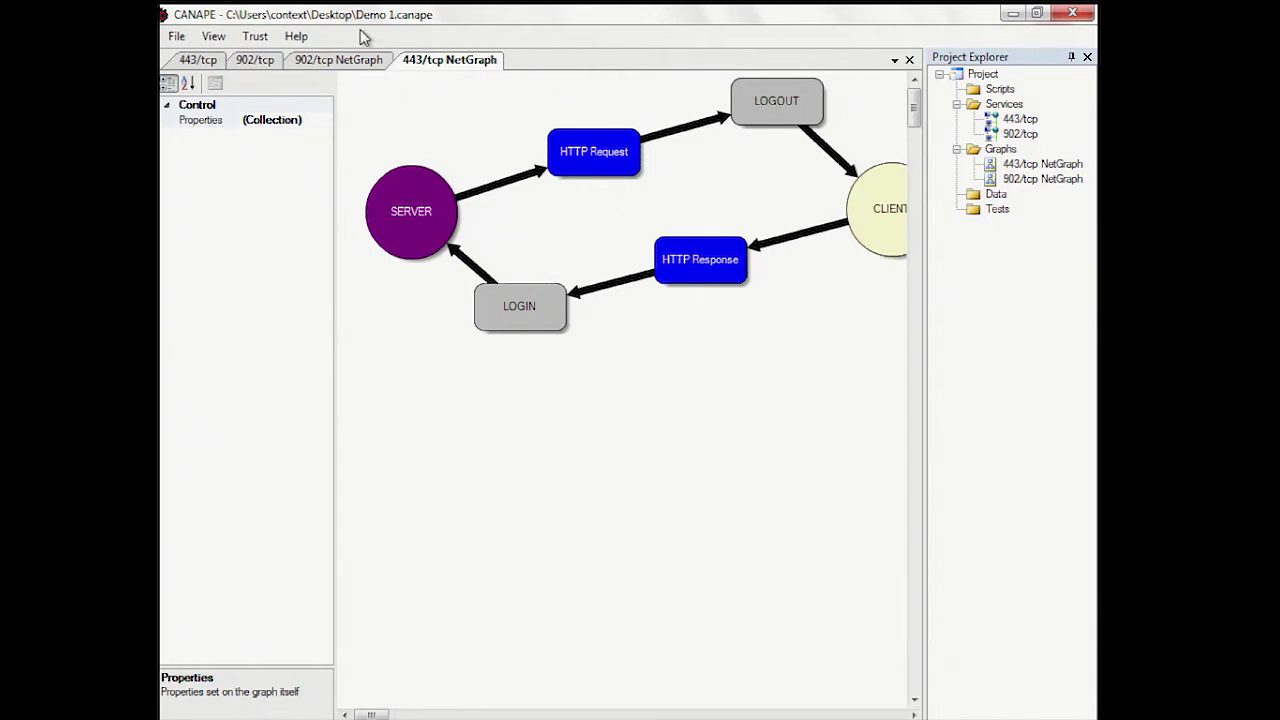
Clear the 443/tcp service's packet log.
left_click(200, 60)
left_click(238, 82)
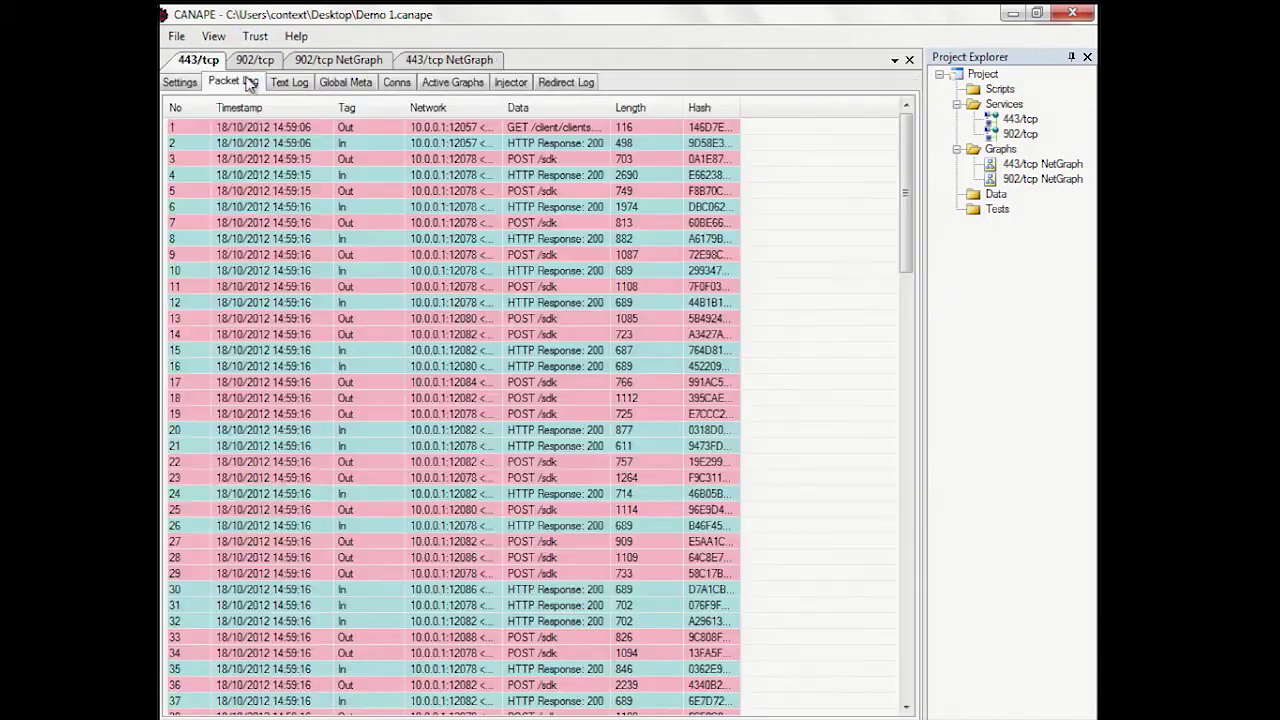
left_click(348, 207)
key("Delete")
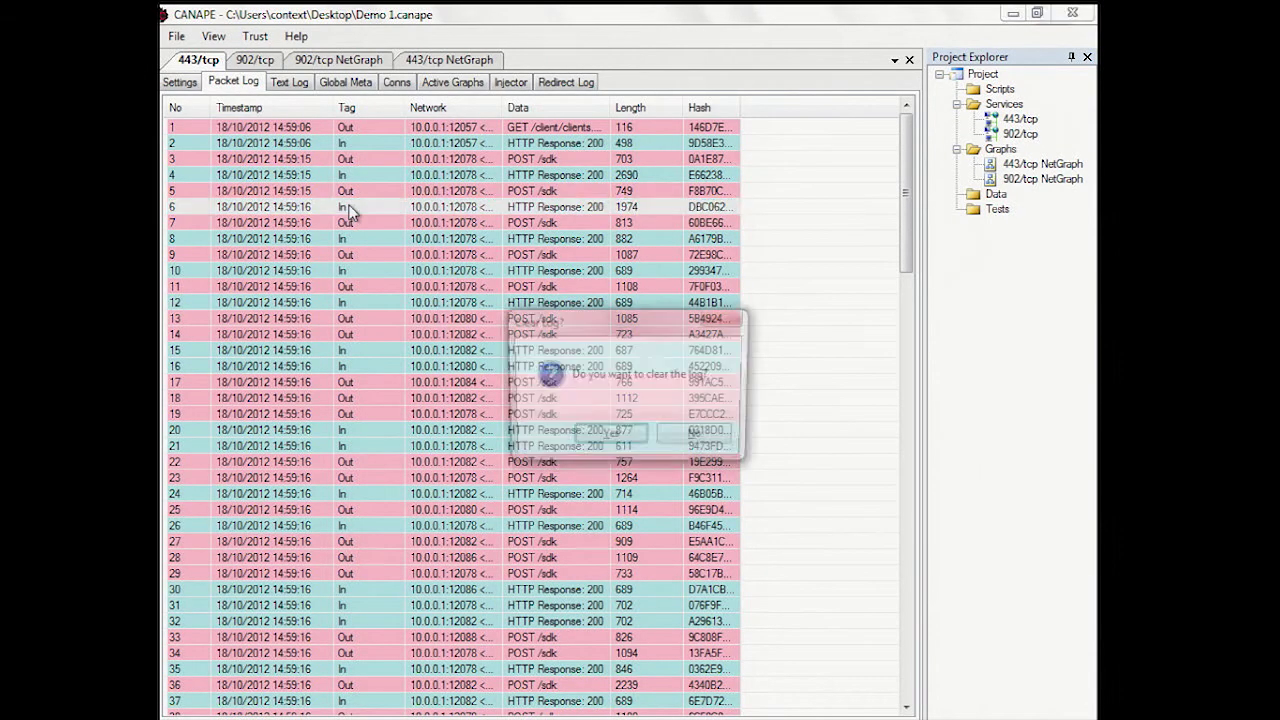
key("Return")
Clear the 902/tcp service's packet log, then go back to the 443/tcp page.
left_click(254, 60)
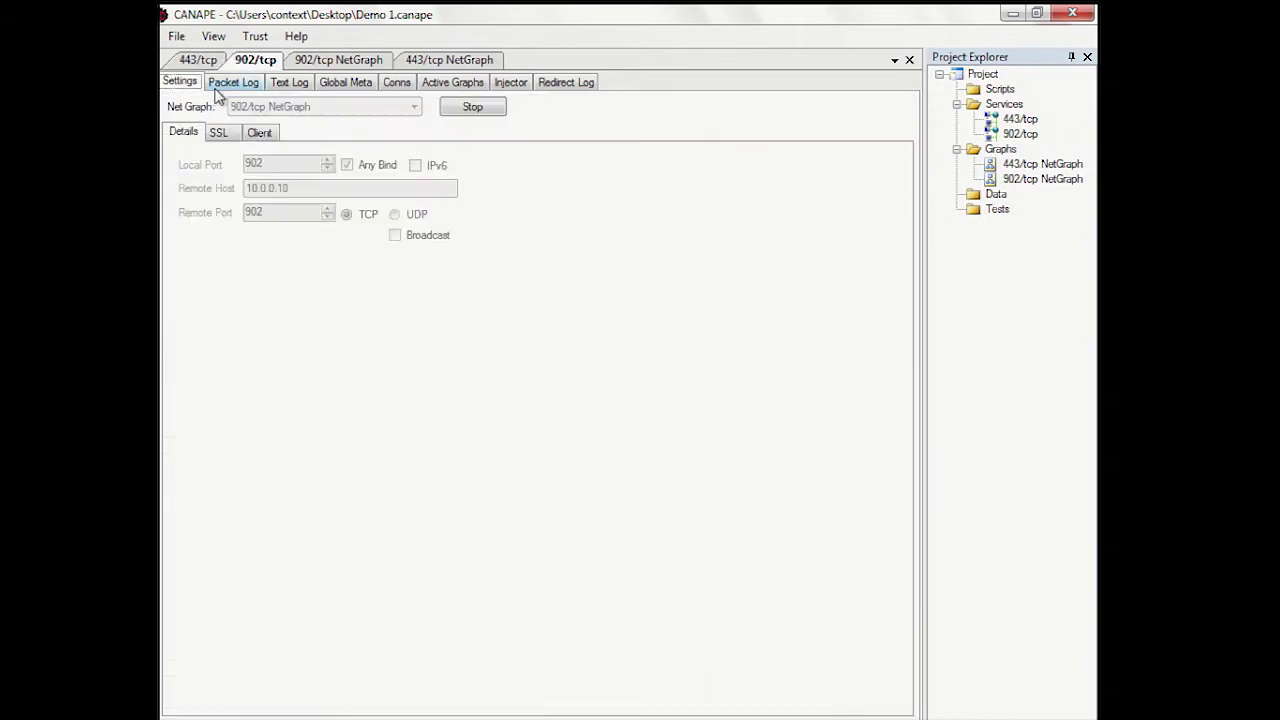
left_click(233, 82)
left_click(293, 254)
key("Delete")
key("Return")
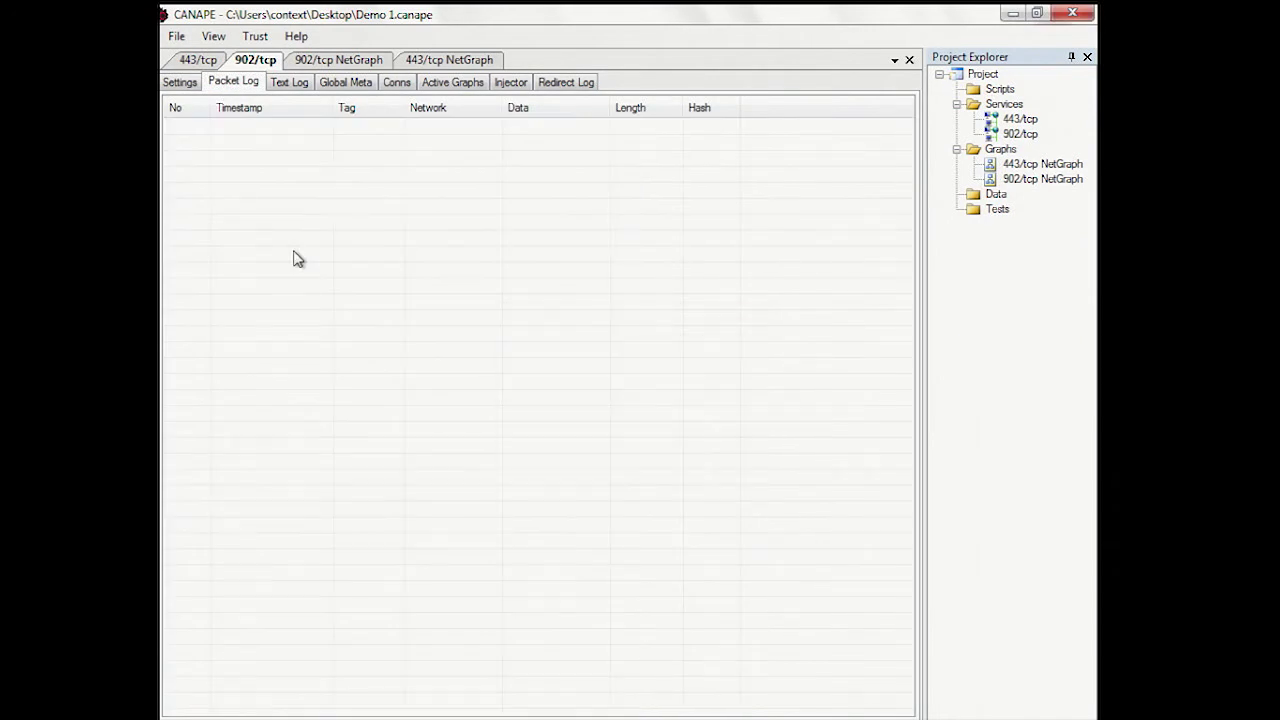
left_click(200, 62)
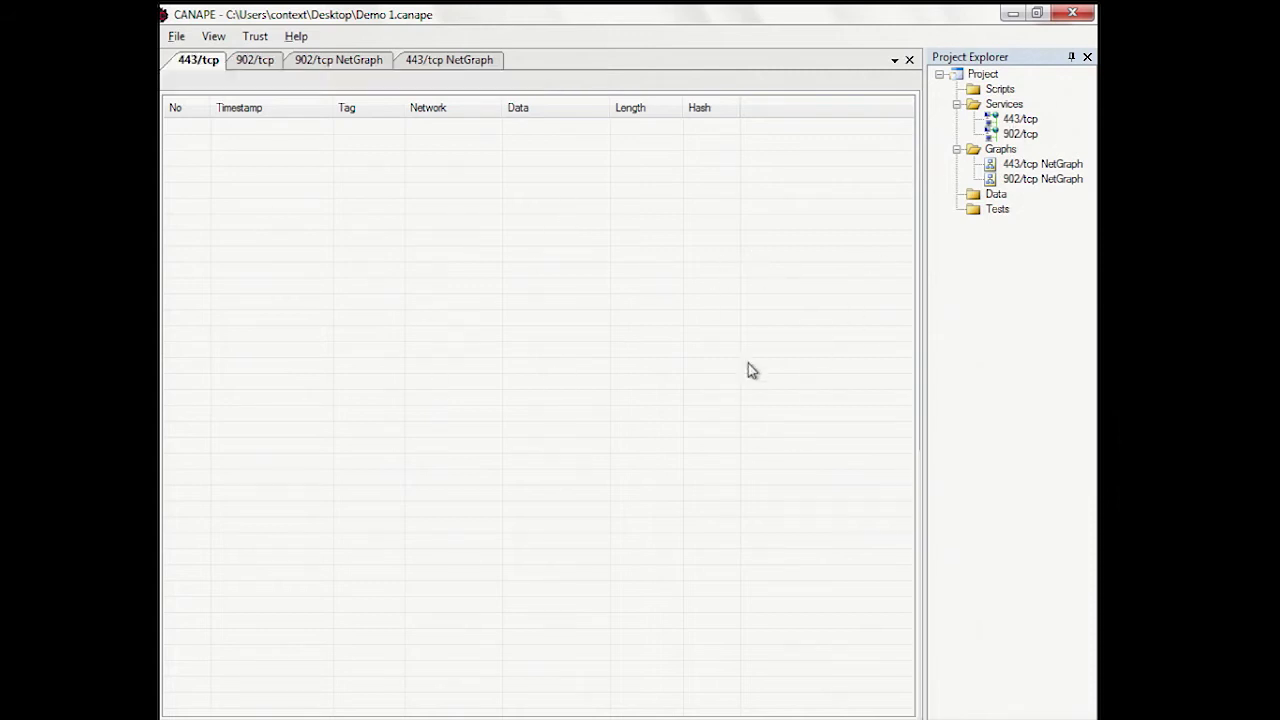
key("alt+Tab")
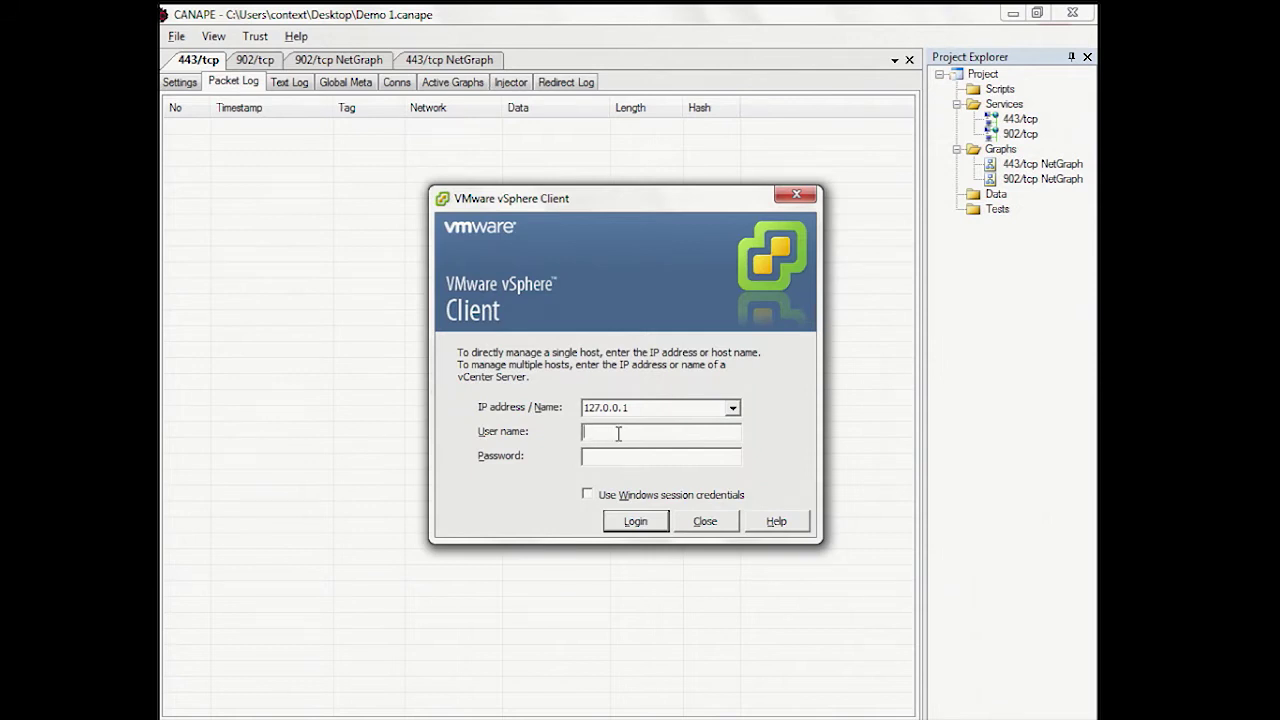
Log in to vSphere Client at 127.0.0.1 with the user name and password, ignoring the certificate warning.
type("root**********")
left_click(633, 526)
left_click(634, 524)
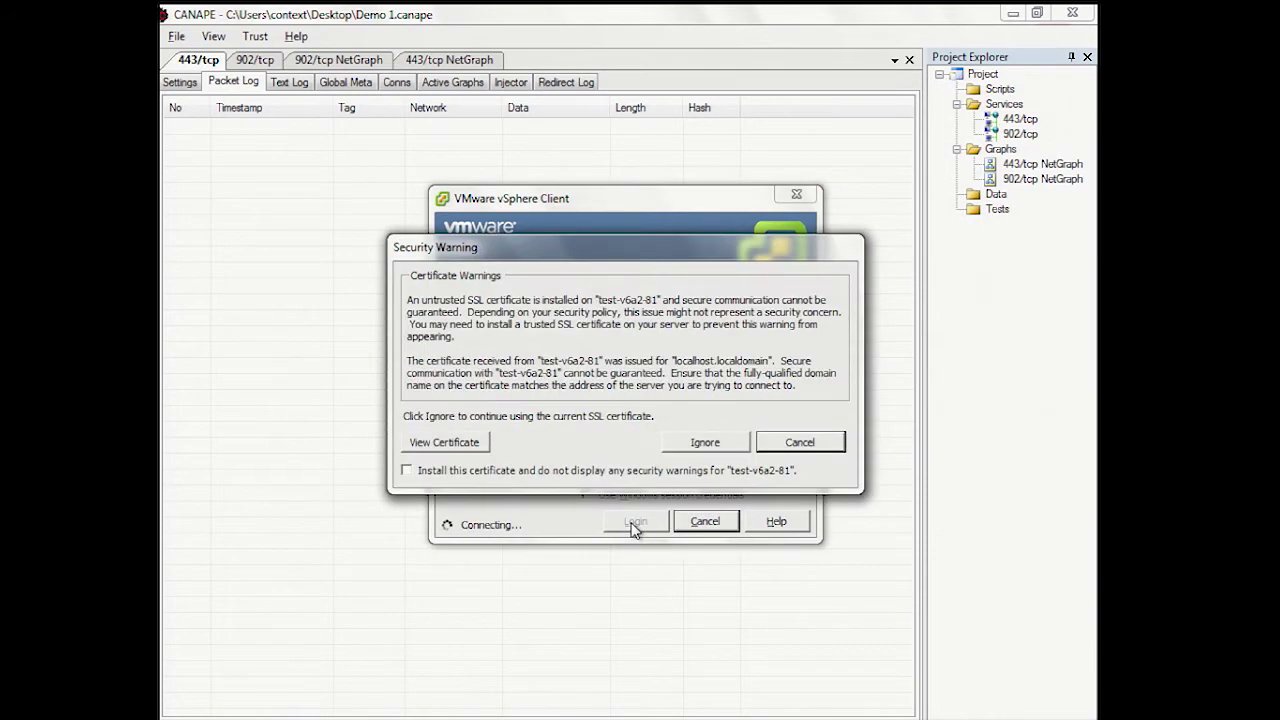
left_click(703, 446)
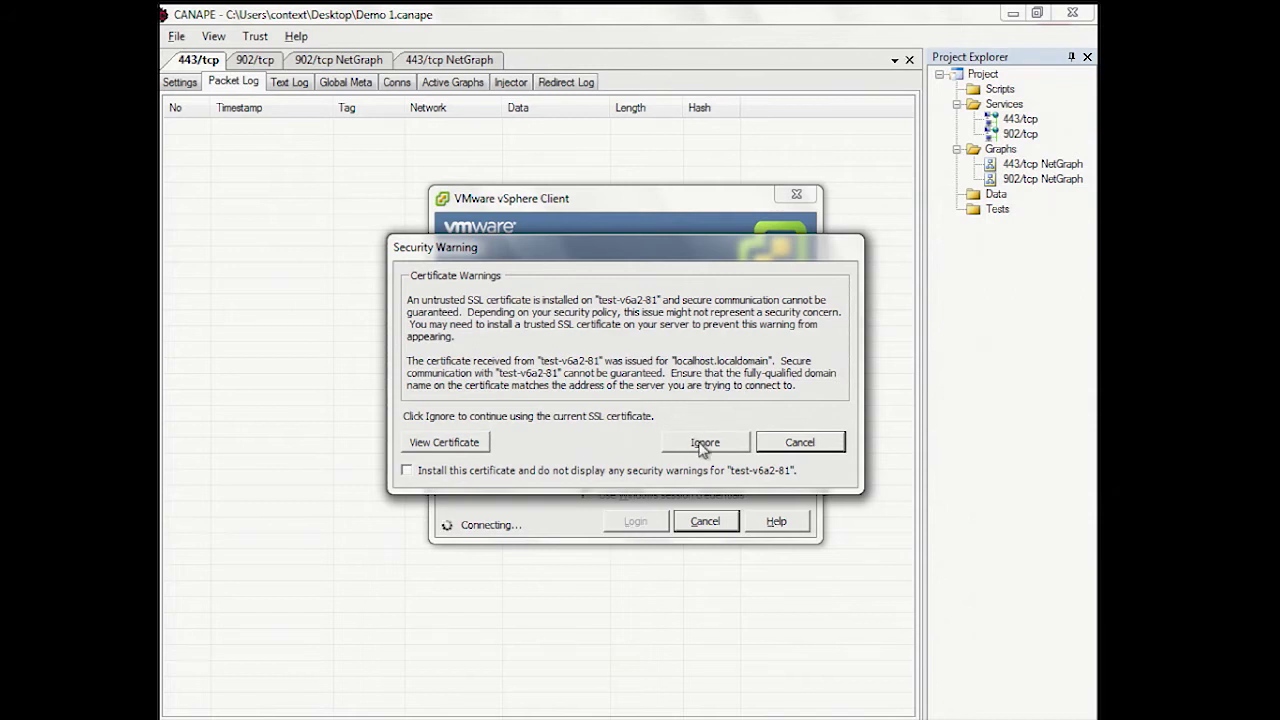
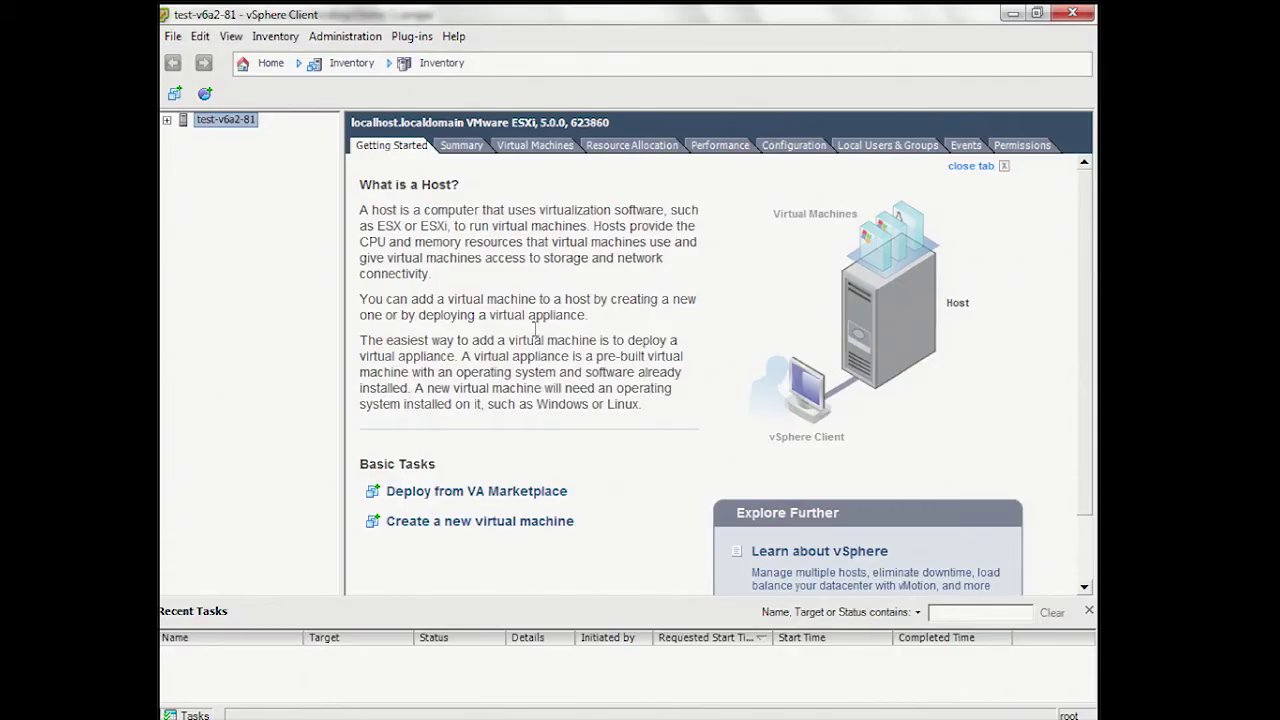
Switch from the vSphere Client to the CANAPE project showing the 443/tcp packet log.
key("alt+Tab")
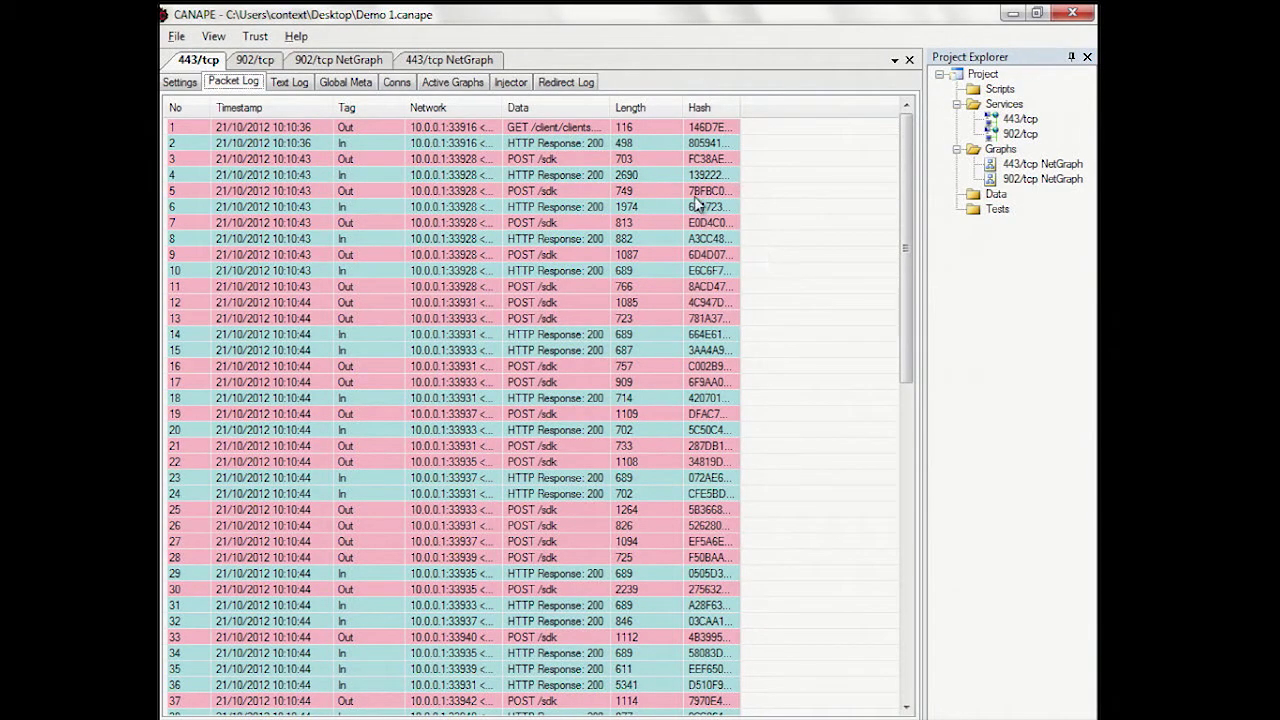
Widen the Hash column and open packet 4 in the packet viewer.
double_click(734, 108)
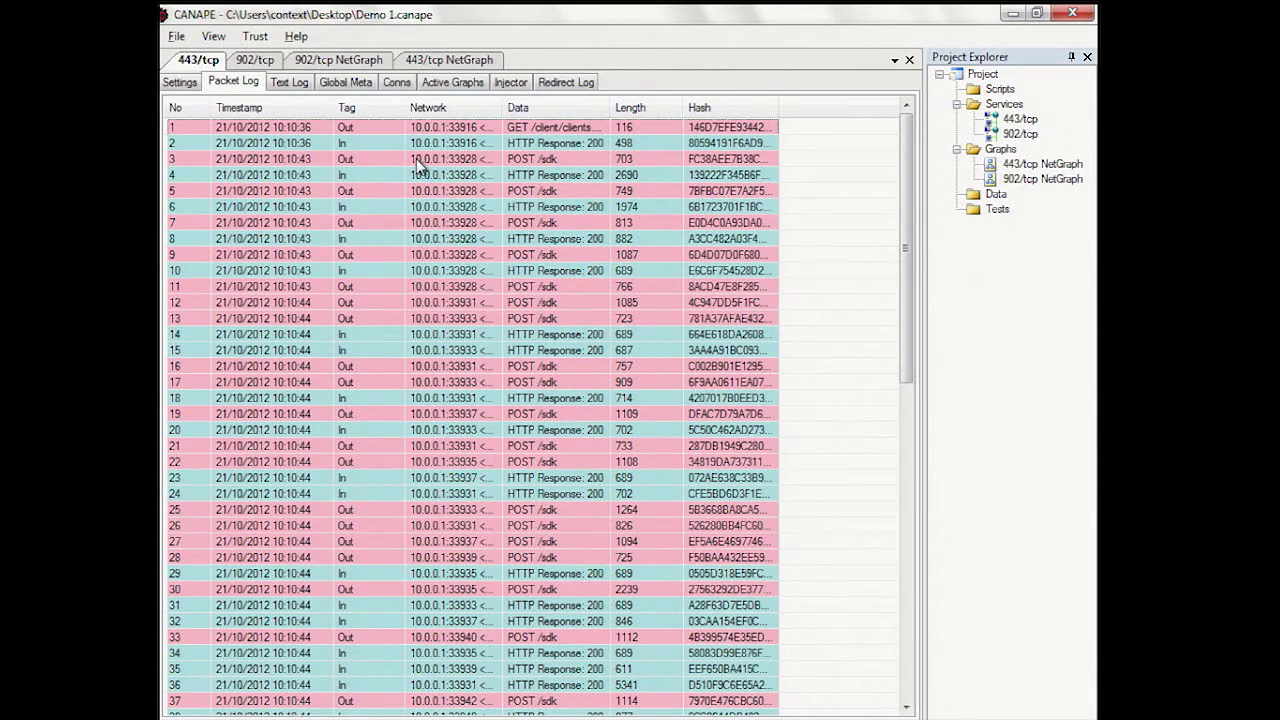
double_click(441, 175)
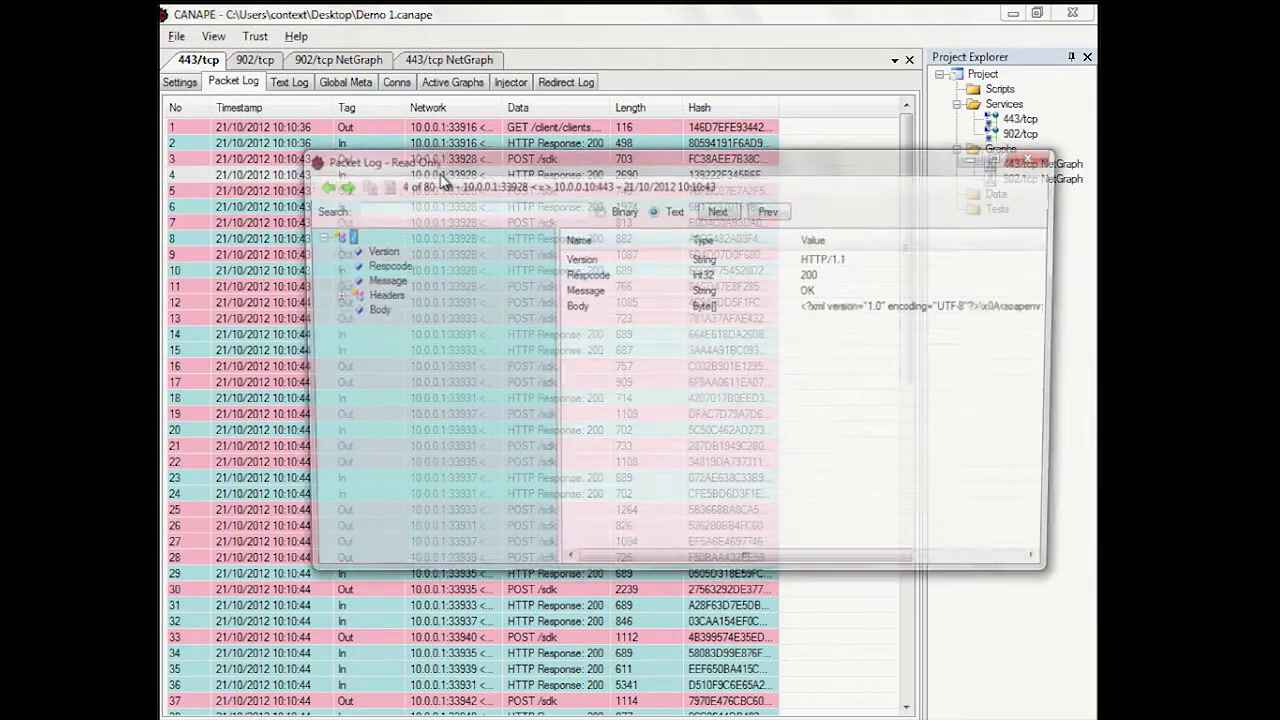
left_click_drag(538, 160, 461, 104)
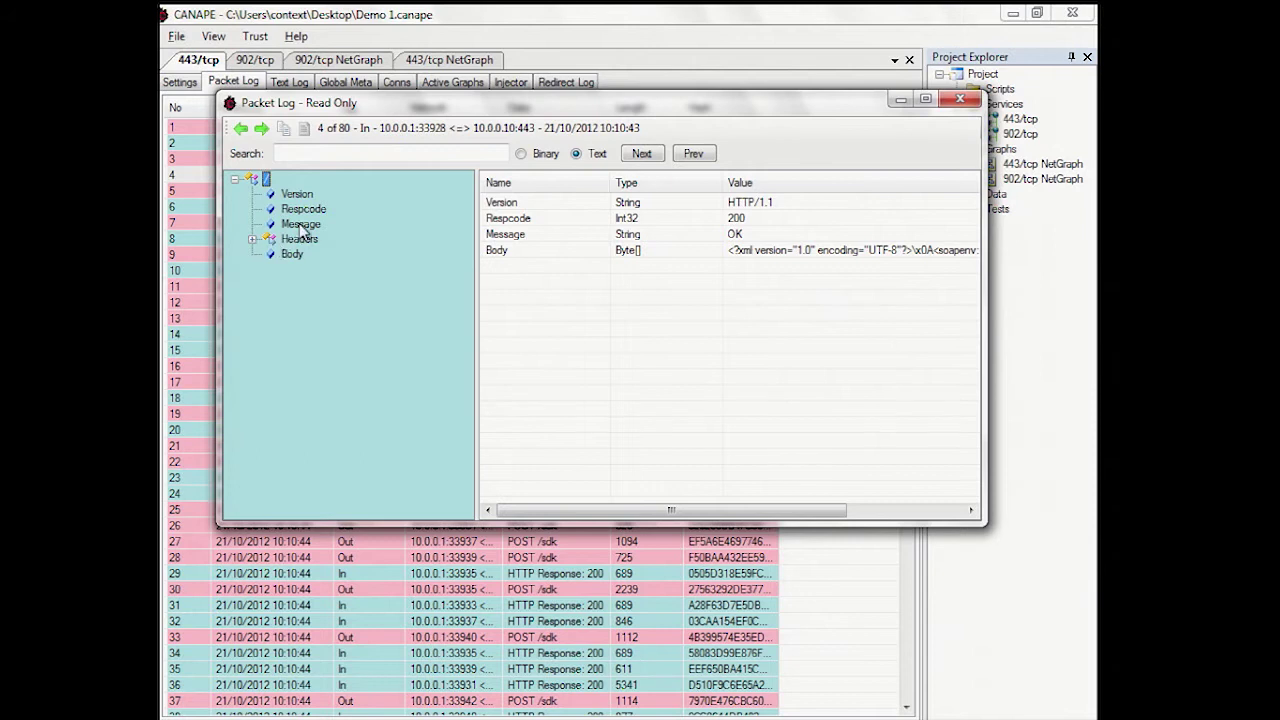
Inspect packet 4's Message, Date and Content-Length headers and XML body, then show the empty 902/tcp log.
left_click(300, 224)
left_click(253, 239)
left_click(307, 254)
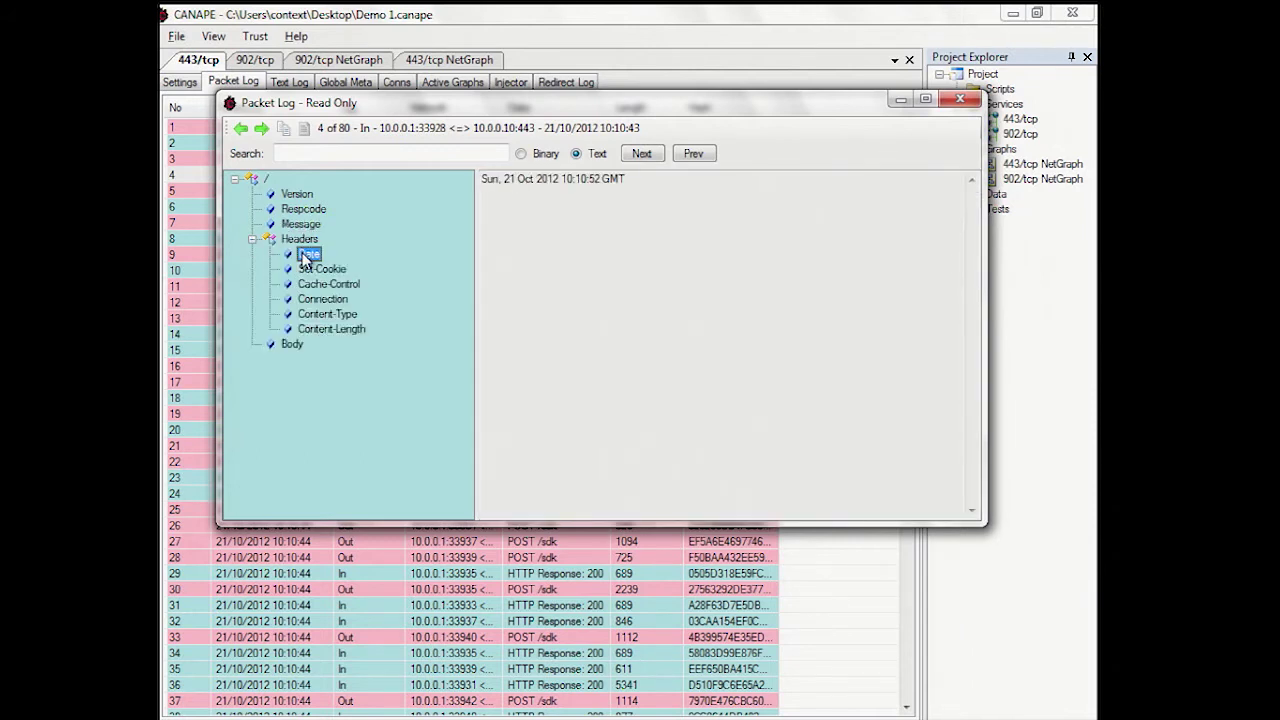
key("Down")
key("Down")
key("Down")
key("Down")
key("Down")
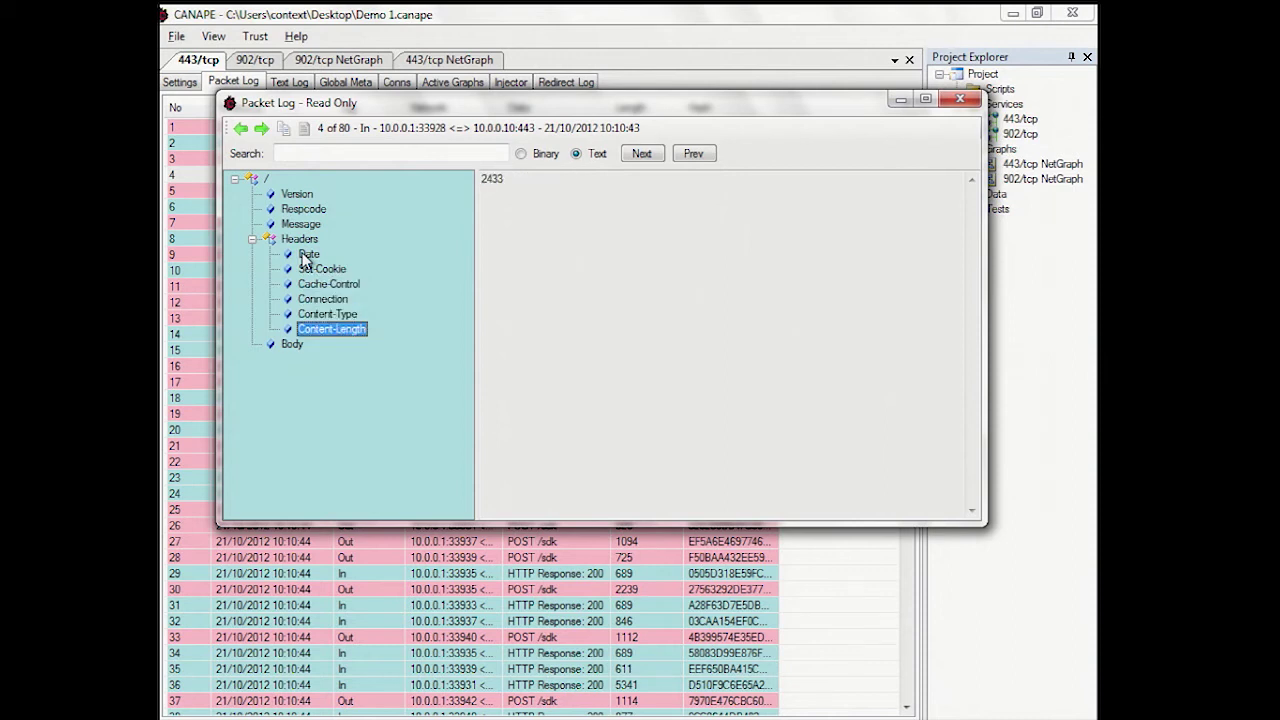
key("Down")
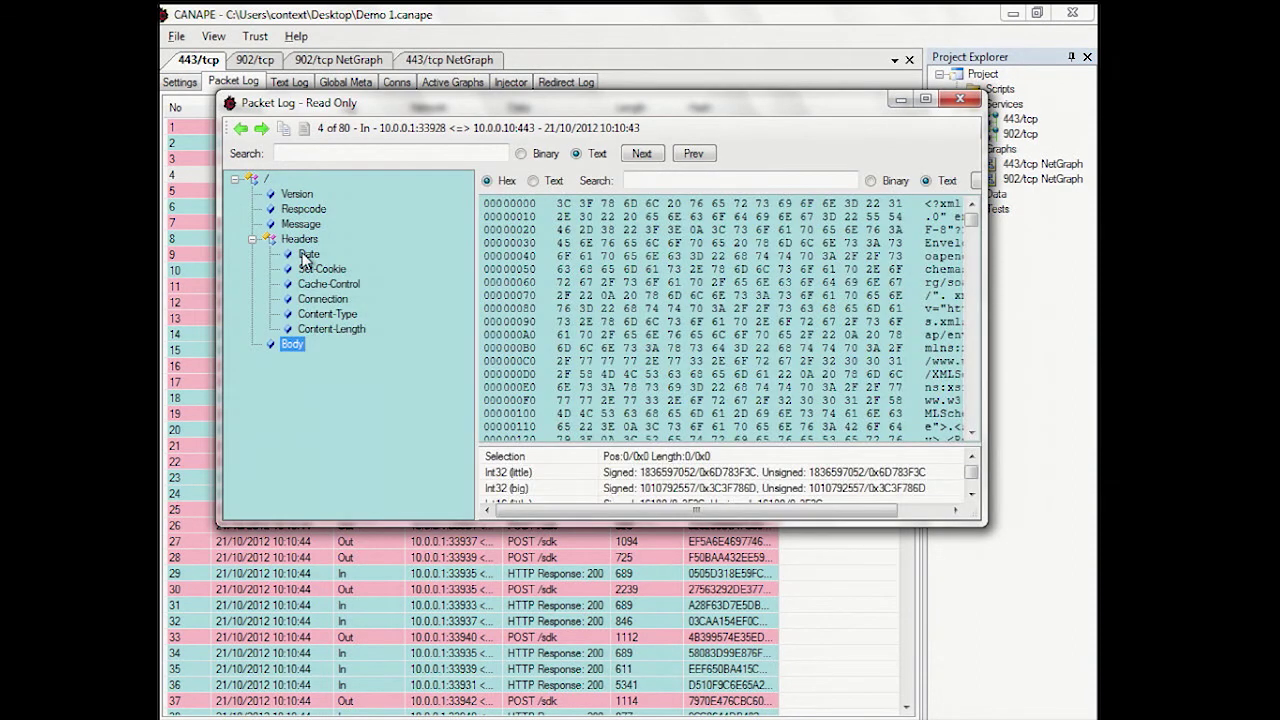
left_click(547, 181)
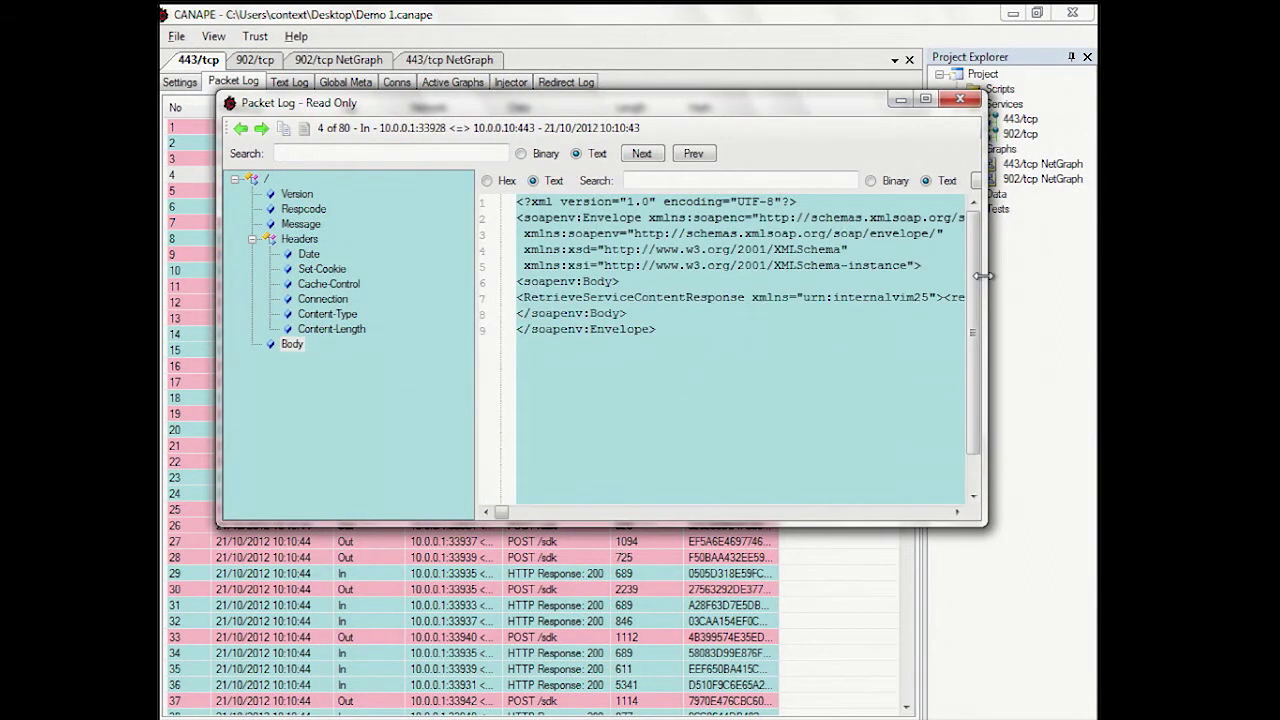
left_click_drag(984, 276, 1066, 276)
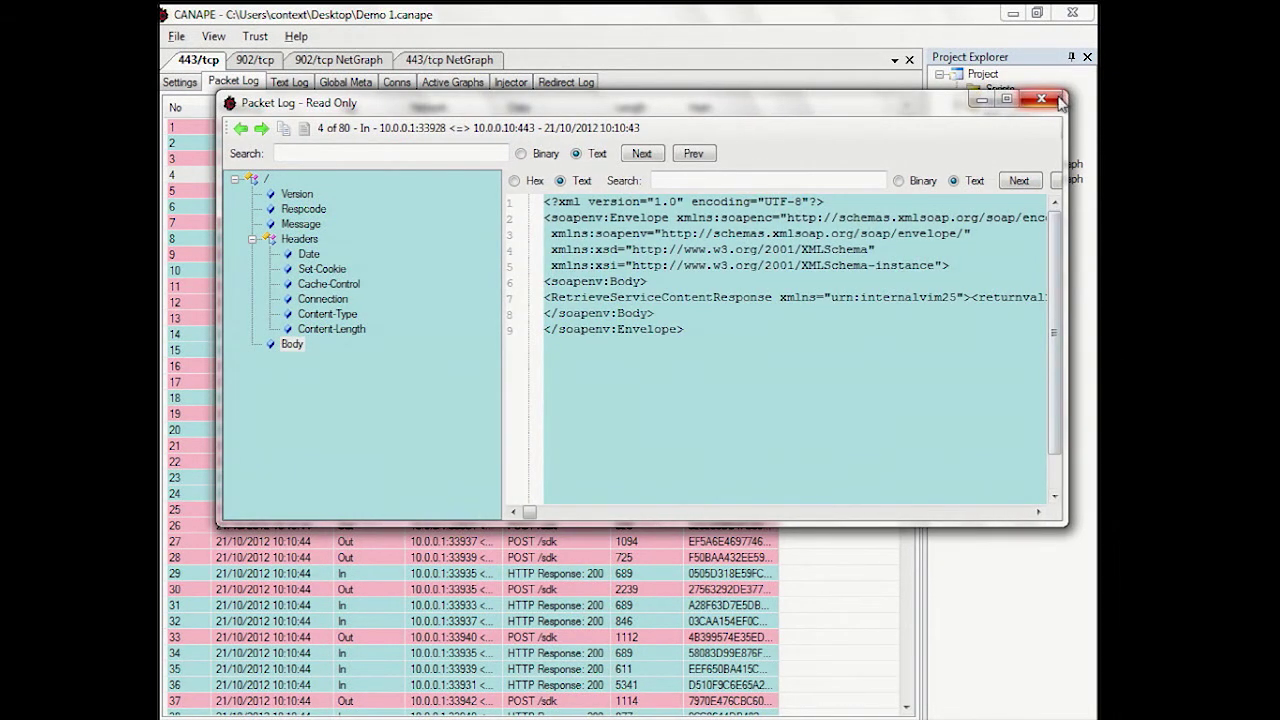
left_click(1058, 100)
left_click(252, 59)
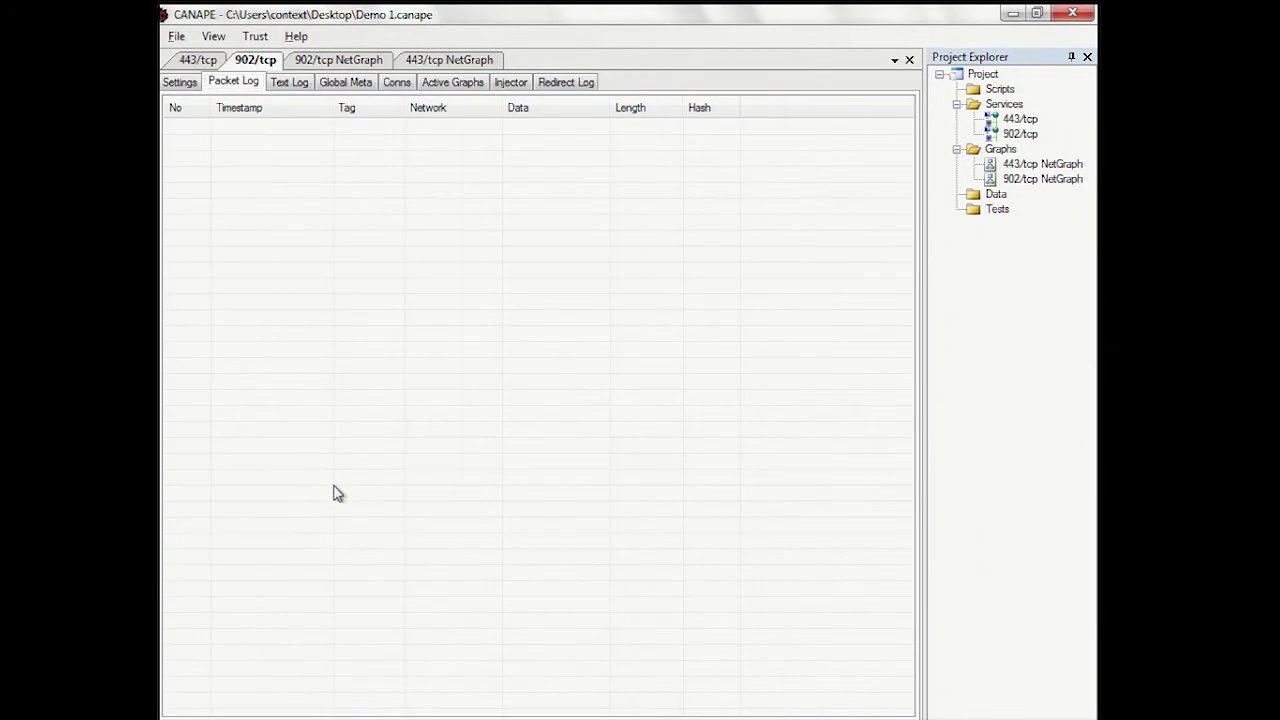
Open the Backtrack5 virtual machine's console from the host inventory, then return to CANAPE.
key("alt+Tab")
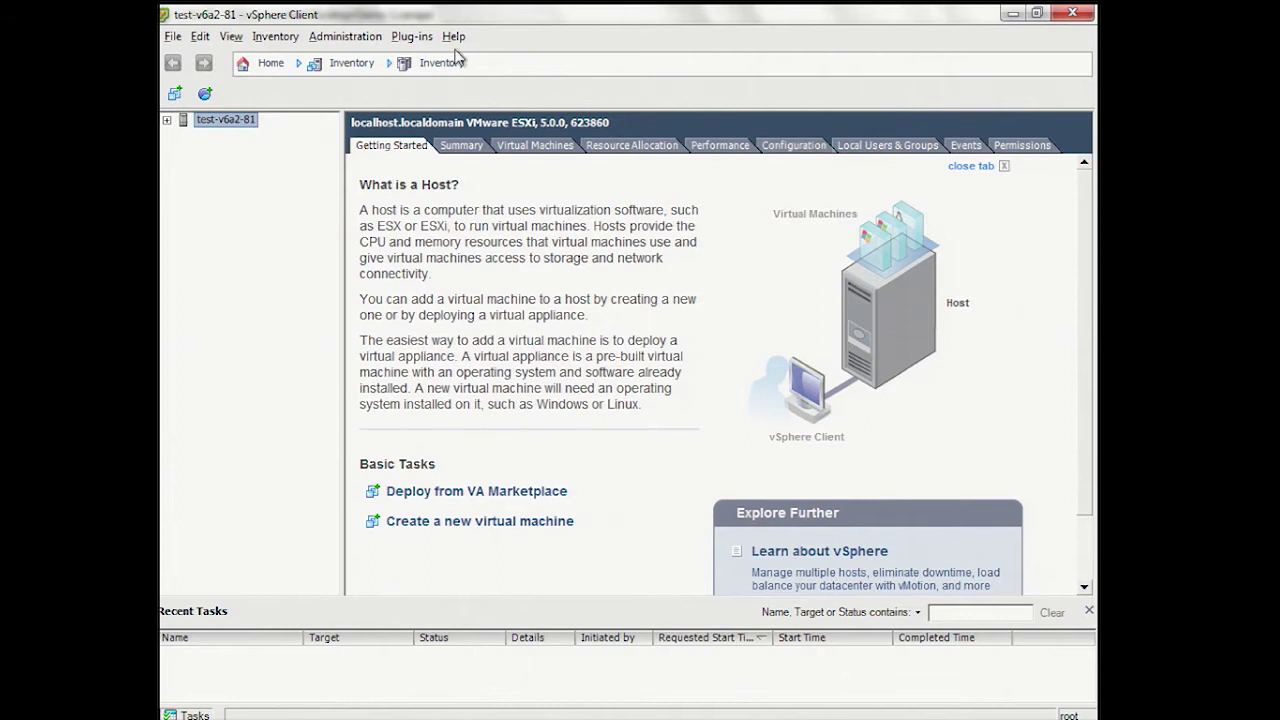
left_click(167, 120)
left_click(239, 134)
left_click(423, 93)
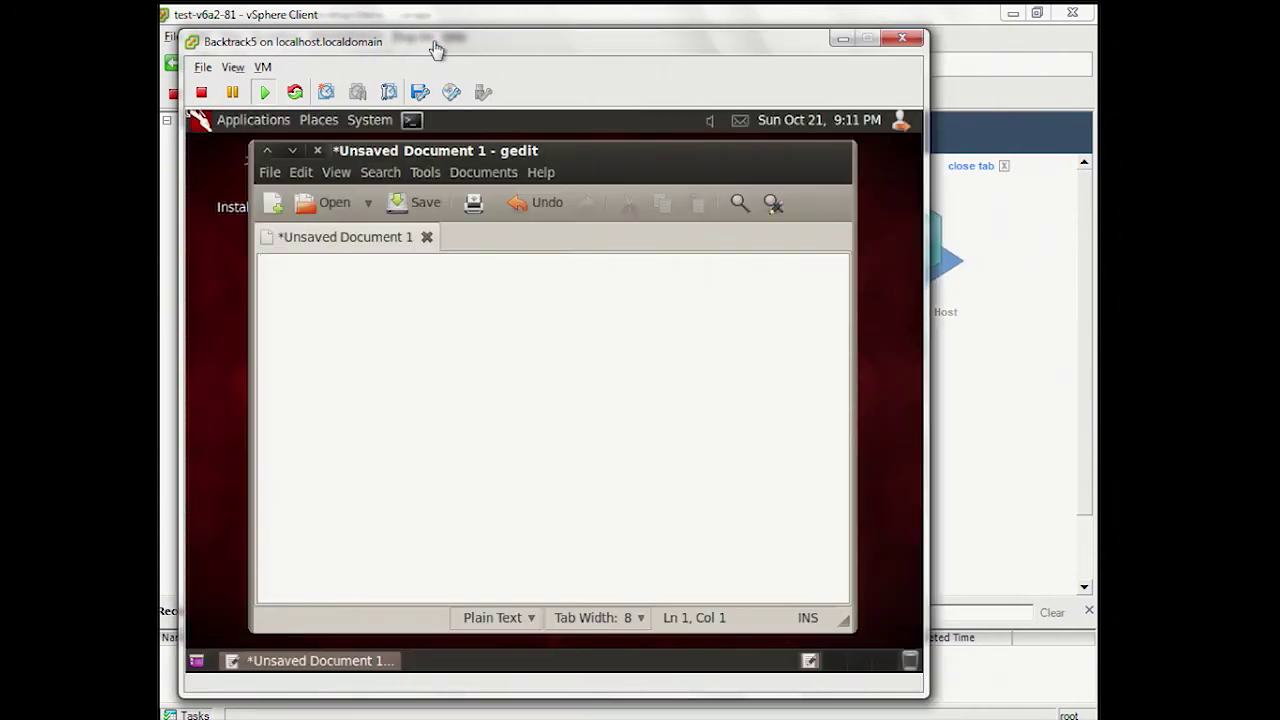
left_click_drag(462, 42, 502, 32)
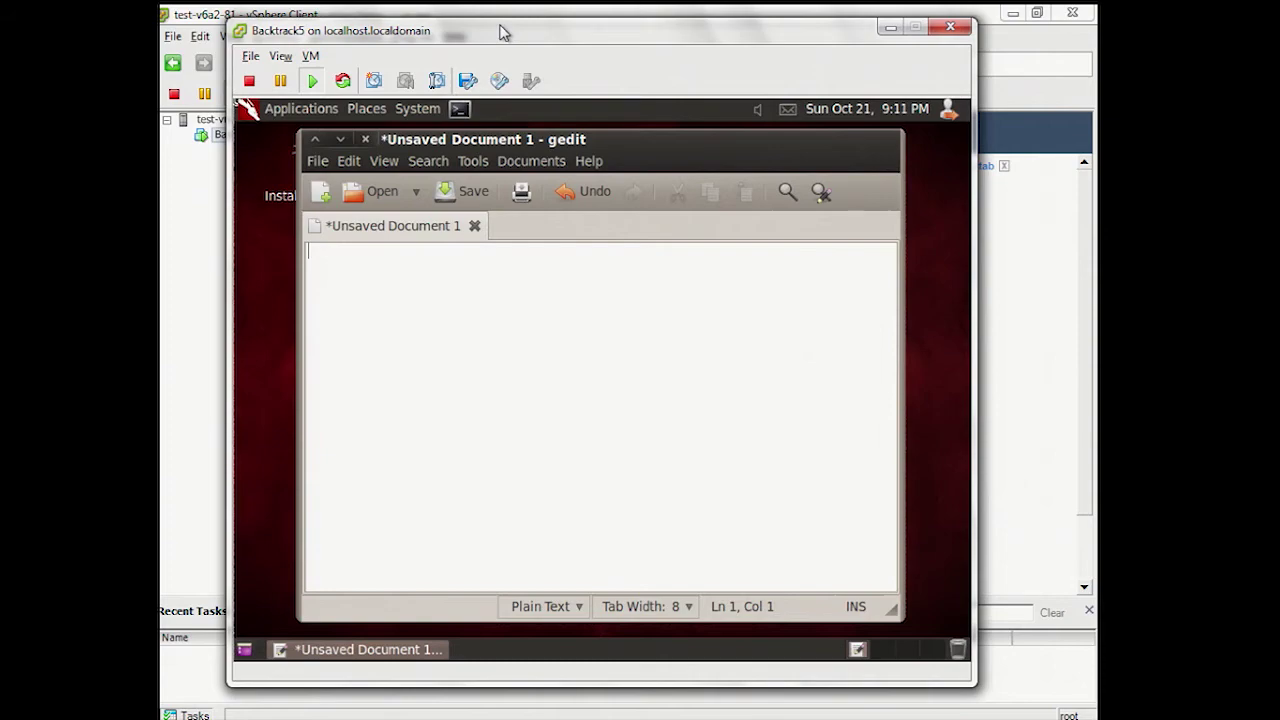
key("alt+Tab")
key("alt+Tab")
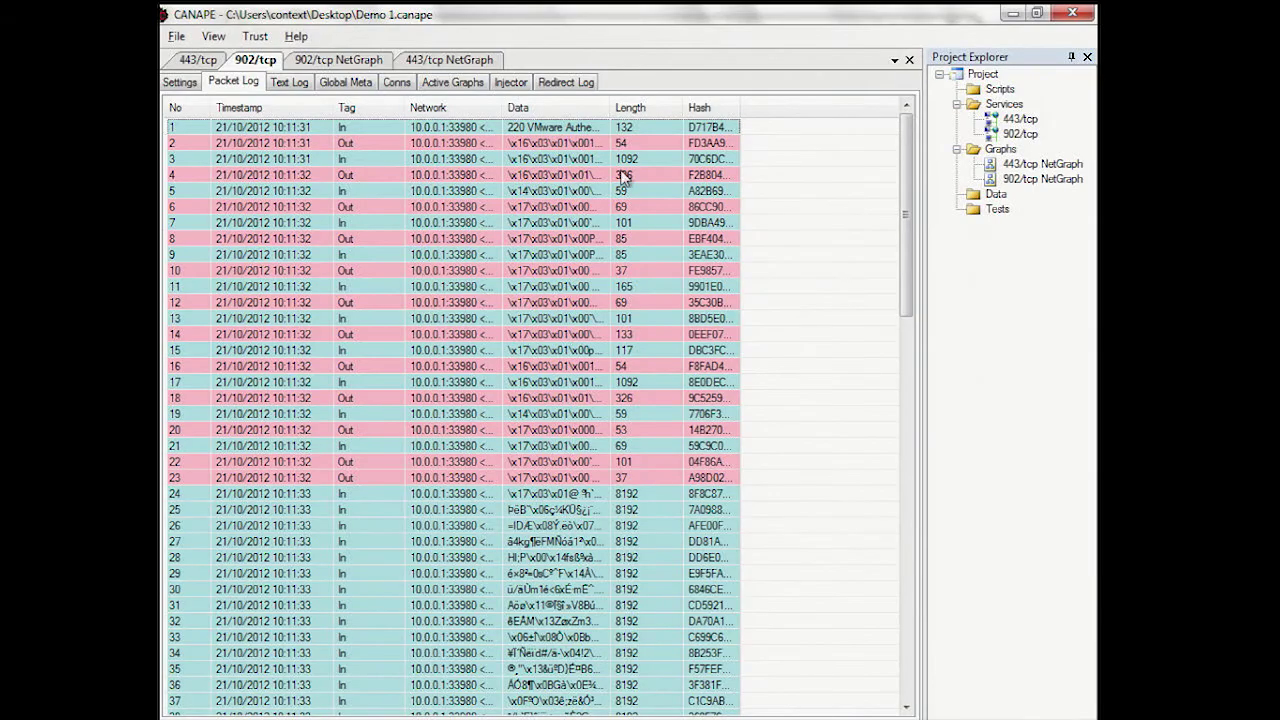
Widen the Data column and step through the 902/tcp packets from the authentication banner to packet 16.
left_click_drag(610, 107, 712, 107)
left_click(605, 130)
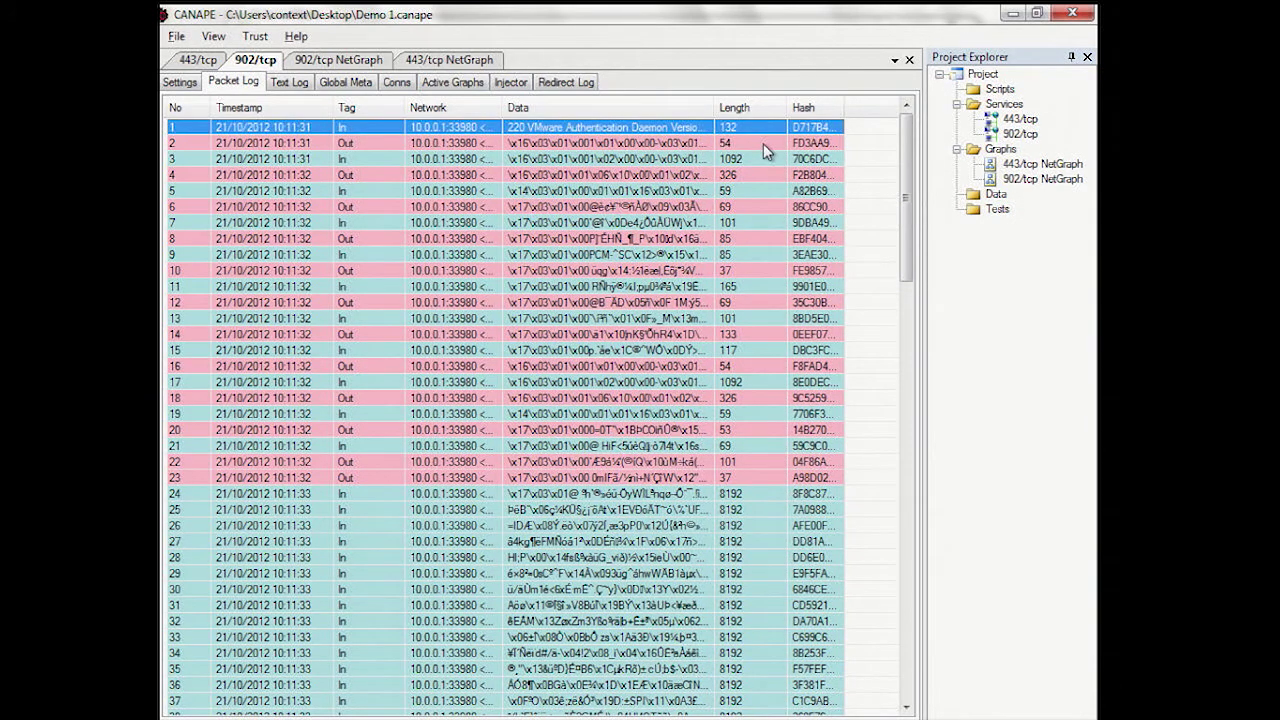
left_click(763, 143)
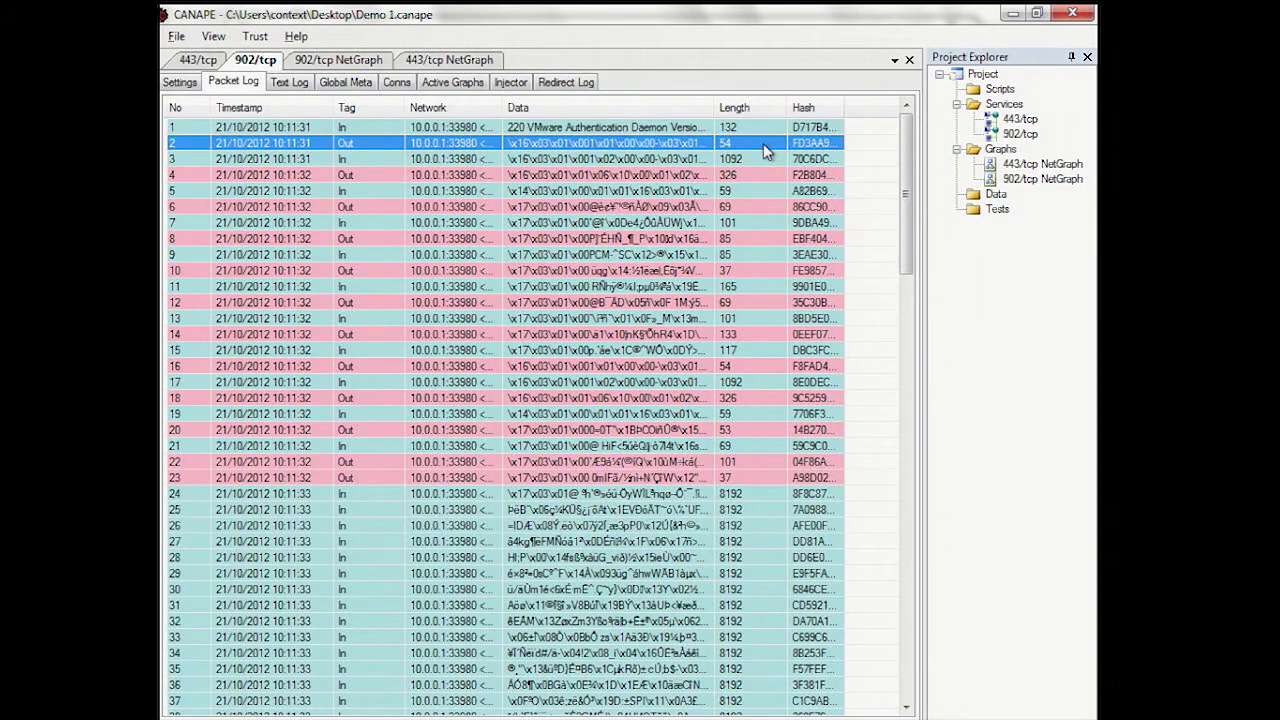
key("Down")
key("Down")
key("Down")
key("Down")
key("Down")
key("Down")
key("Down")
key("Down")
key("Down")
key("Down")
key("Down")
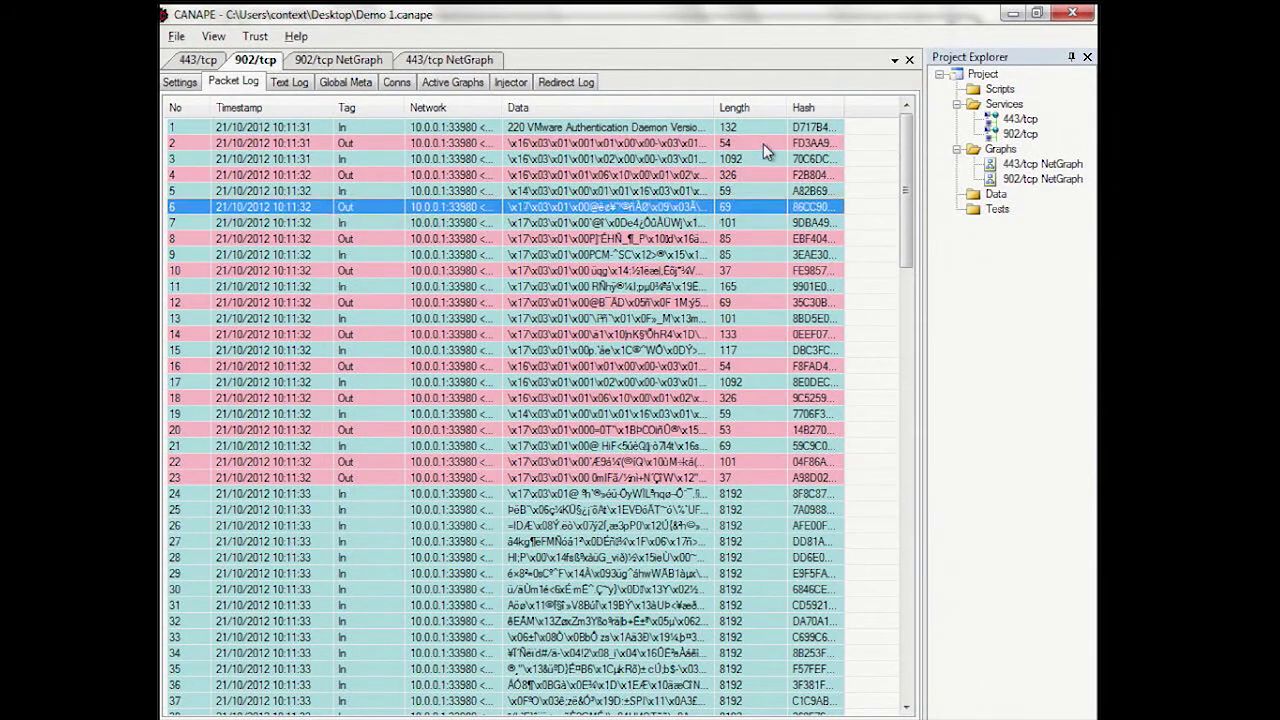
key("Down")
key("Down")
key("Down")
key("Down")
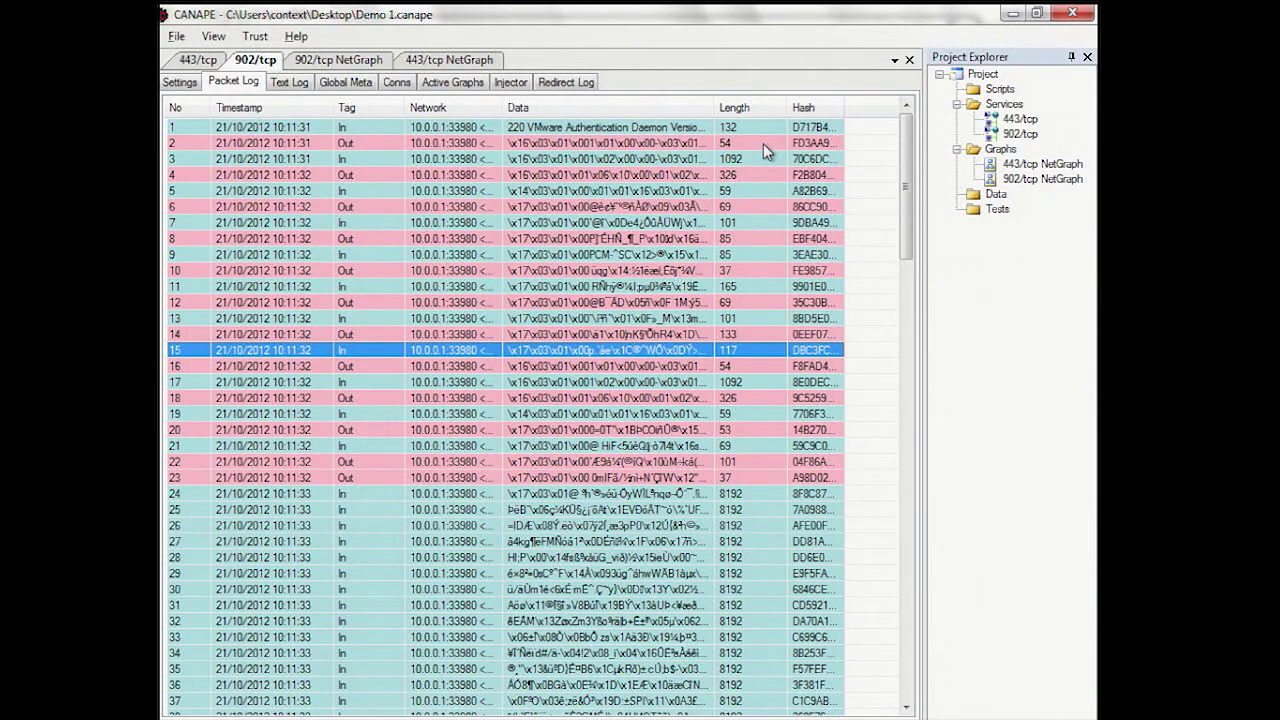
key("Up")
key("Down")
key("Up")
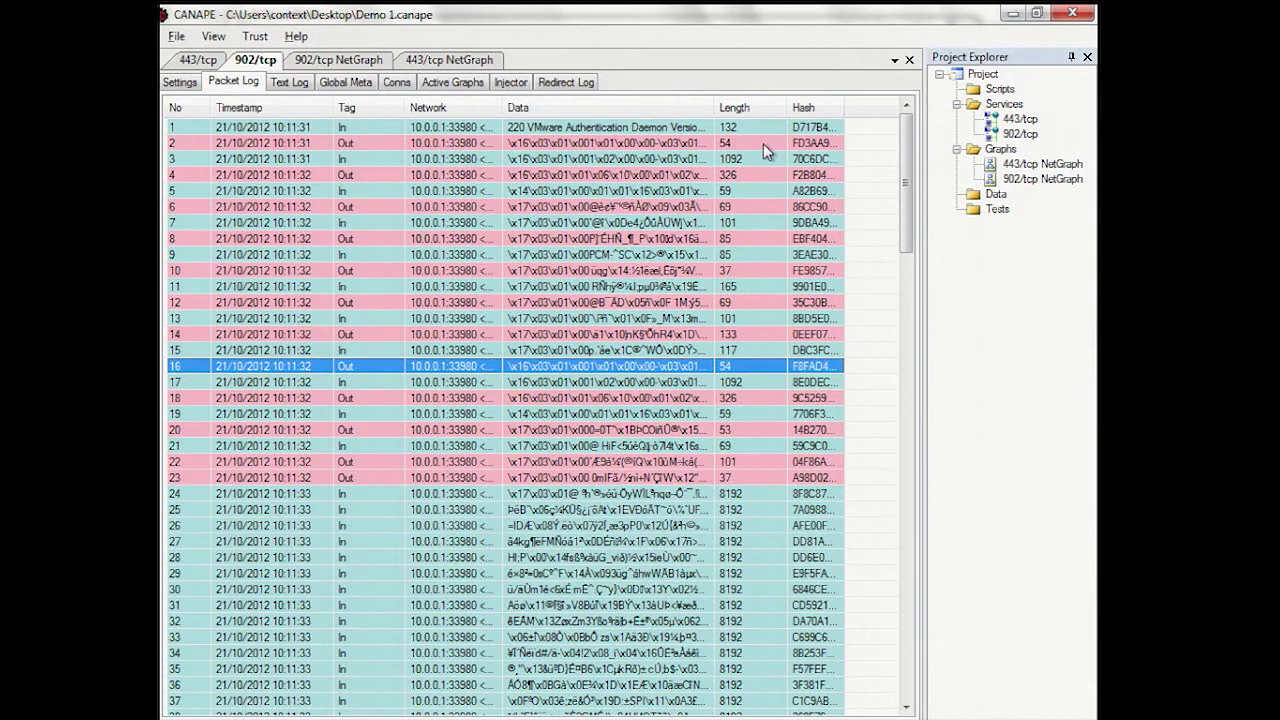
key("Up")
key("Down")
key("Up")
key("Down")
key("Up")
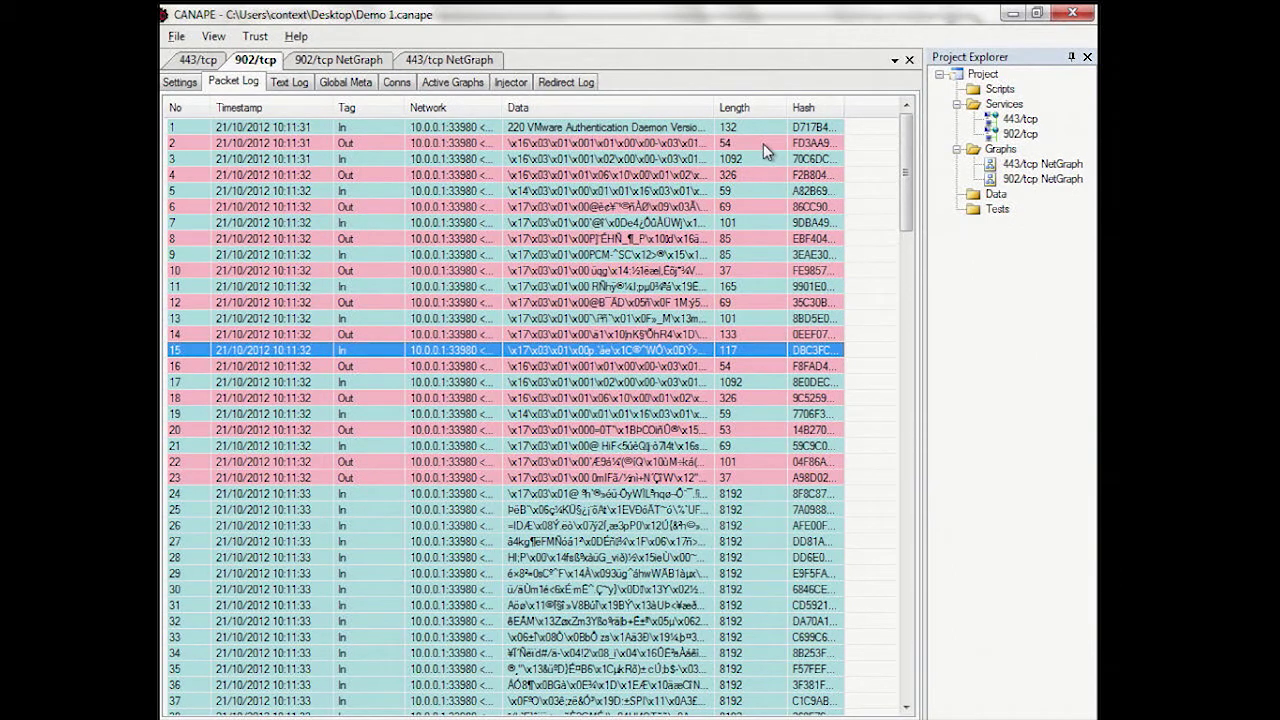
Leave CANAPE for the presentation and advance to the State handling slide.
key("alt+Tab")
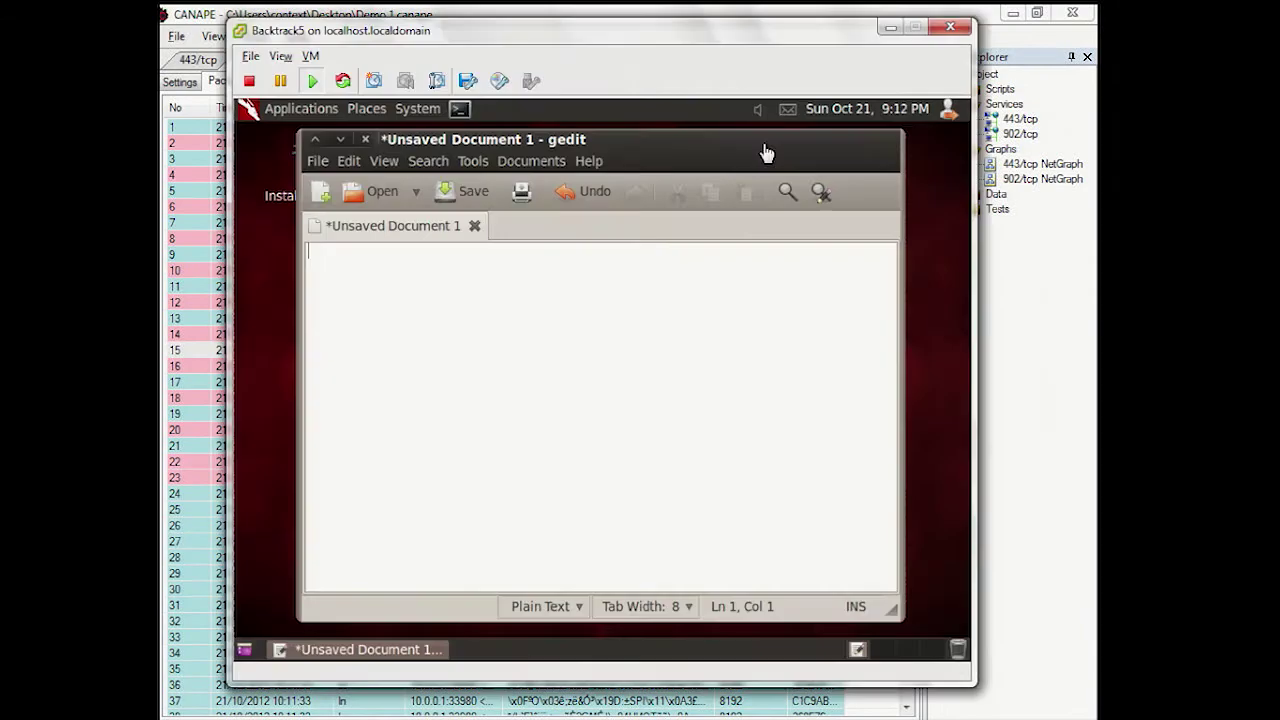
left_click(950, 28)
key("alt+Tab")
key("Escape")
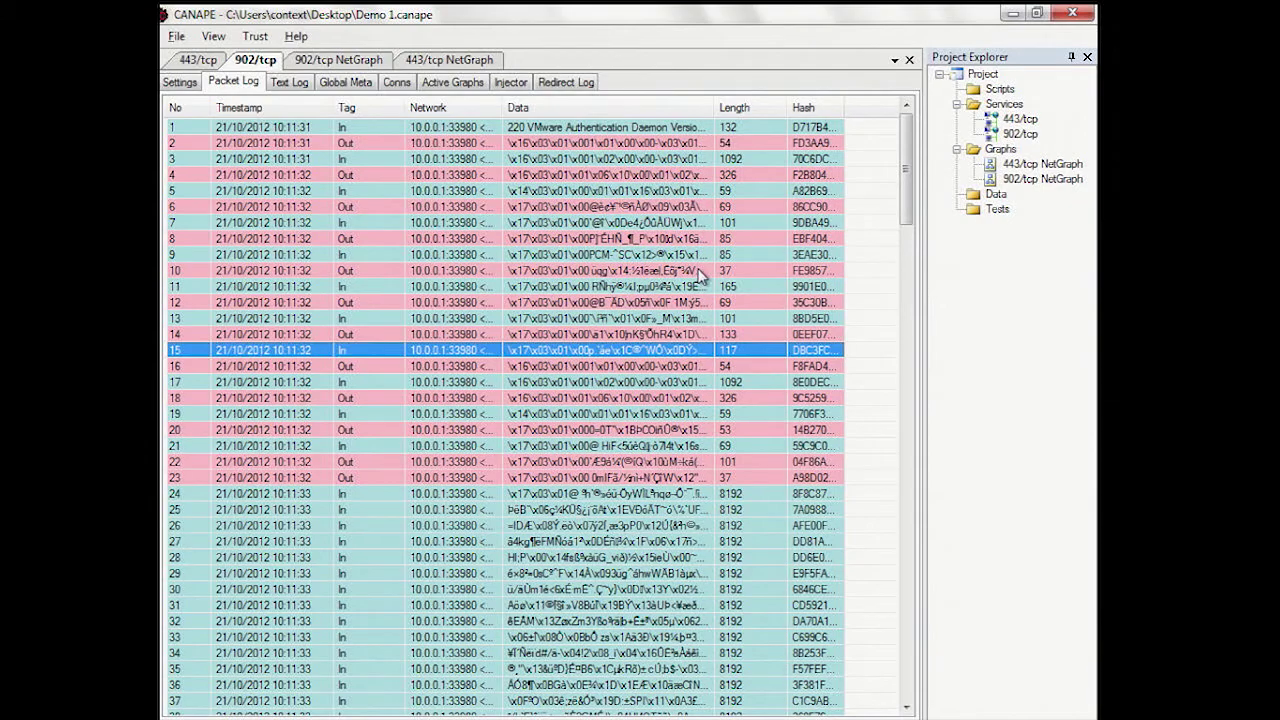
key("alt+Tab")
key("alt+Tab")
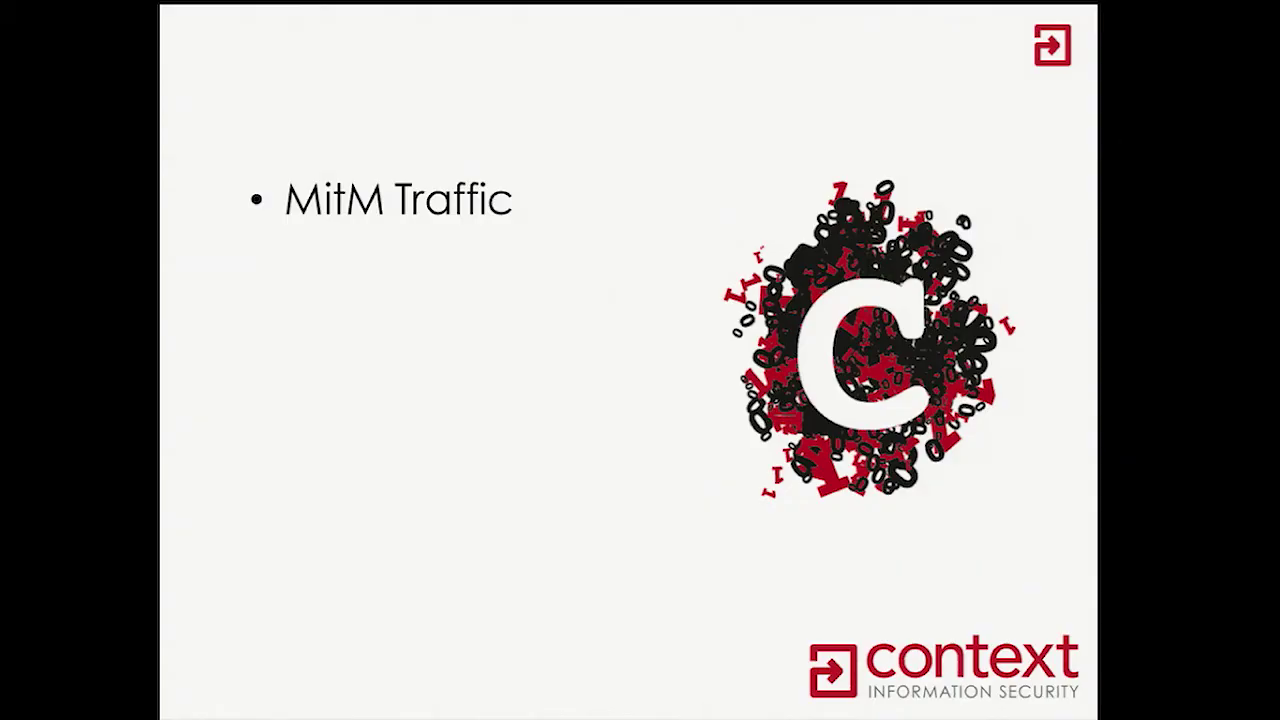
key("Right")
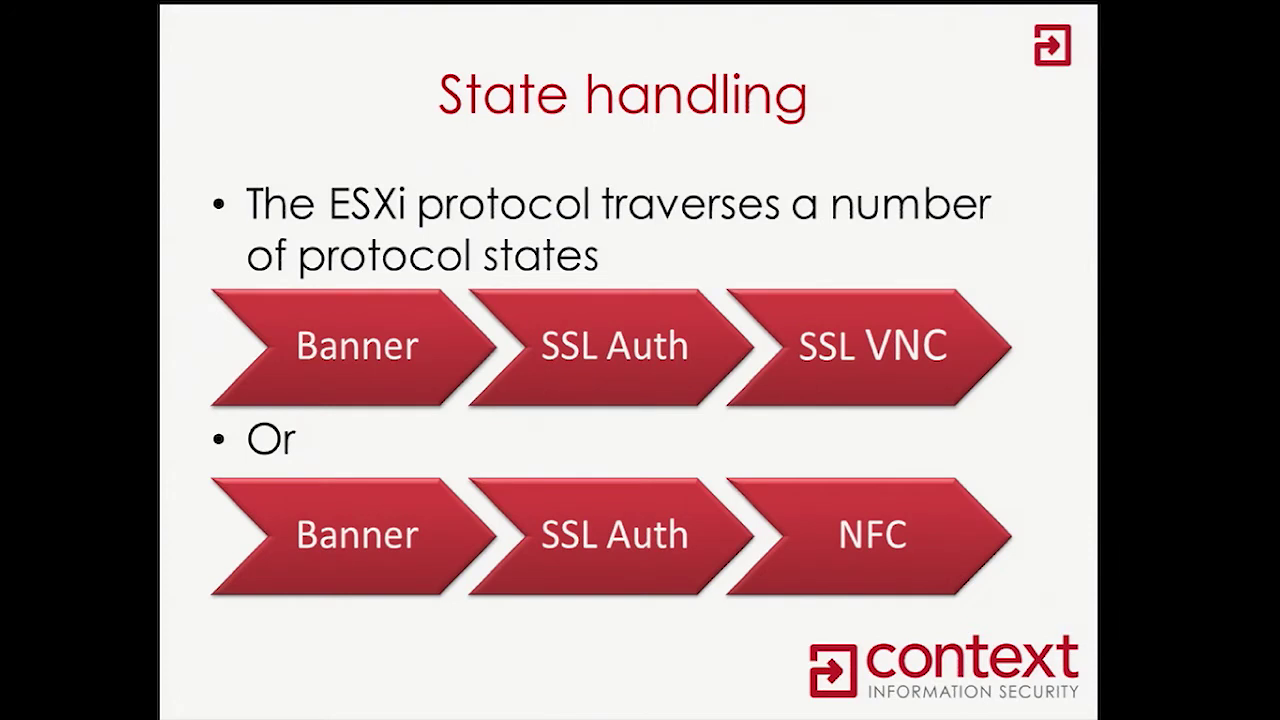
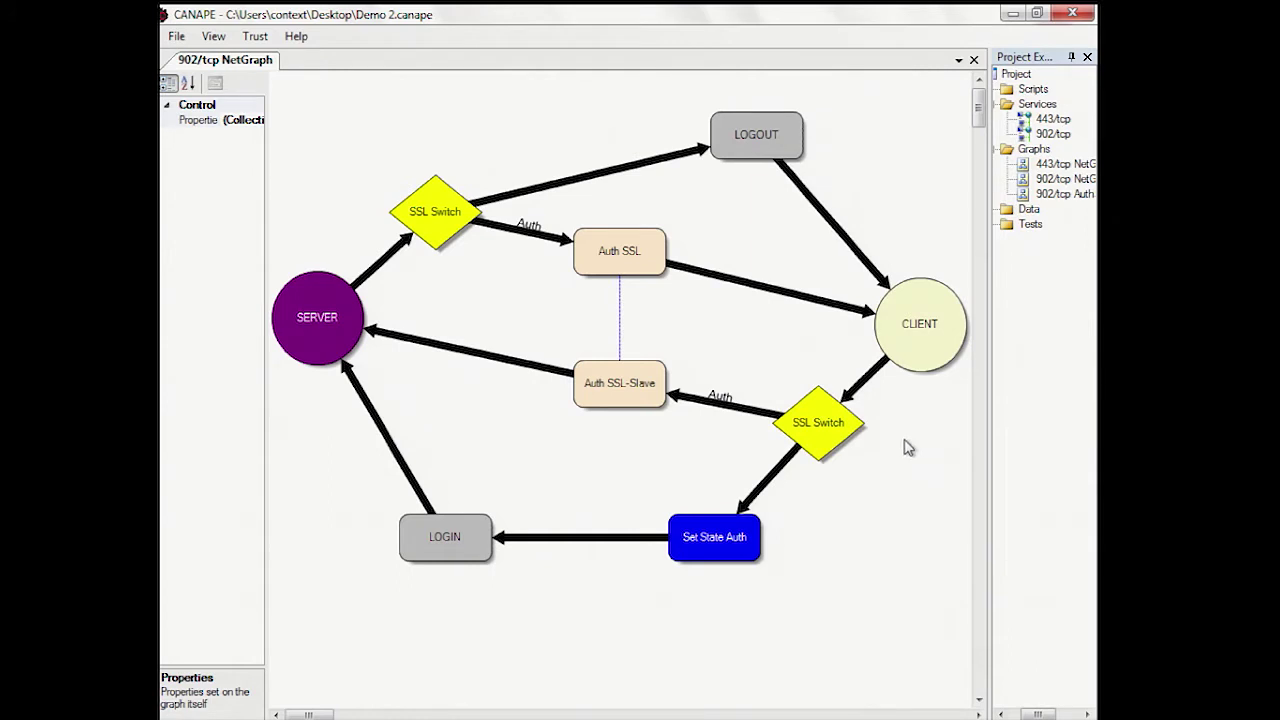
Inspect the Set State Auth node's MetaName and Value settings in a widened properties panel.
left_click(745, 535)
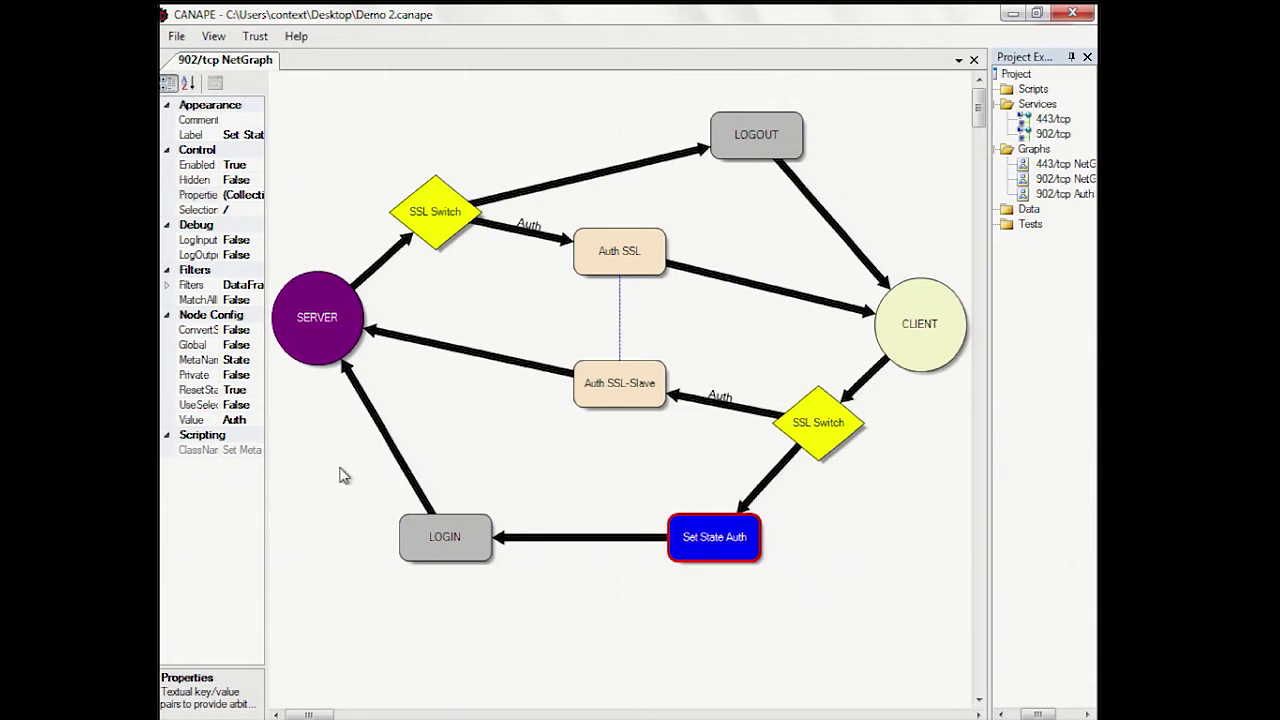
left_click_drag(265, 462, 359, 464)
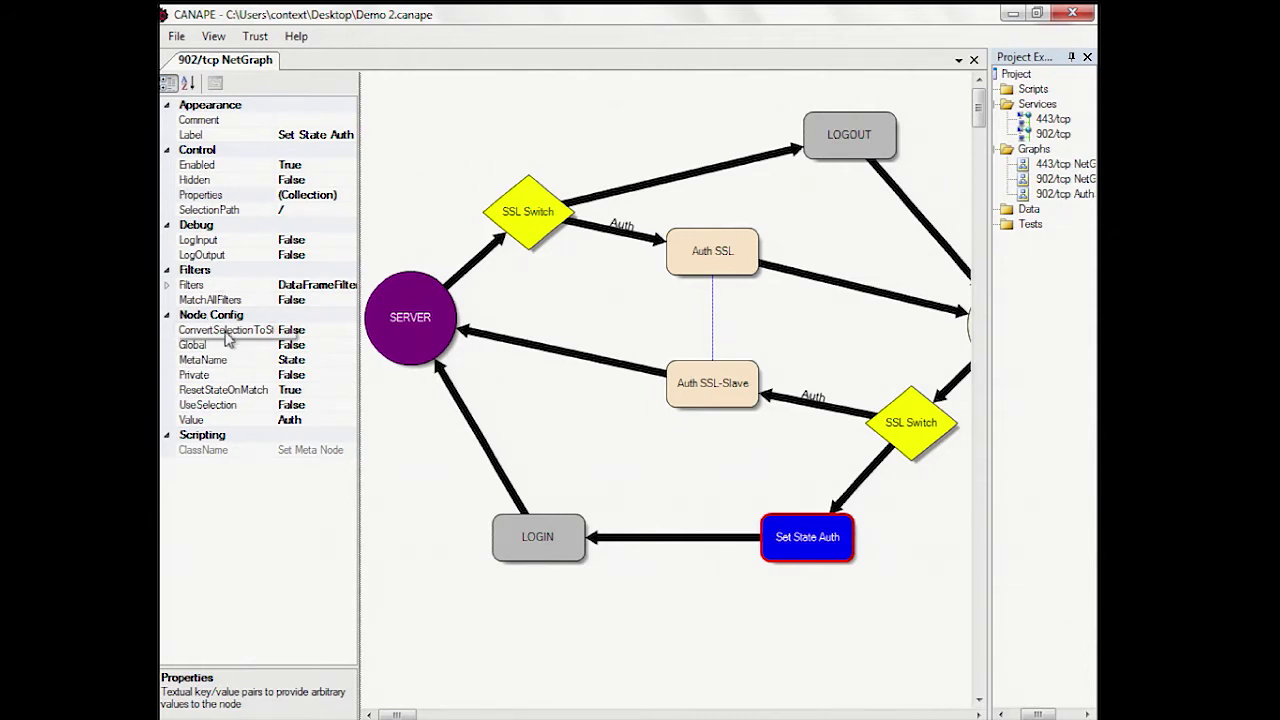
left_click(231, 362)
left_click(243, 422)
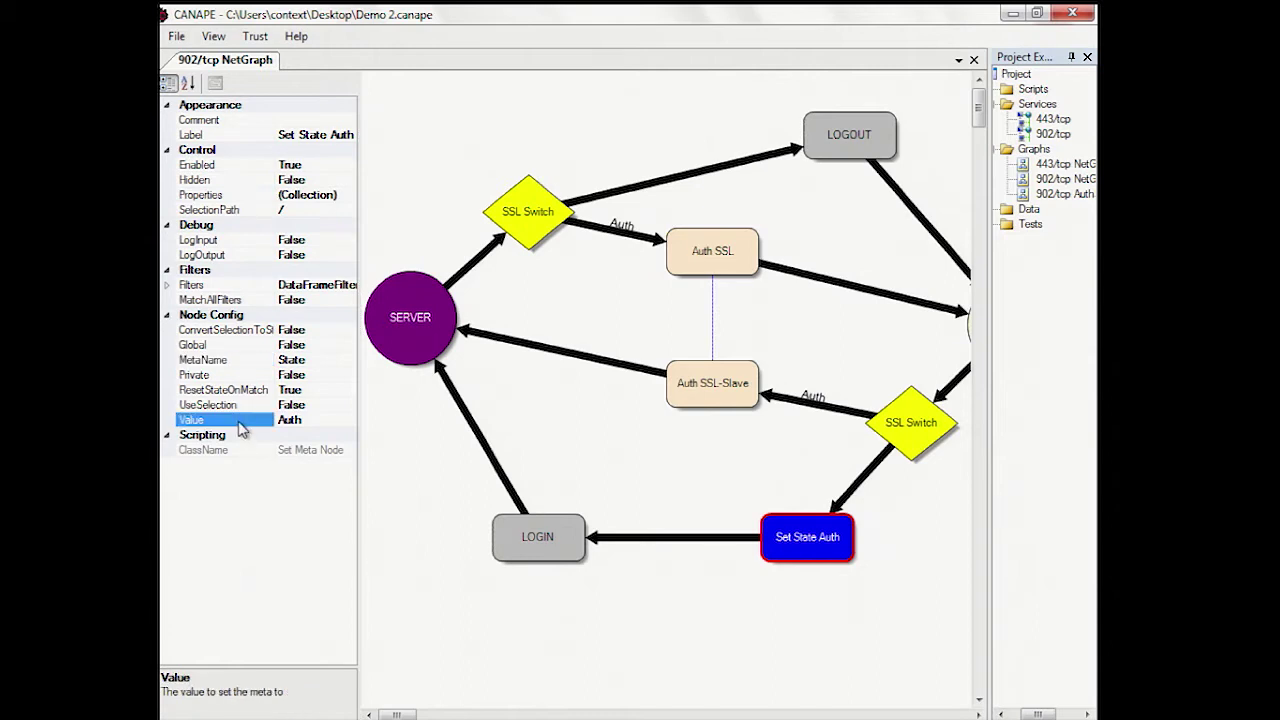
left_click(357, 455)
left_click_drag(352, 457, 302, 457)
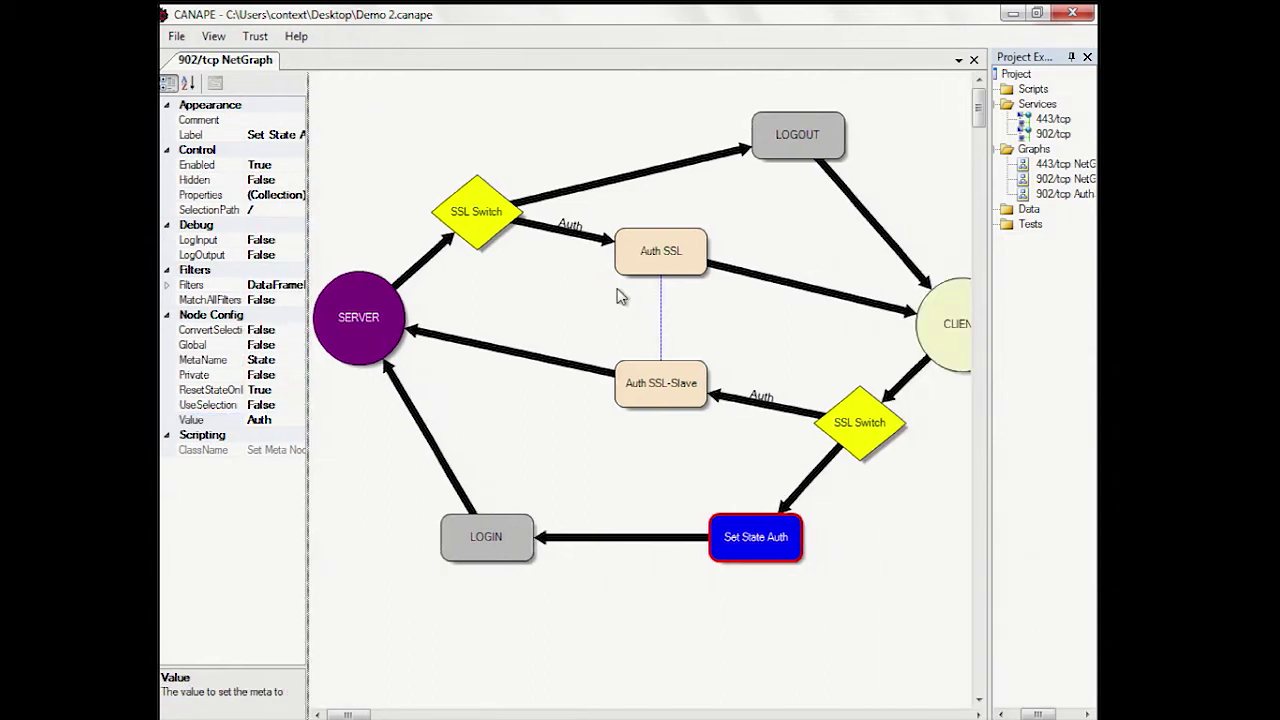
Review the upper SSL Switch node and its Auth link to the Auth SSL node.
left_click(483, 227)
left_click_drag(307, 238, 256, 243)
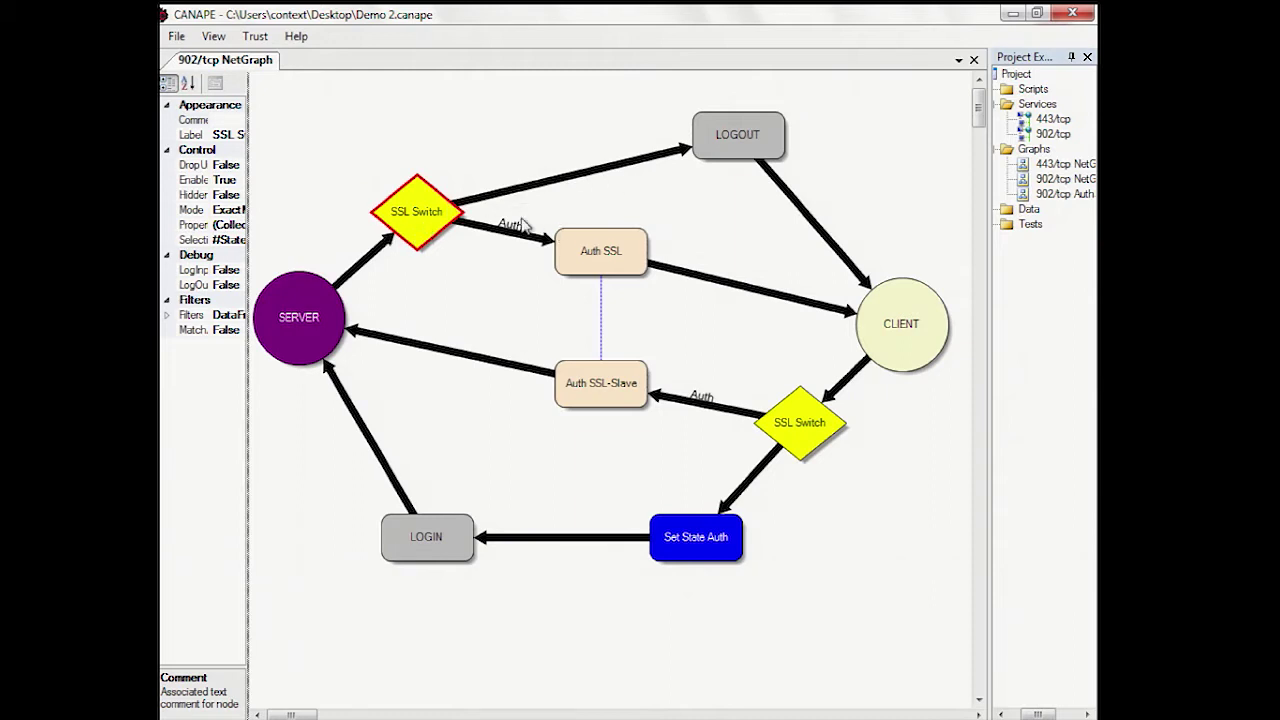
left_click(519, 225)
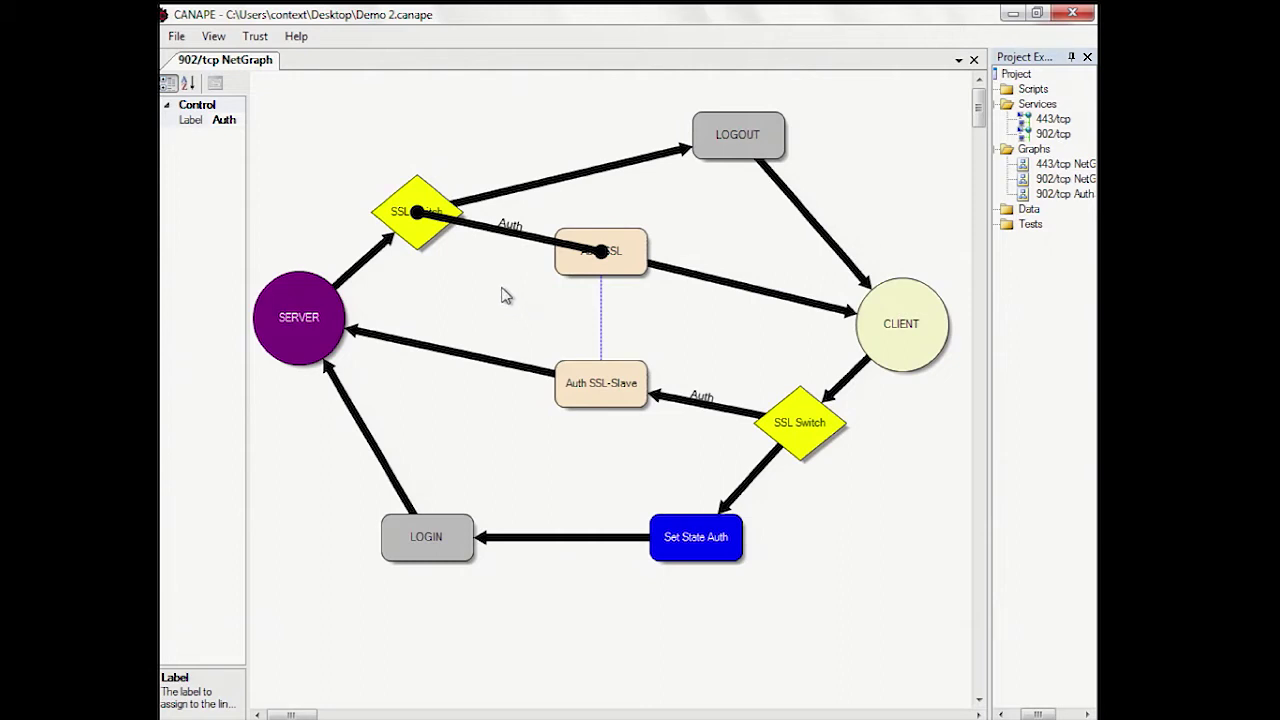
left_click(505, 295)
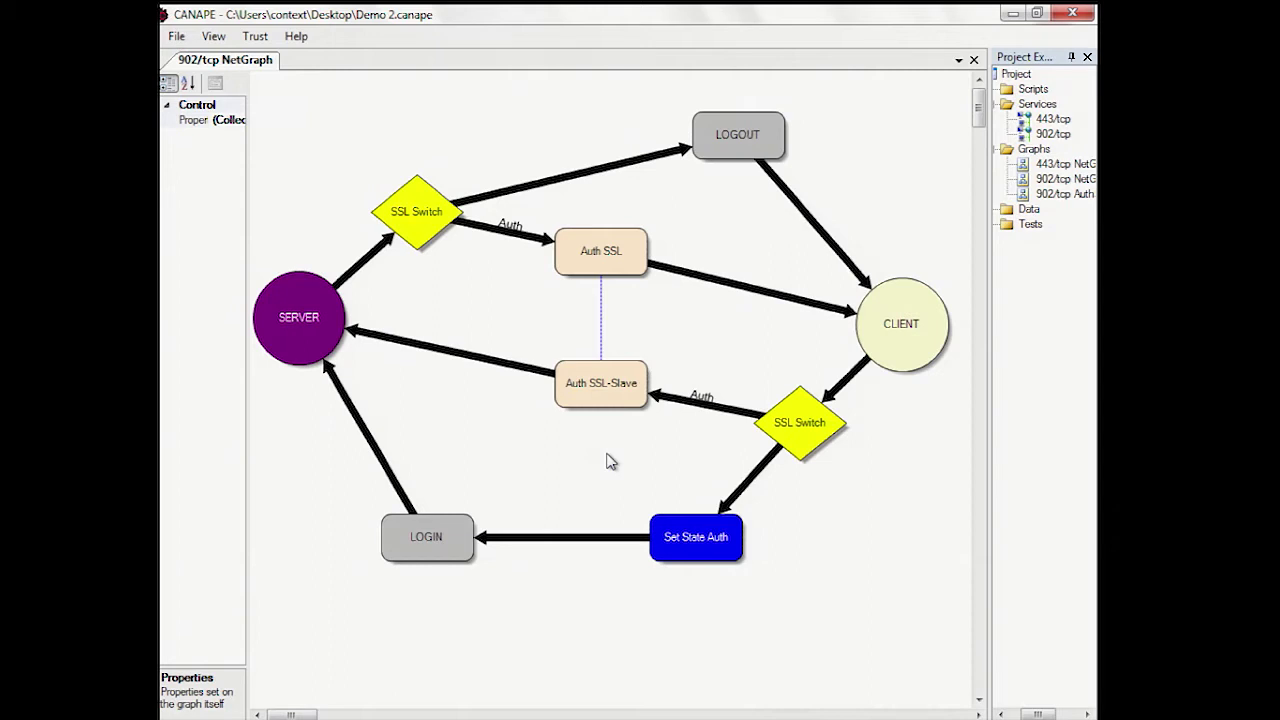
Review Auth SSL's SslConfig and Graph settings unchanged, then open its 902/tcp AuthSSL subgraph.
left_click(610, 259)
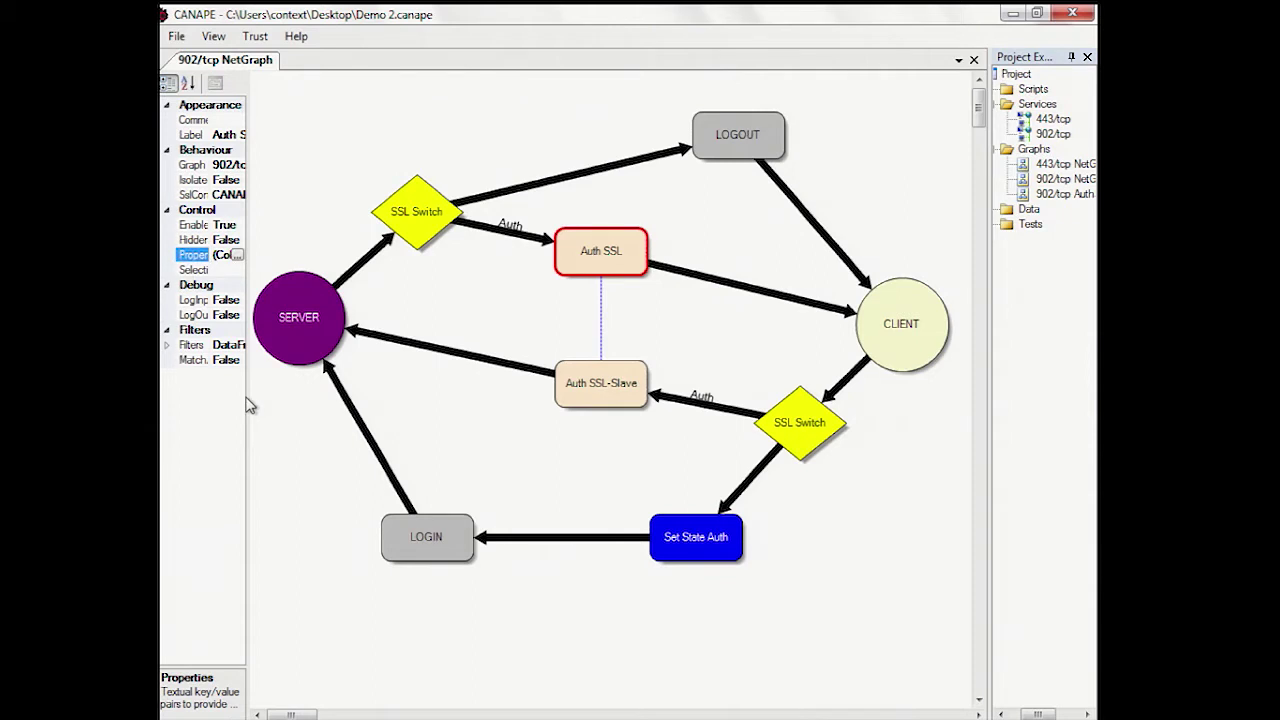
left_click_drag(248, 394, 334, 394)
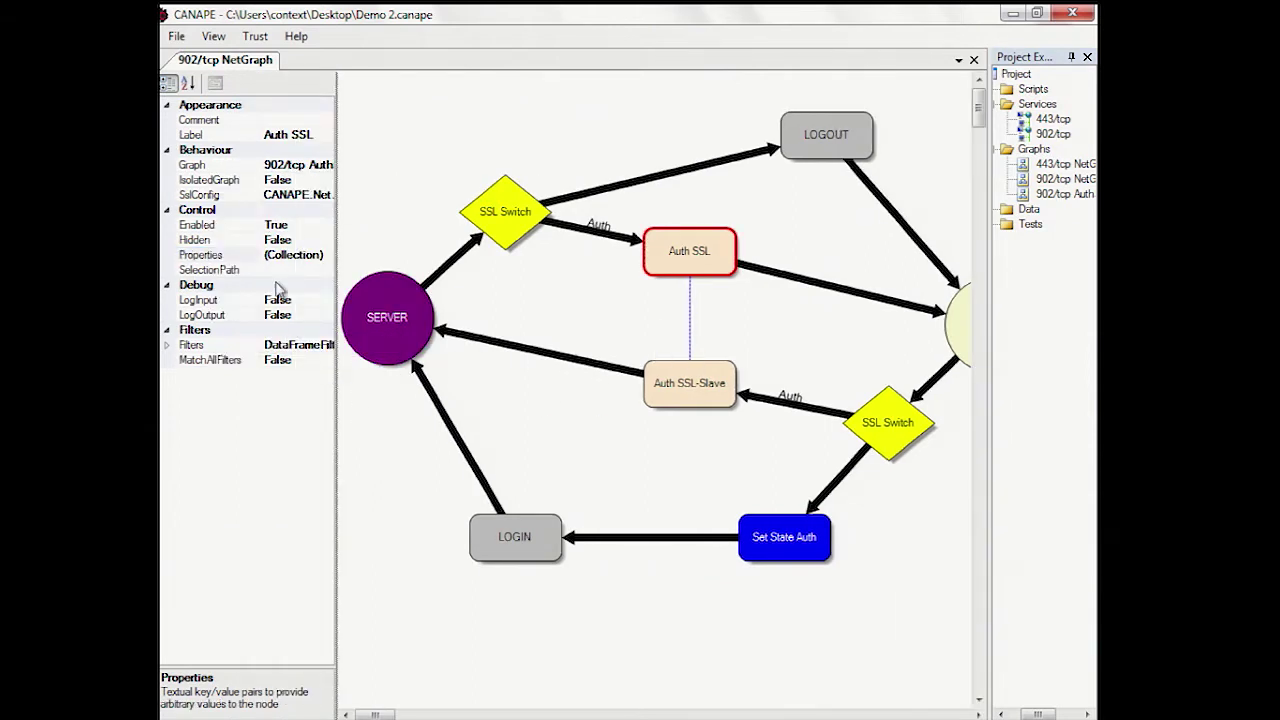
left_click(313, 200)
left_click(328, 202)
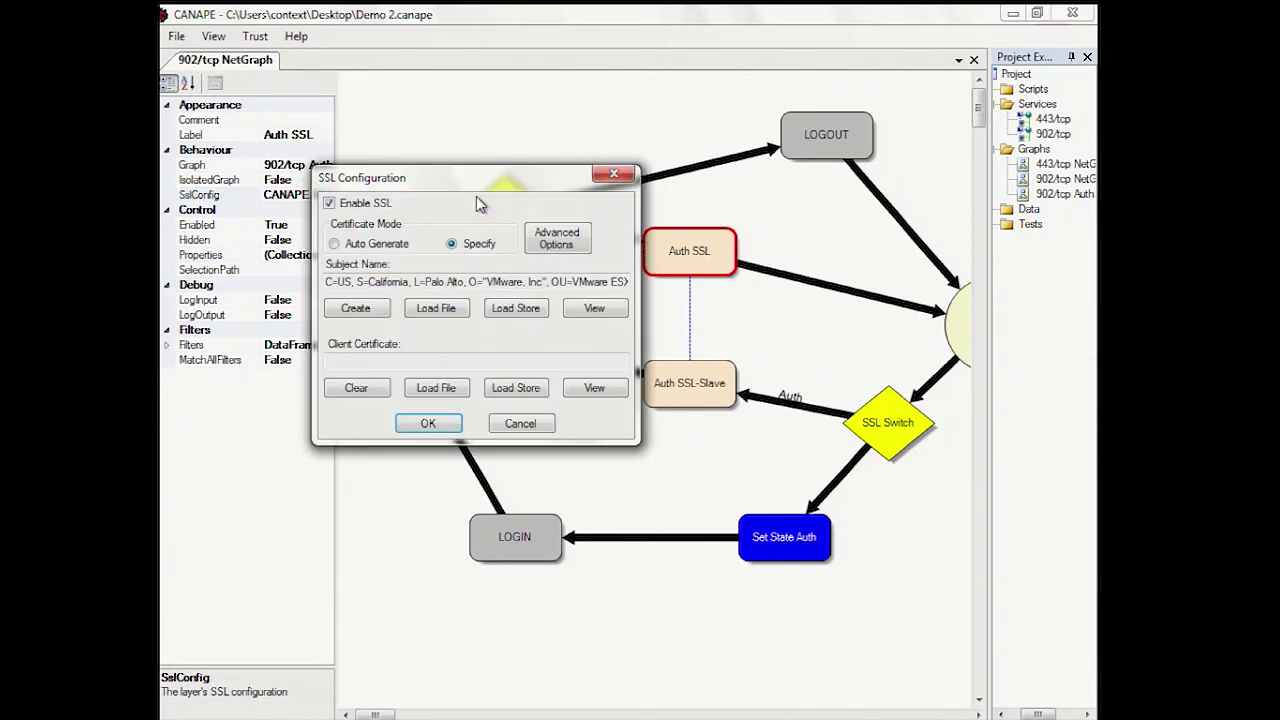
left_click(624, 176)
left_click(220, 166)
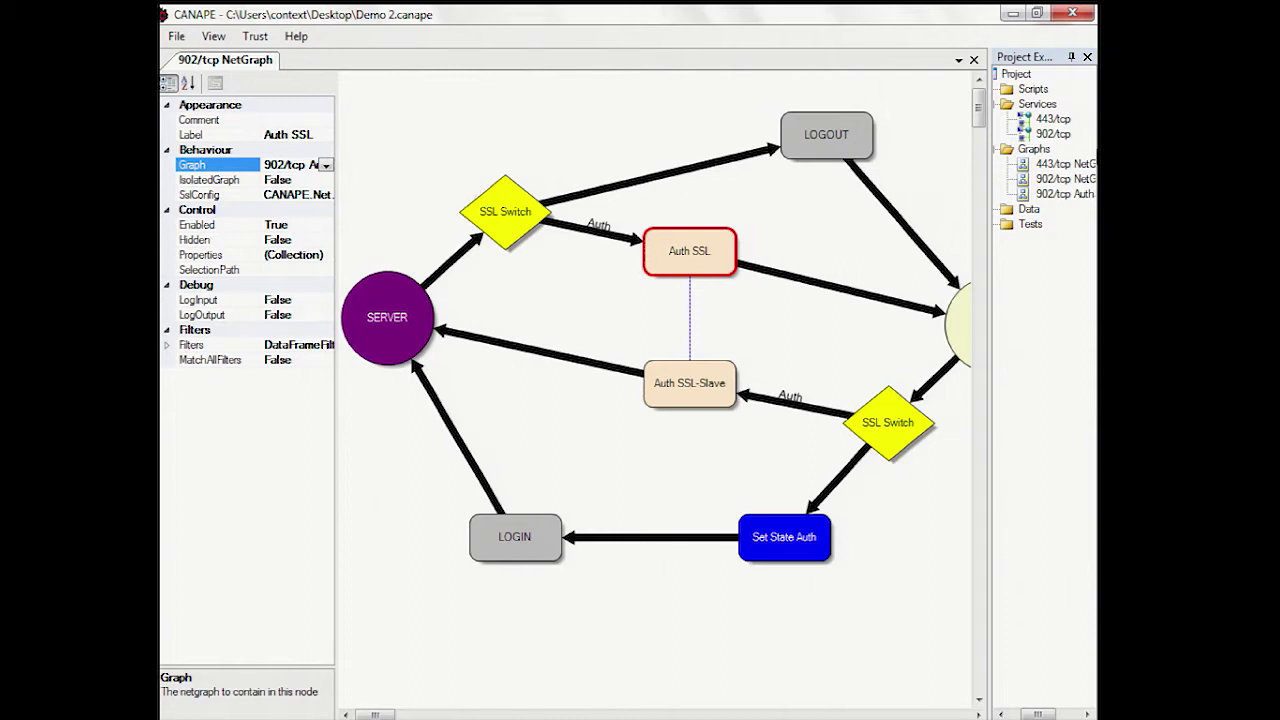
double_click(680, 249)
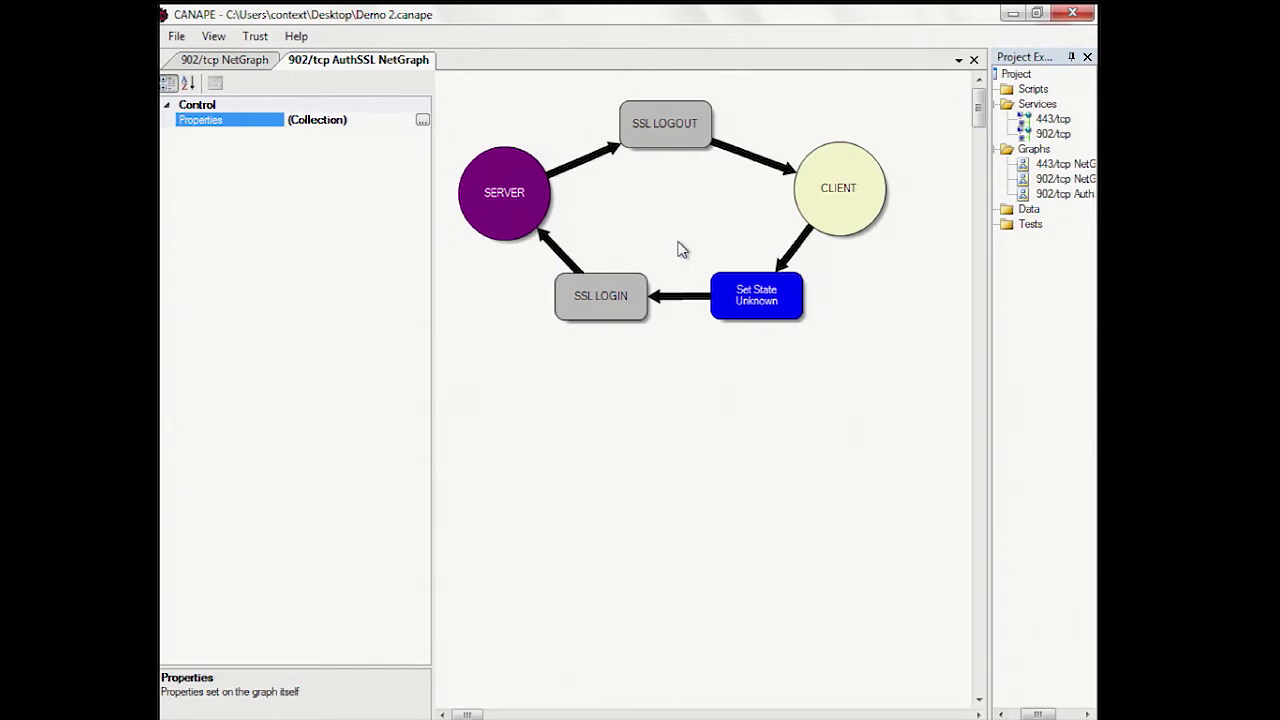
Check the Set State Unknown node, then start the 443/tcp service.
left_click(755, 316)
left_click(752, 431)
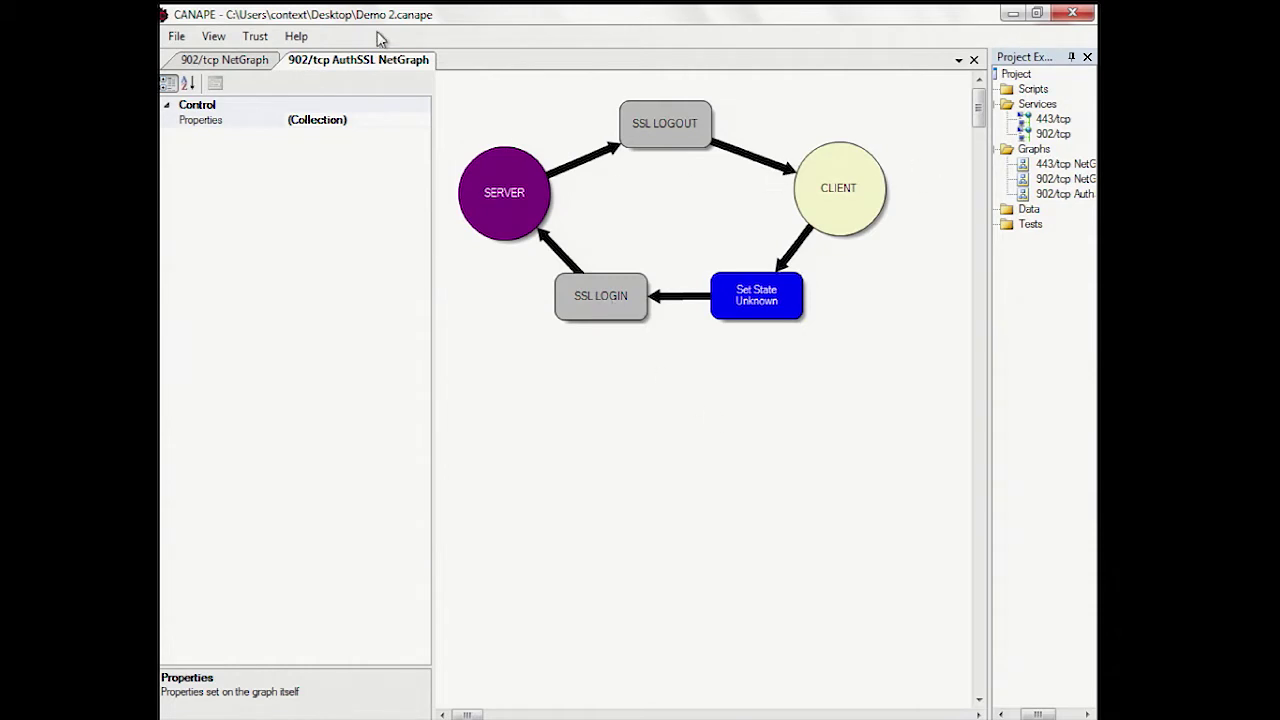
left_click(1050, 119)
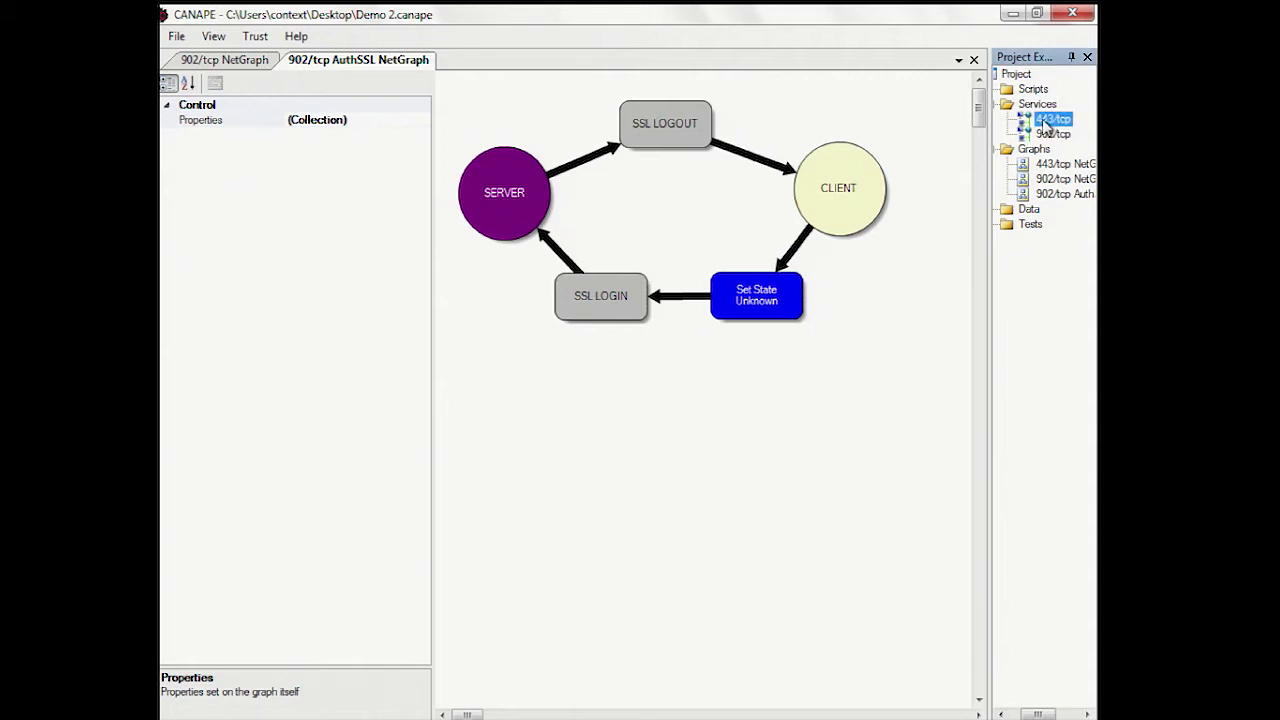
double_click(1050, 120)
left_click(473, 108)
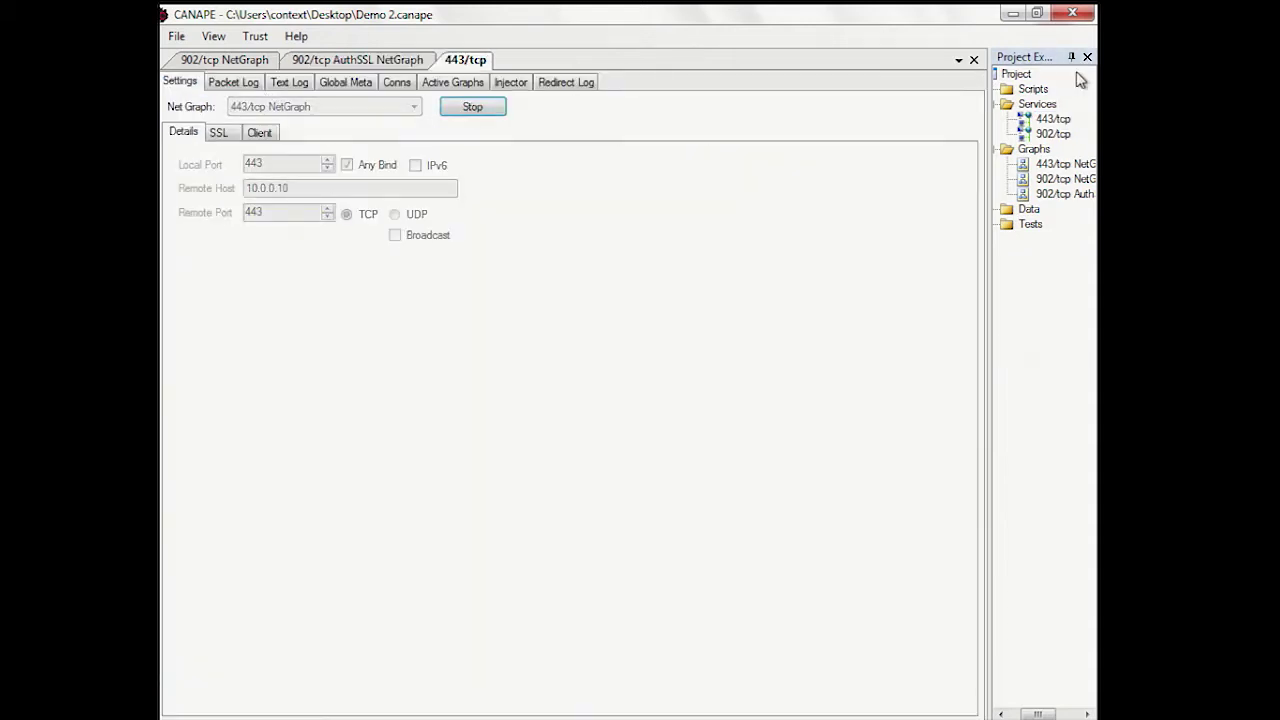
Start the 902/tcp service, view its empty packet log, and switch to vSphere Client.
double_click(1052, 133)
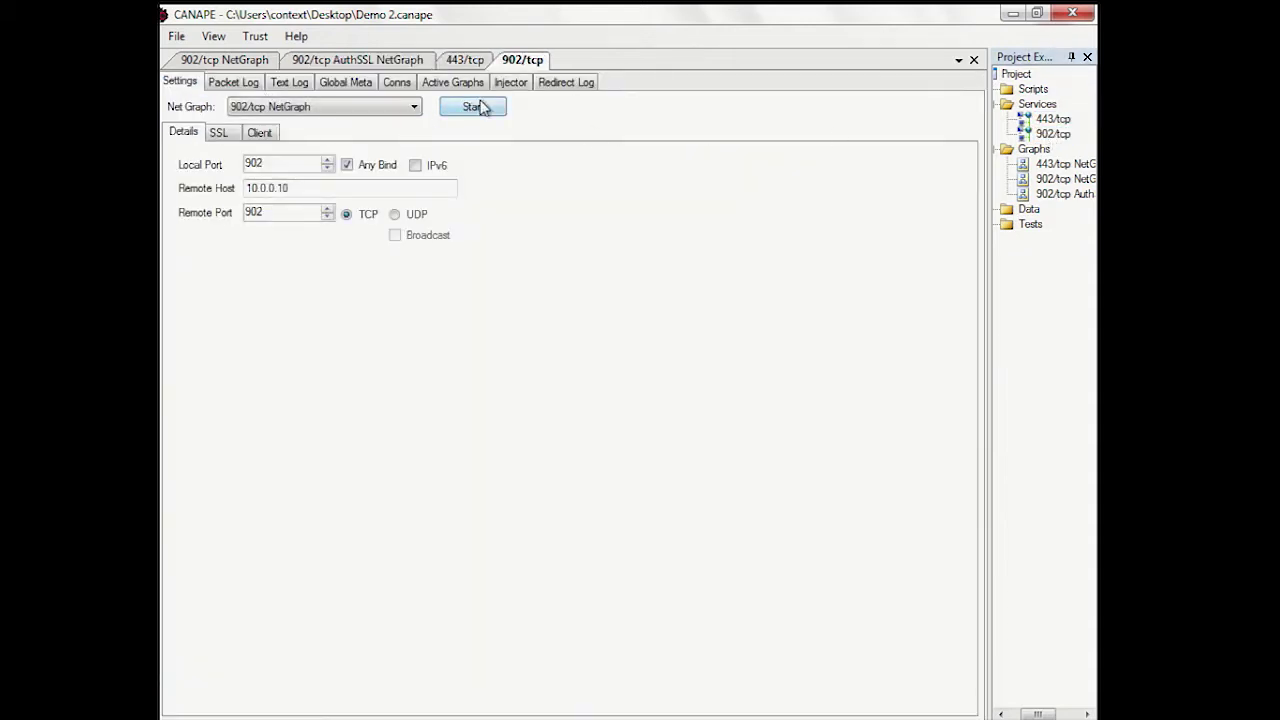
left_click(474, 108)
left_click(233, 82)
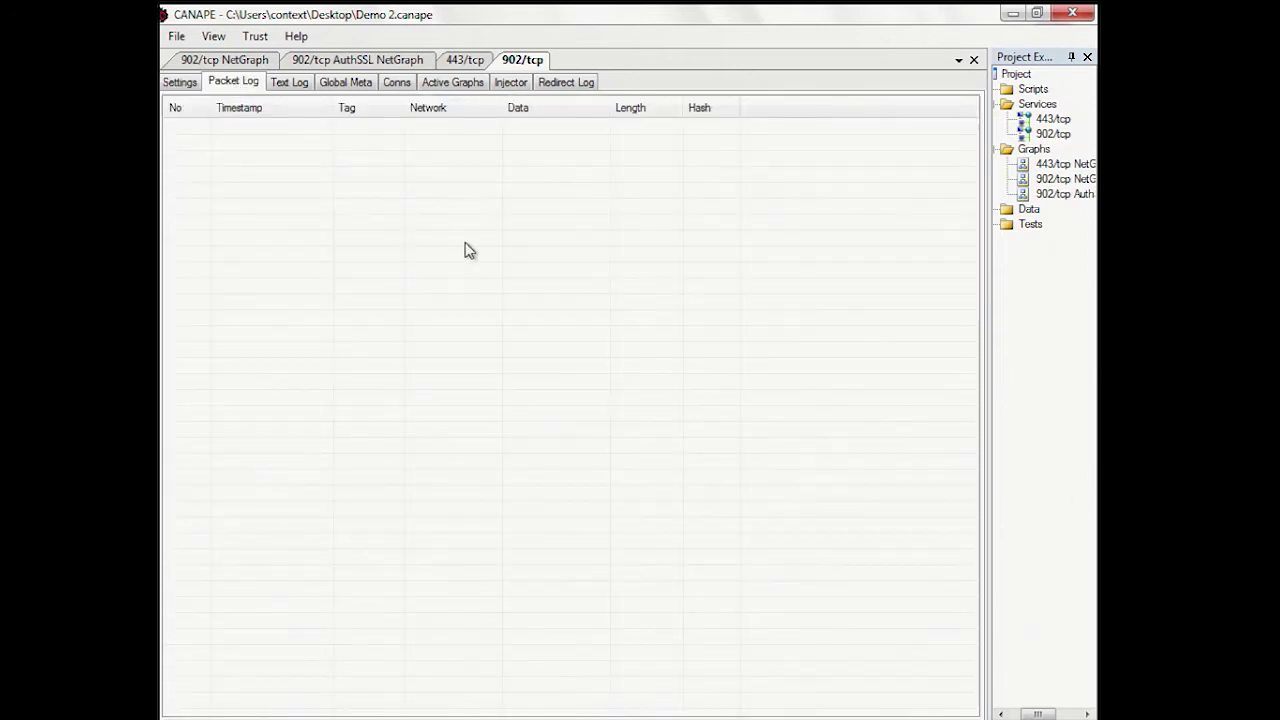
key("alt+Tab")
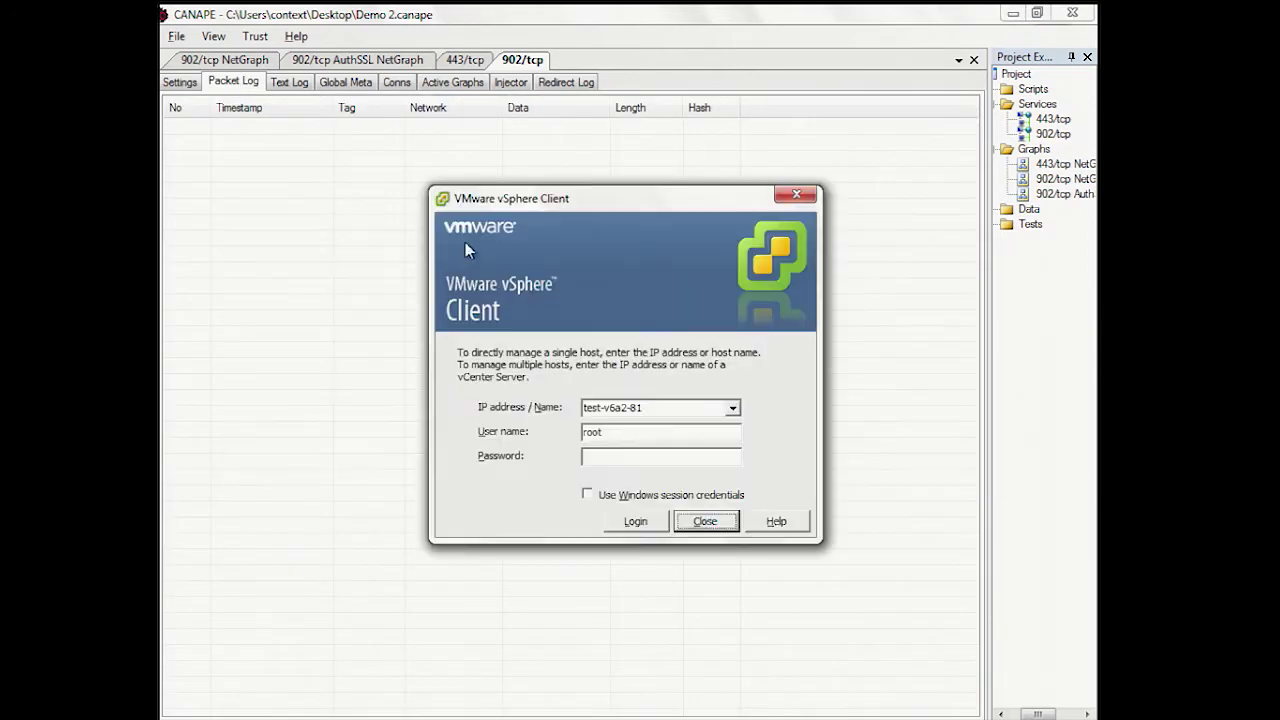
Choose 127.0.0.1 as the server address and enter the account password.
left_click(733, 408)
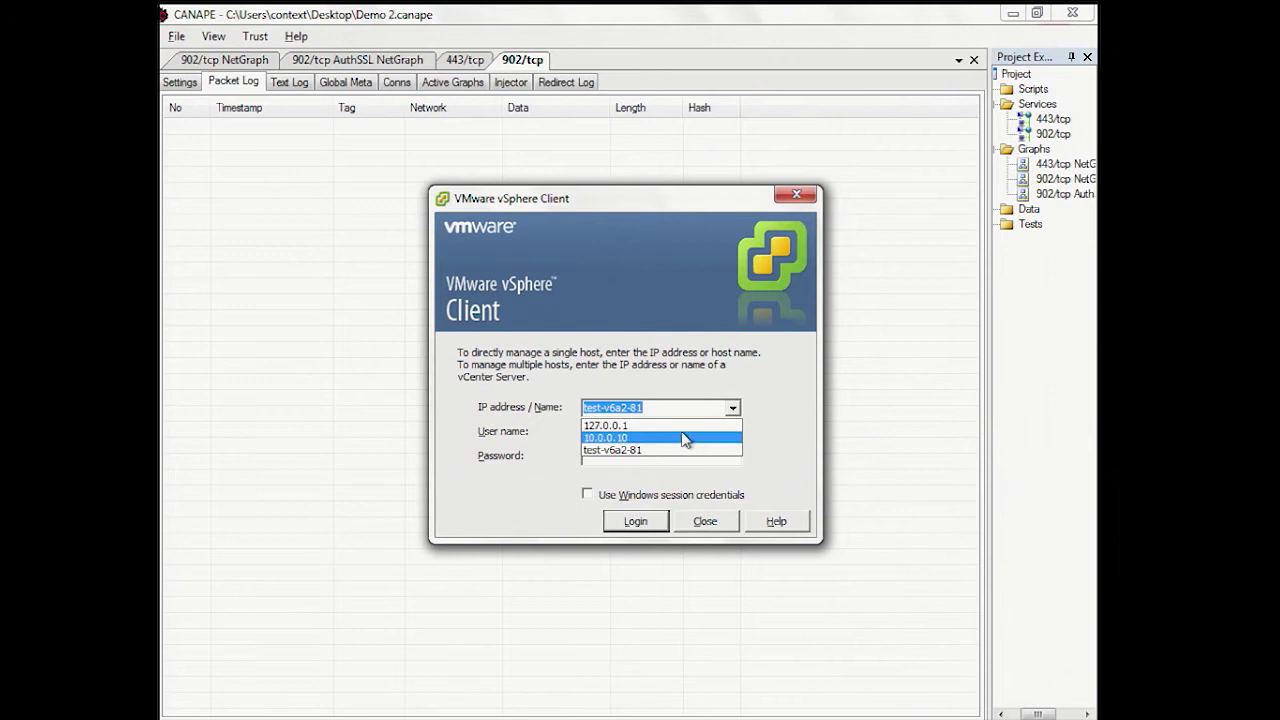
left_click(680, 426)
left_click(625, 459)
type("**********")
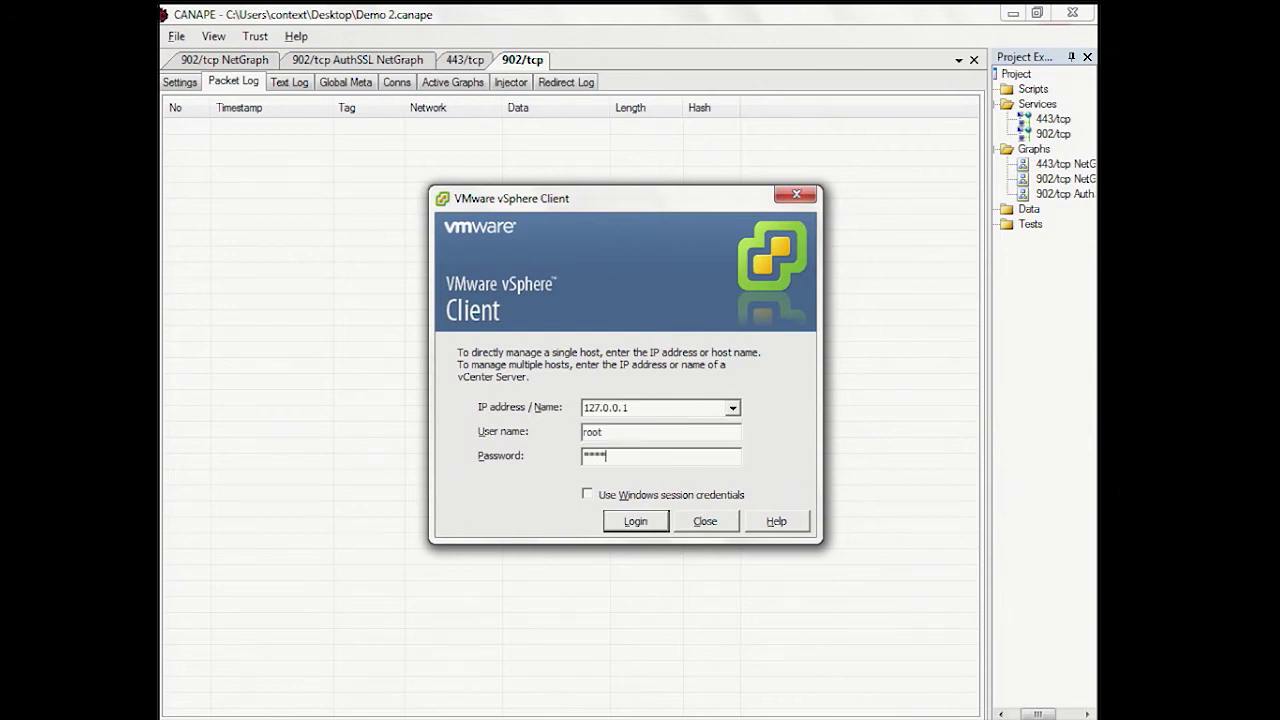
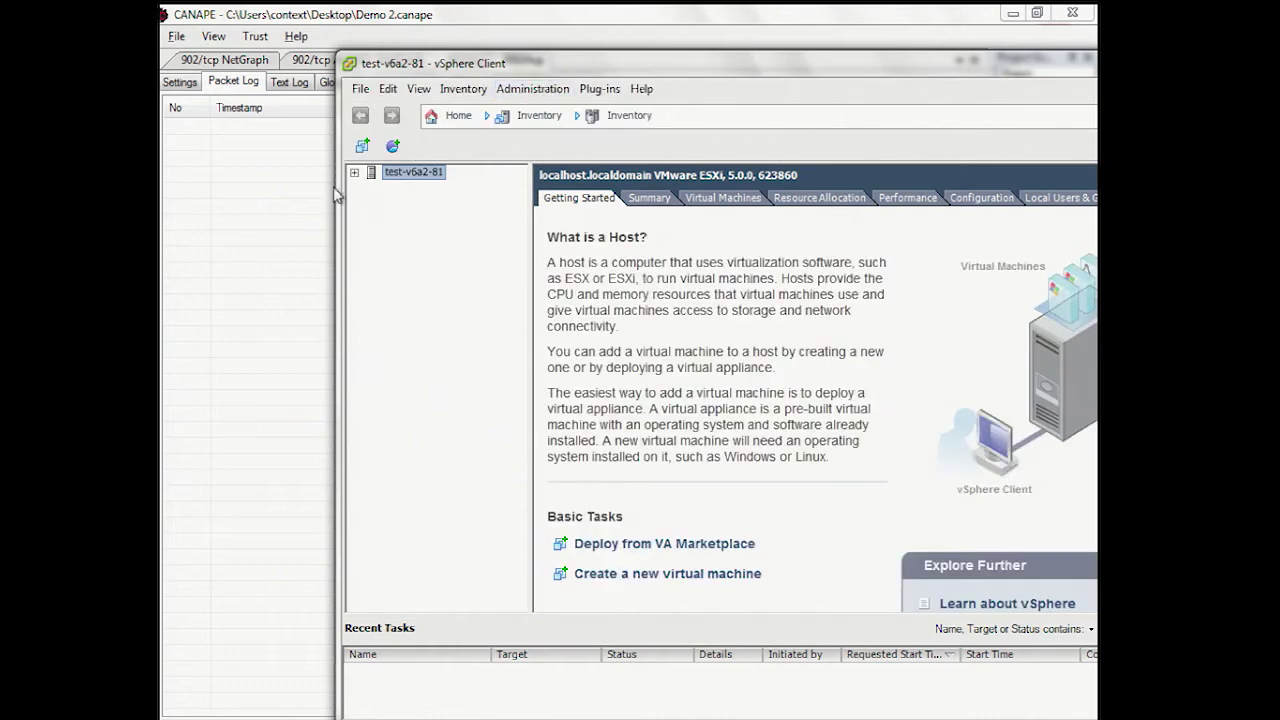
Open the console of the Backtrack5 virtual machine on host test-v6a2-81.
left_click(354, 172)
left_click(430, 187)
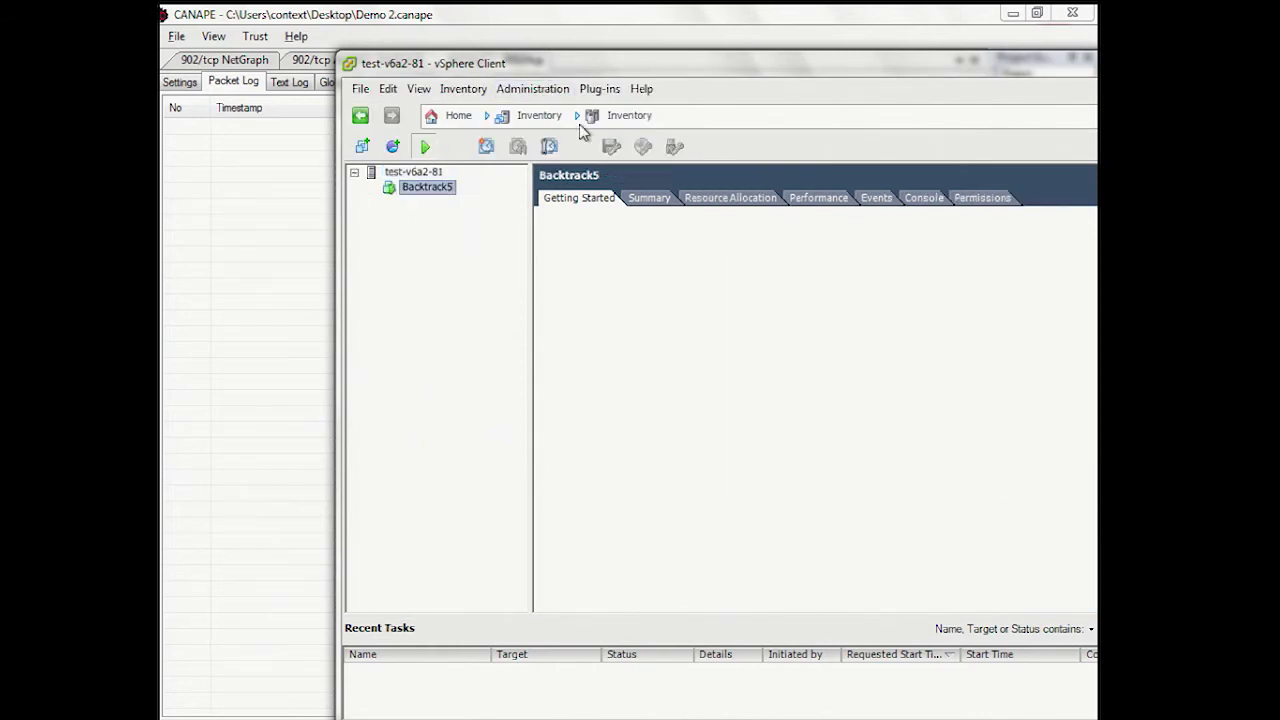
left_click(579, 149)
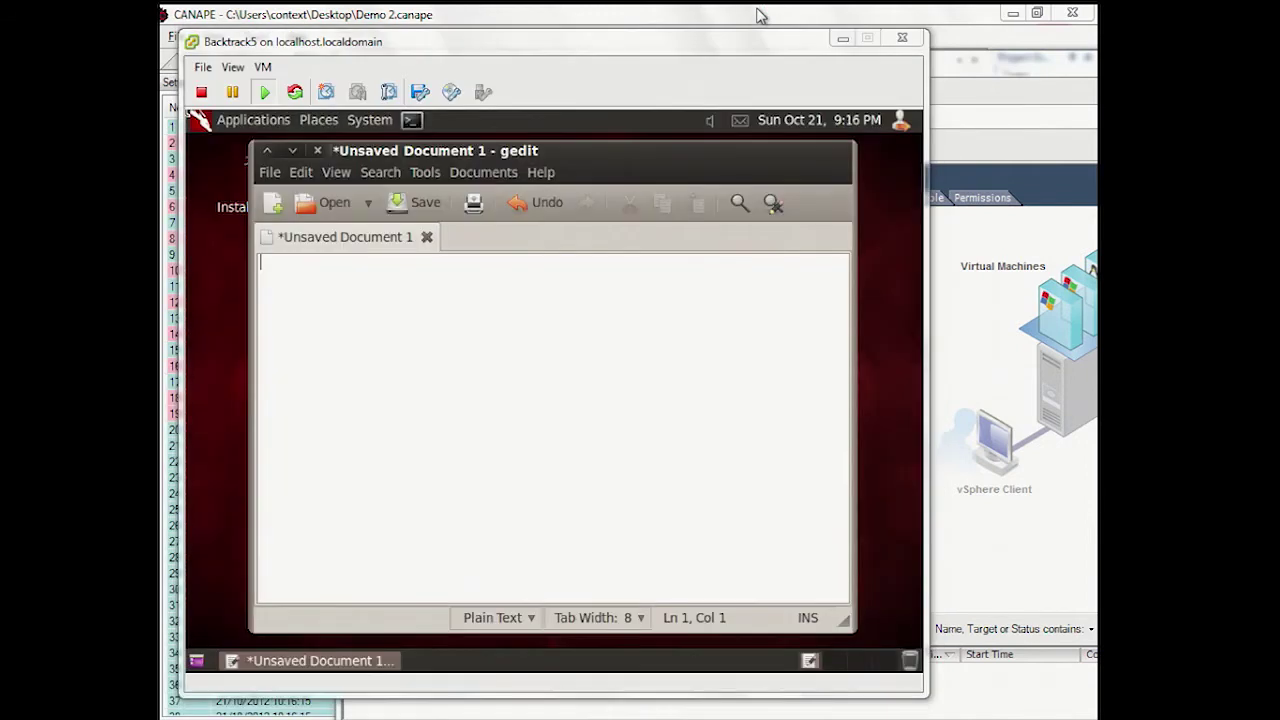
In the CANAPE 902/tcp packet log, select packets 2 through 11, then clear the selection.
left_click(760, 15)
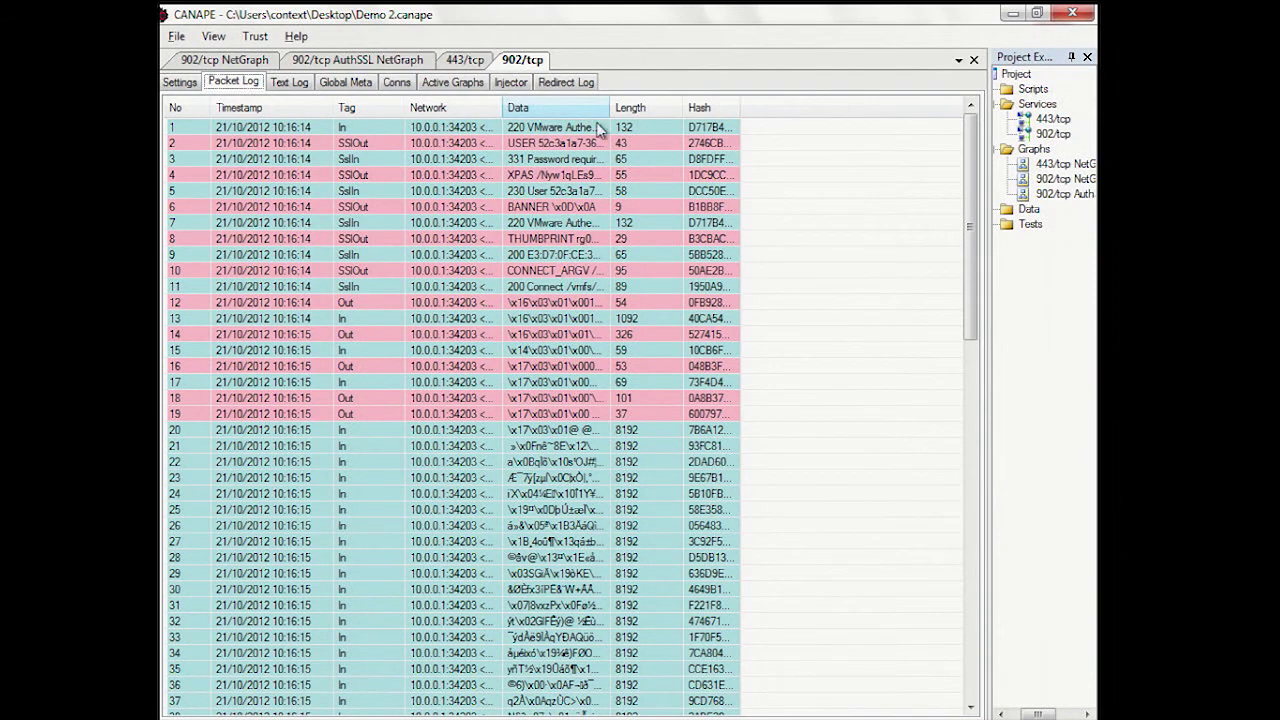
left_click(550, 143)
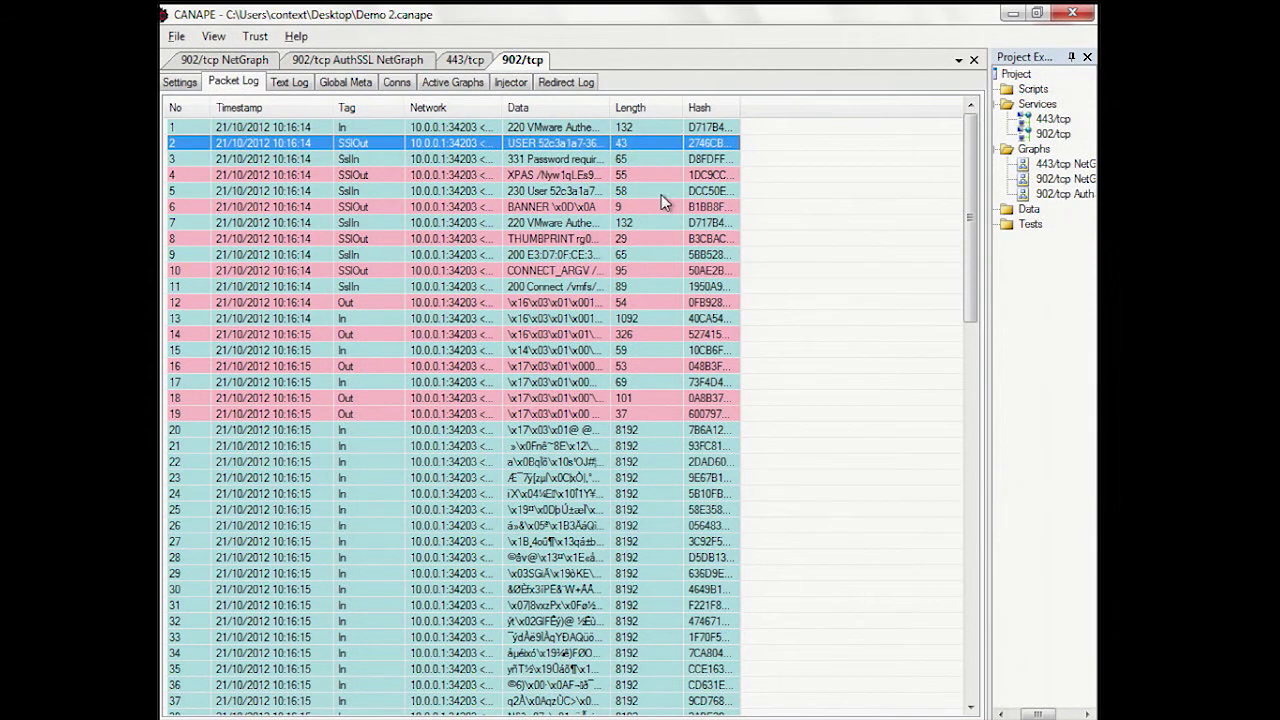
key("shift+Down")
key("shift+Down")
key("shift+Down")
key("shift+Down")
key("shift+Down")
key("shift+Down")
key("shift+Down")
key("shift+Down")
key("shift+Down")
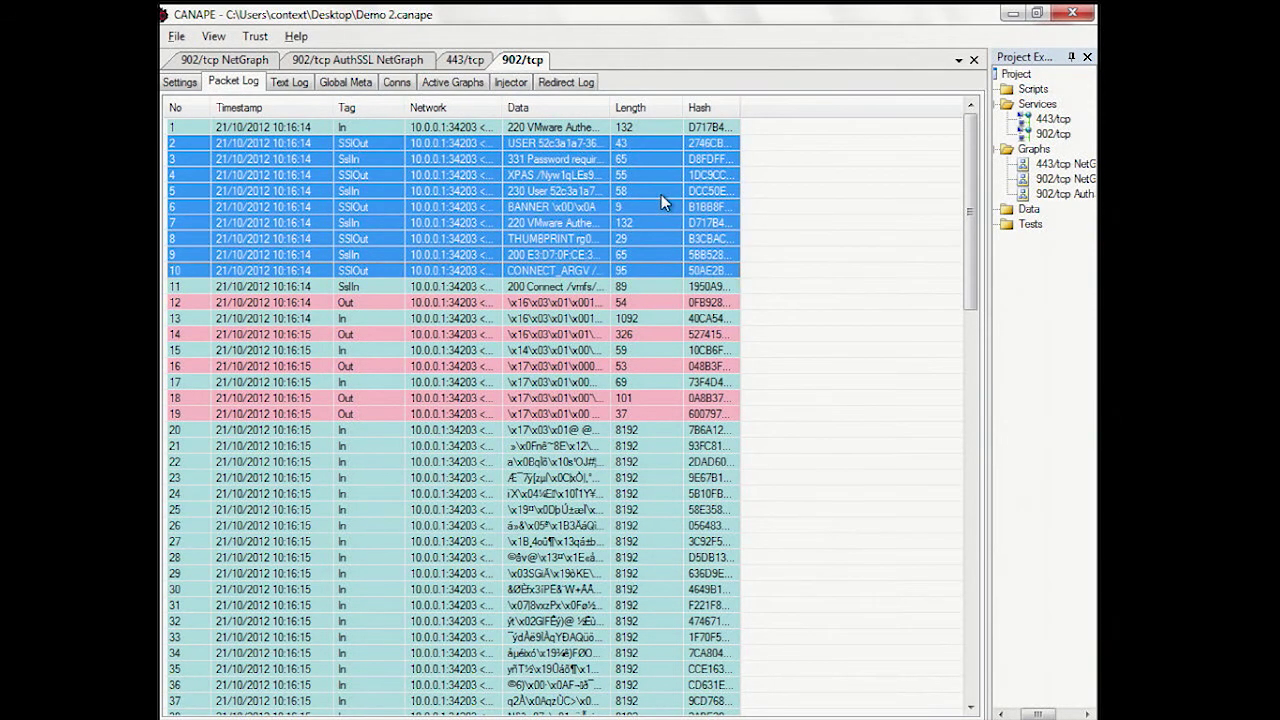
left_click(788, 188)
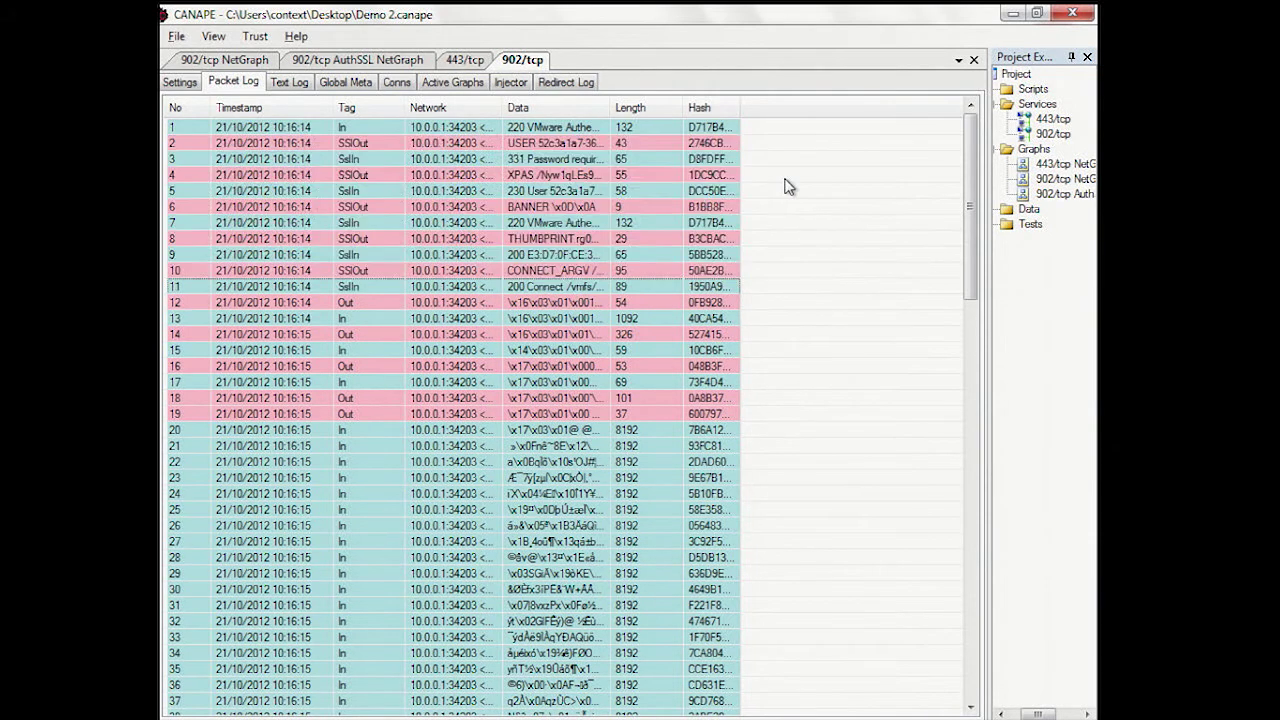
double_click(558, 145)
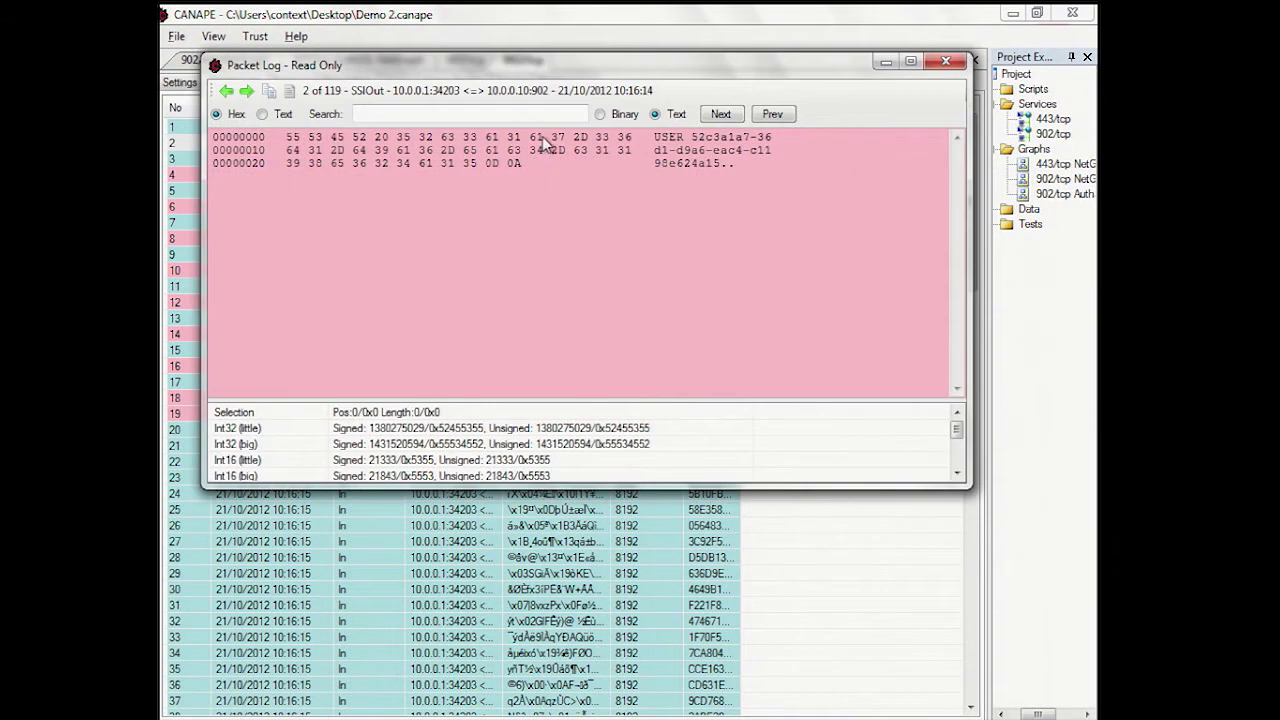
left_click(262, 114)
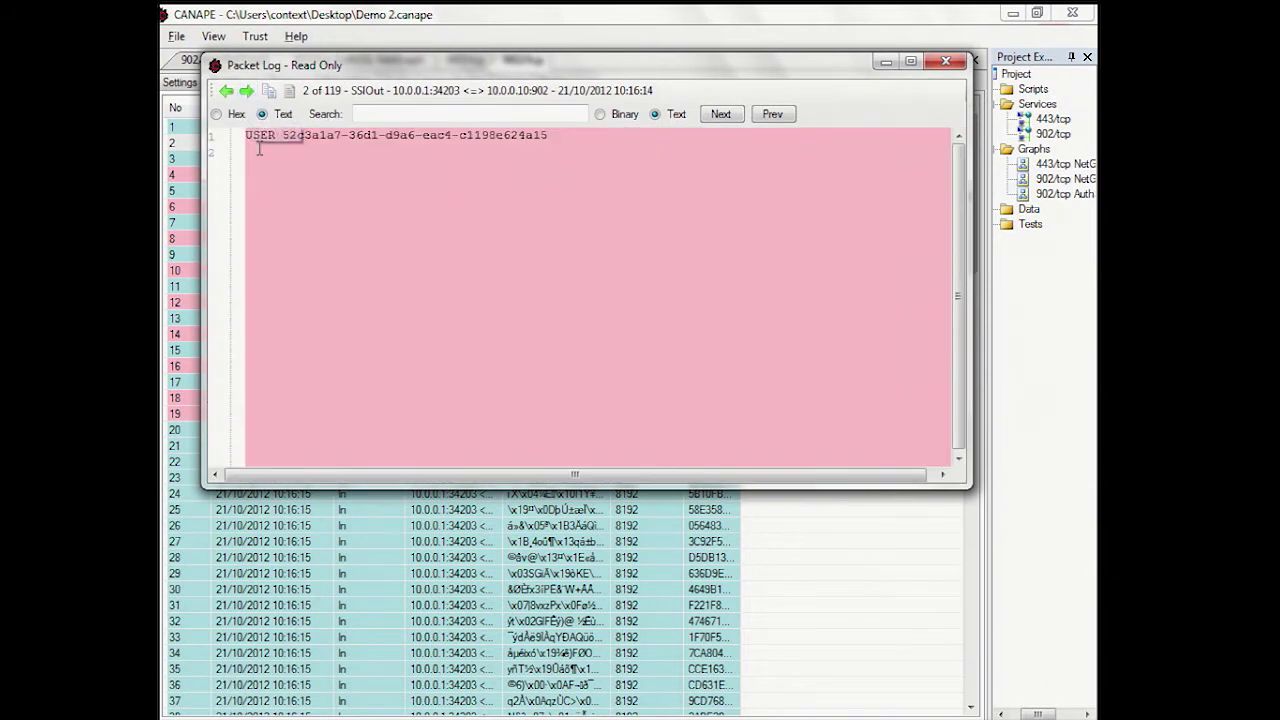
left_click(246, 92)
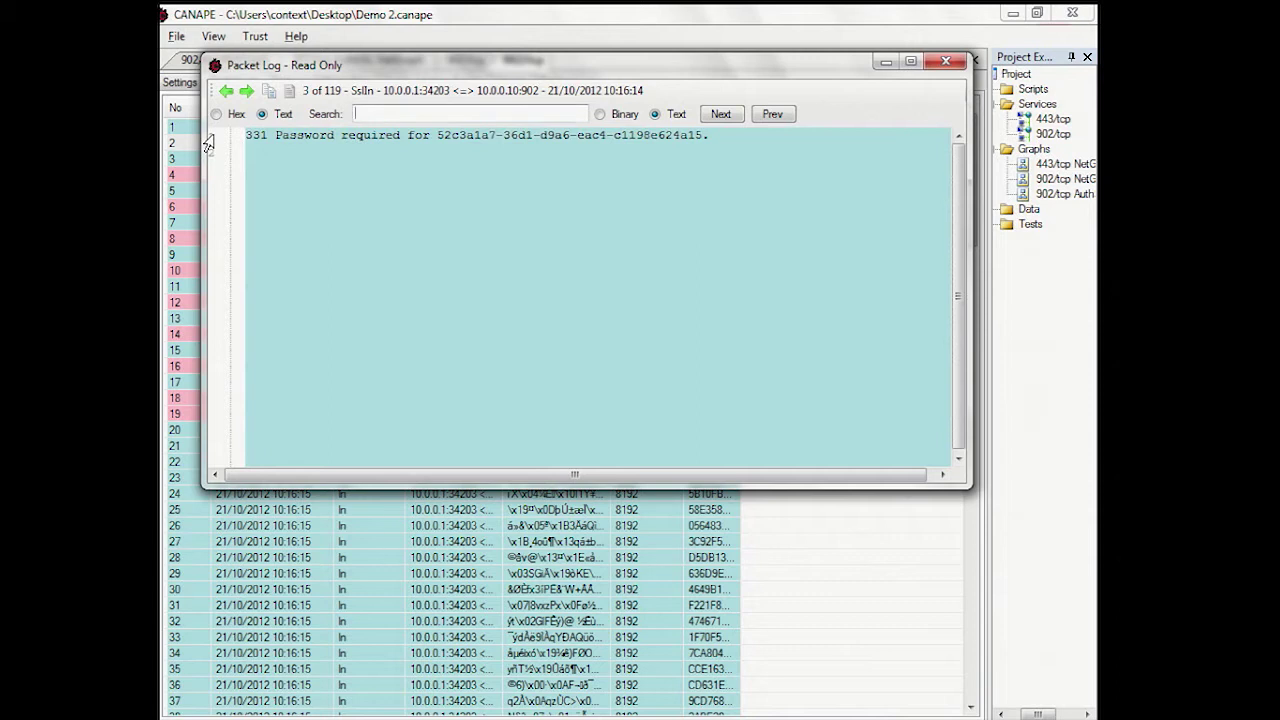
left_click(246, 92)
left_click(246, 92)
left_click(246, 92)
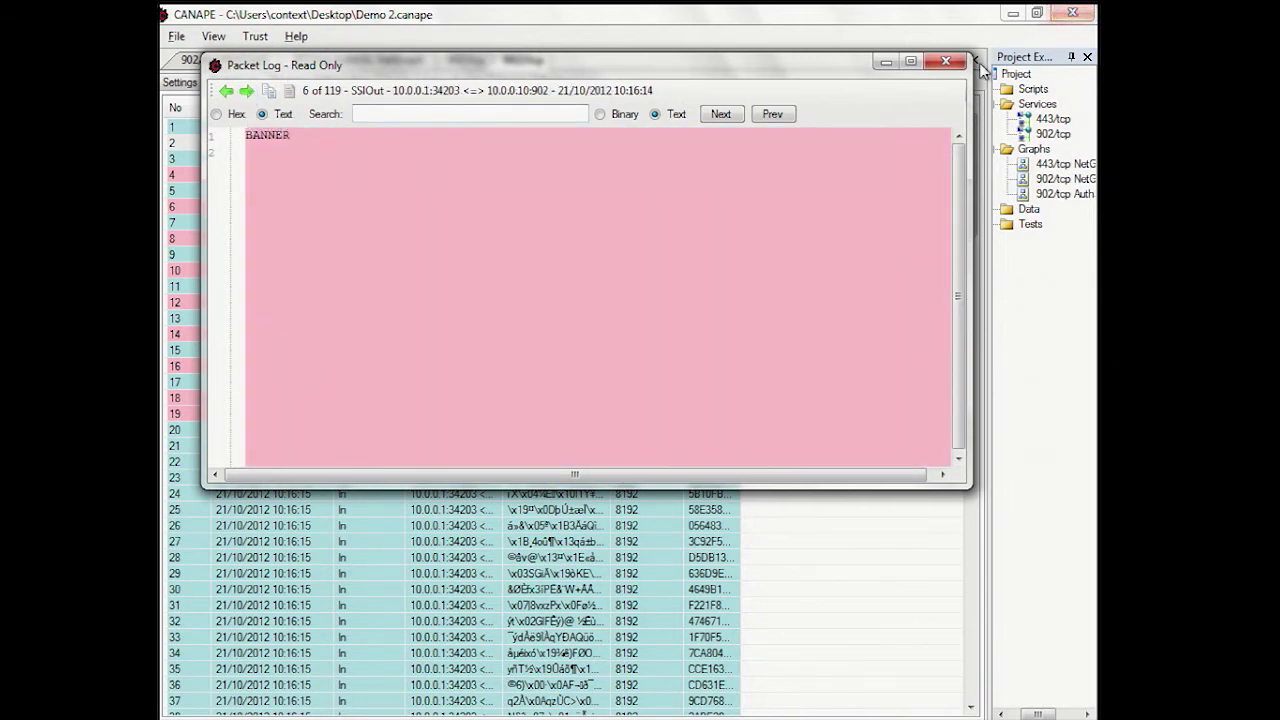
left_click(946, 61)
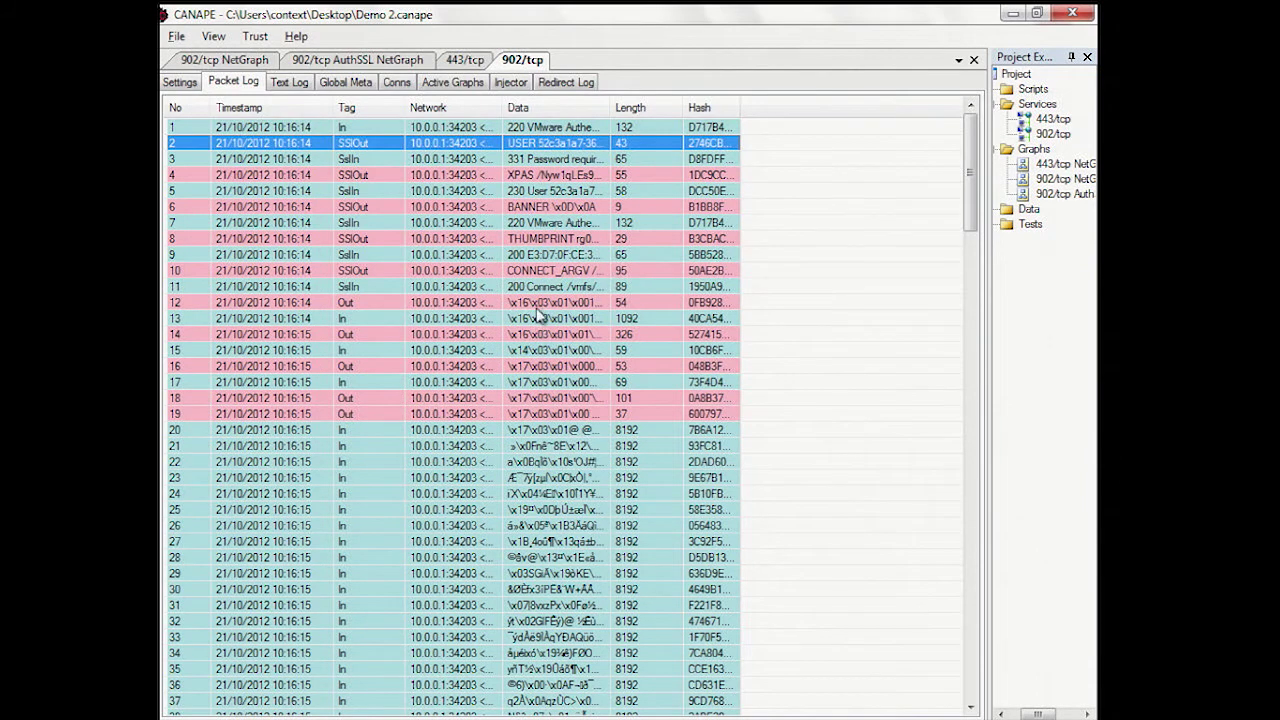
Select packet 12 in the CANAPE log, then return to the presentation slide show.
left_click(536, 305)
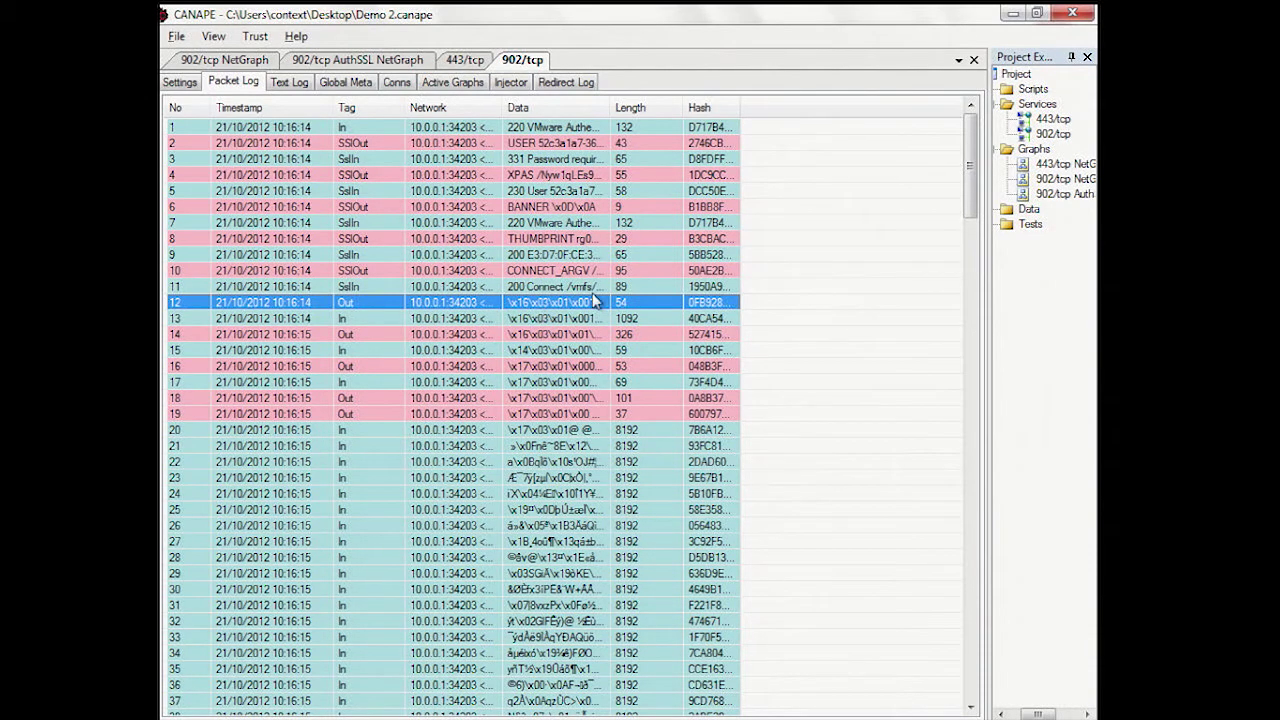
key("alt+Tab")
key("alt+Tab")
key("alt+Tab")
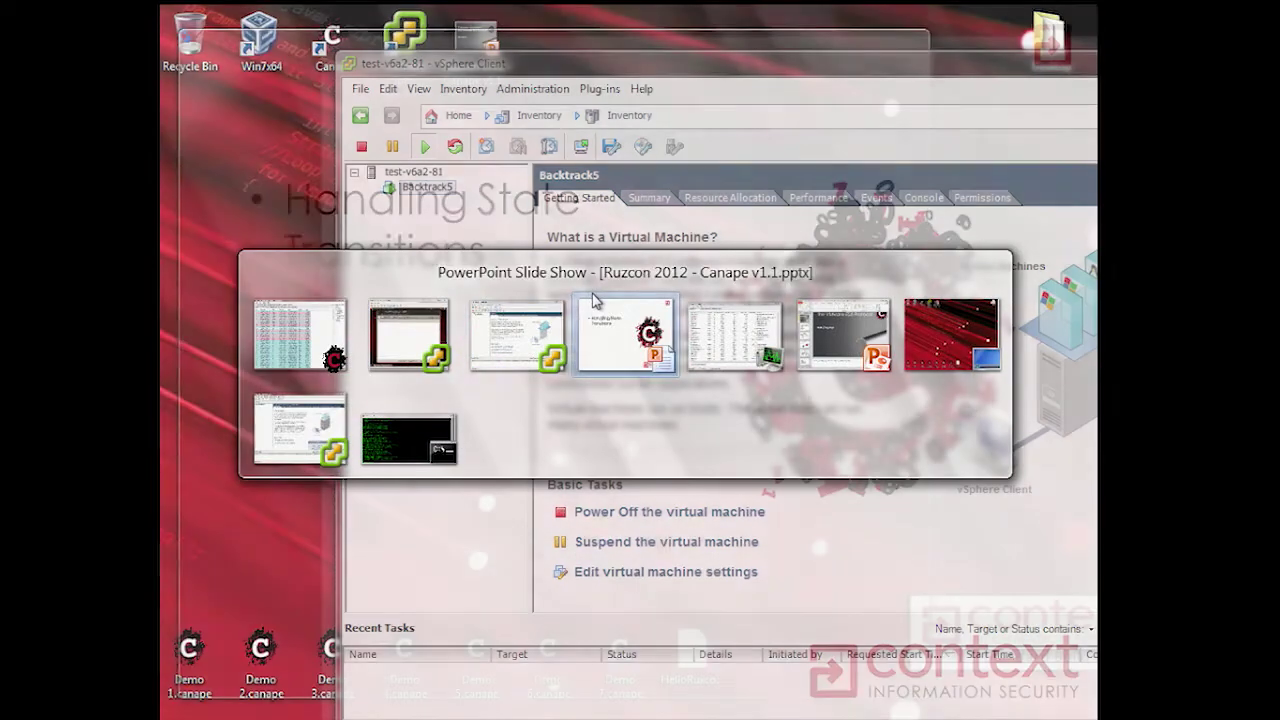
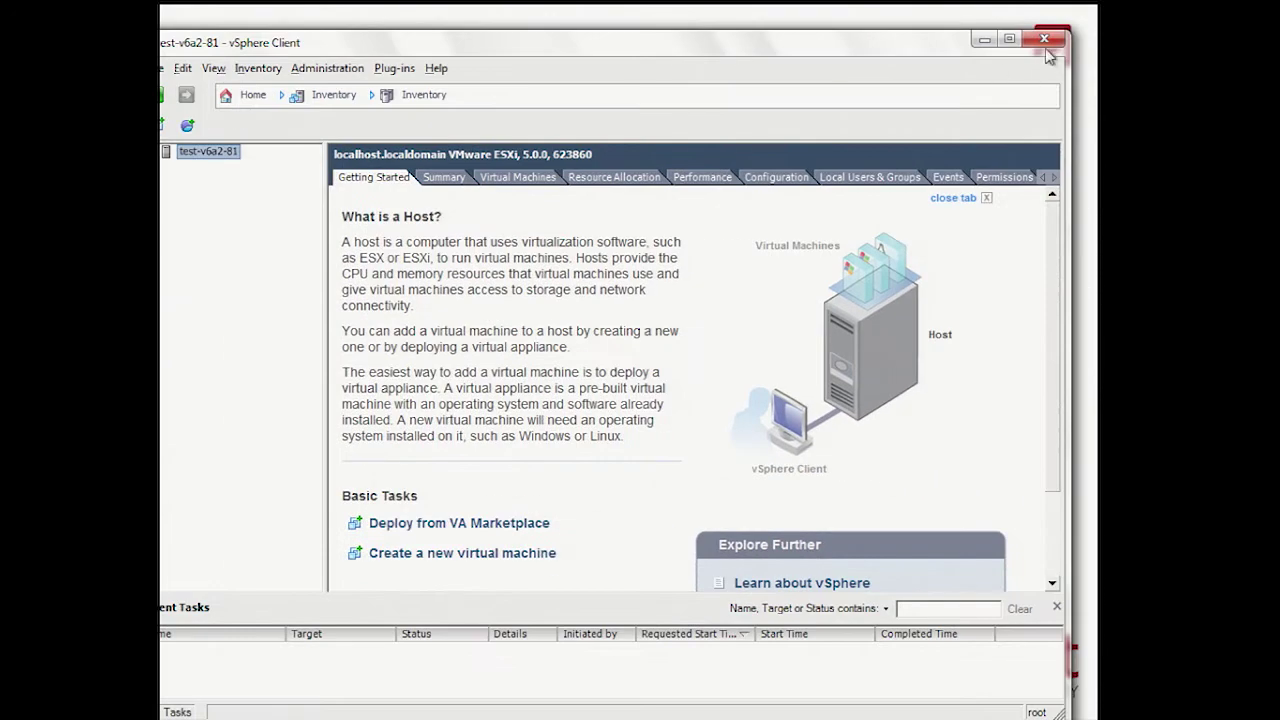
Close vSphere Client and open Demo 3.canape maximized, with the project tree widened and Auth Client selected.
left_click(1044, 39)
key("super+d")
double_click(334, 662)
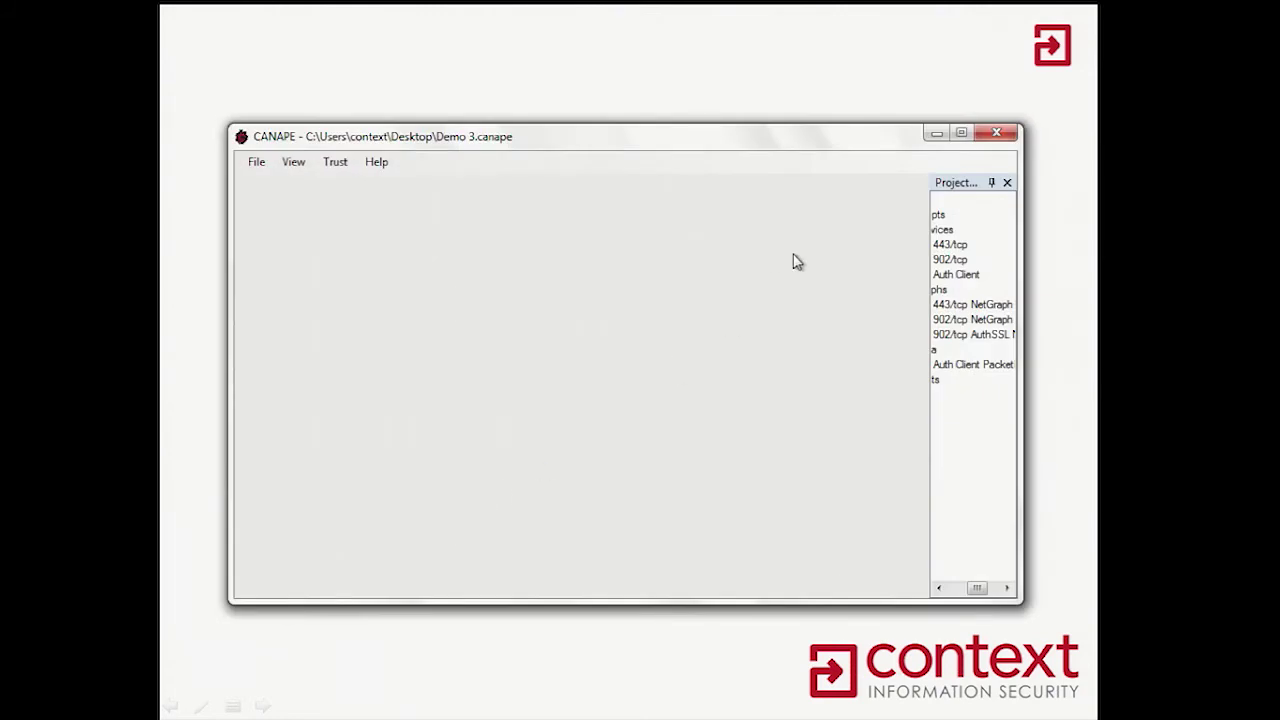
left_click(963, 136)
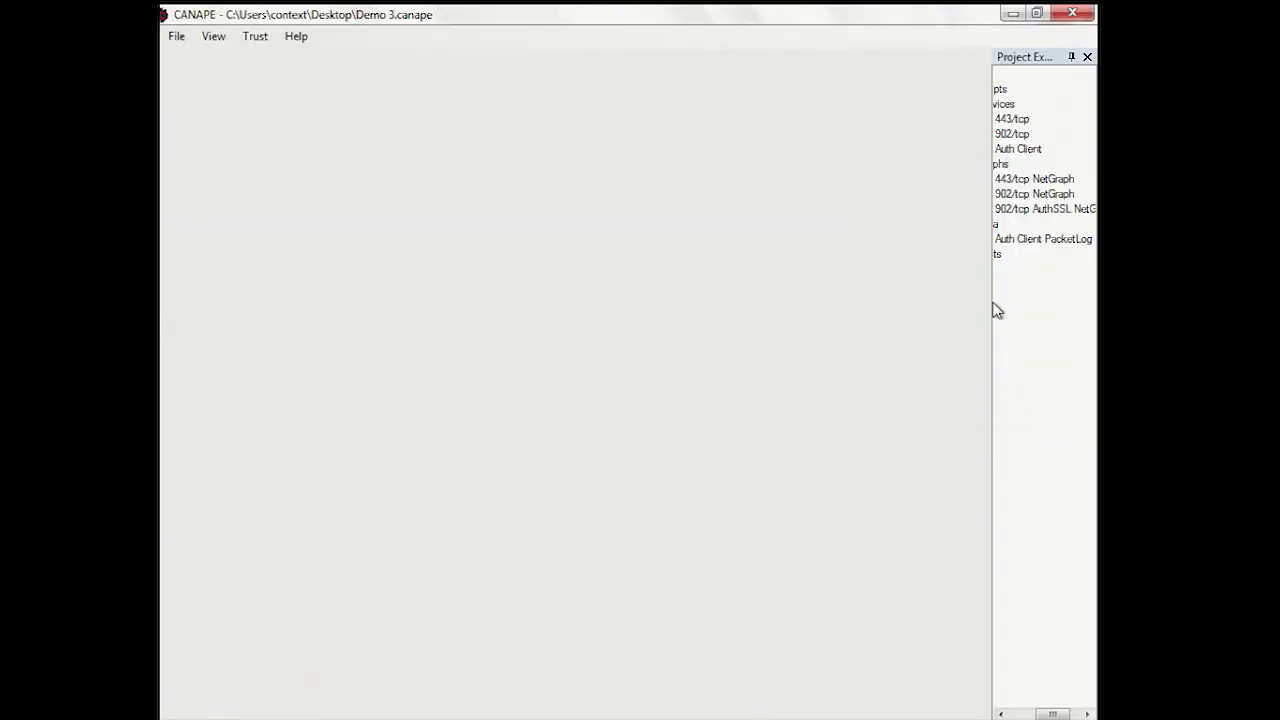
left_click_drag(989, 286, 930, 279)
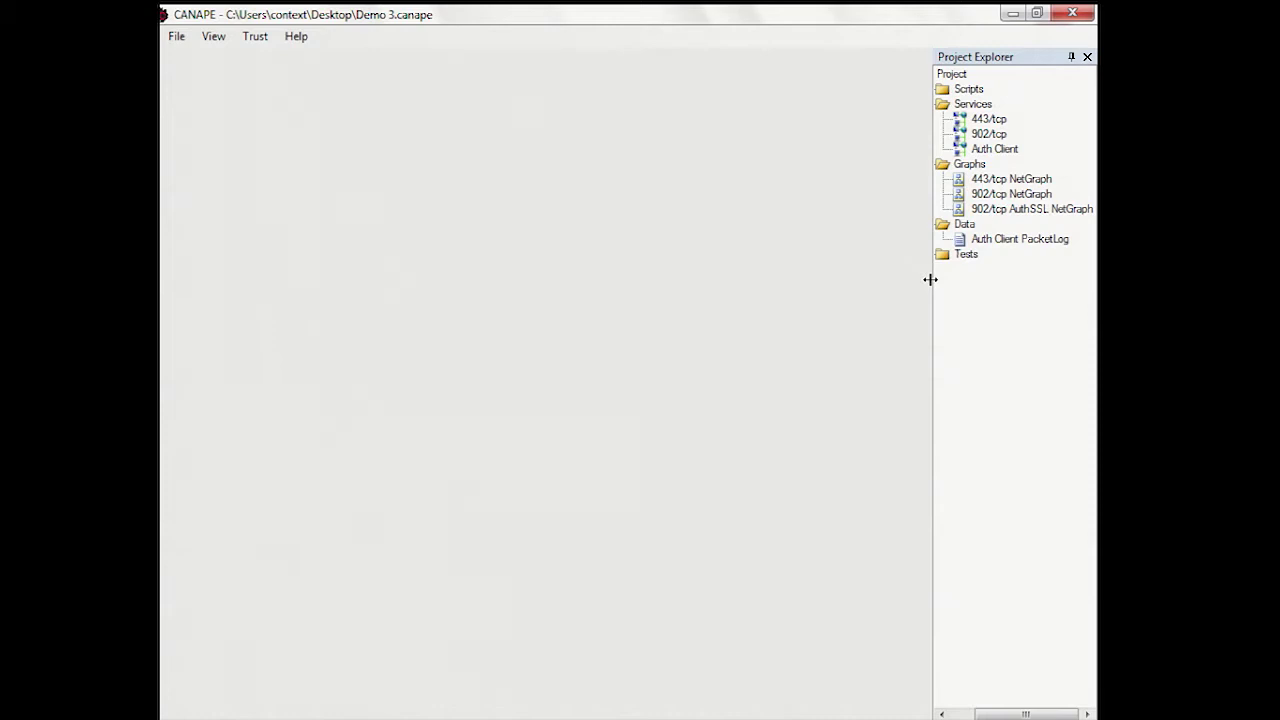
left_click(1010, 151)
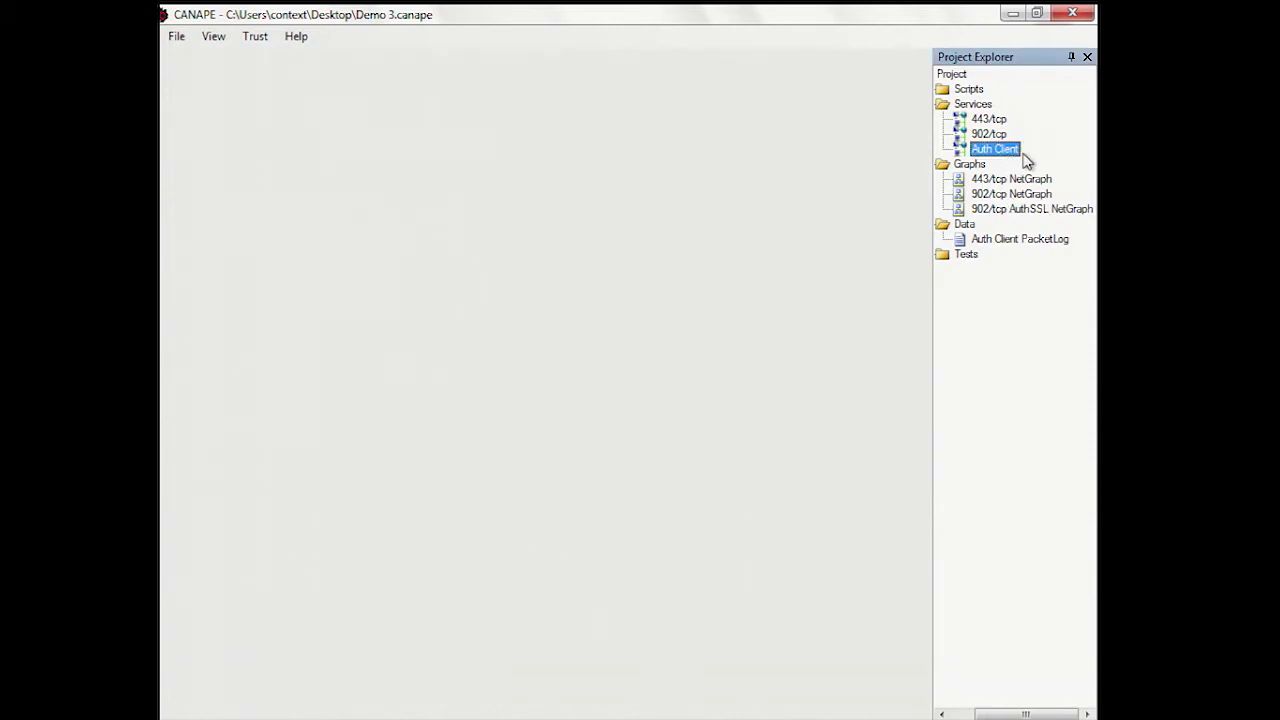
Inspect the captured USER and PASS login packets in the Auth Client PacketLog hex view.
double_click(1023, 152)
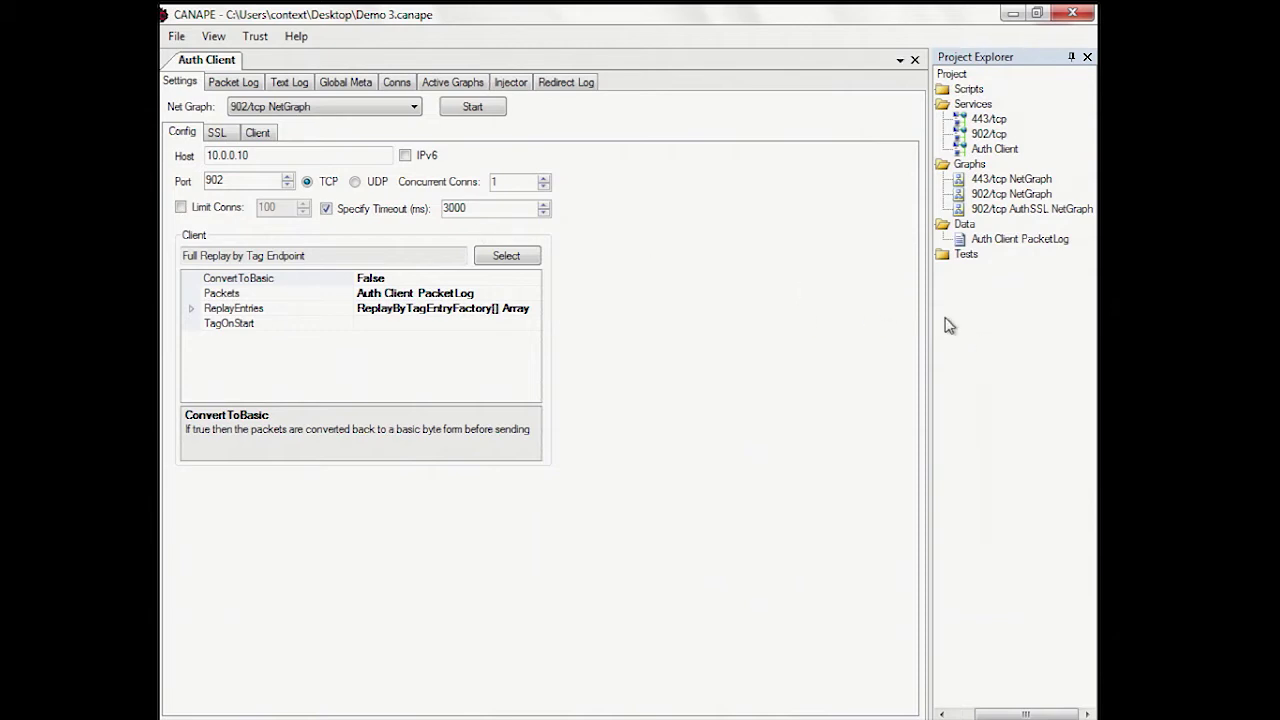
double_click(1026, 243)
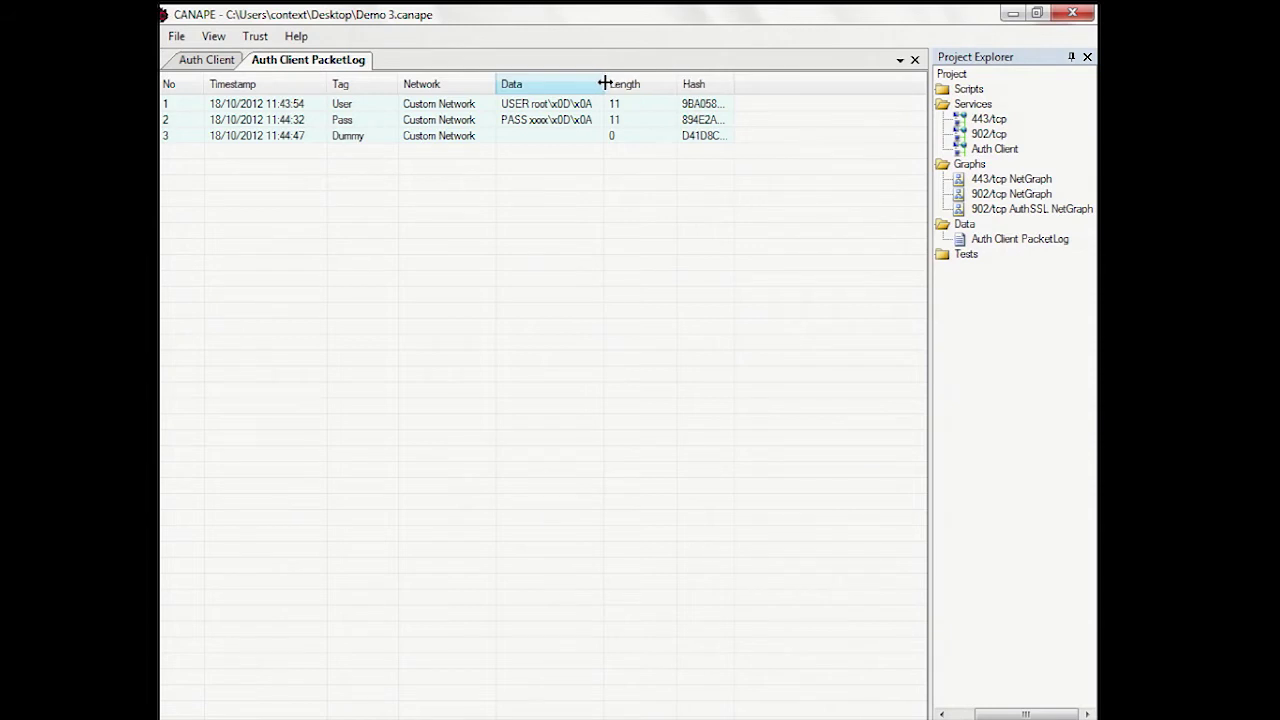
left_click_drag(603, 84, 703, 86)
double_click(536, 105)
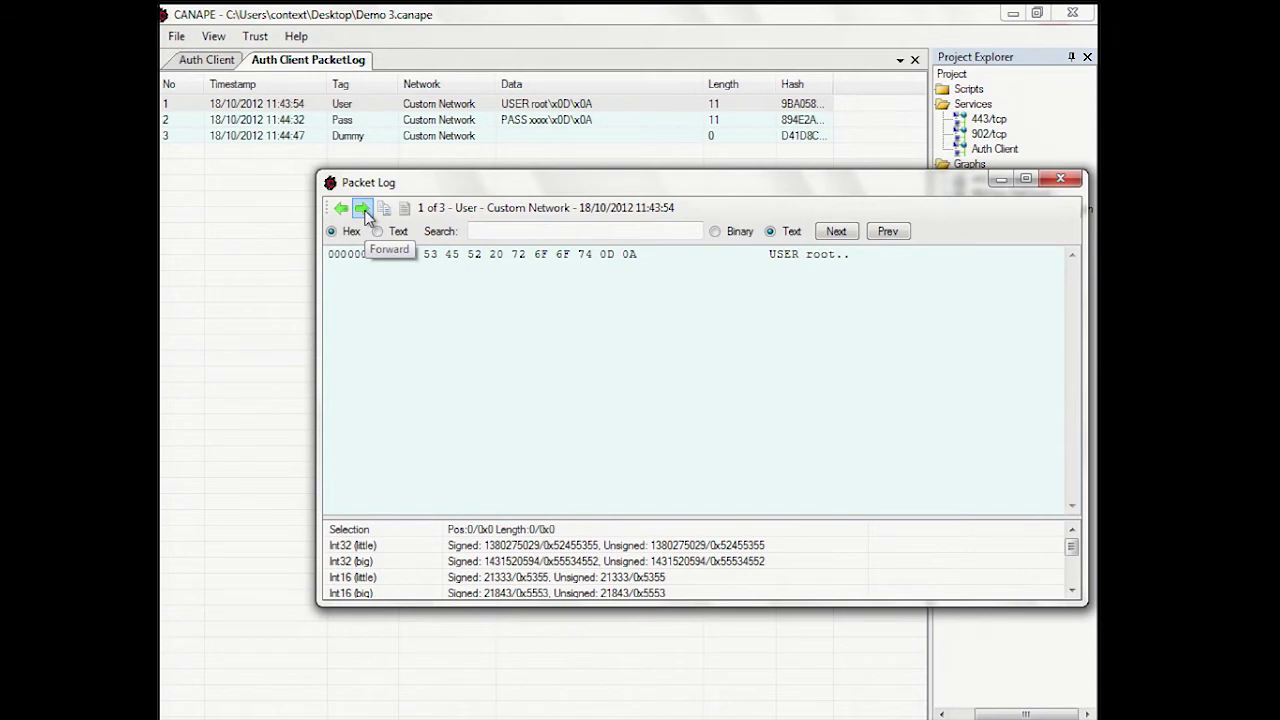
left_click(363, 209)
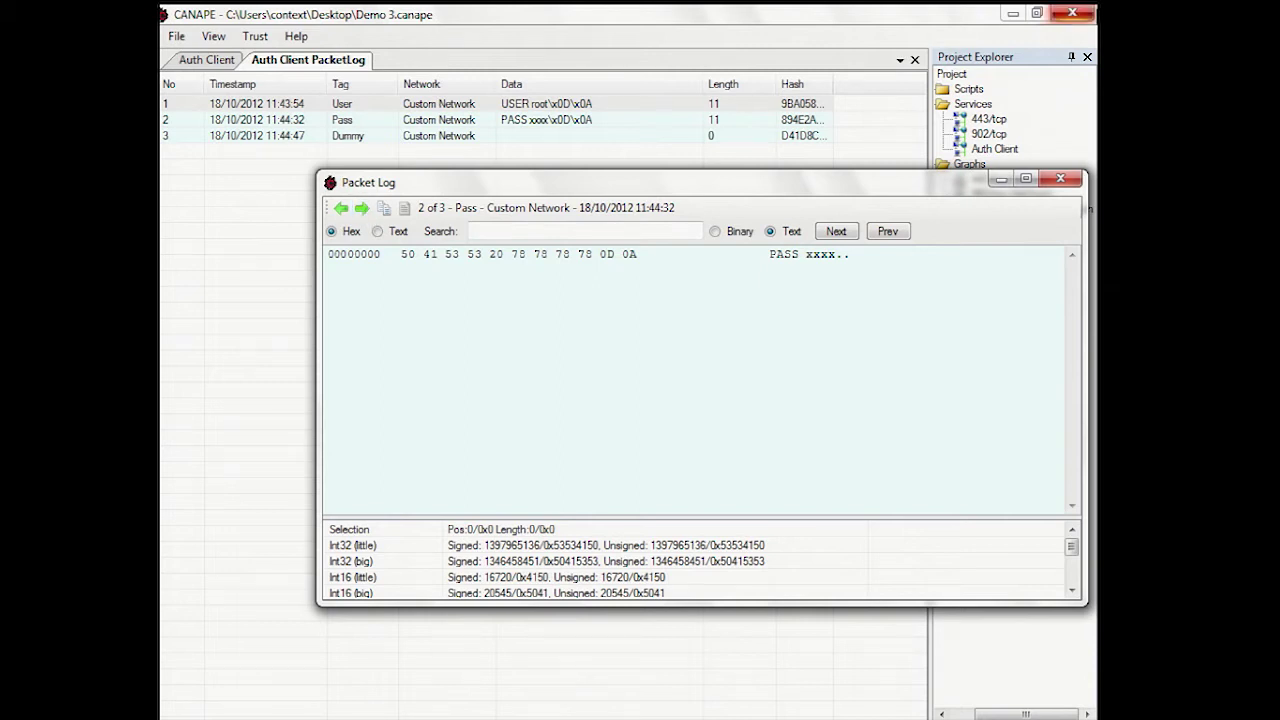
Return to the Auth Client settings (host 10.0.0.10, port 902) and open the 902/tcp NetGraph.
left_click(1060, 179)
double_click(994, 148)
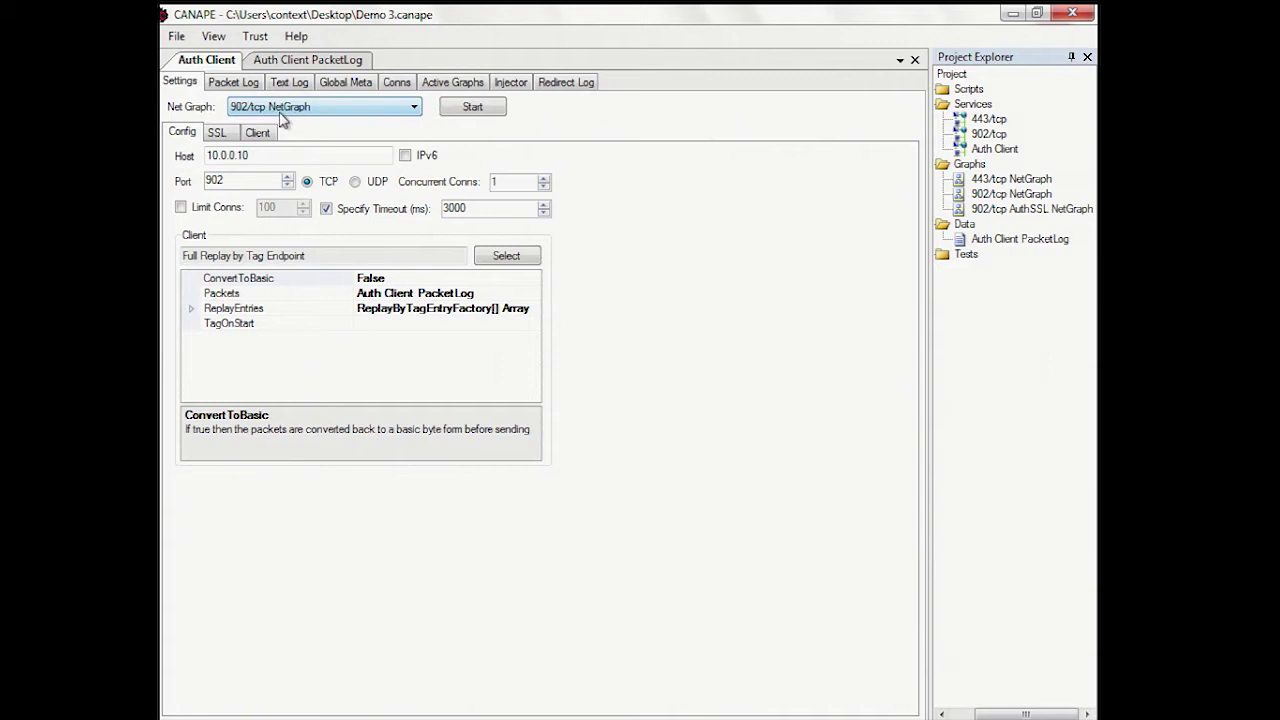
double_click(1020, 195)
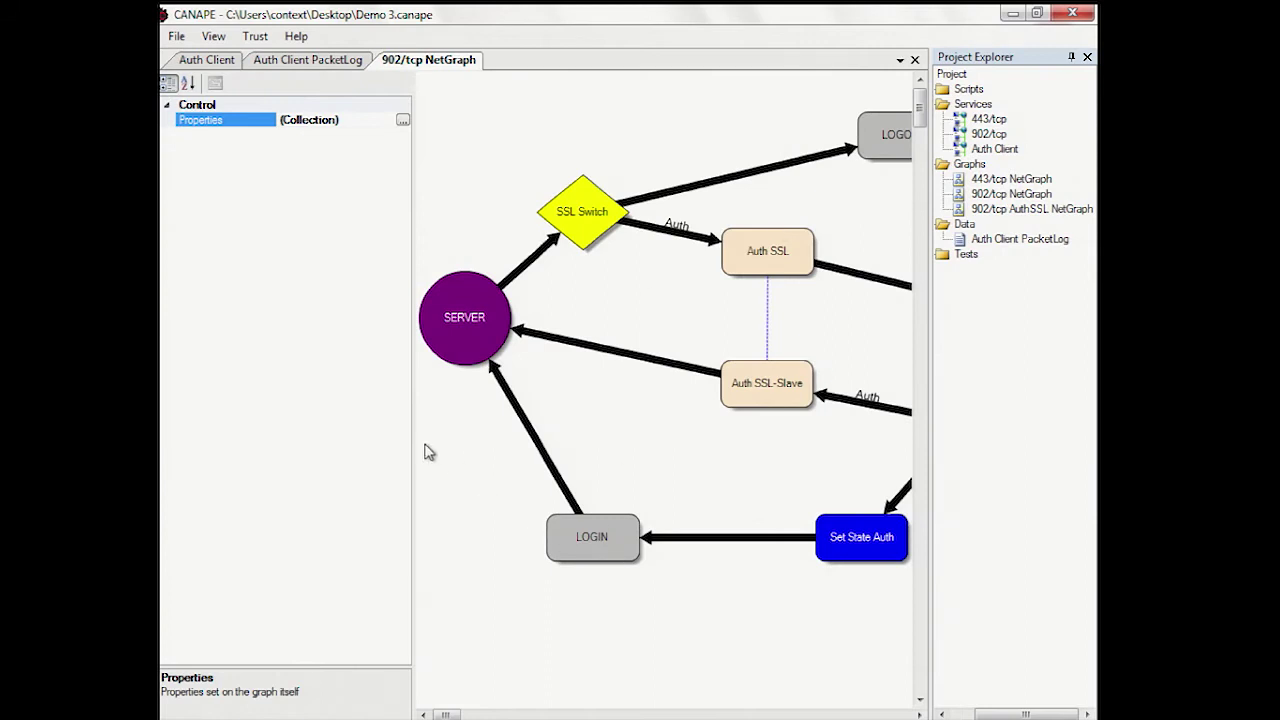
Enlarge the 902/tcp graph to reveal the CLIENT node and select the Auth SSL node.
left_click_drag(414, 437, 272, 420)
left_click_drag(930, 351, 1044, 360)
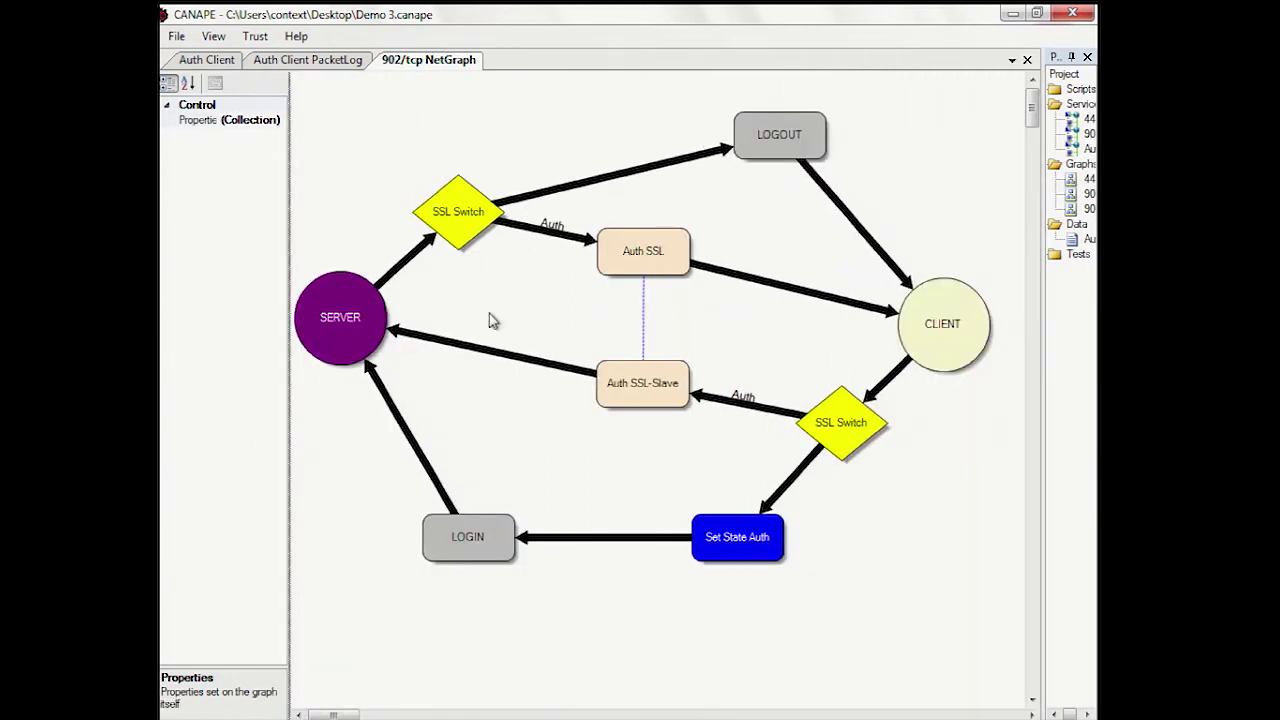
left_click(628, 259)
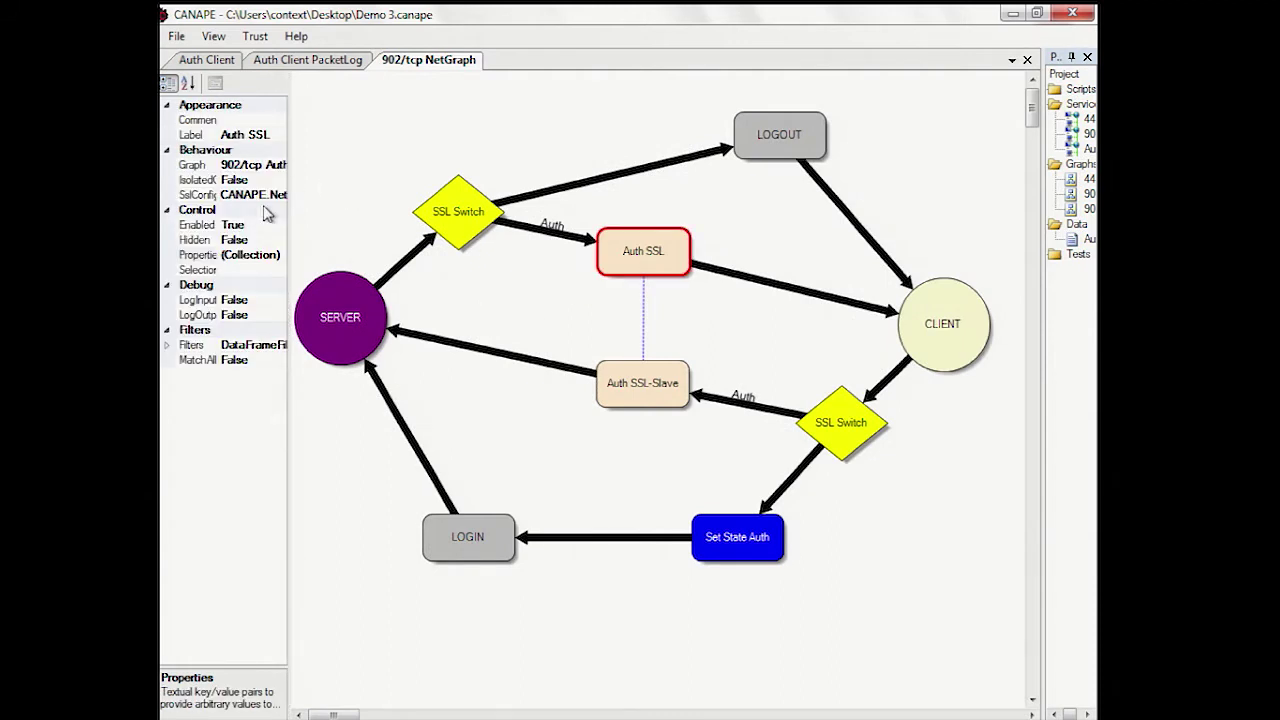
Review the Auth SSL node's SslConfig and client-side advanced protocol options, then return to Auth Client.
left_click(268, 194)
left_click(279, 196)
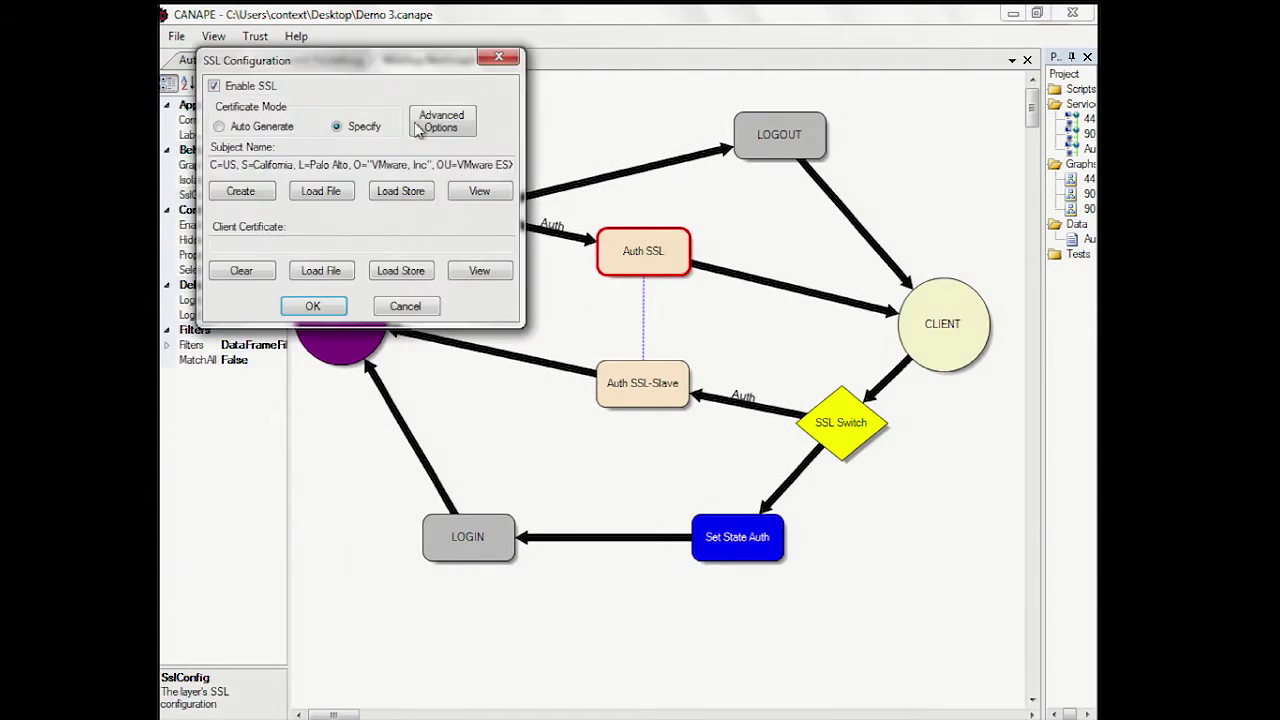
left_click(441, 125)
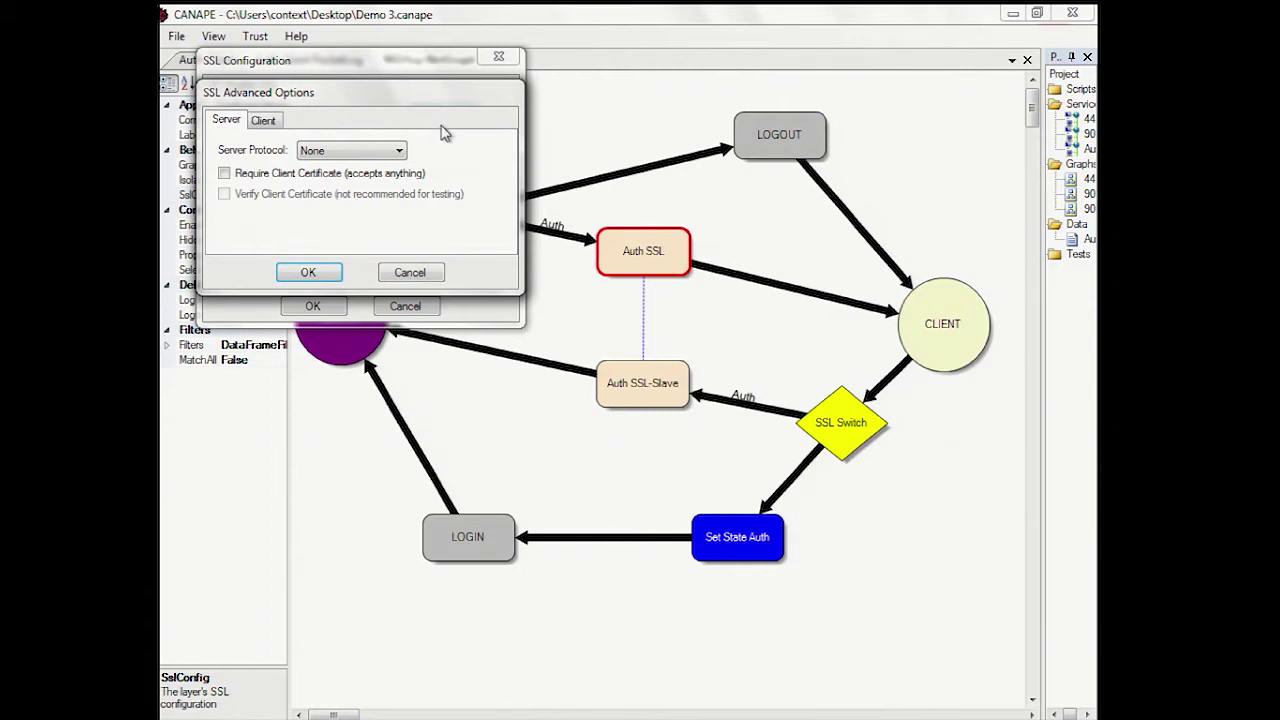
left_click(264, 121)
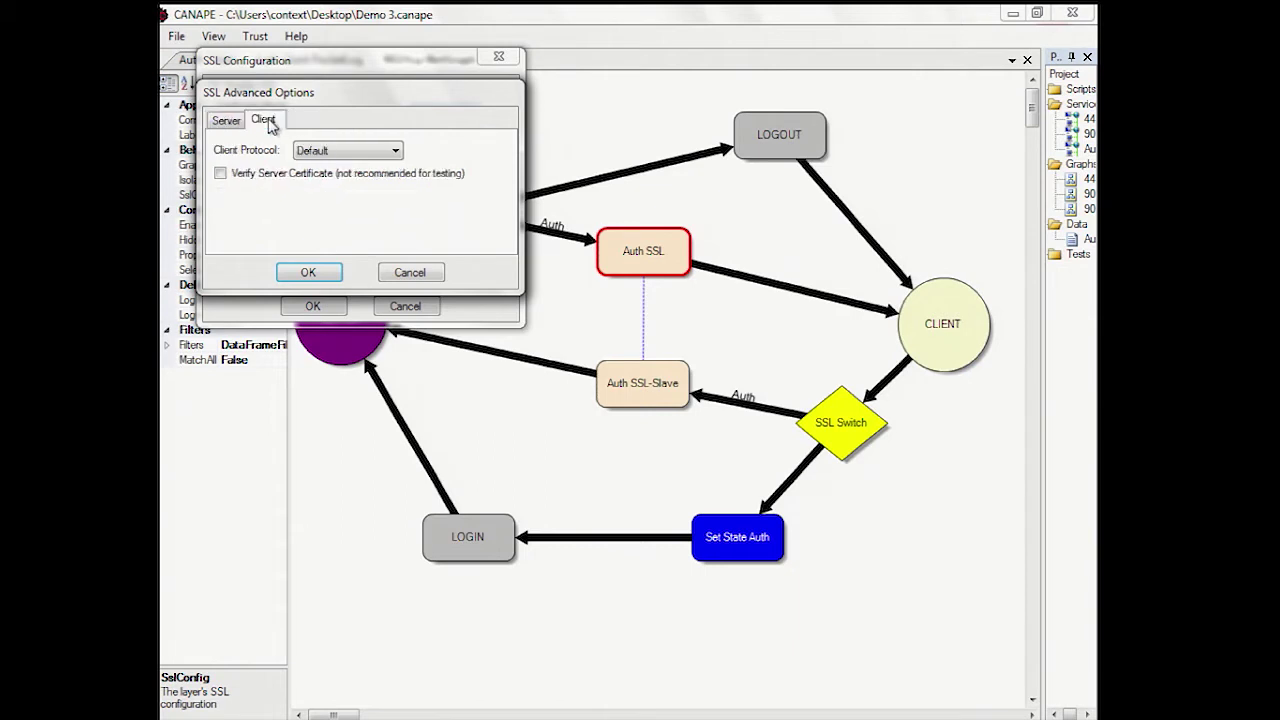
left_click(308, 272)
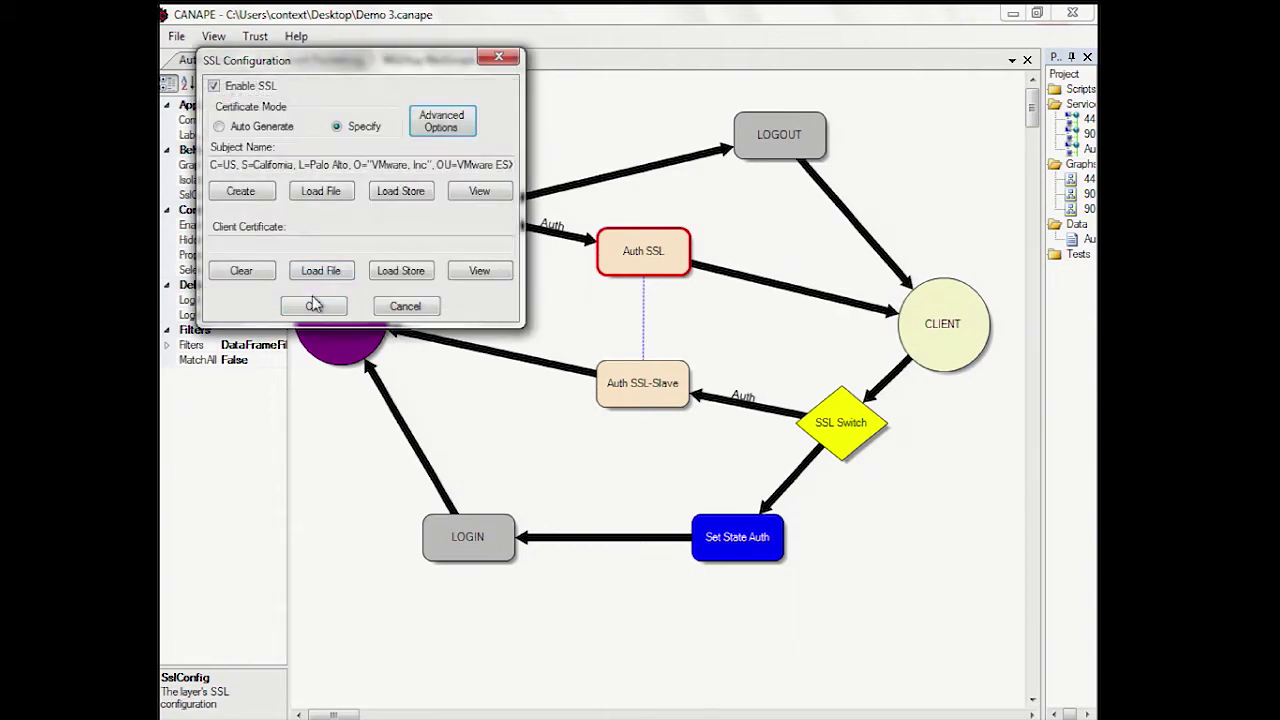
left_click(313, 306)
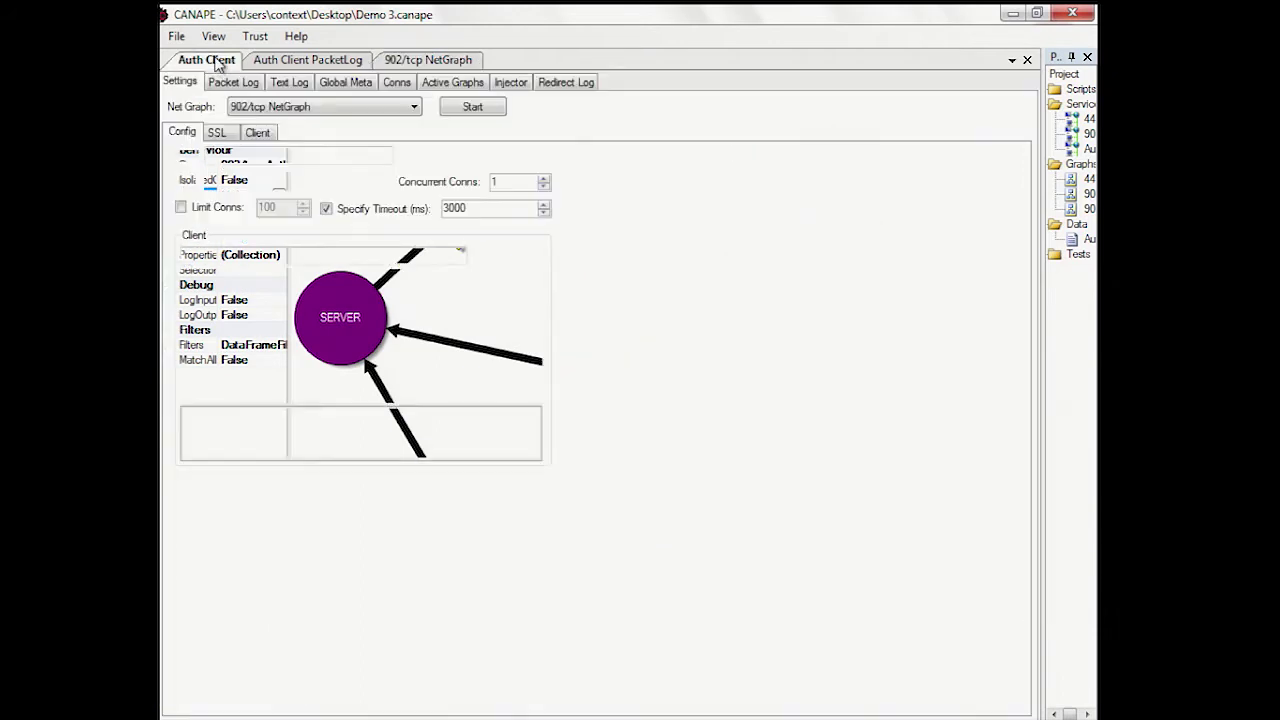
left_click(222, 61)
Start the Auth Client SSL replay service, check its packet log, then stop it.
left_click(228, 82)
left_click(190, 83)
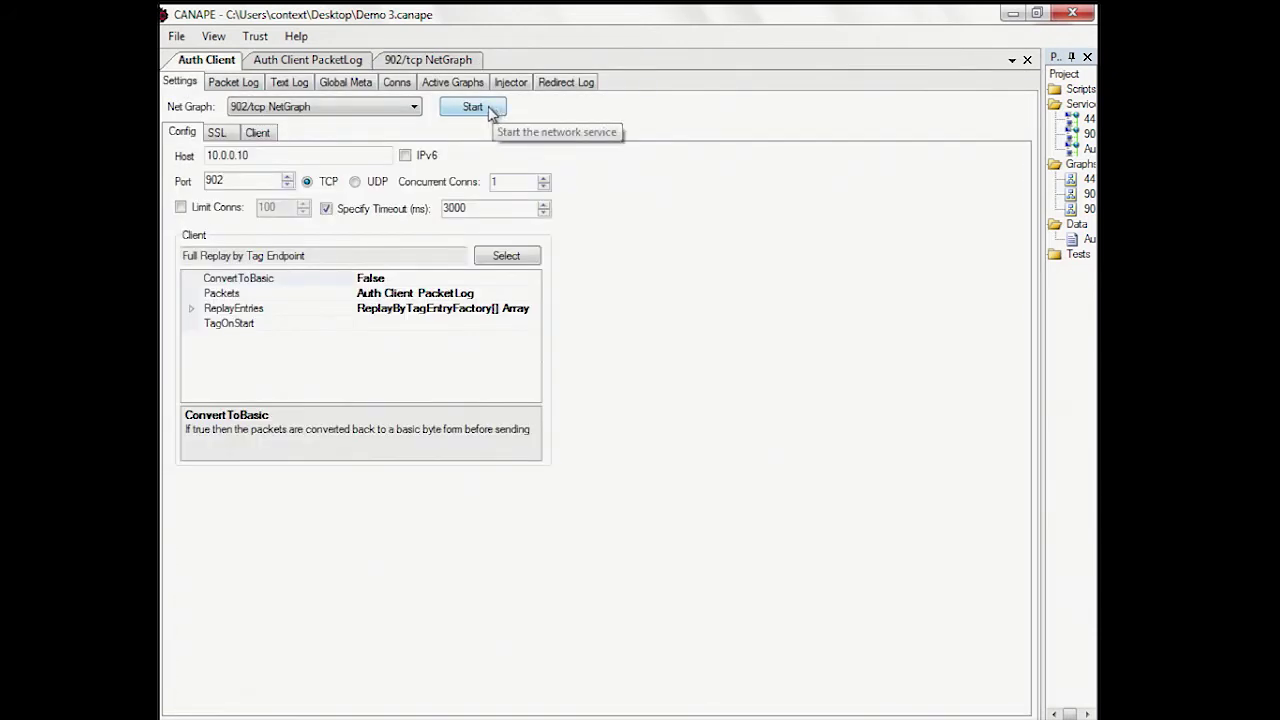
left_click(488, 108)
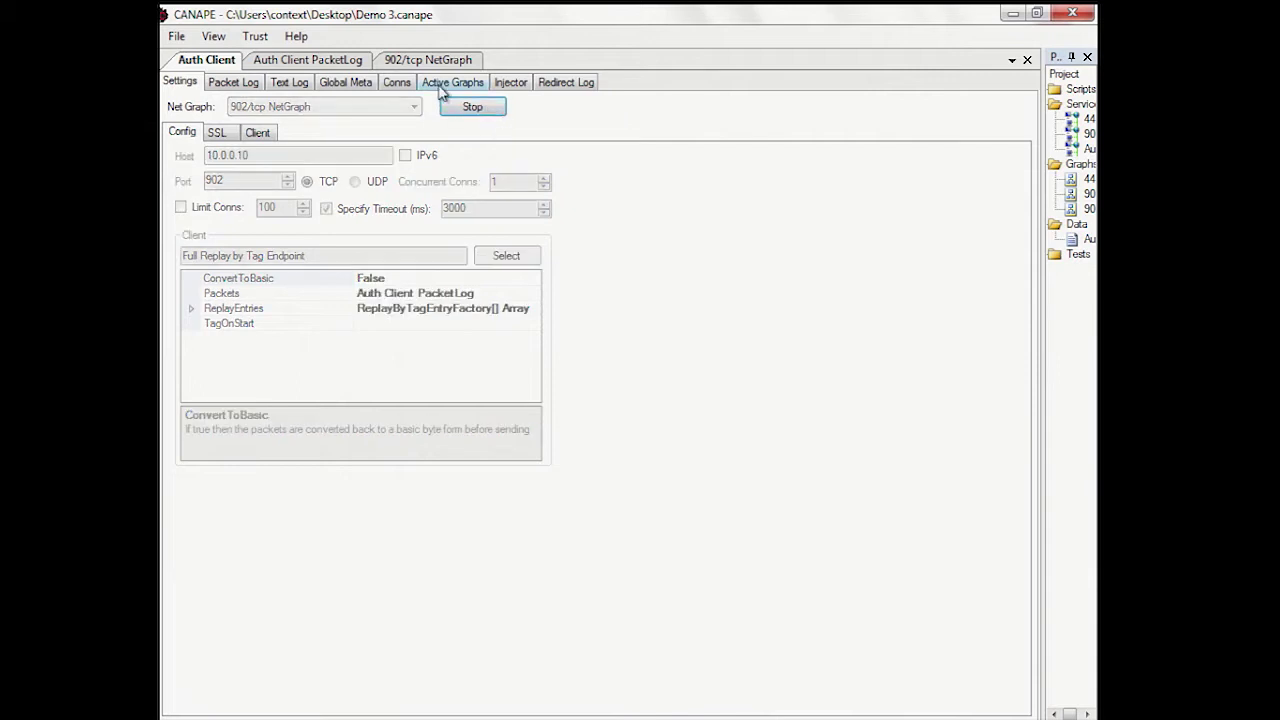
left_click(244, 88)
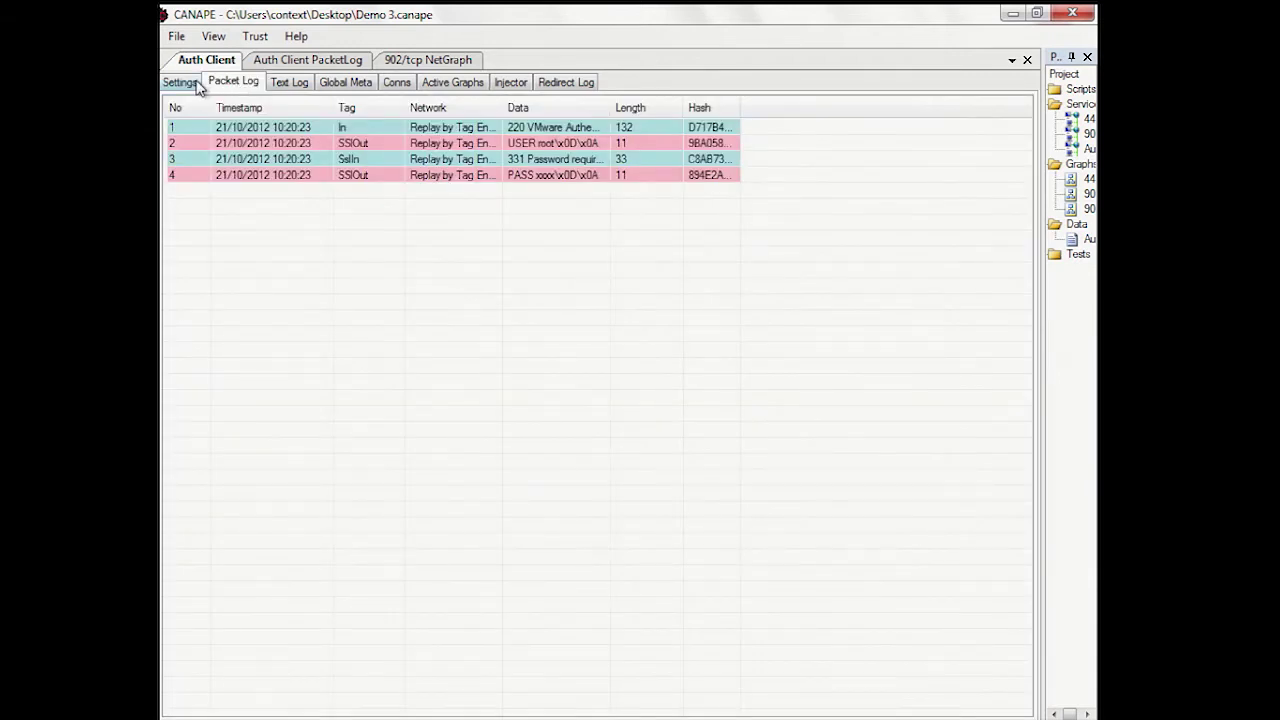
left_click(187, 86)
left_click(470, 106)
Step through the 16 logged packets with a widened Data column to read the login responses.
left_click(230, 85)
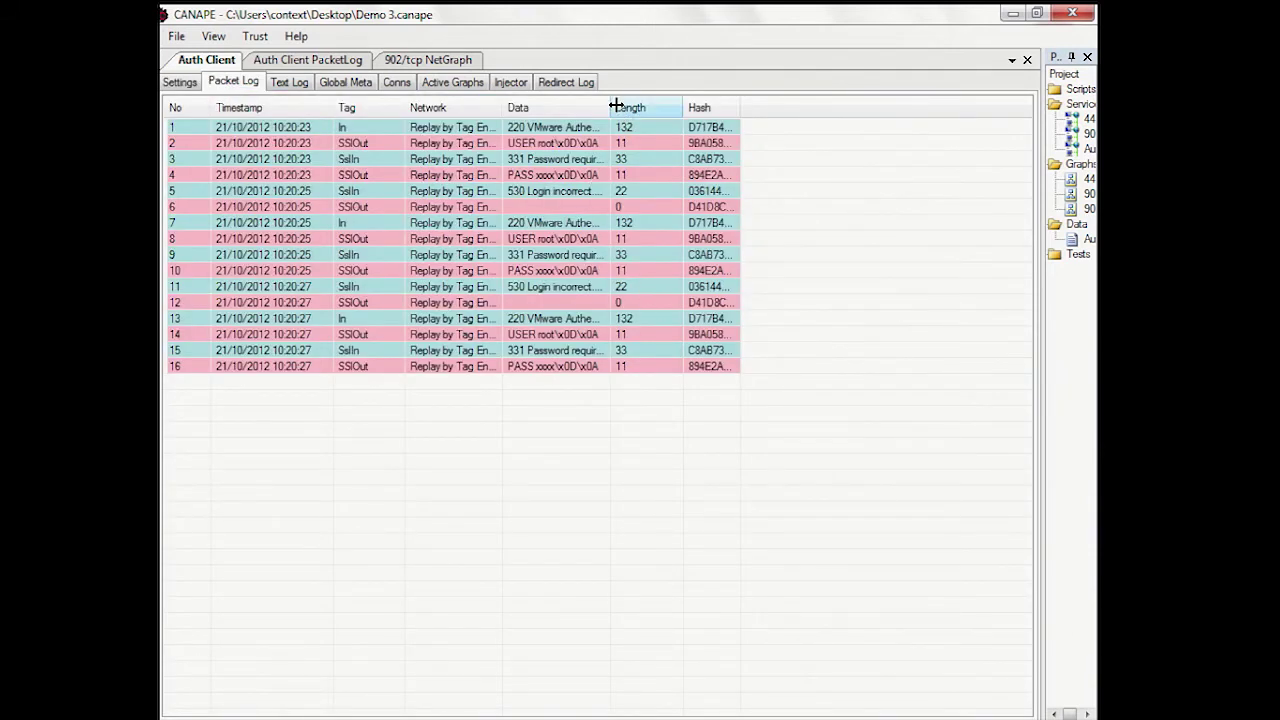
left_click_drag(622, 107, 748, 110)
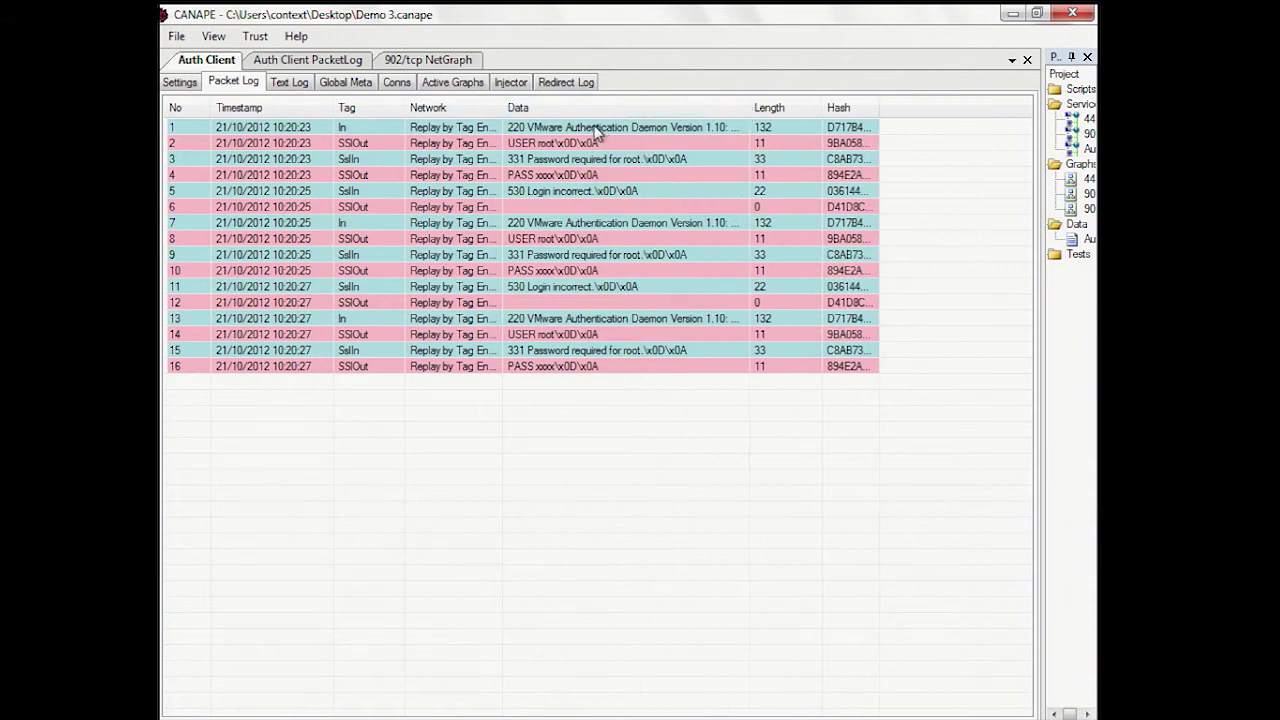
left_click(742, 126)
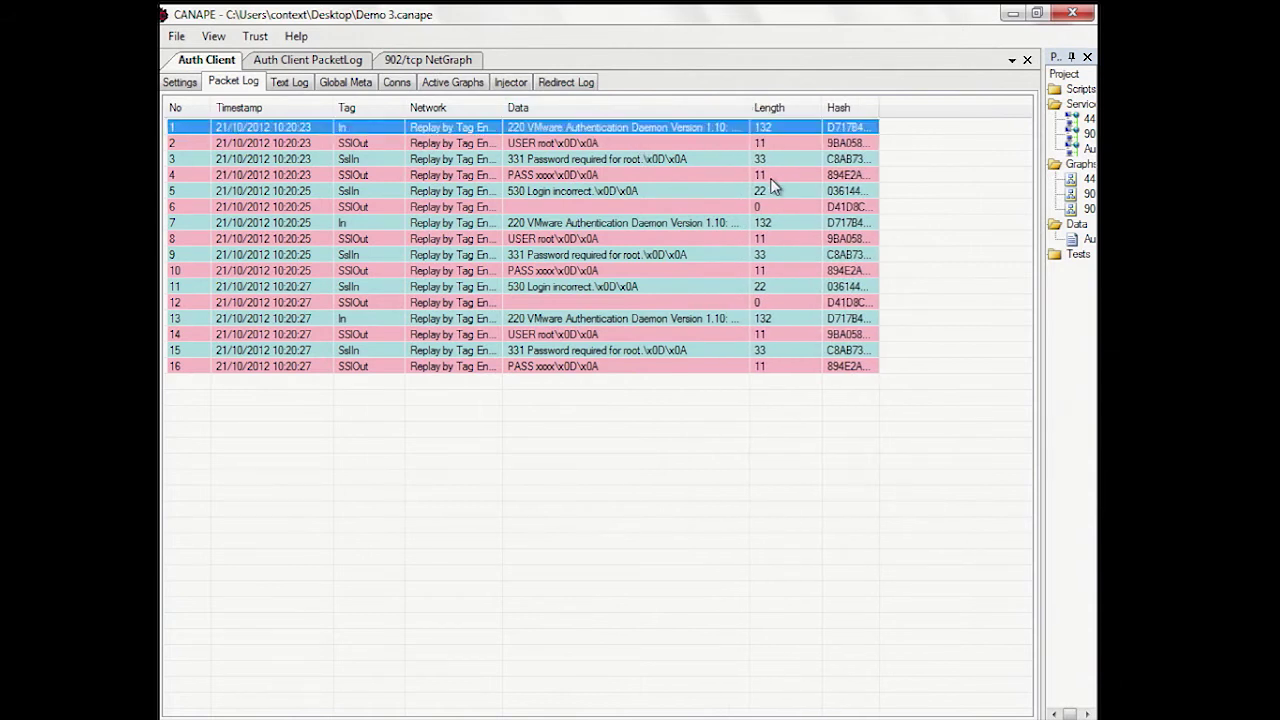
key("Down")
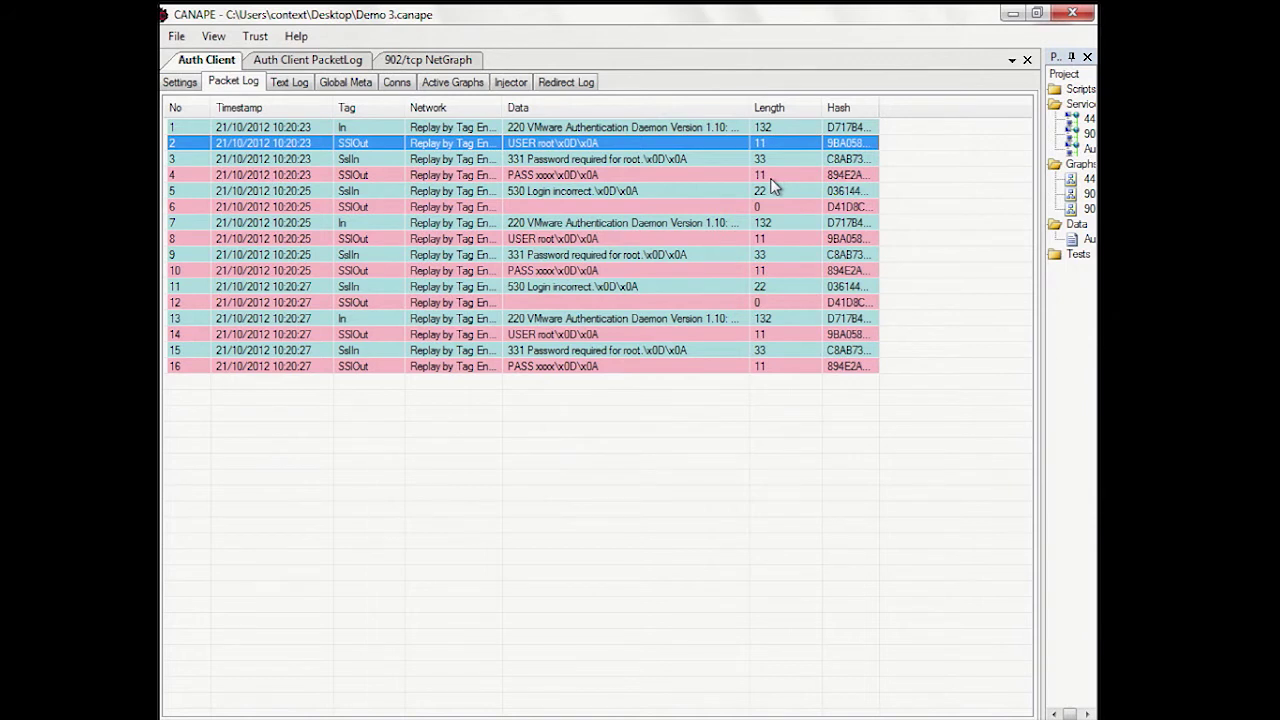
key("Down")
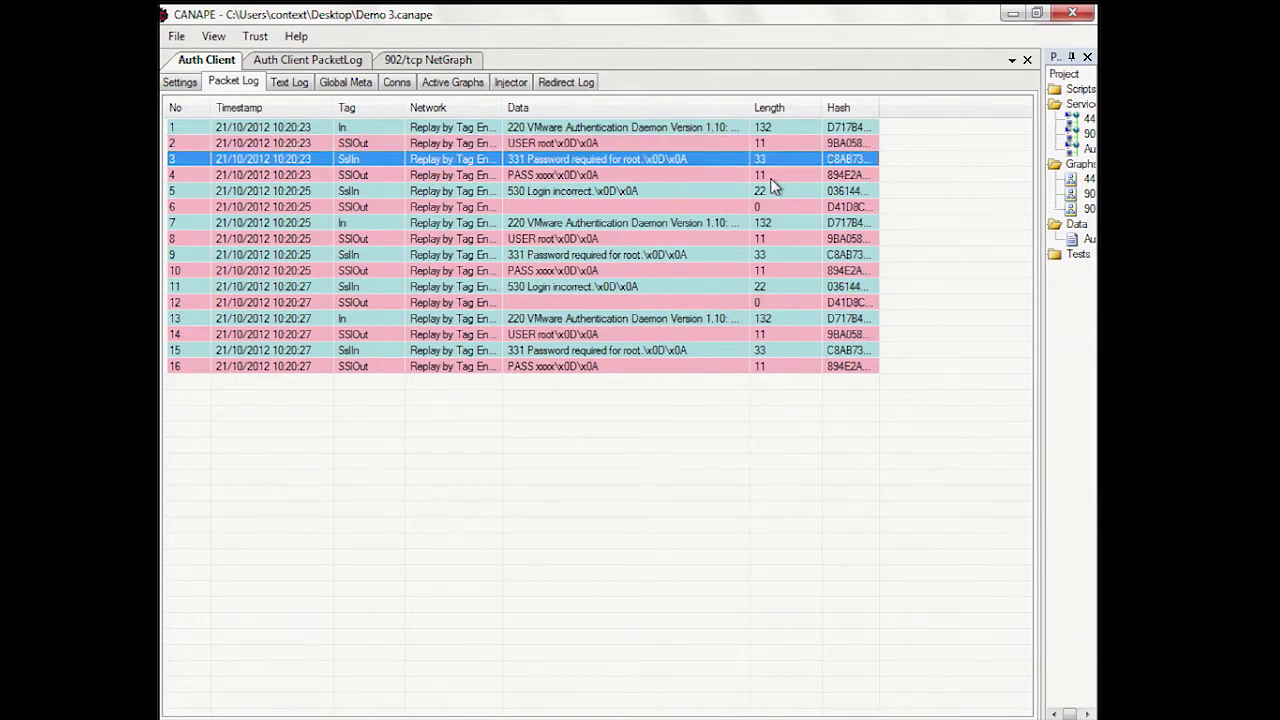
key("Down")
key("Up")
key("Down")
key("Down")
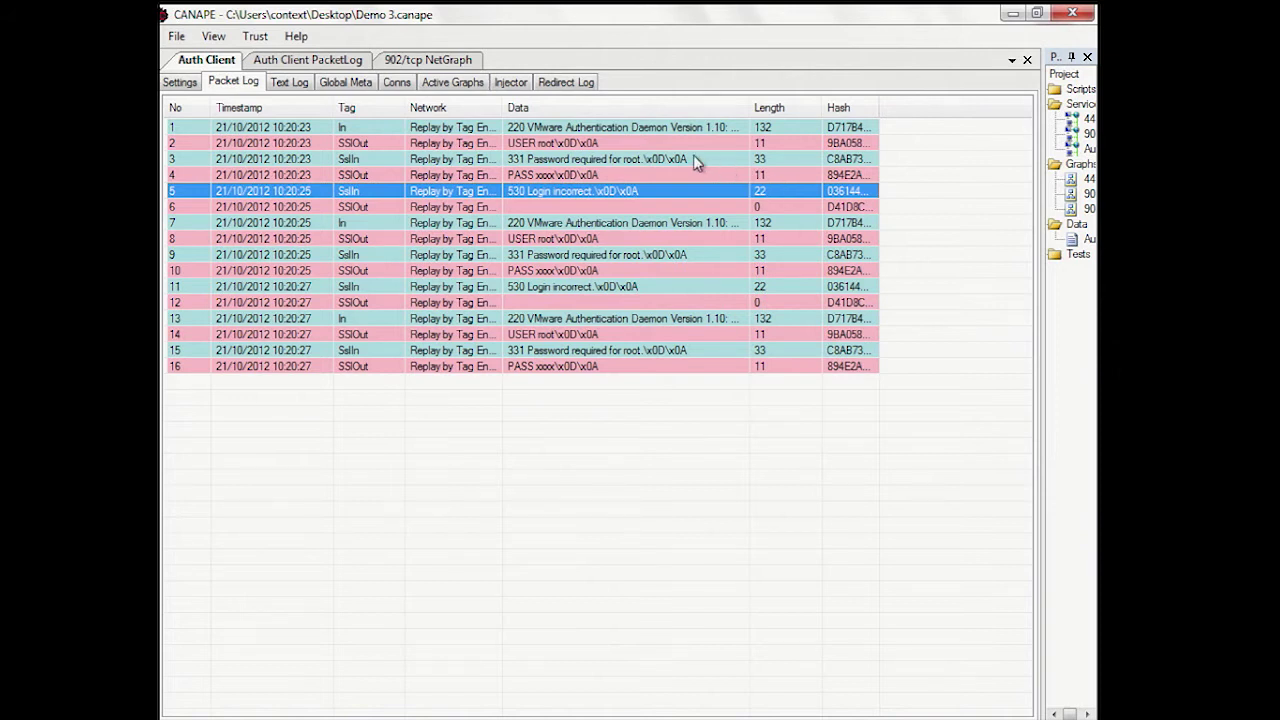
left_click(186, 84)
Open the Auth Client's ReplayEntries collection editor and enlarge it.
left_click(498, 309)
left_click(533, 309)
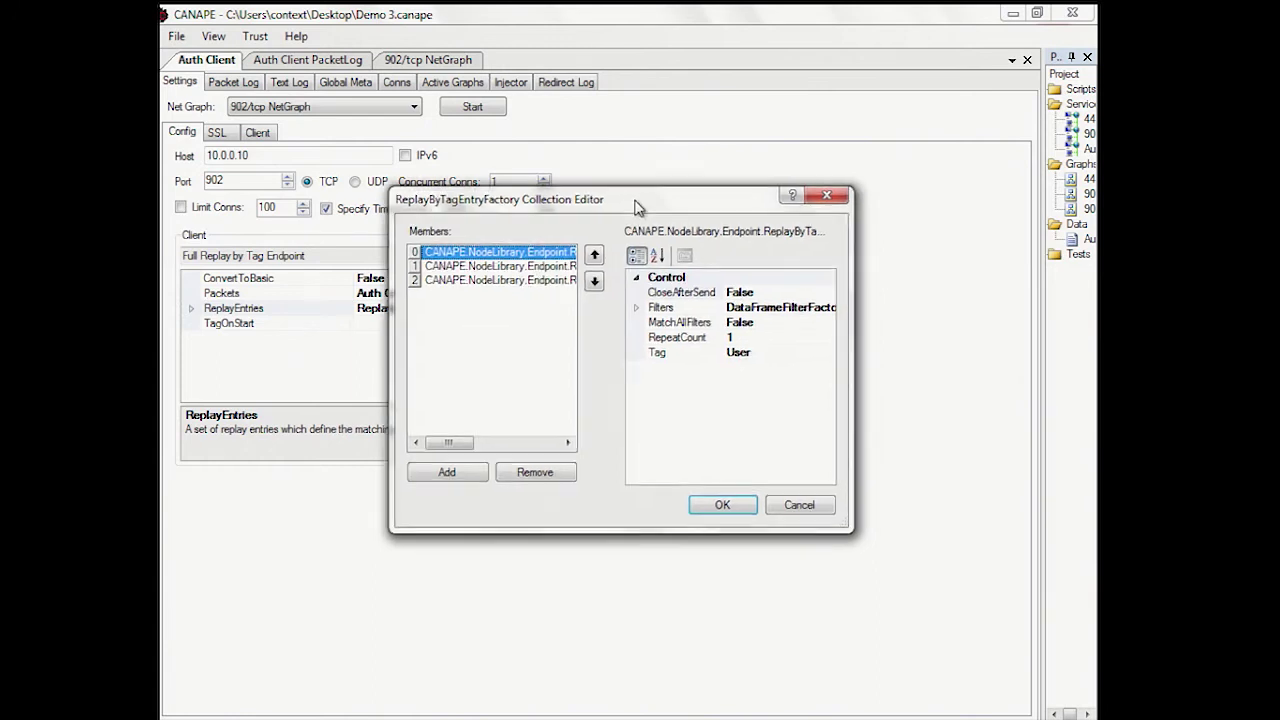
left_click_drag(640, 203, 599, 177)
left_click_drag(811, 311, 961, 315)
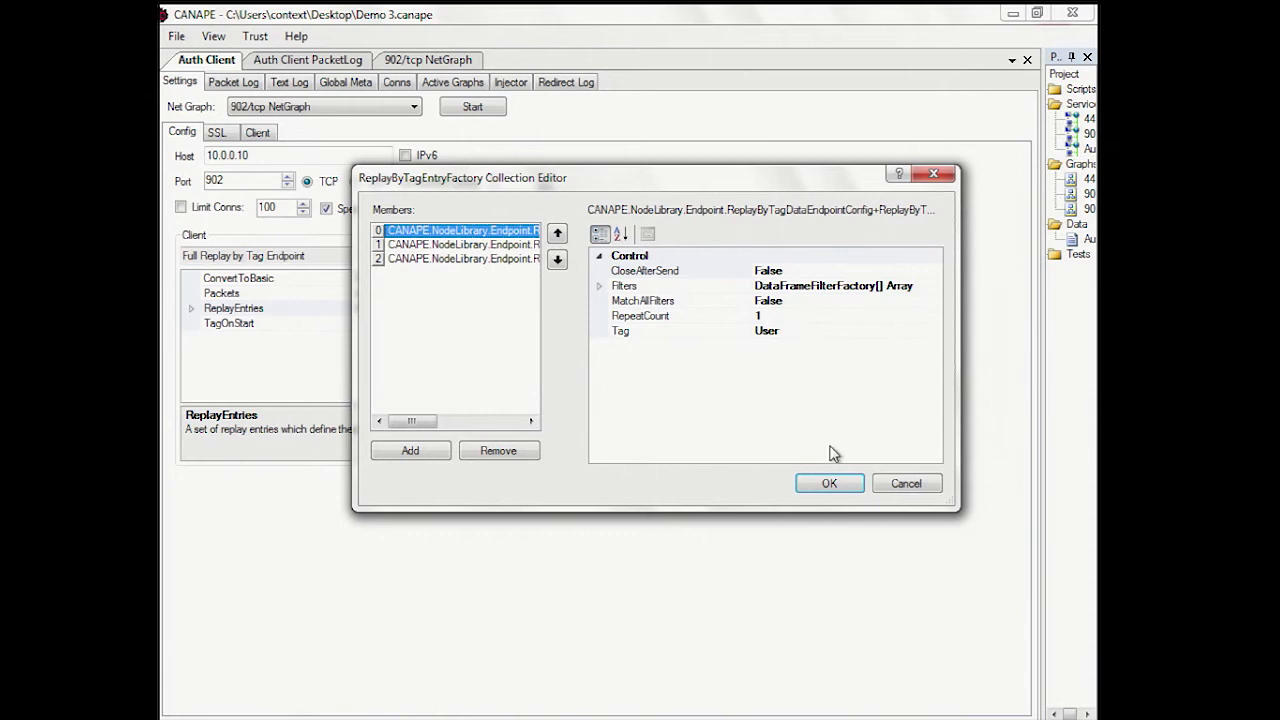
Confirm the Pass entry's filter fires on '331 Password required', then view the Auth Client PacketLog.
left_click(419, 246)
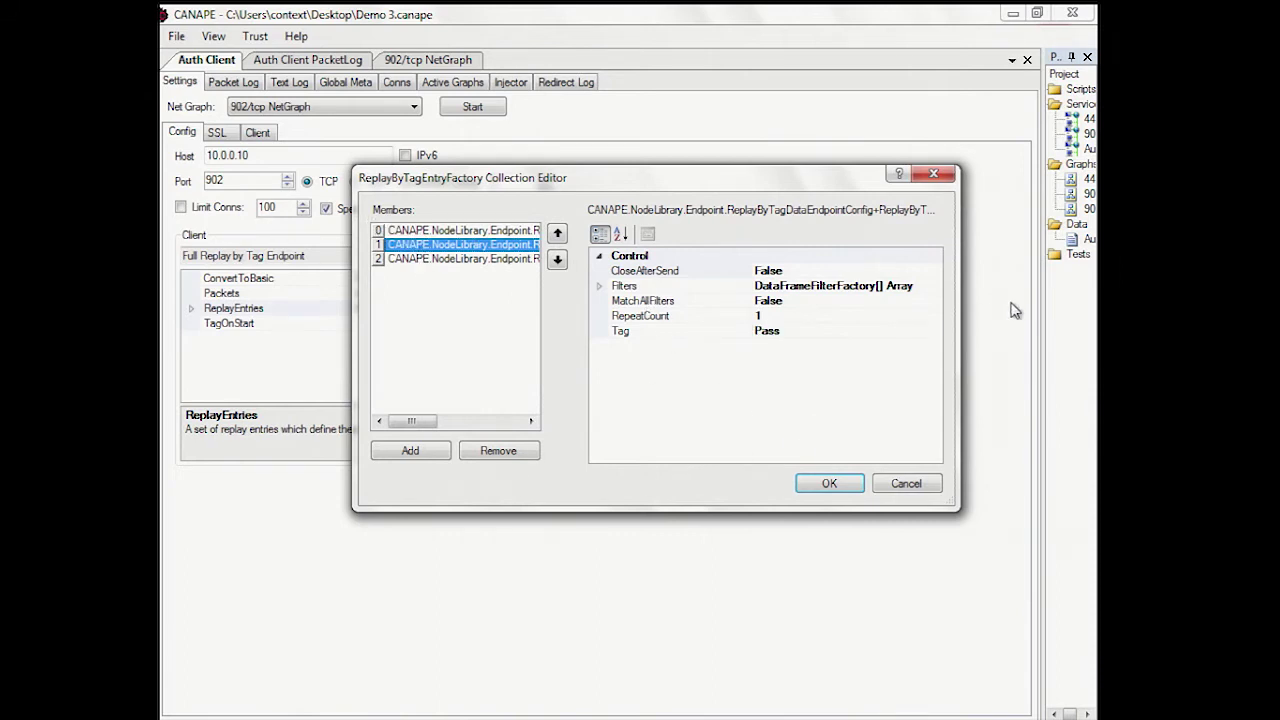
left_click(931, 288)
left_click(934, 288)
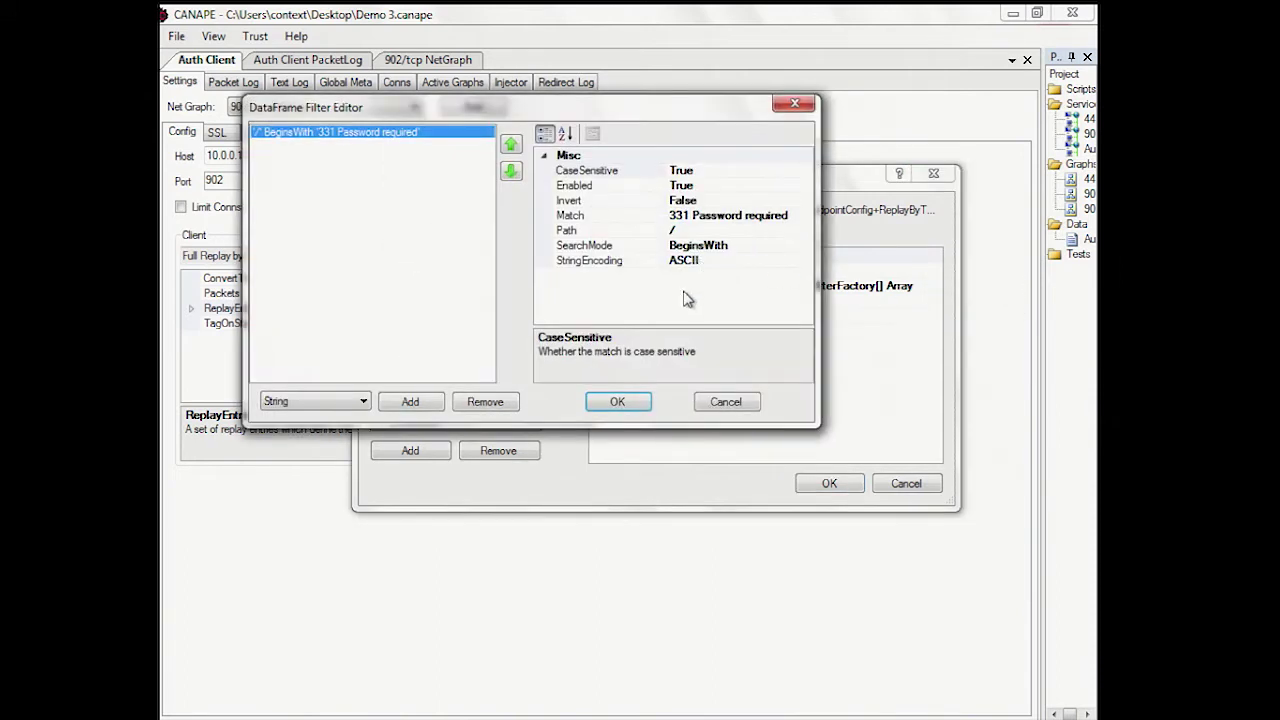
left_click(622, 401)
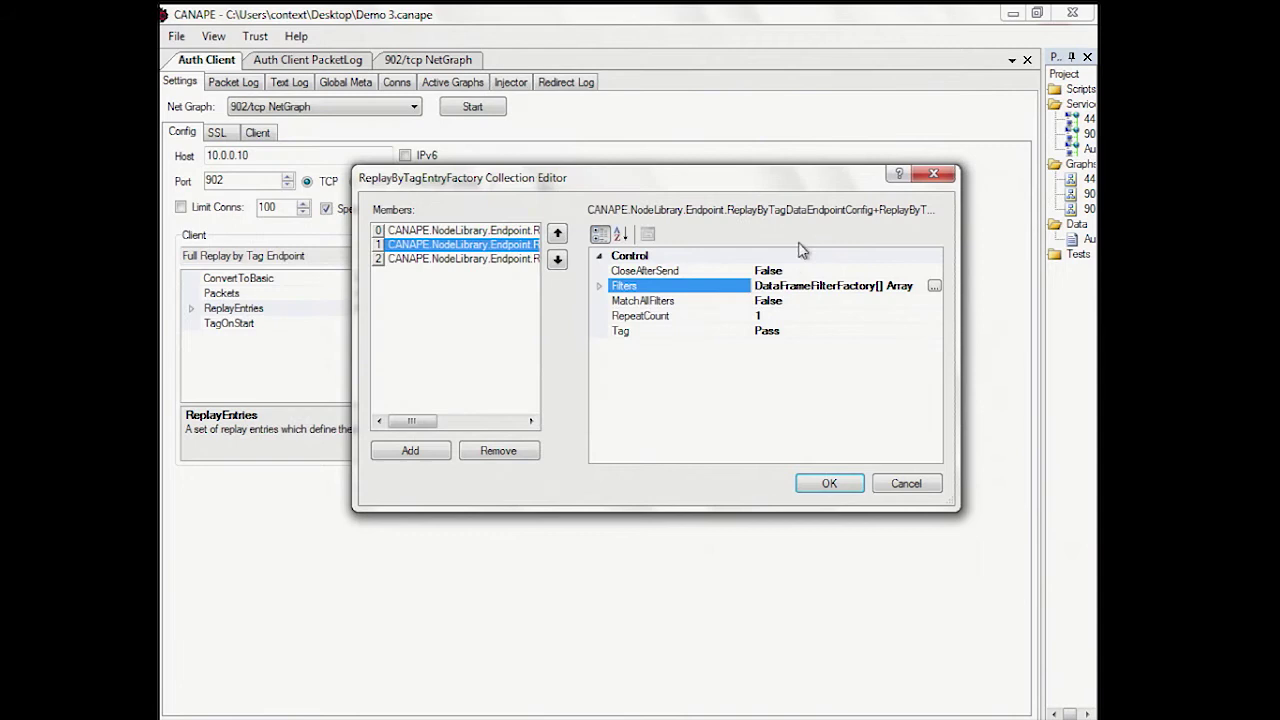
left_click(827, 334)
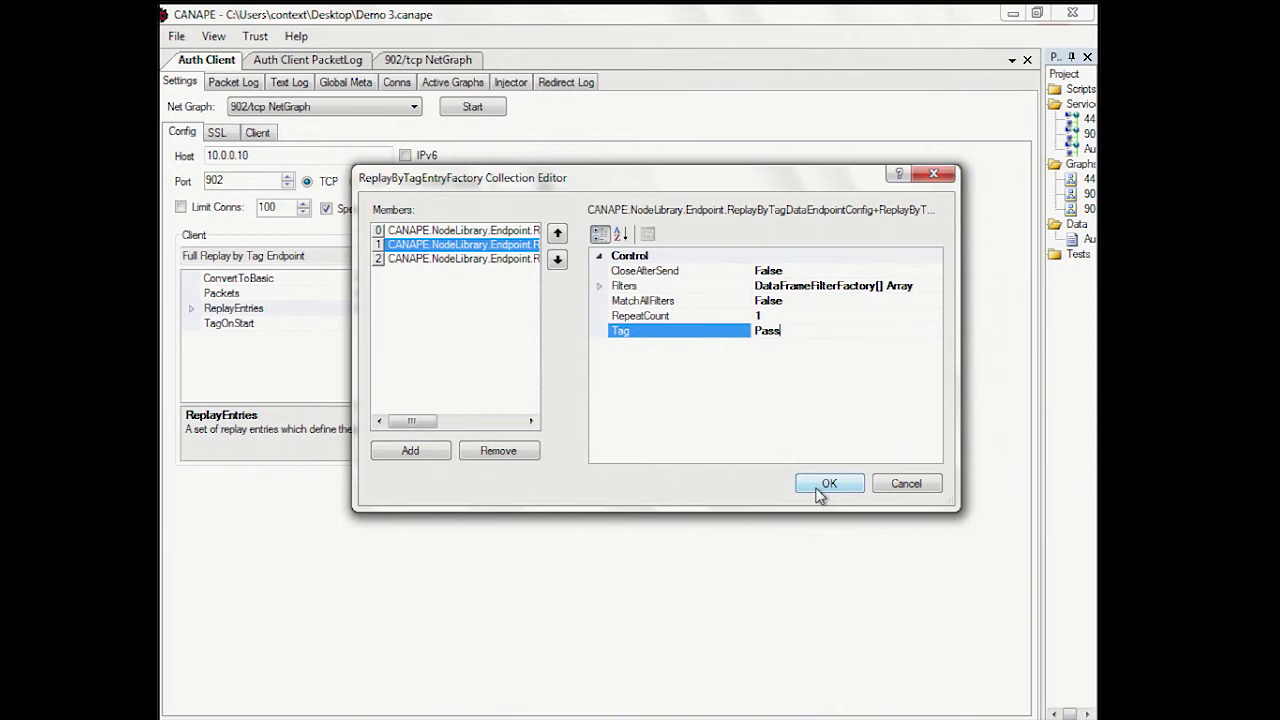
left_click(820, 488)
left_click(343, 62)
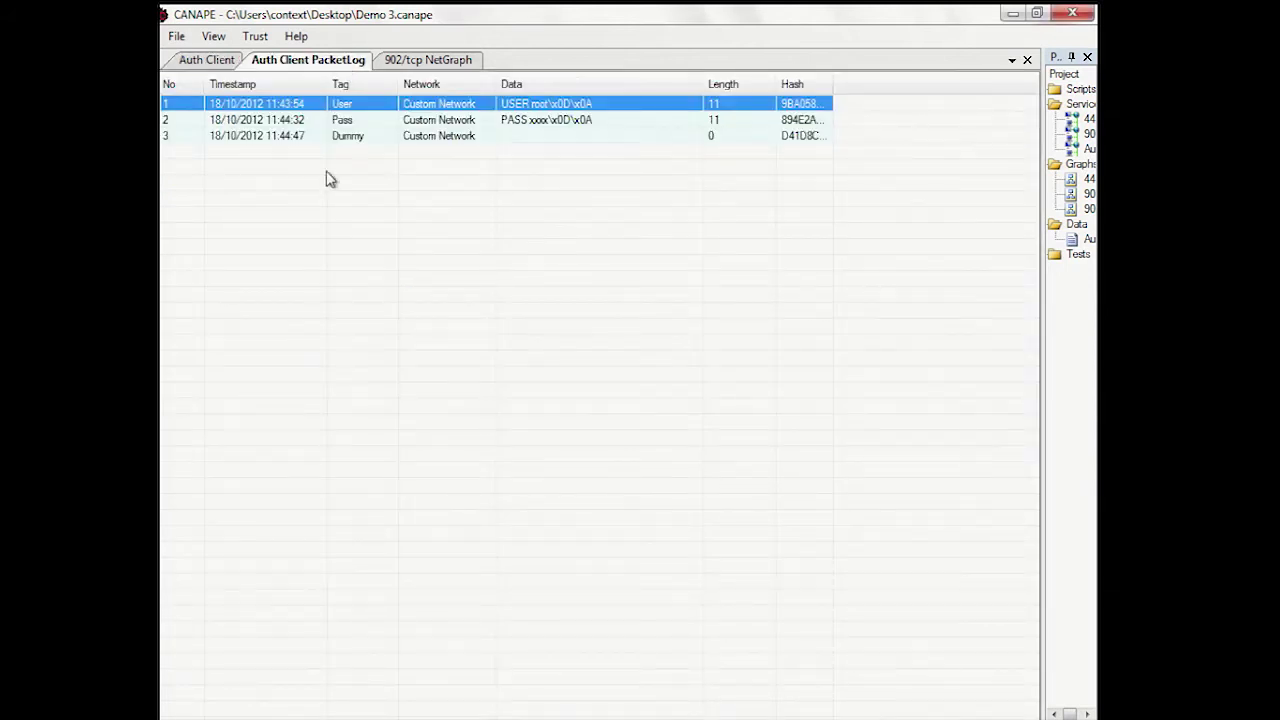
Check the Pass packet and replayed log, then open the 902/tcp AuthSSL NetGraph in the workspace.
left_click(372, 120)
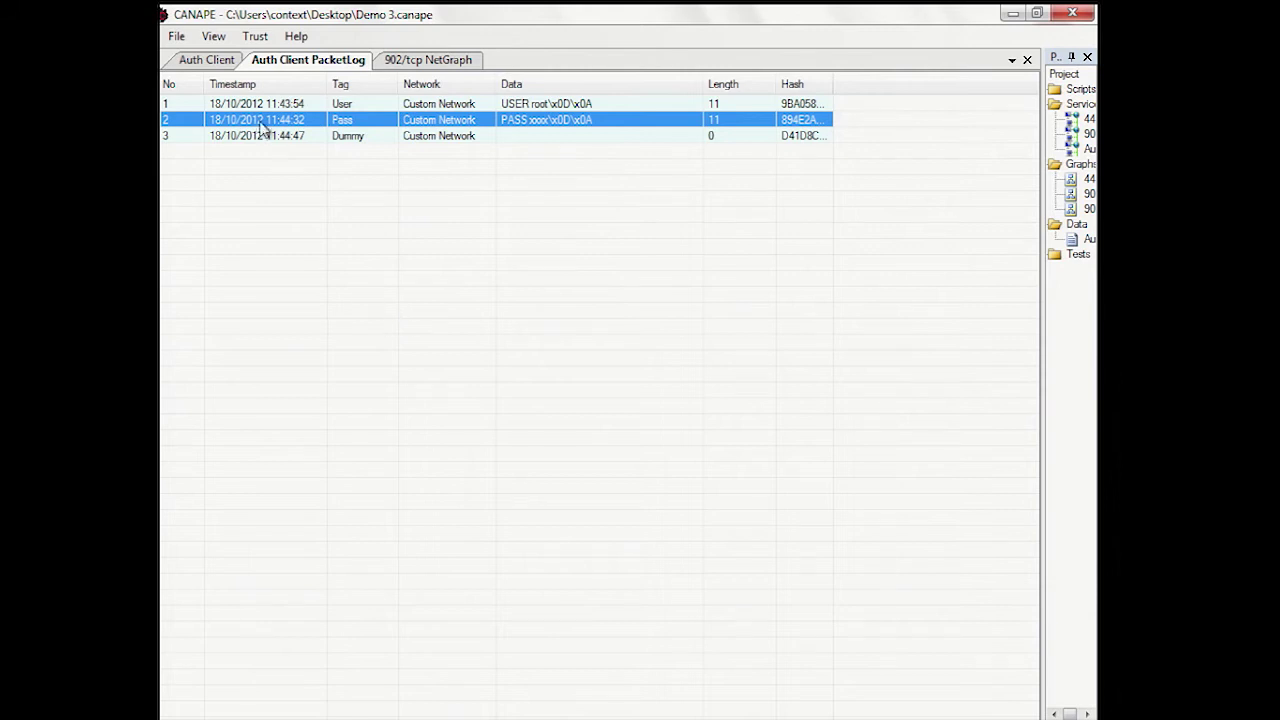
left_click(192, 60)
left_click(236, 82)
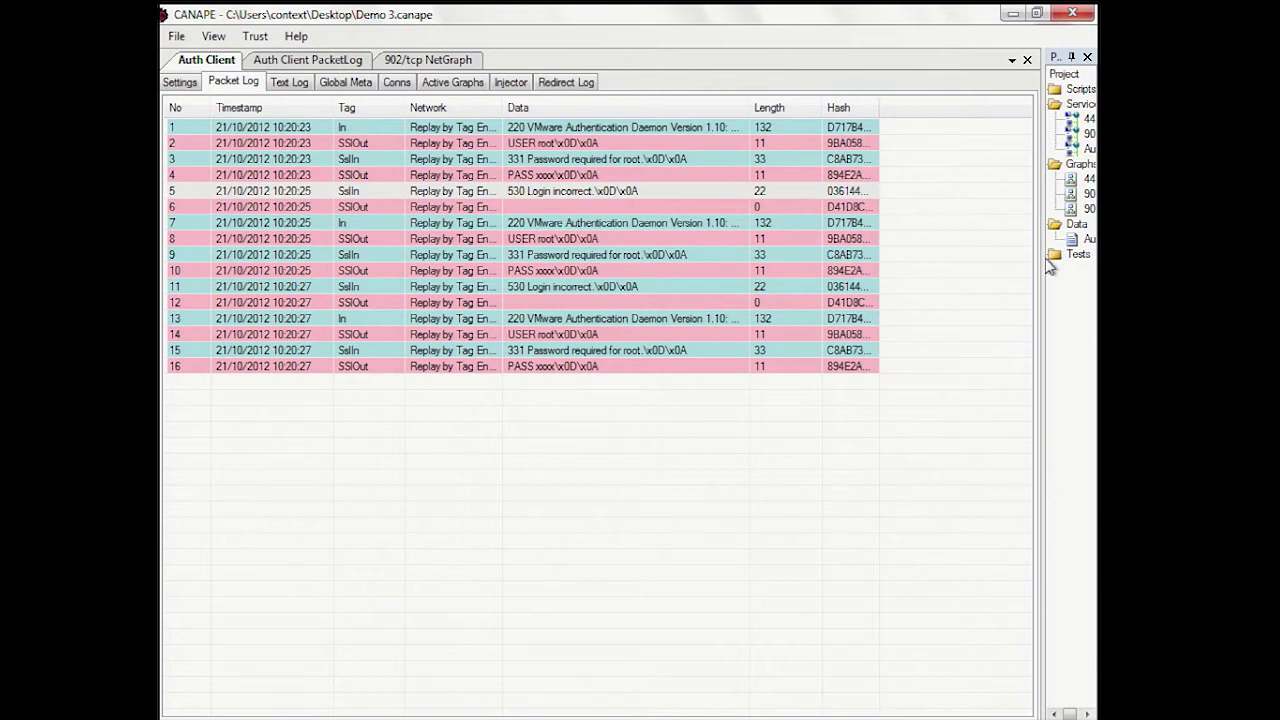
left_click_drag(1041, 259, 955, 257)
left_click_drag(1036, 208, 880, 210)
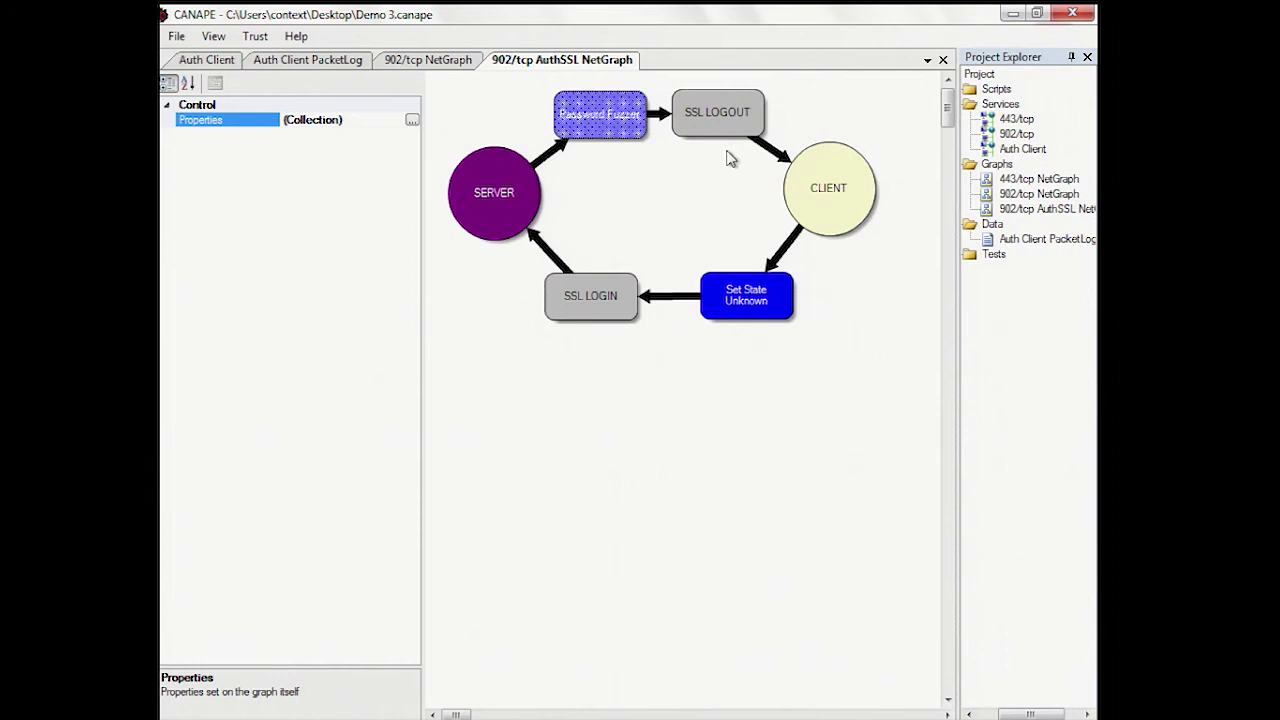
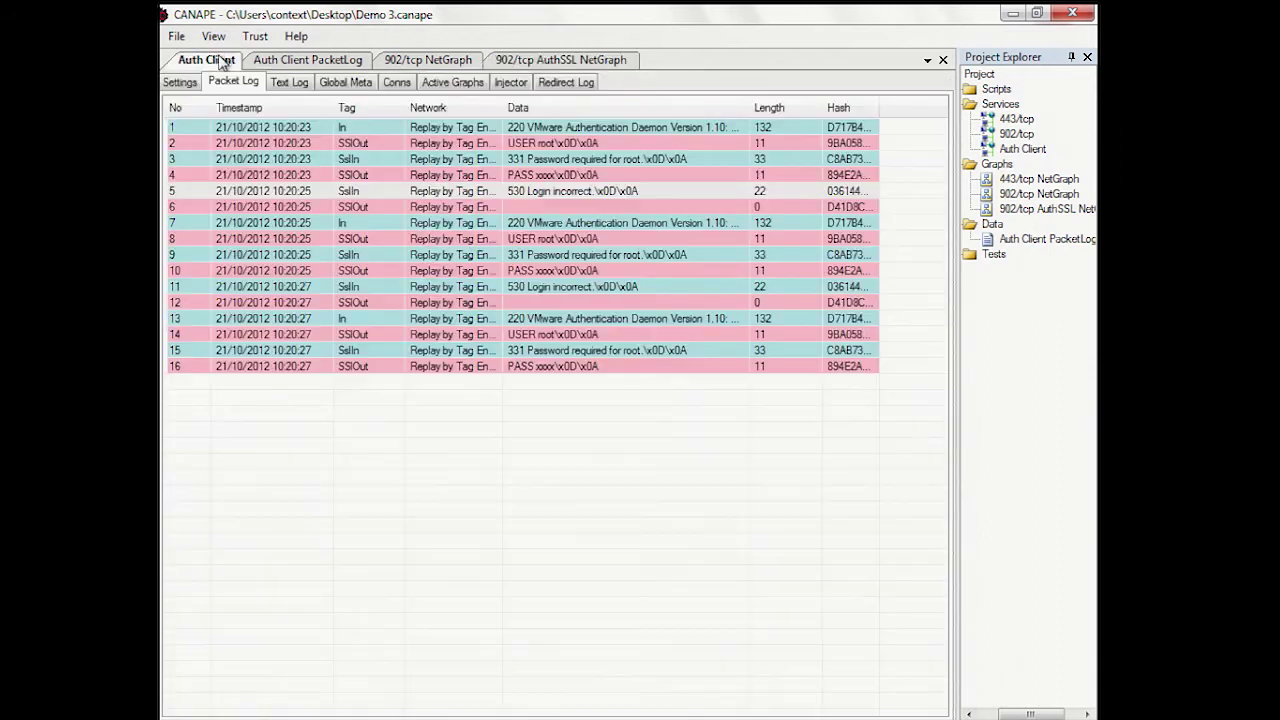
Delete all replayed authentication packets from the Auth Client Packet Log and confirm clearing the log.
left_click(358, 82)
left_click(240, 82)
left_click(255, 193)
key("Delete")
key("Return")
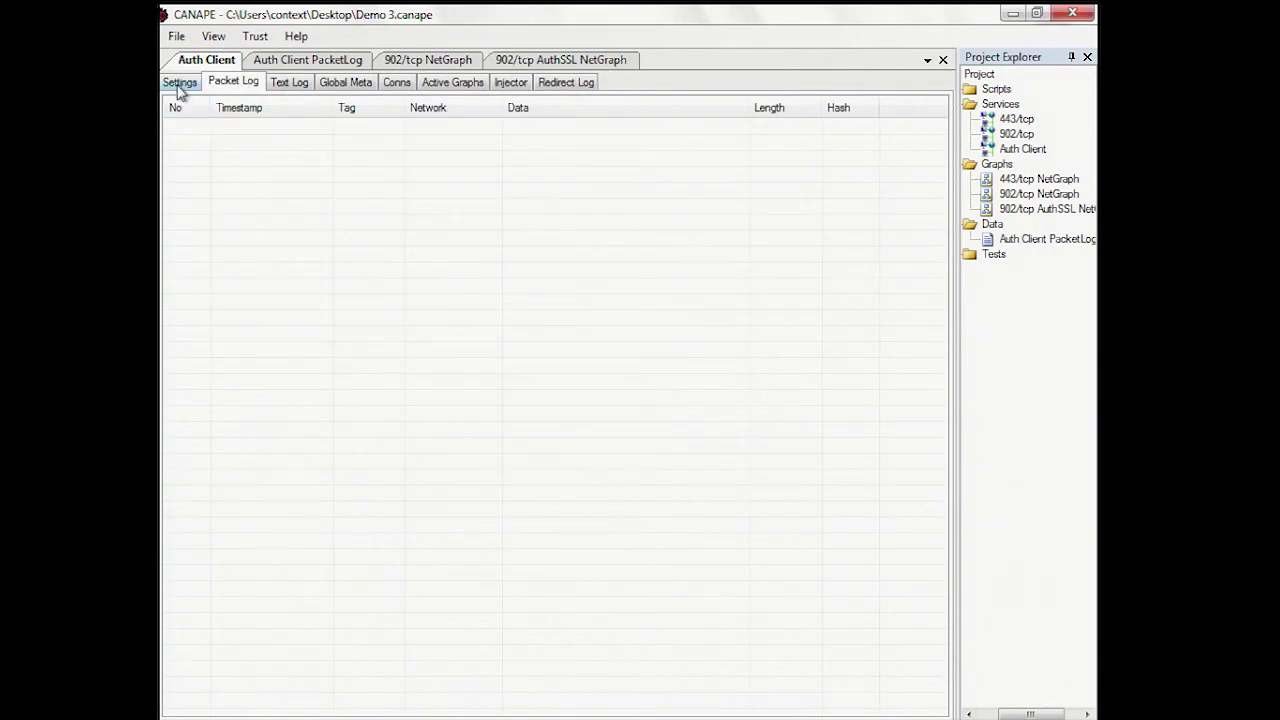
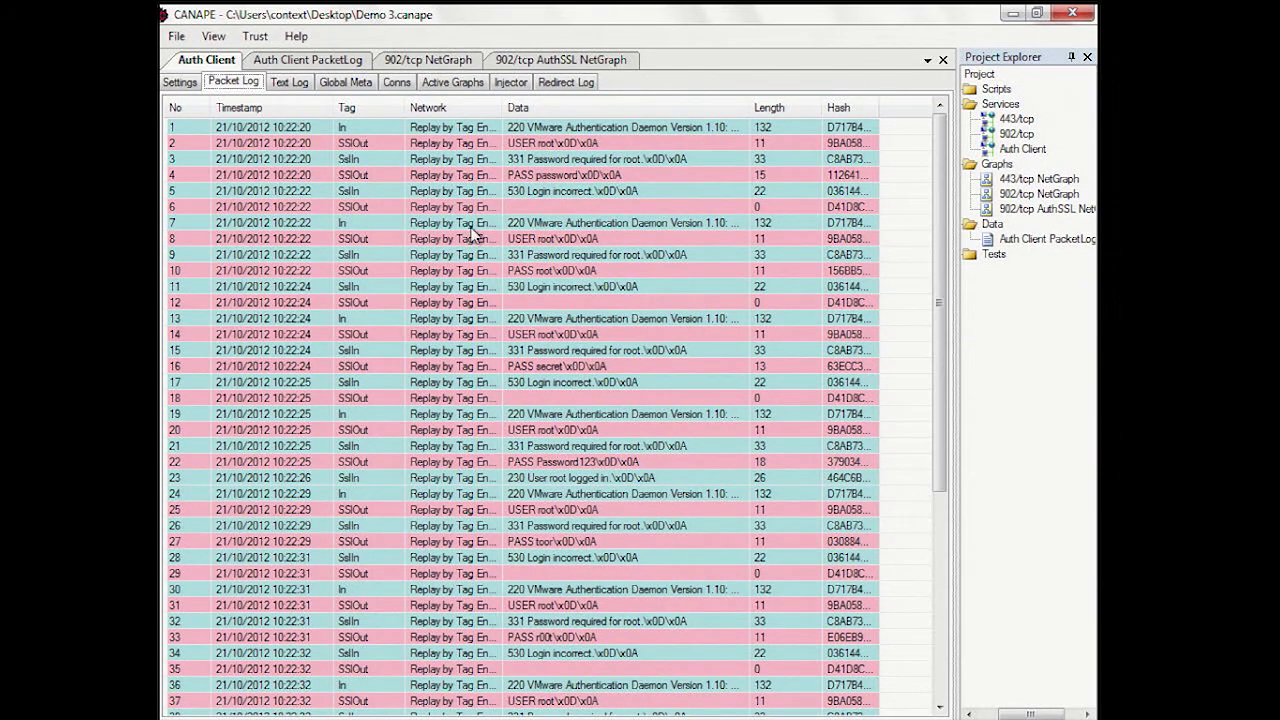
Check the password attempt and root logged-in reply, stop the Auth Client, and return to its packet log.
left_click(765, 461)
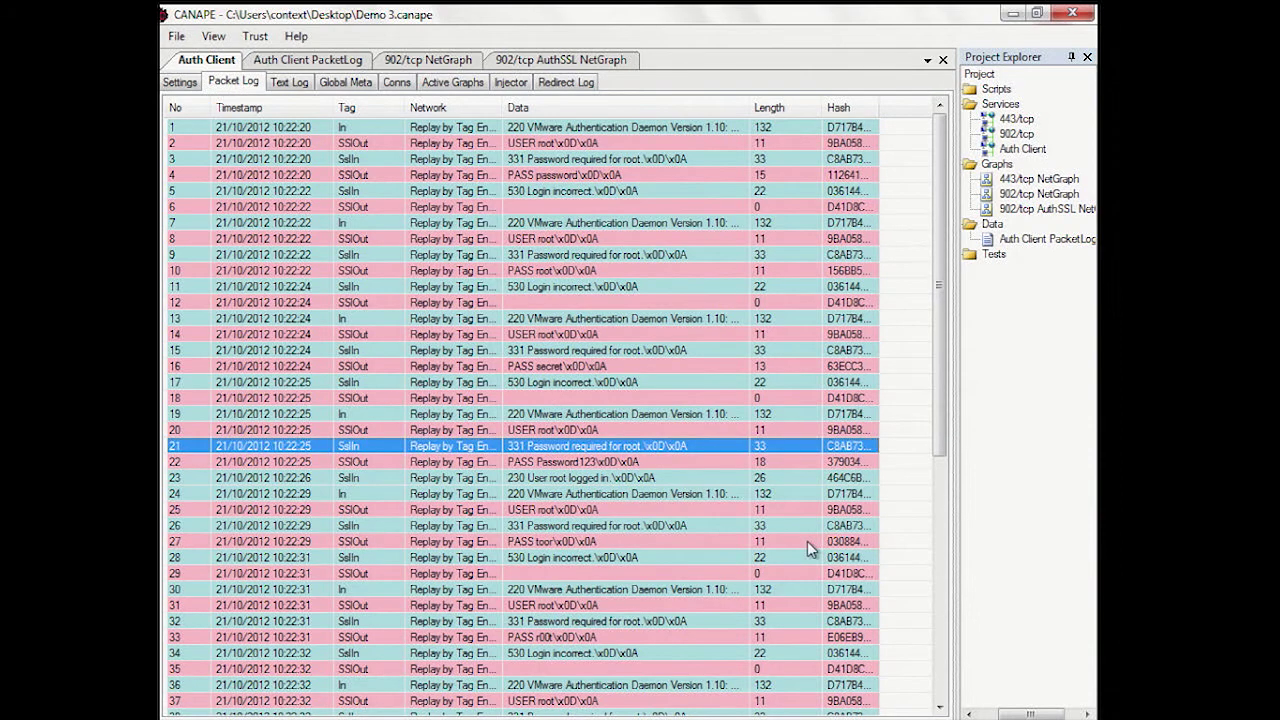
key("Down")
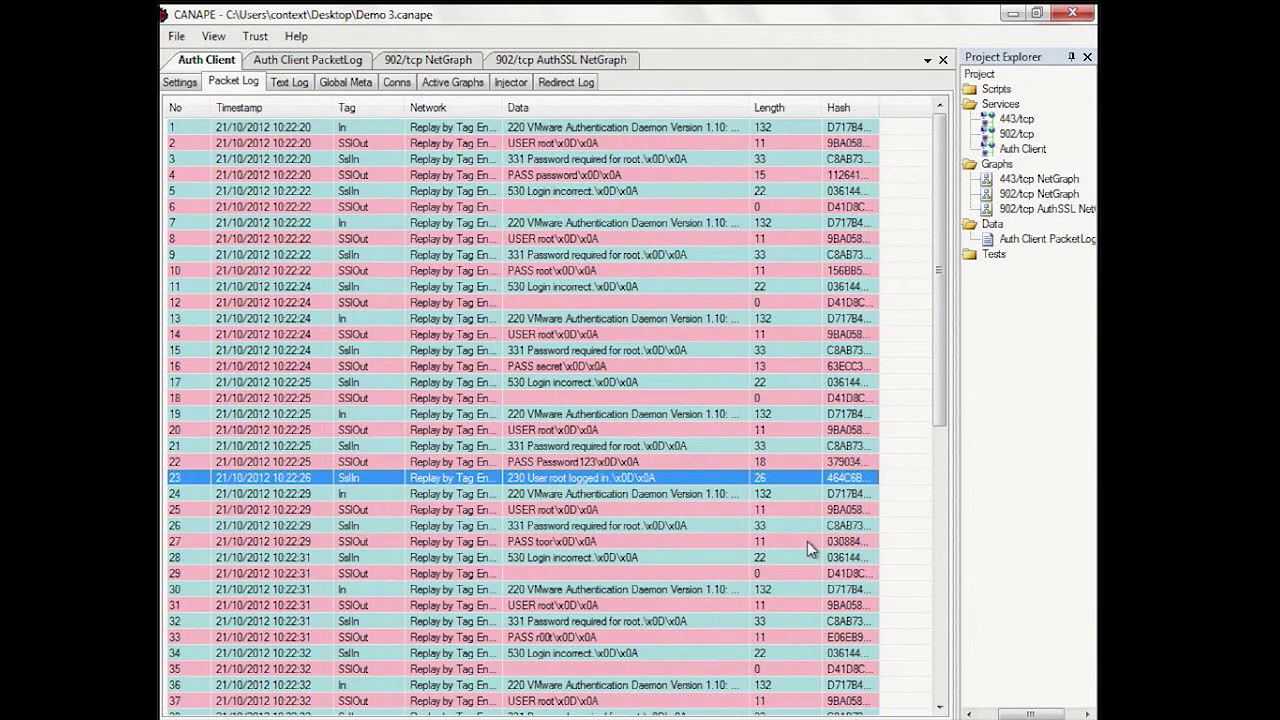
left_click(180, 81)
left_click(472, 109)
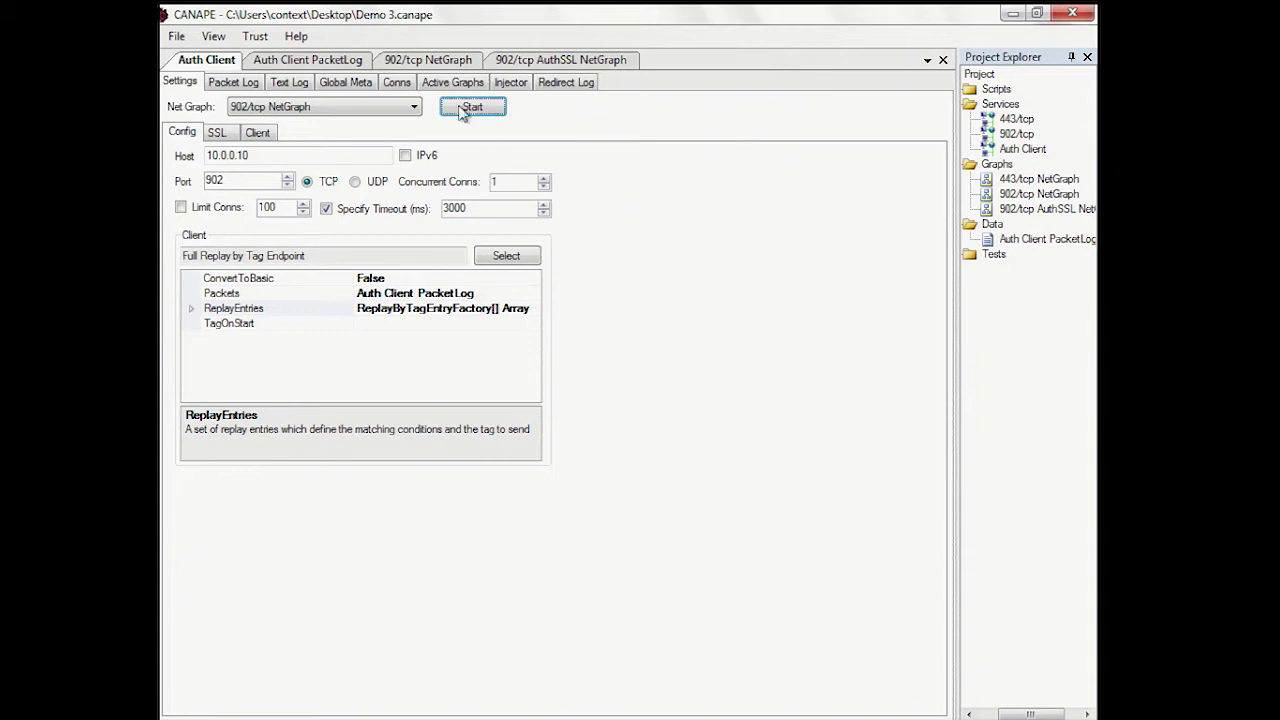
left_click(242, 82)
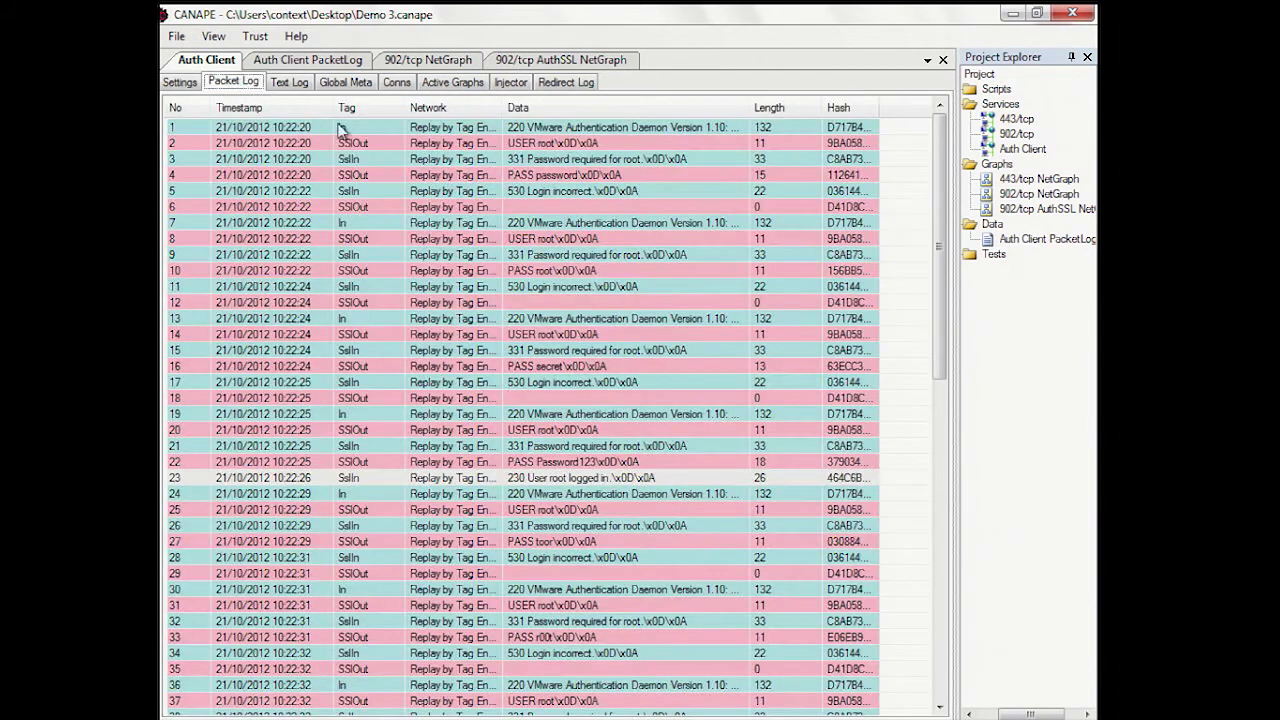
Select the first password-attempt packet and view Auth Client settings, then advance the presentation to 'Remote desktop'.
left_click(566, 178)
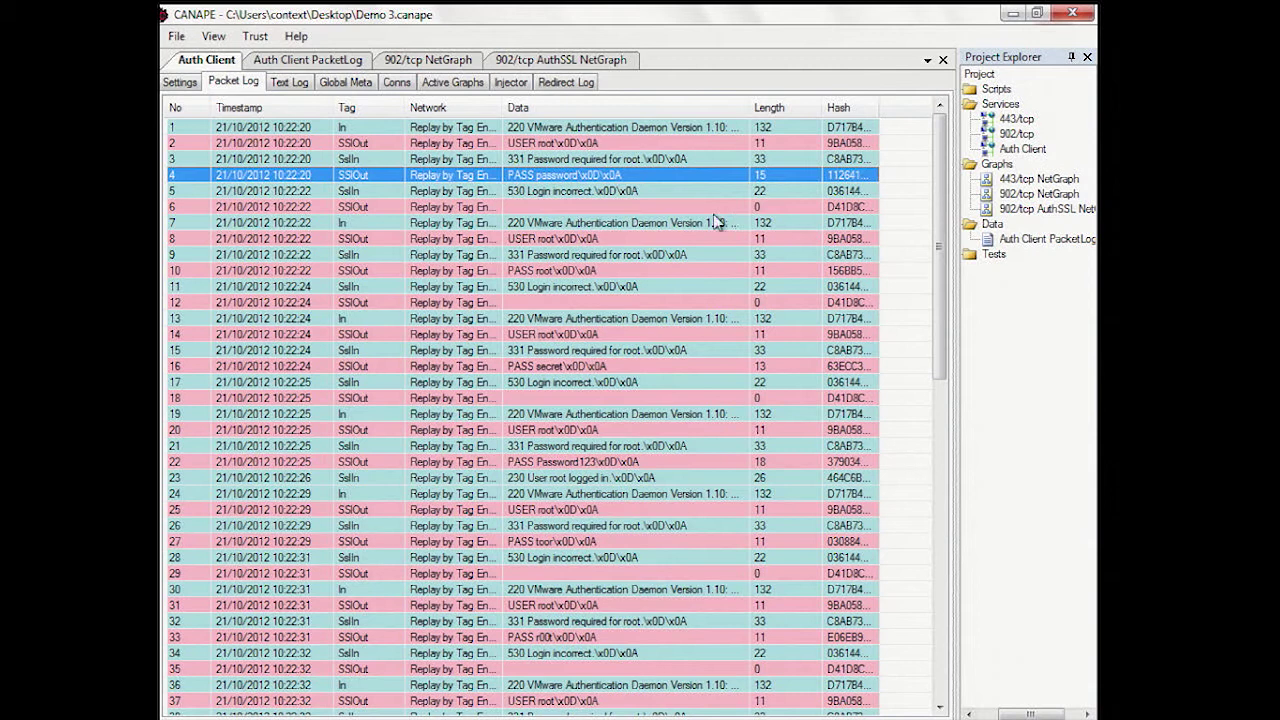
left_click(180, 84)
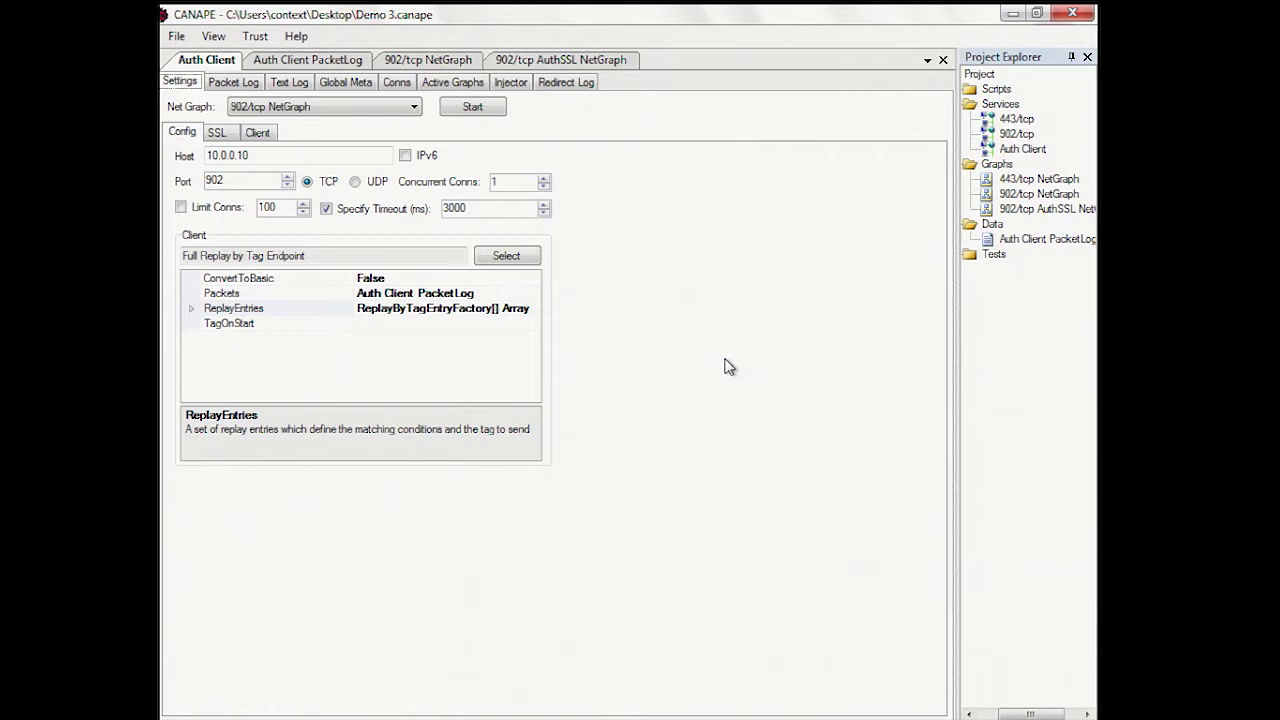
key("alt+Tab")
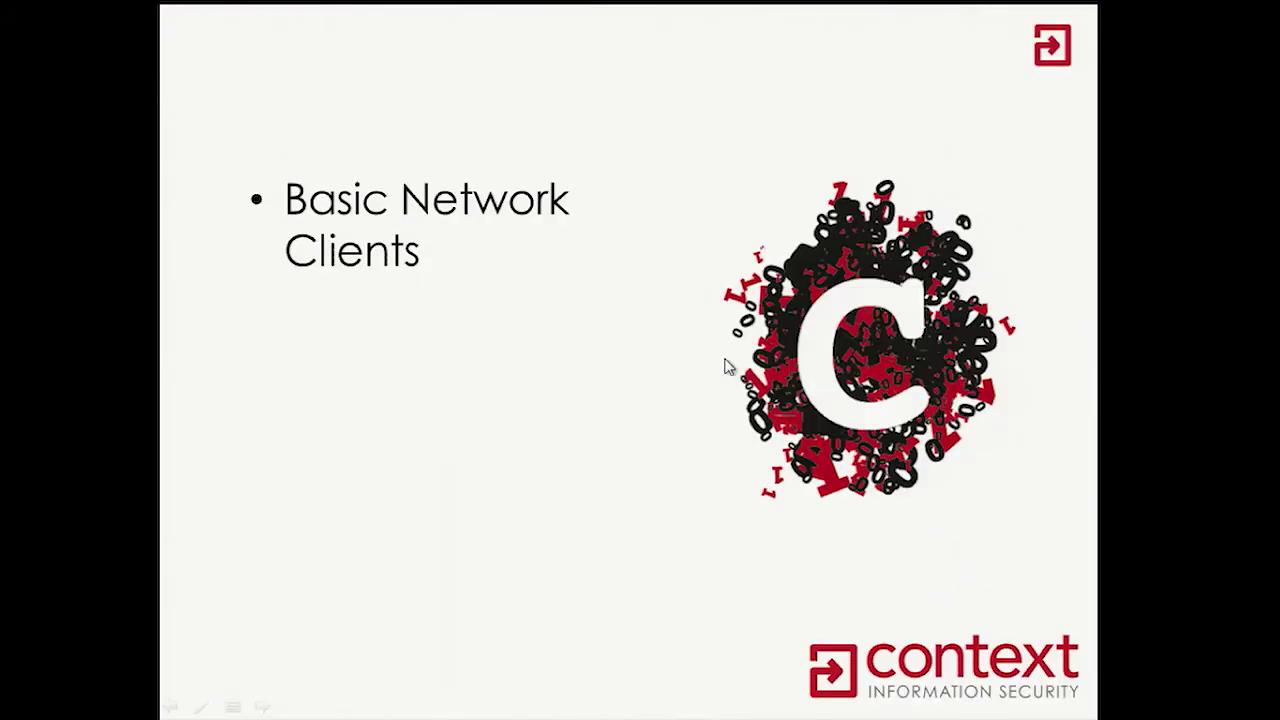
key("Right")
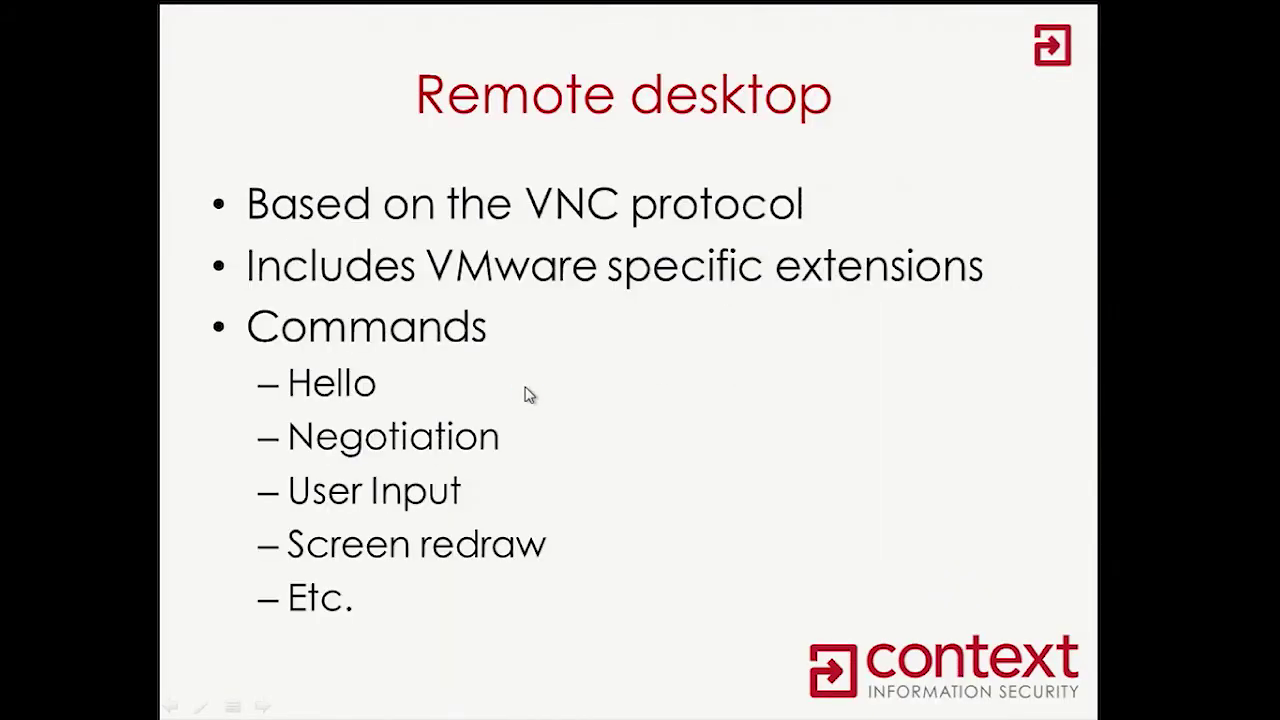
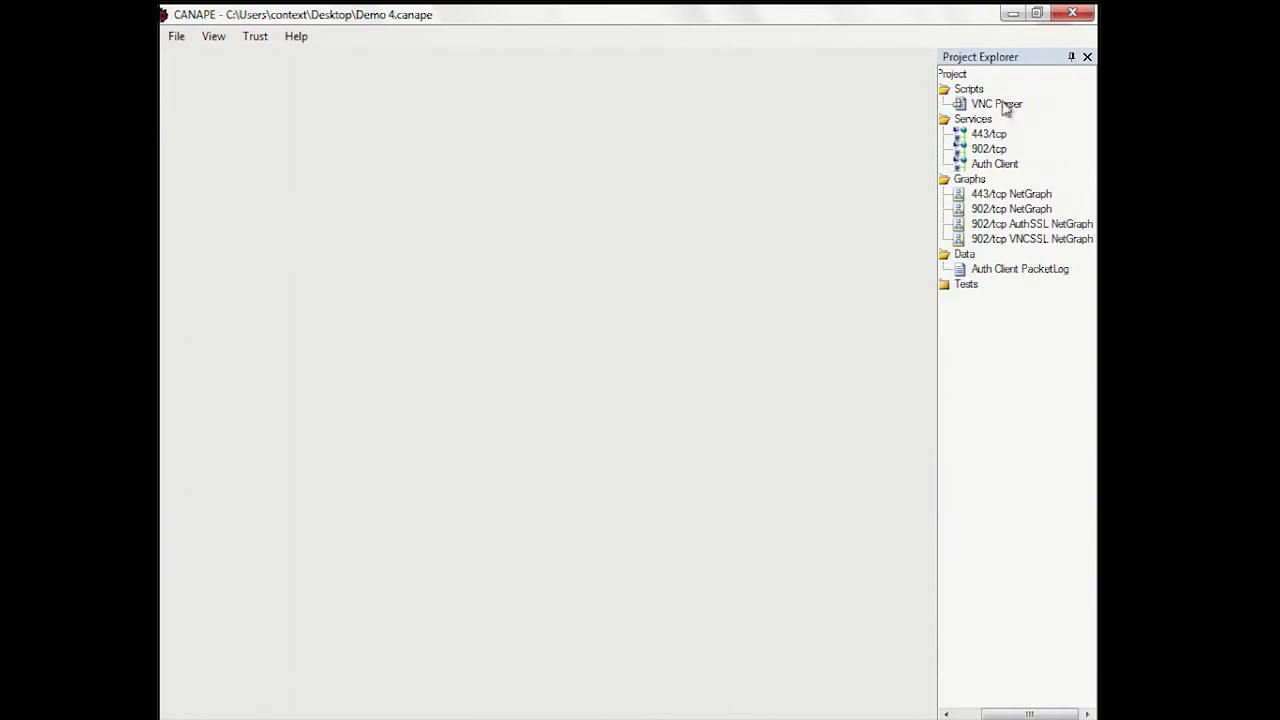
Inspect VNCInputSequence's fields in the VNC Parser, then open the 443/tcp and 902/tcp service settings.
double_click(993, 106)
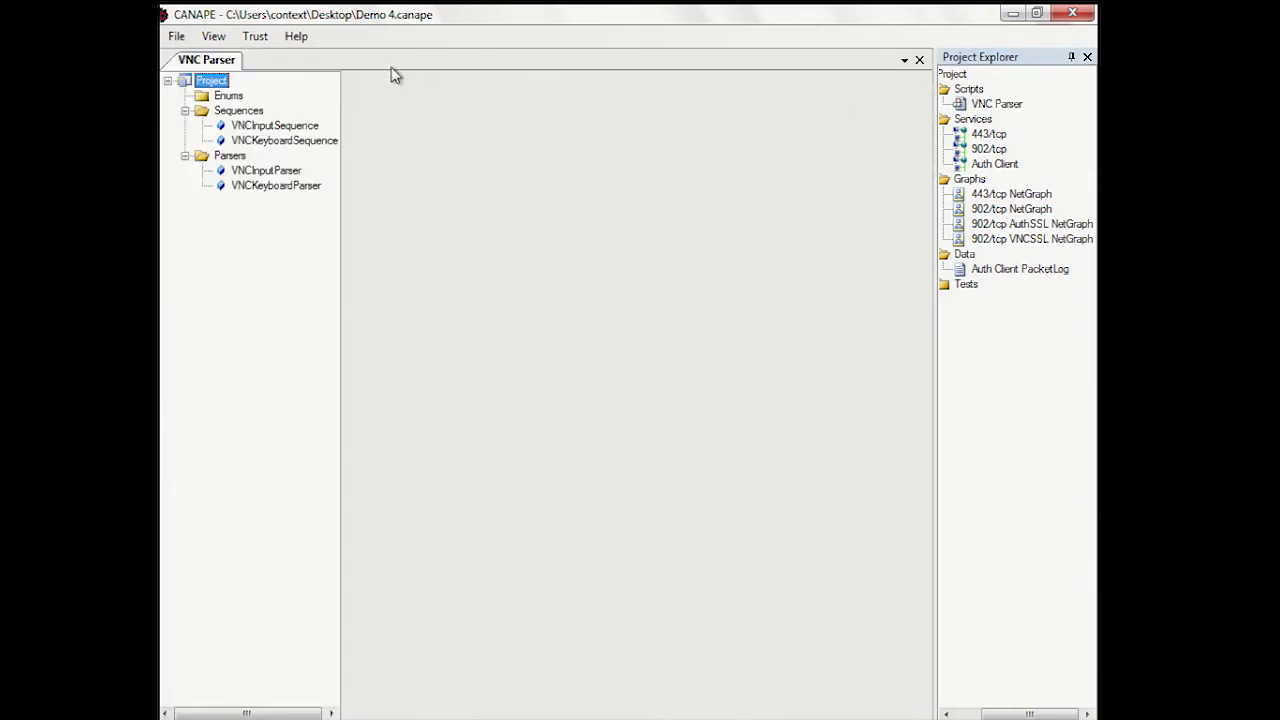
left_click(270, 127)
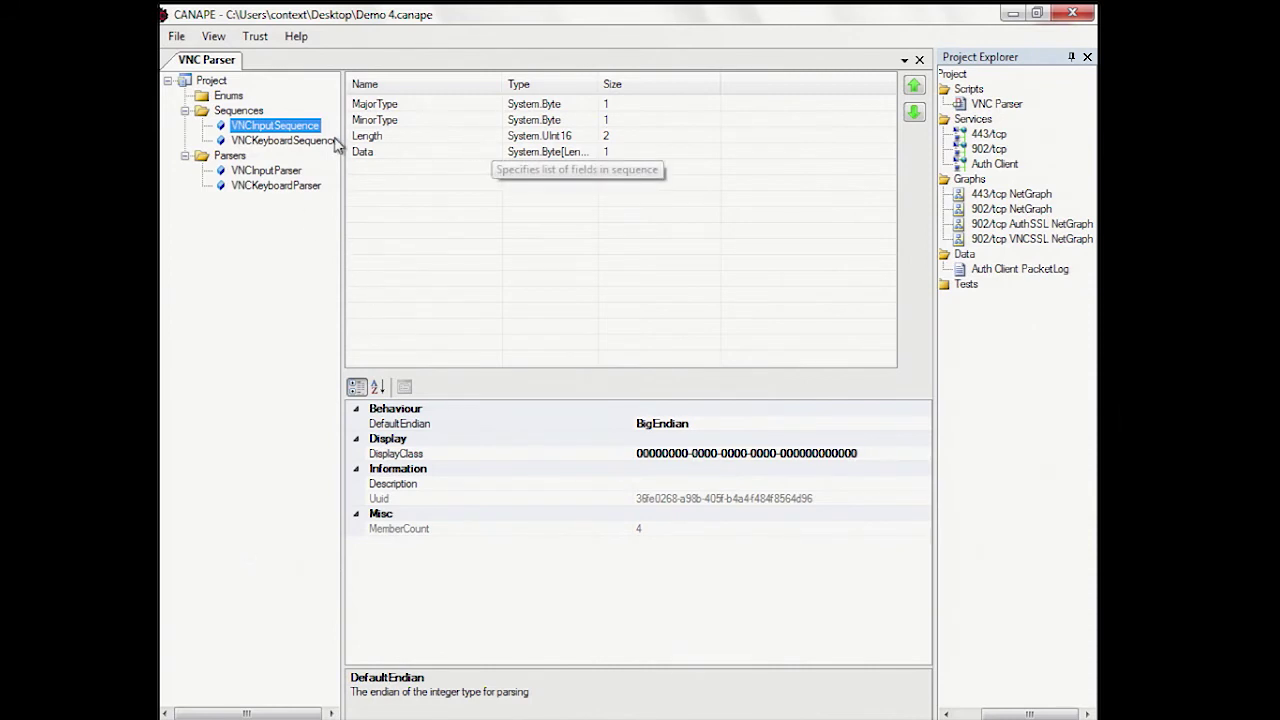
left_click_drag(344, 160, 370, 165)
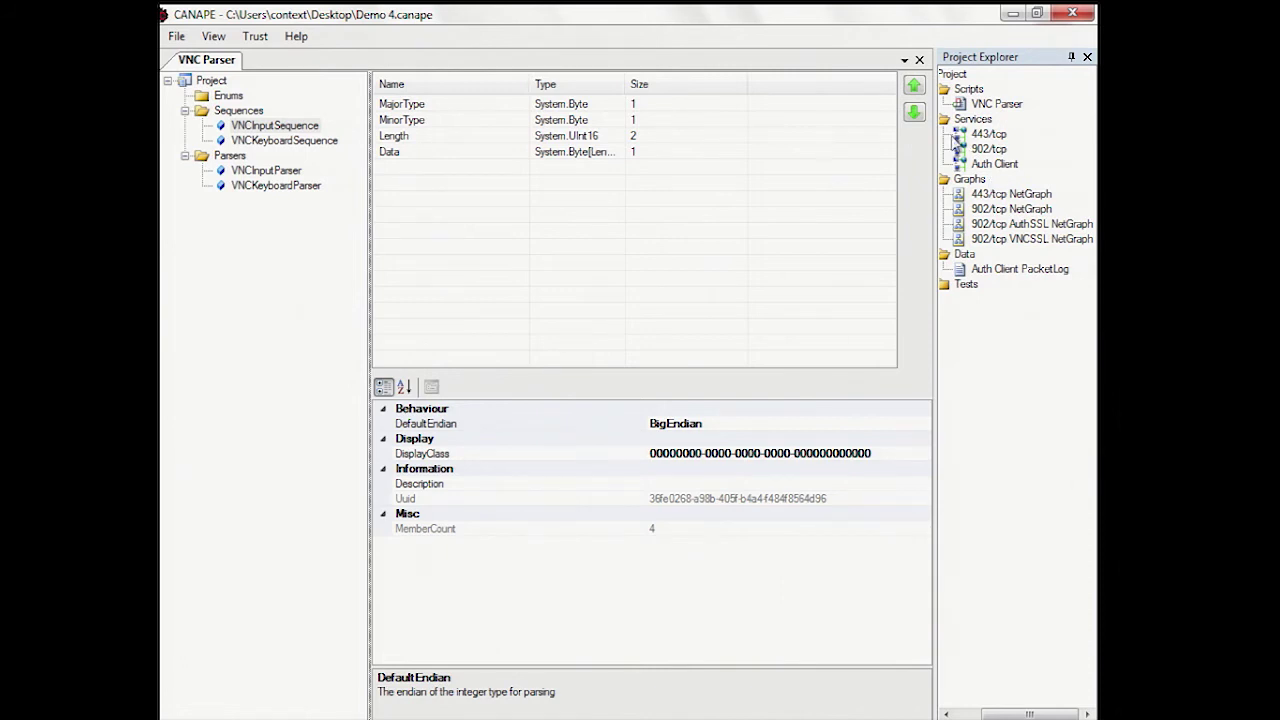
double_click(990, 134)
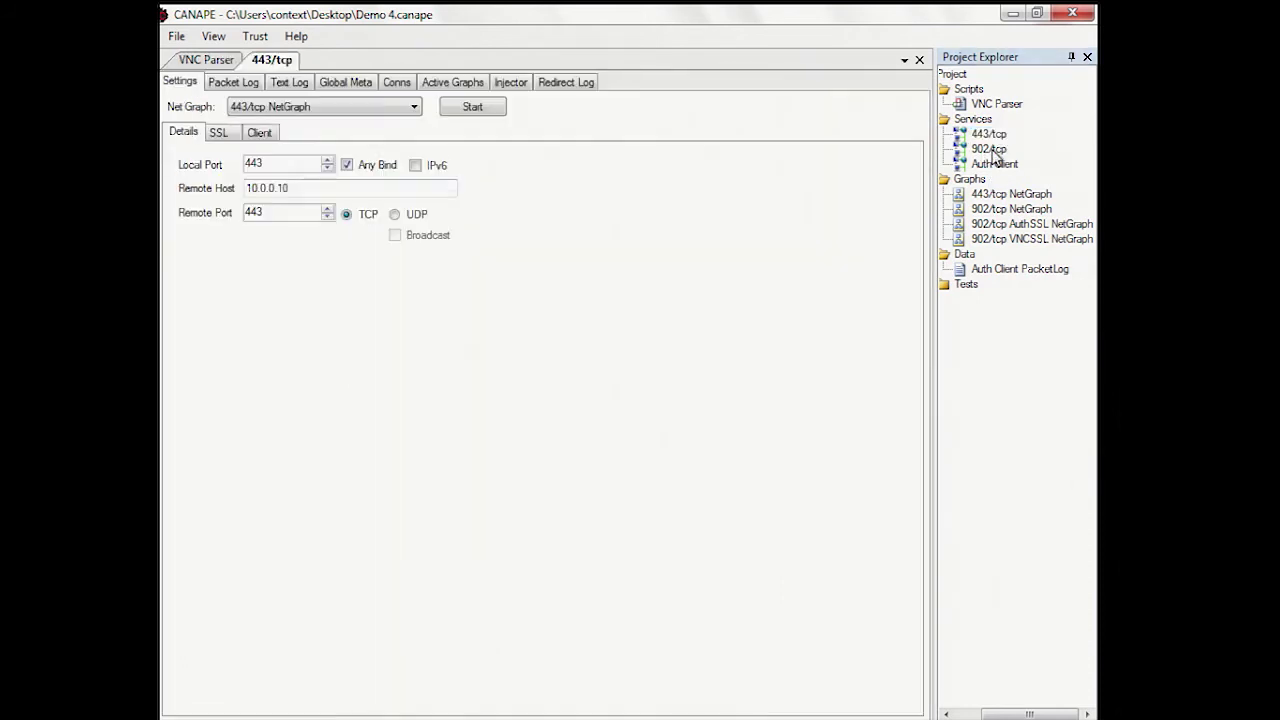
double_click(990, 149)
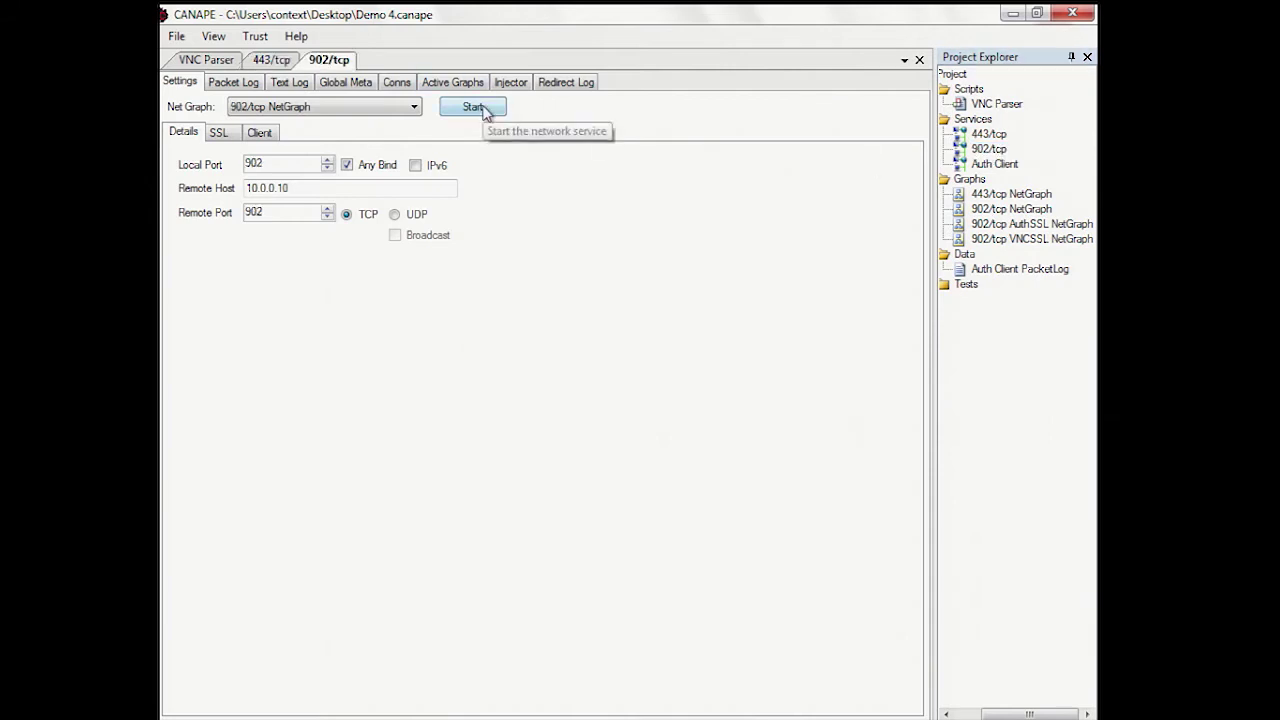
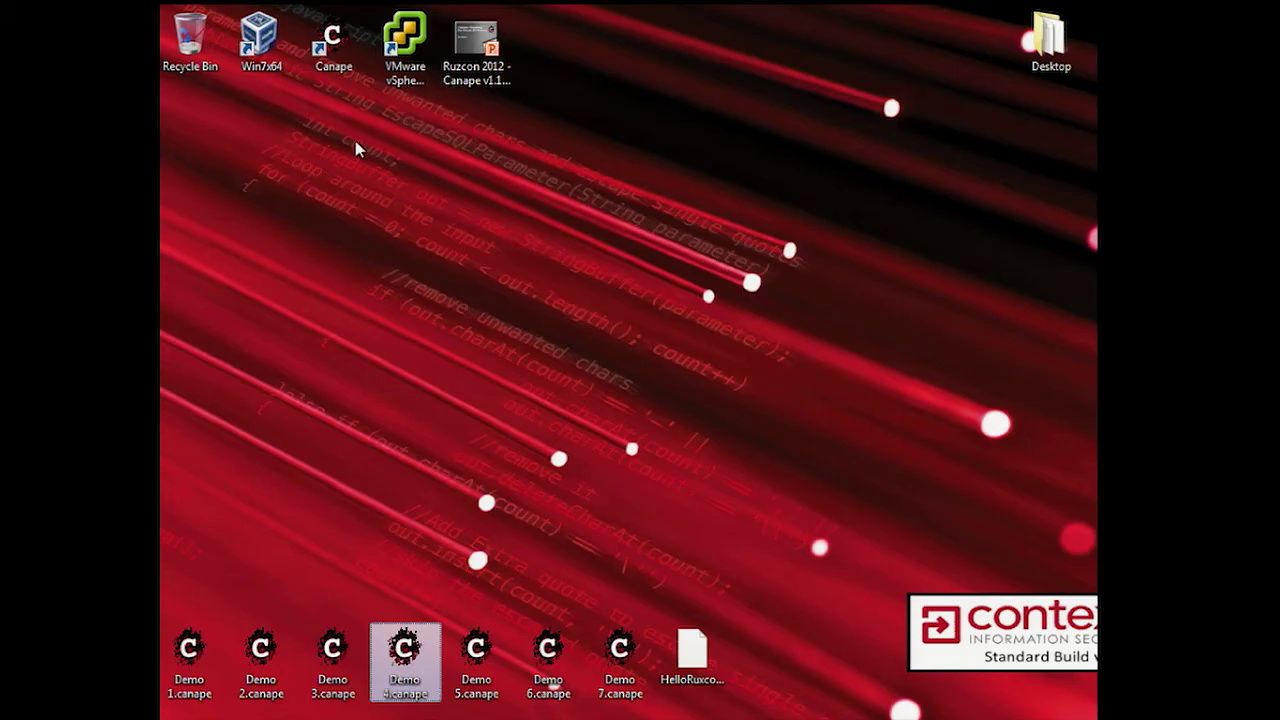
Launch vSphere Client and bring its windows to the front.
left_click(405, 45)
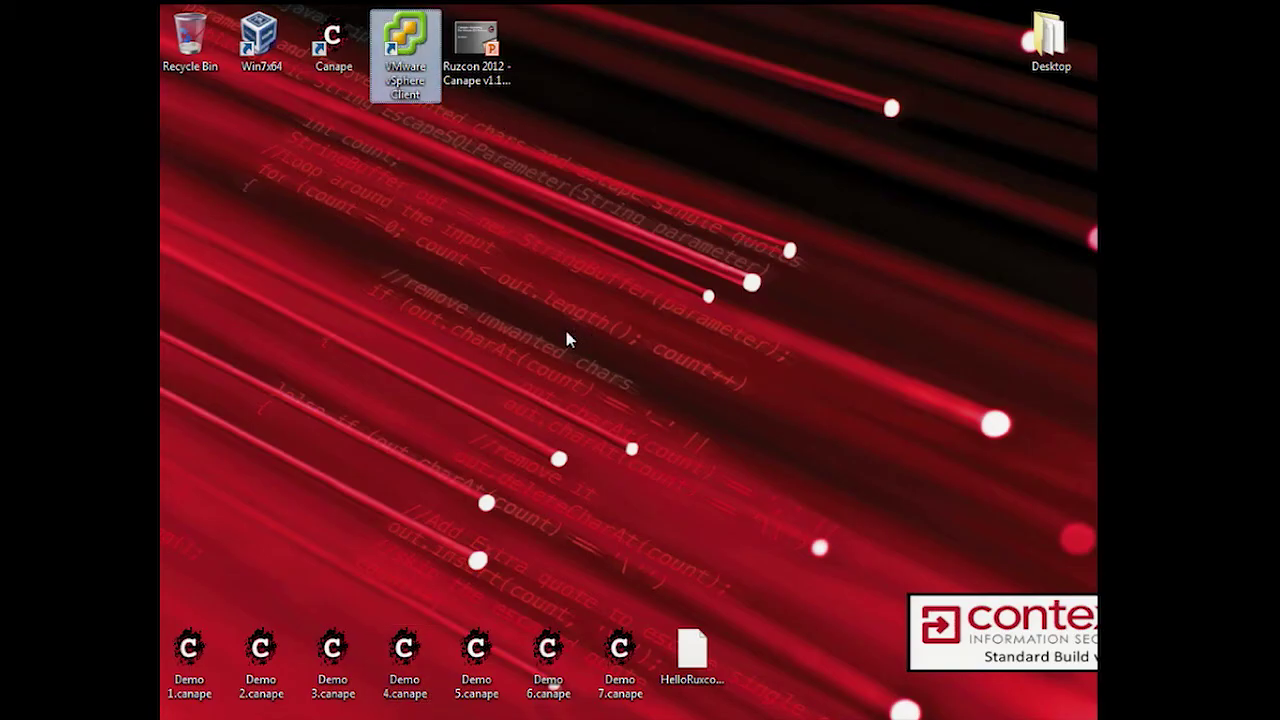
key("alt+Tab")
left_click(755, 340)
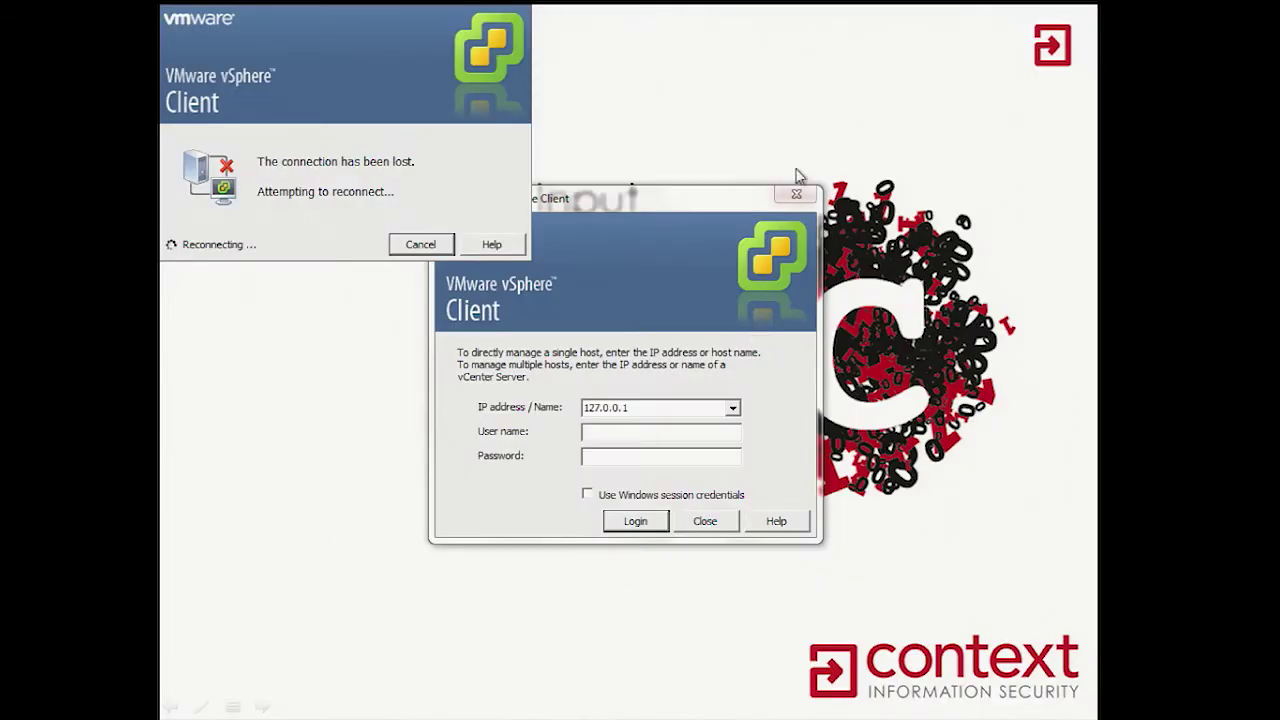
Cancel the stalled reconnect, close the duplicate login window, and log in to 127.0.0.1.
left_click(421, 243)
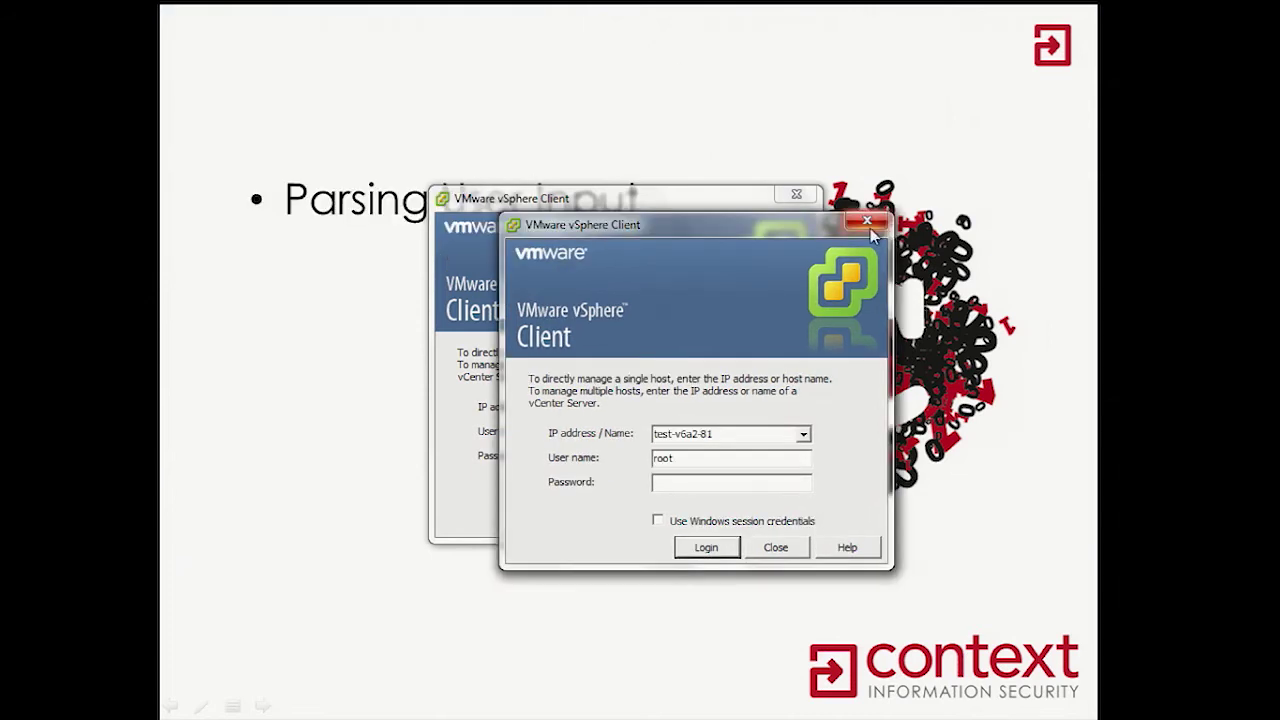
left_click(867, 220)
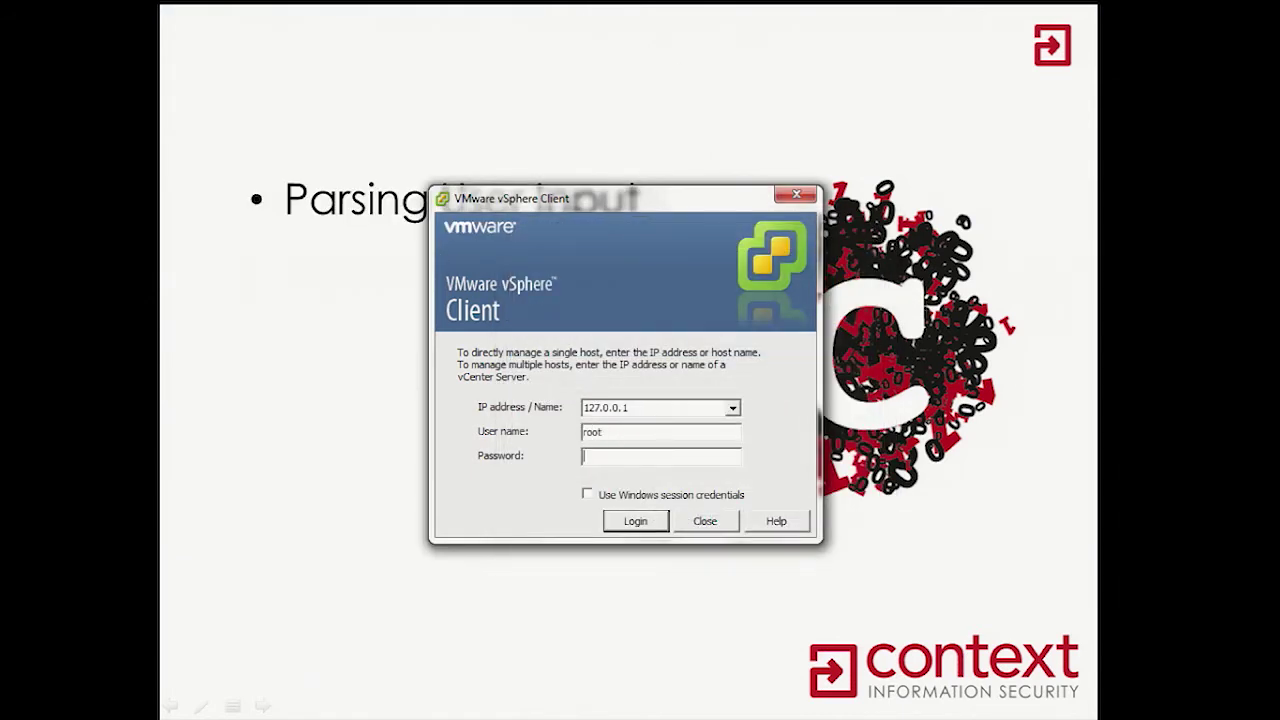
key("Return")
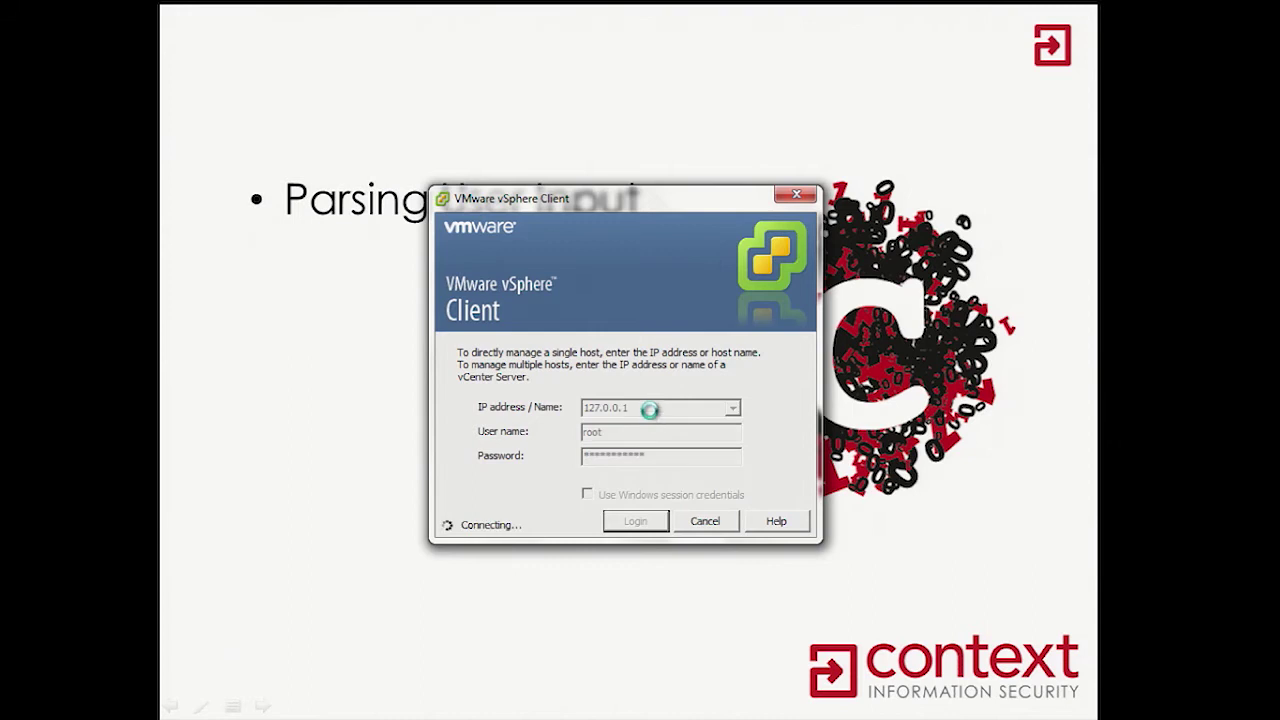
key("alt+Tab")
key("alt+Tab")
key("alt+shift+Tab")
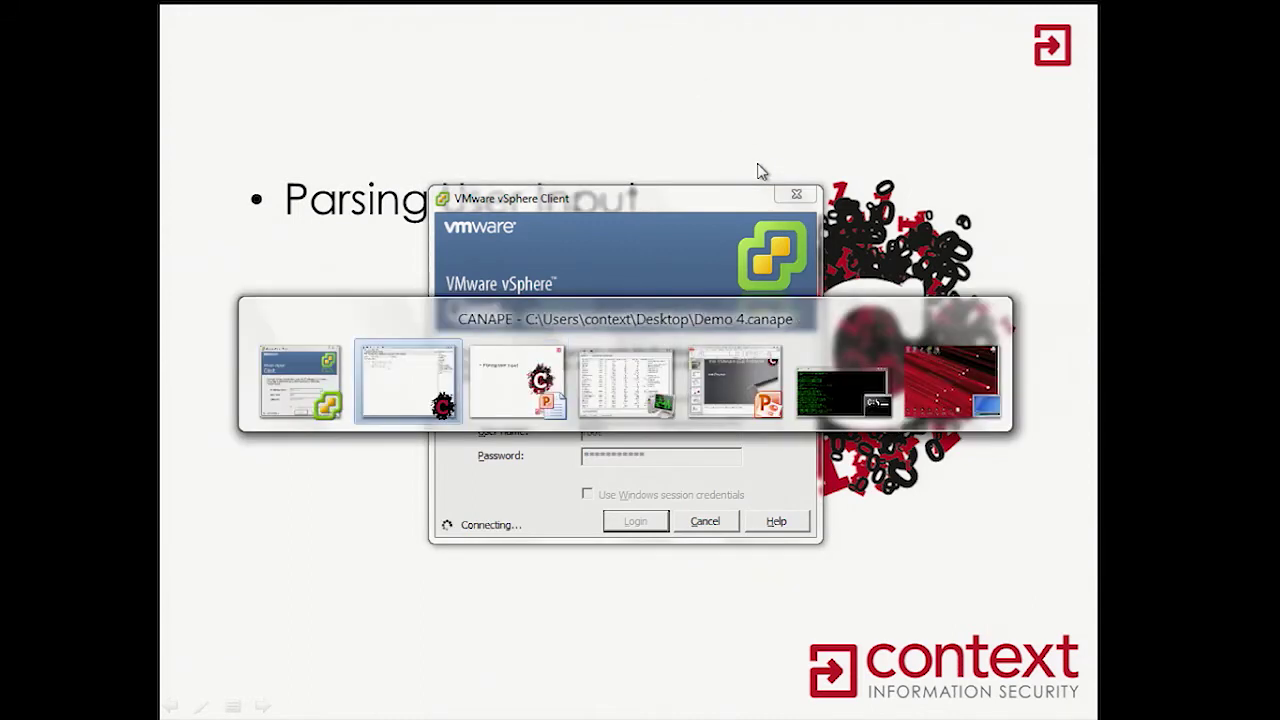
Ignore the certificate warning and open the 902/tcp NetGraph, widening the canvas to show SERVER and CLIENT.
left_click(688, 432)
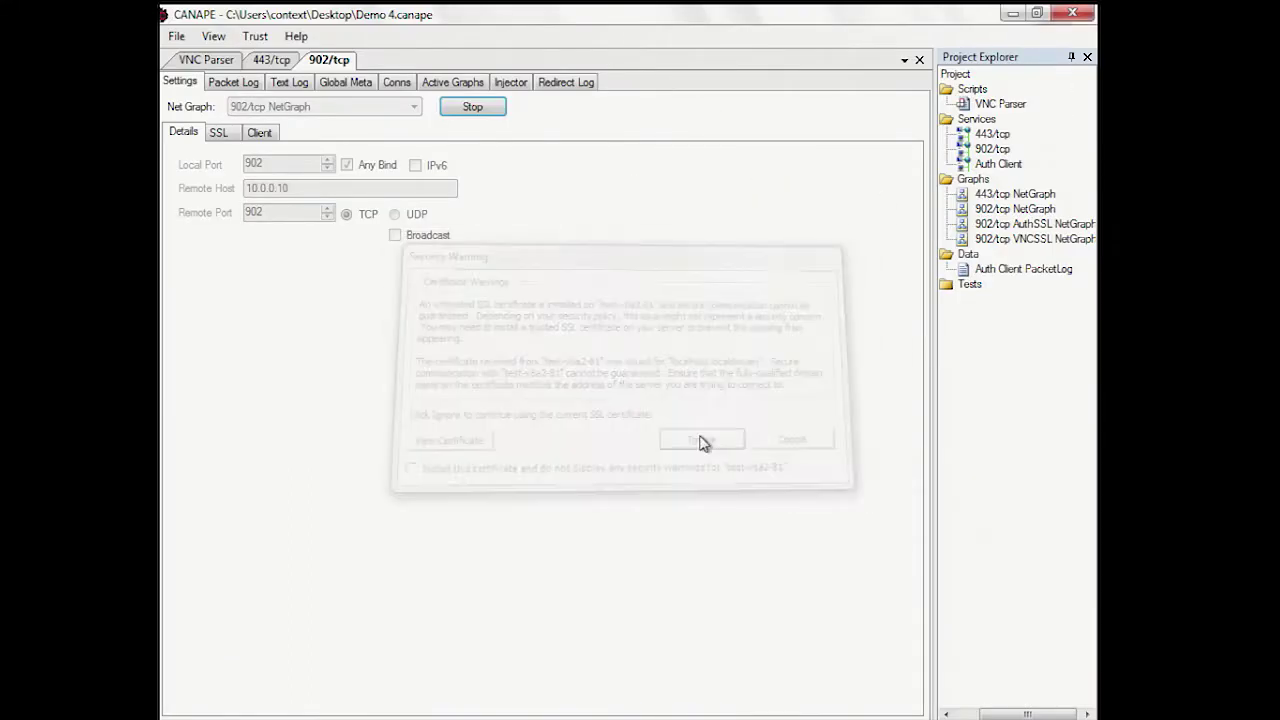
left_click(1015, 210)
double_click(1015, 210)
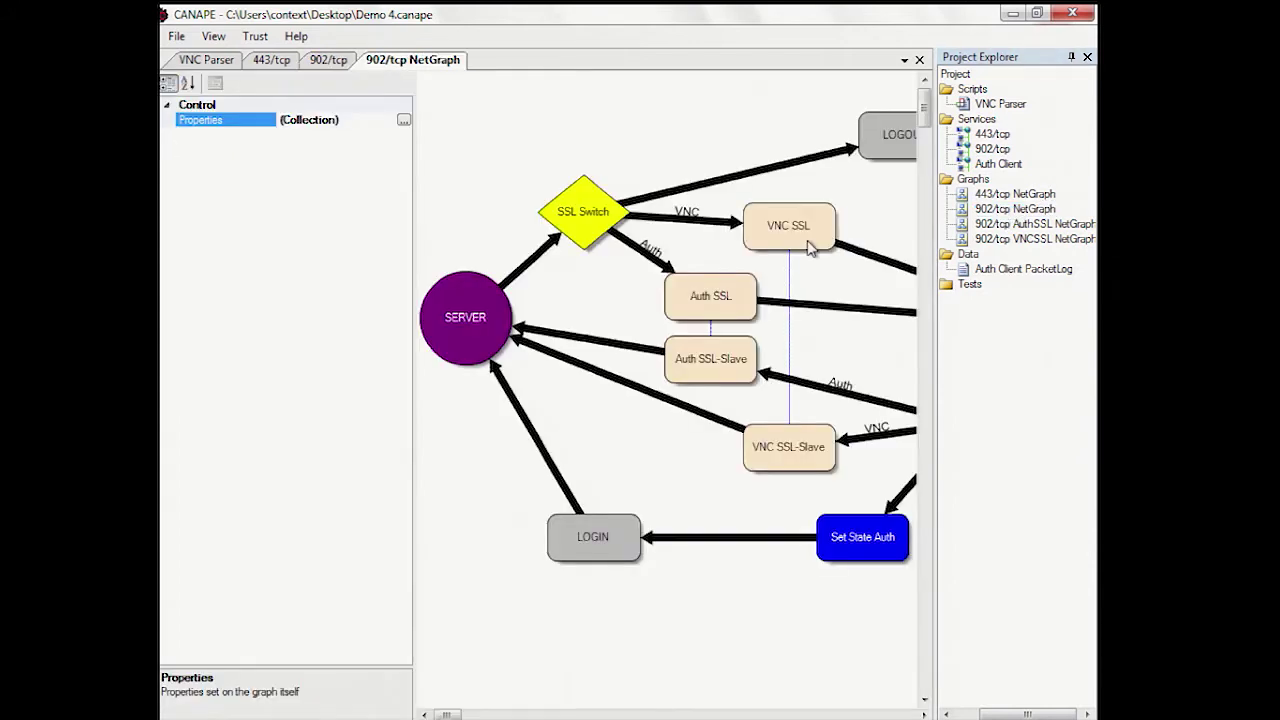
left_click_drag(416, 185, 277, 195)
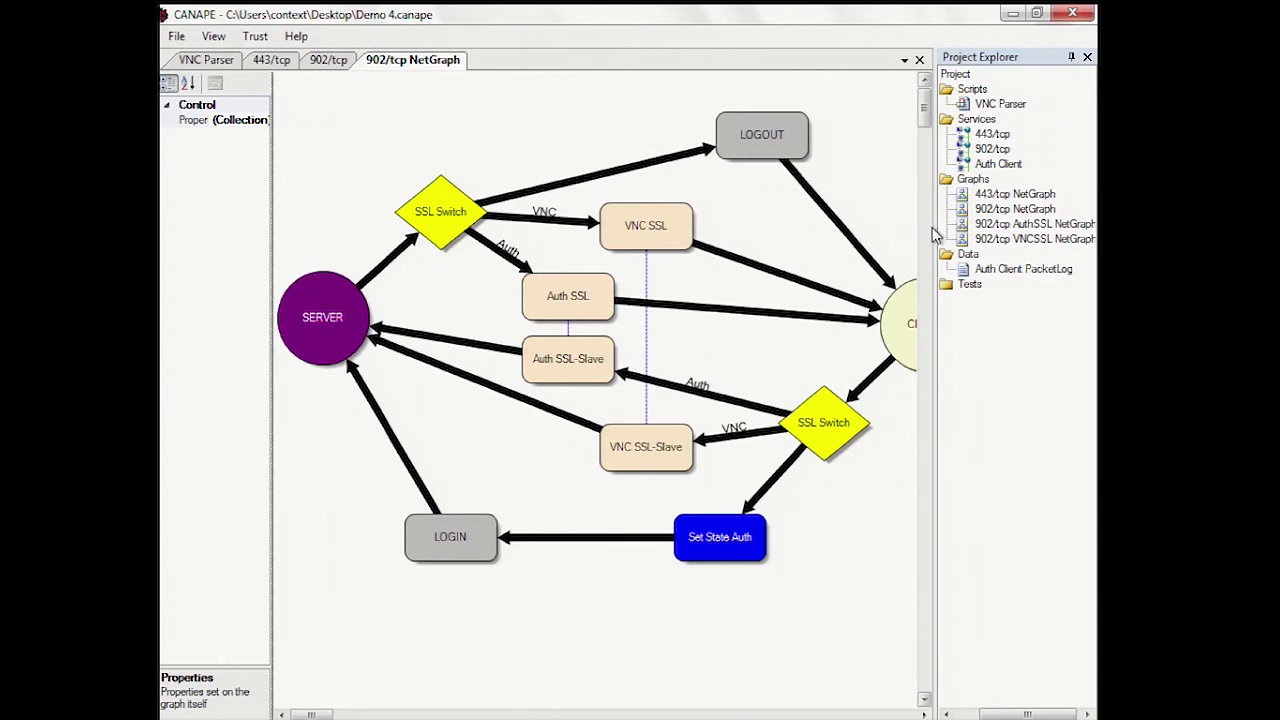
left_click_drag(936, 230, 1043, 236)
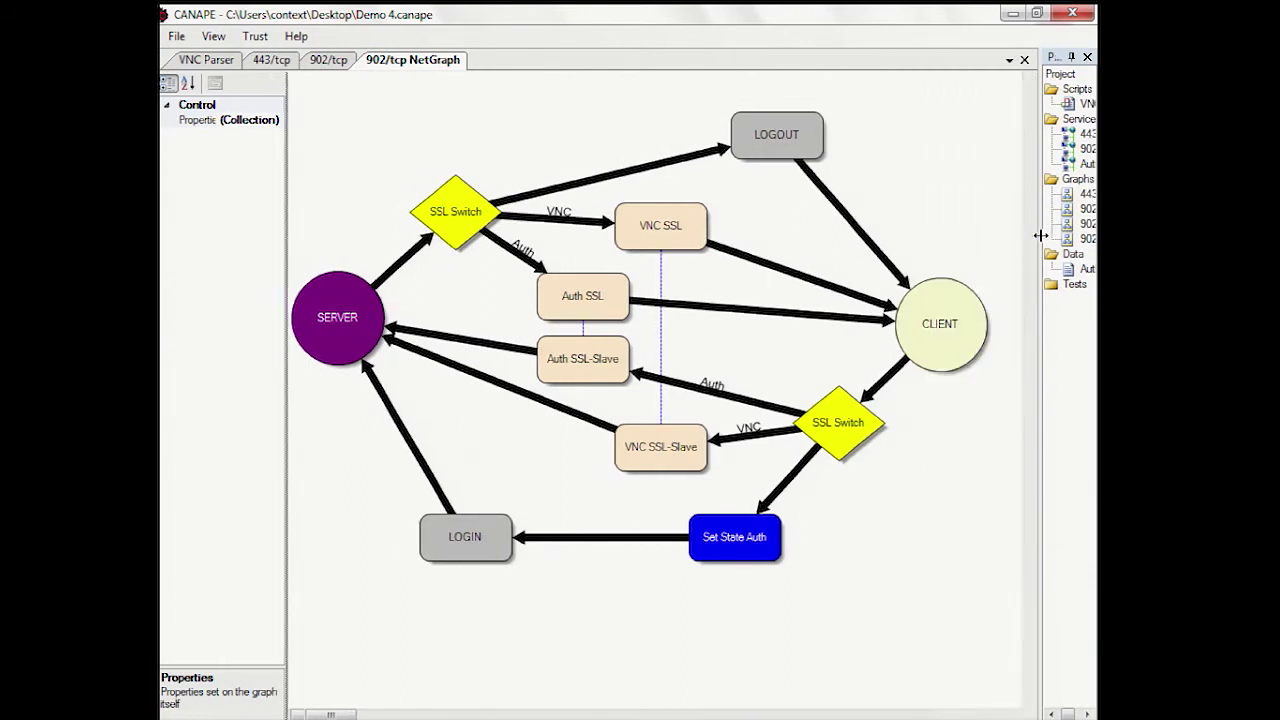
Minimize vSphere Client and view the 902/tcp Packet Log in CANAPE.
key("alt+Tab")
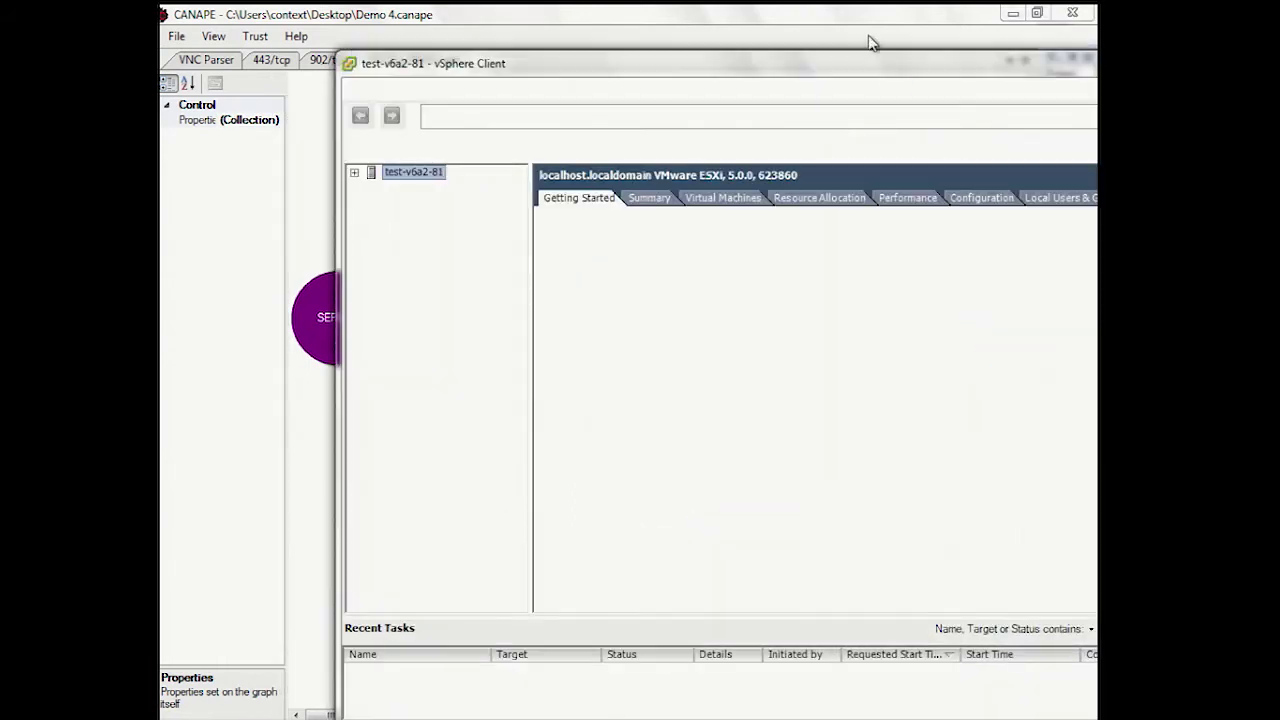
left_click_drag(863, 75, 877, 128)
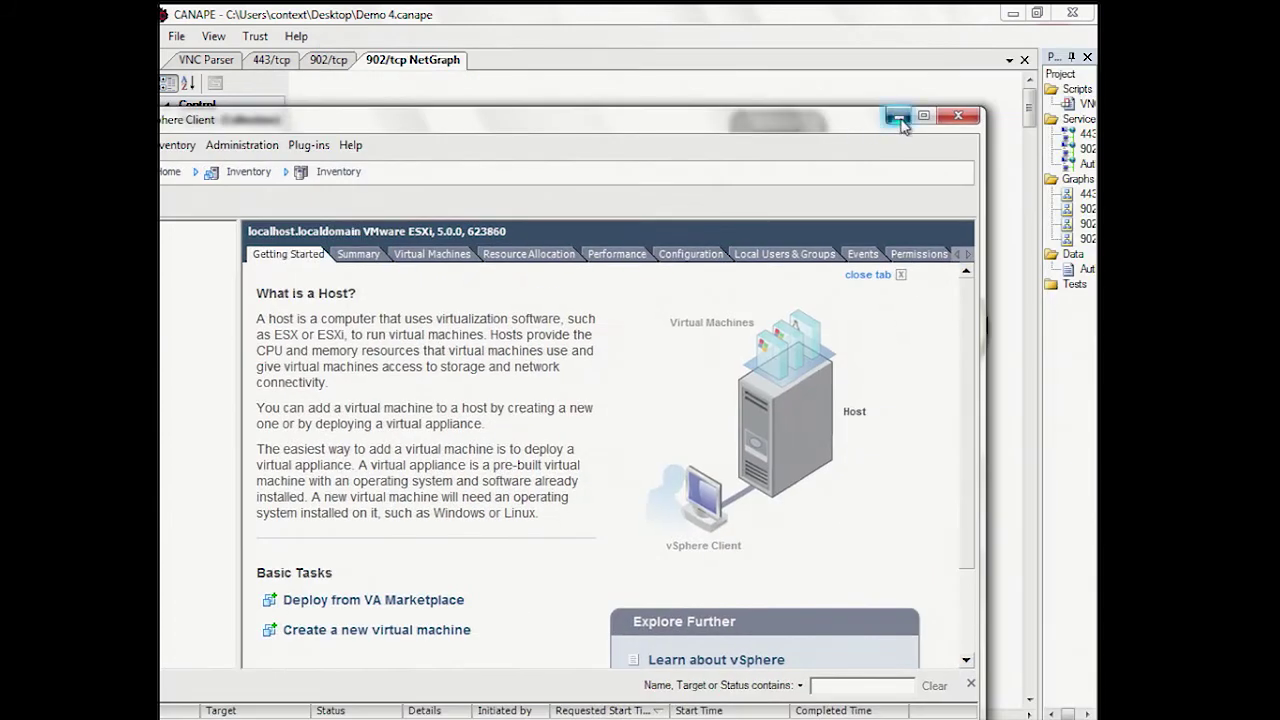
left_click(897, 117)
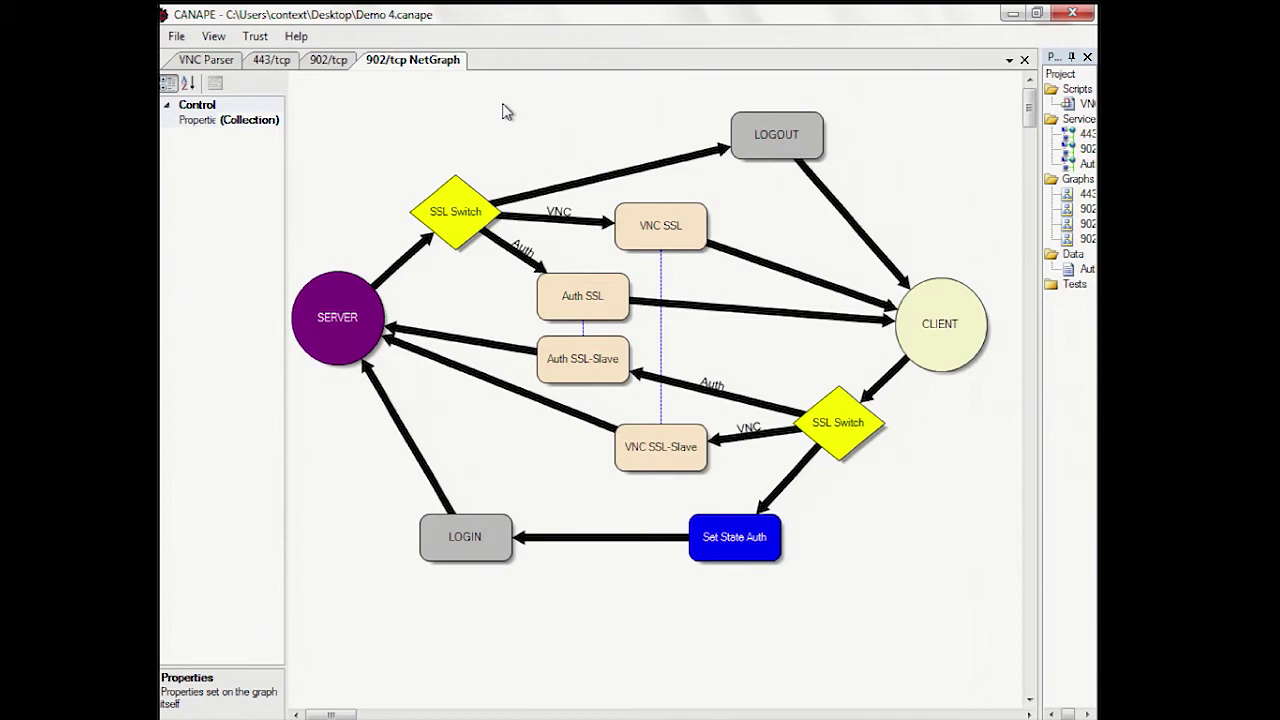
left_click(323, 64)
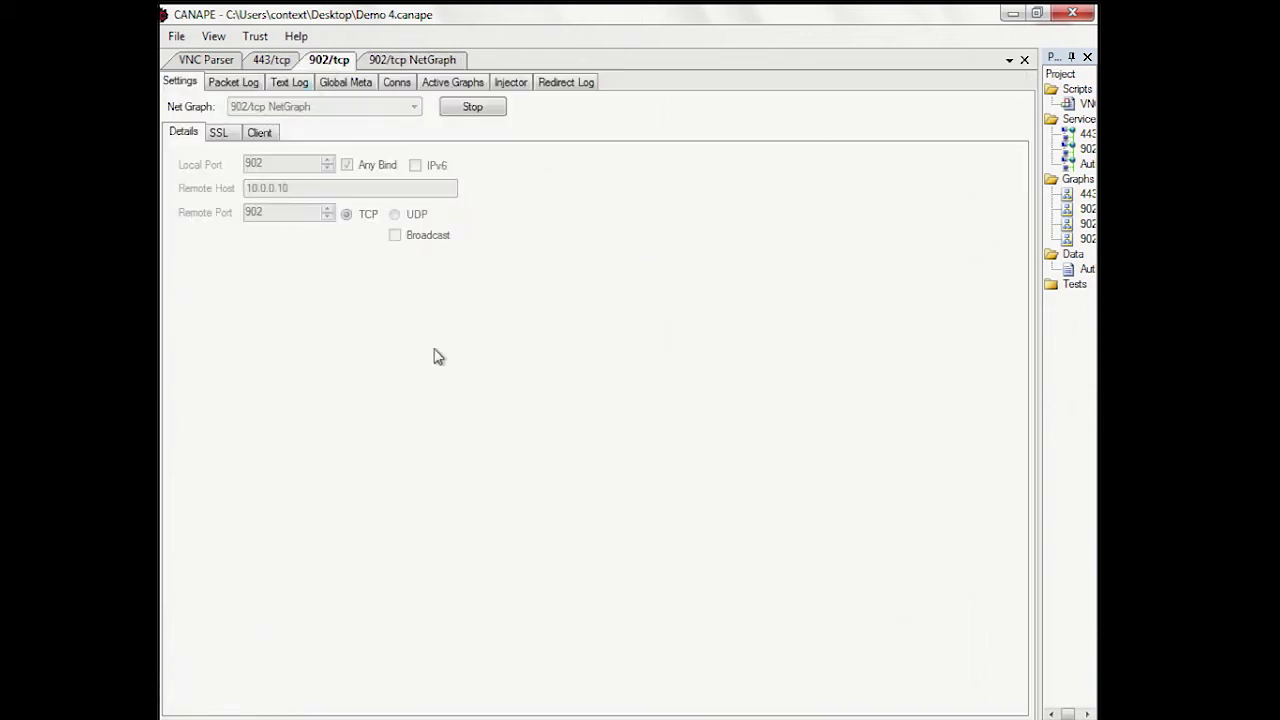
left_click(231, 82)
Back in vSphere Client, expand the host, select Backtrack5, and open its console.
key("alt+Tab")
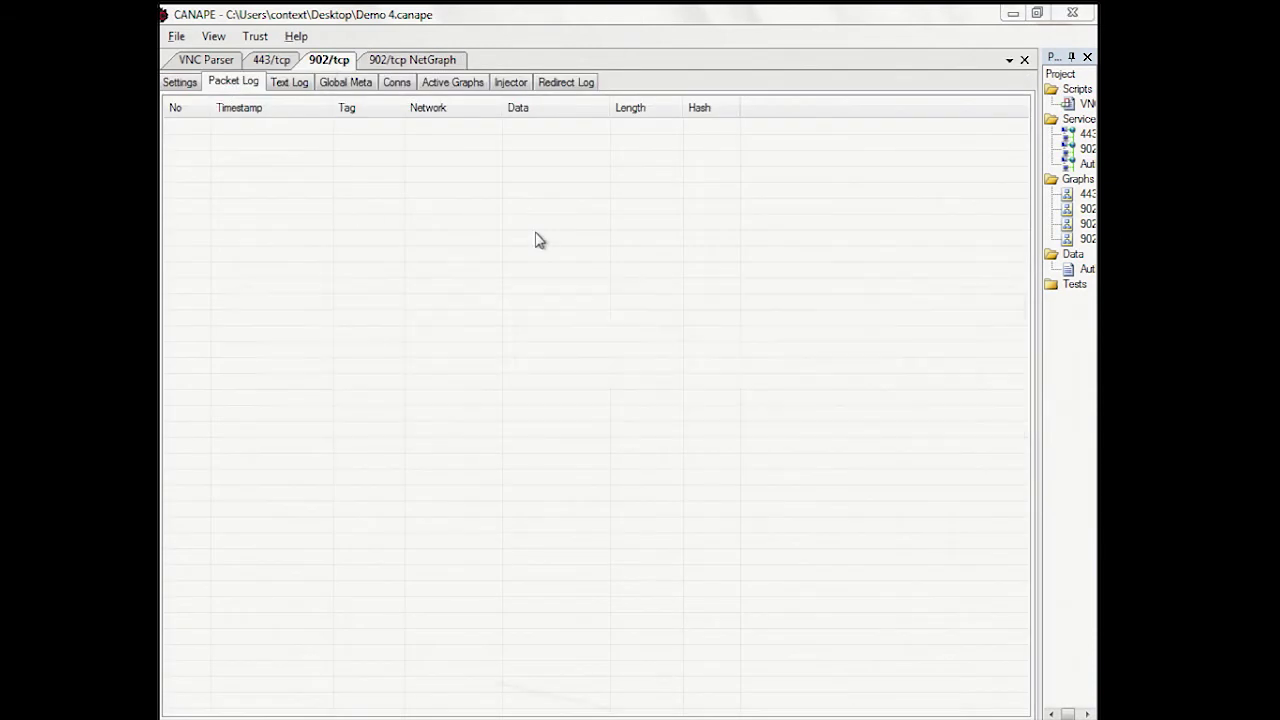
left_click_drag(424, 120, 563, 53)
left_click(202, 162)
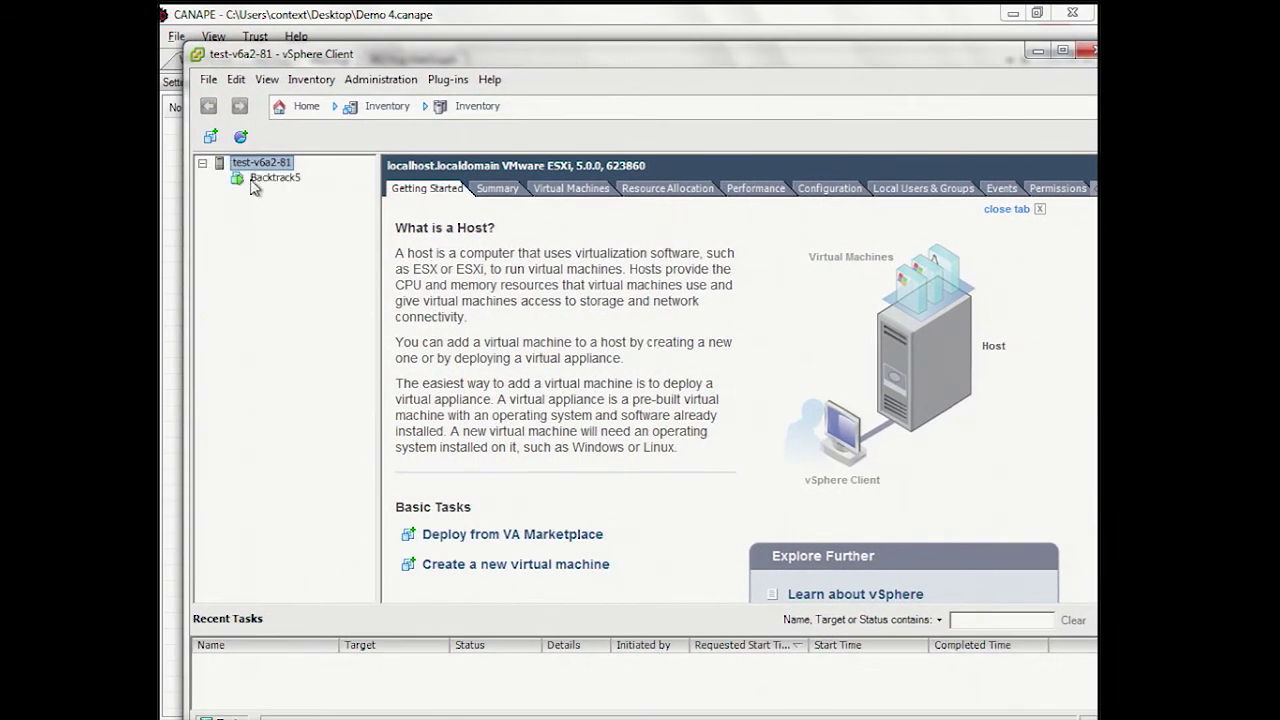
left_click(272, 177)
left_click(429, 137)
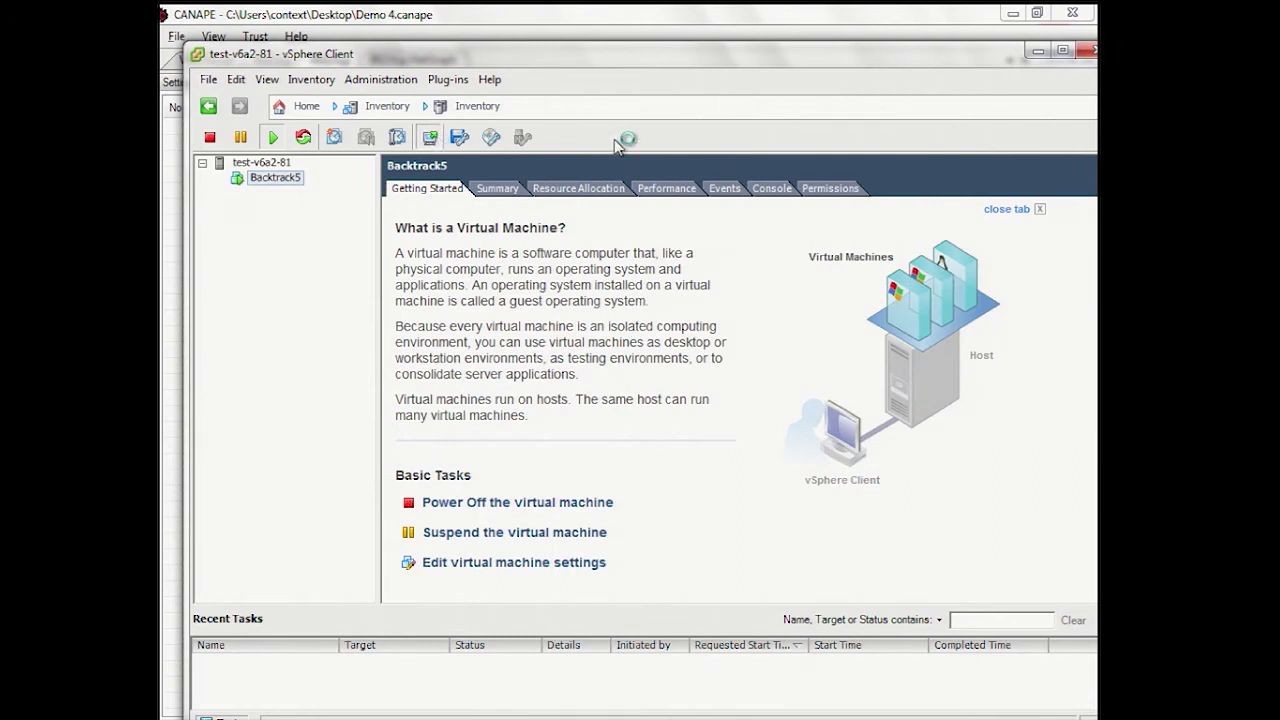
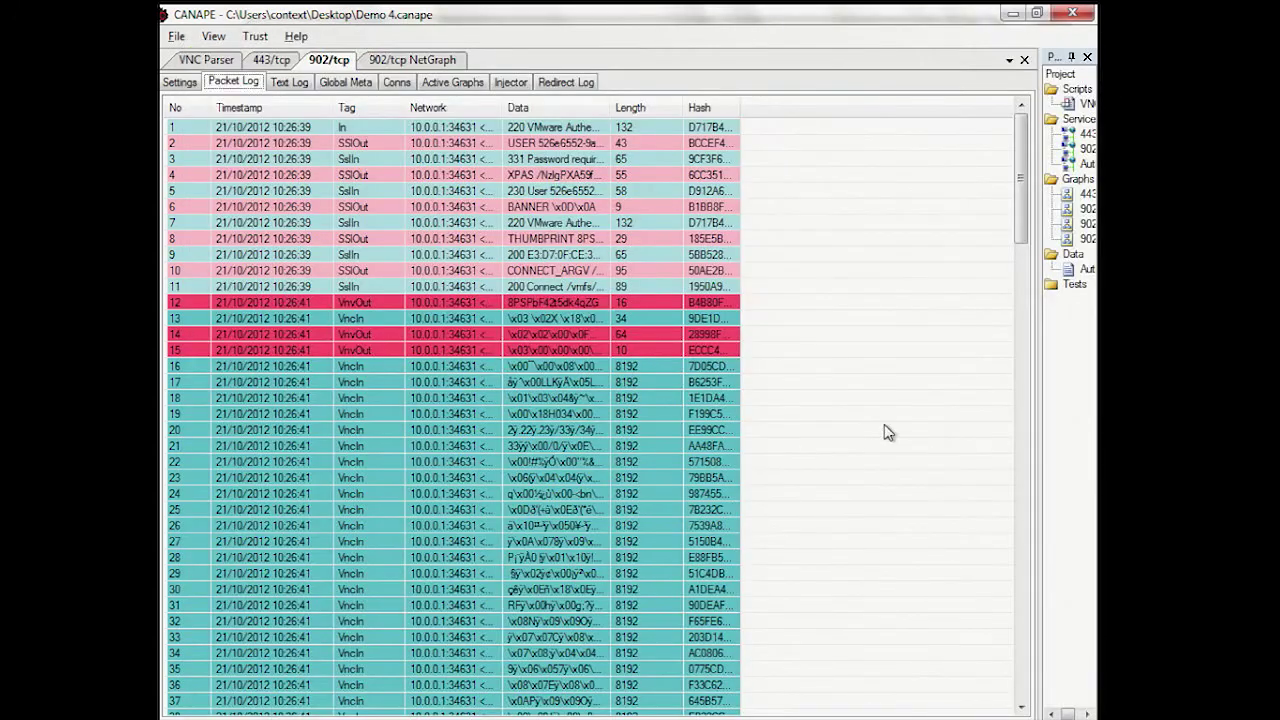
Open the AuthSSL and VNCSSL NetGraphs from the Project tree, each in its own tab.
left_click_drag(1021, 199, 1013, 675)
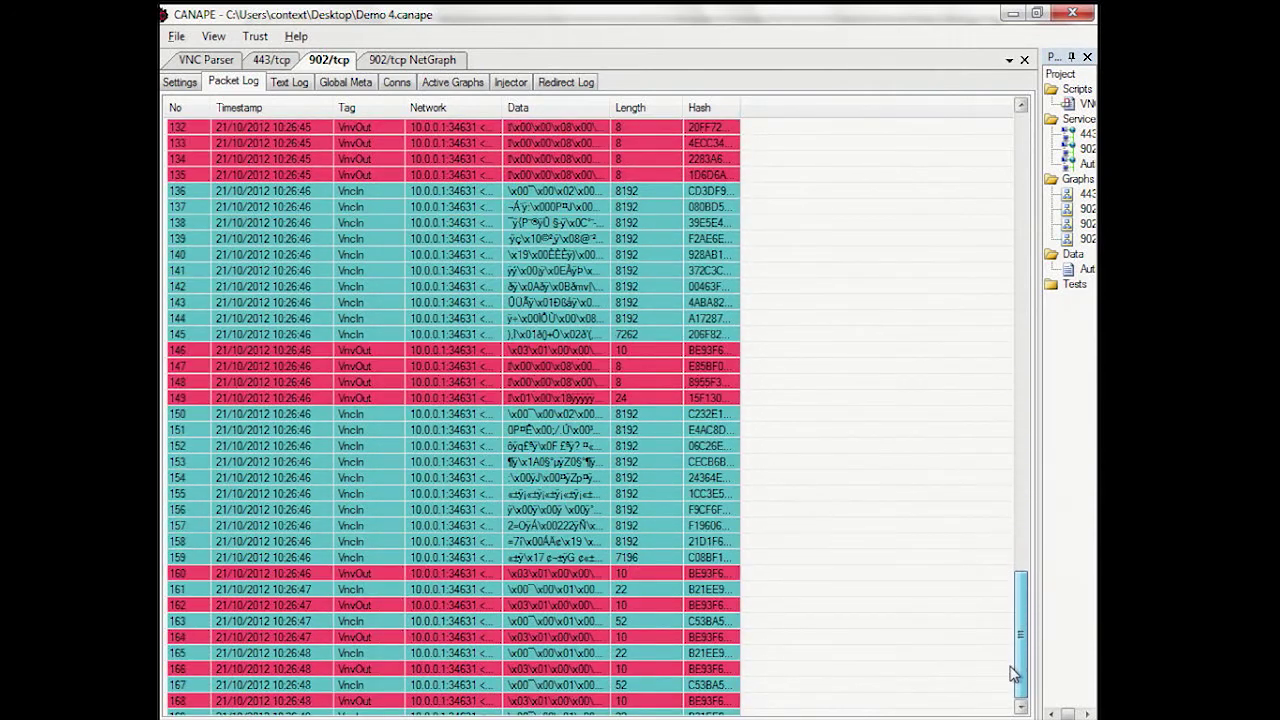
scroll(949, 380, "up", 4)
scroll(620, 260, "up", 4)
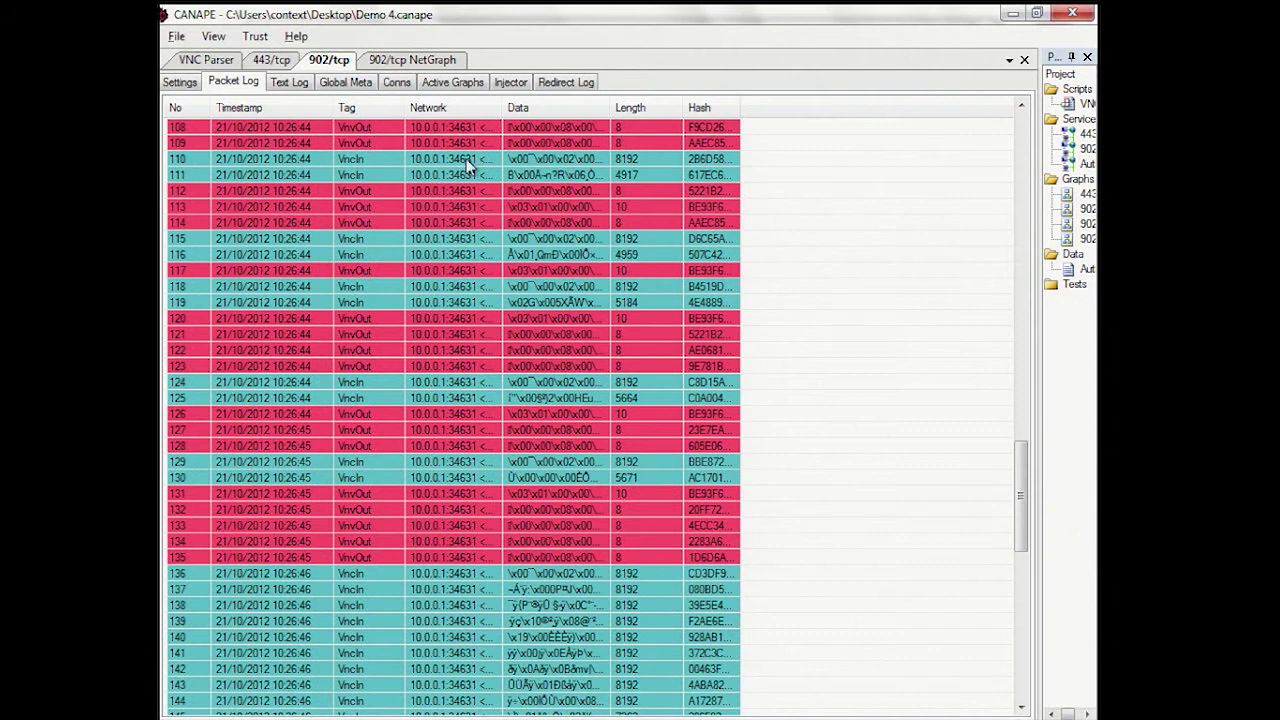
scroll(470, 165, "up", 6)
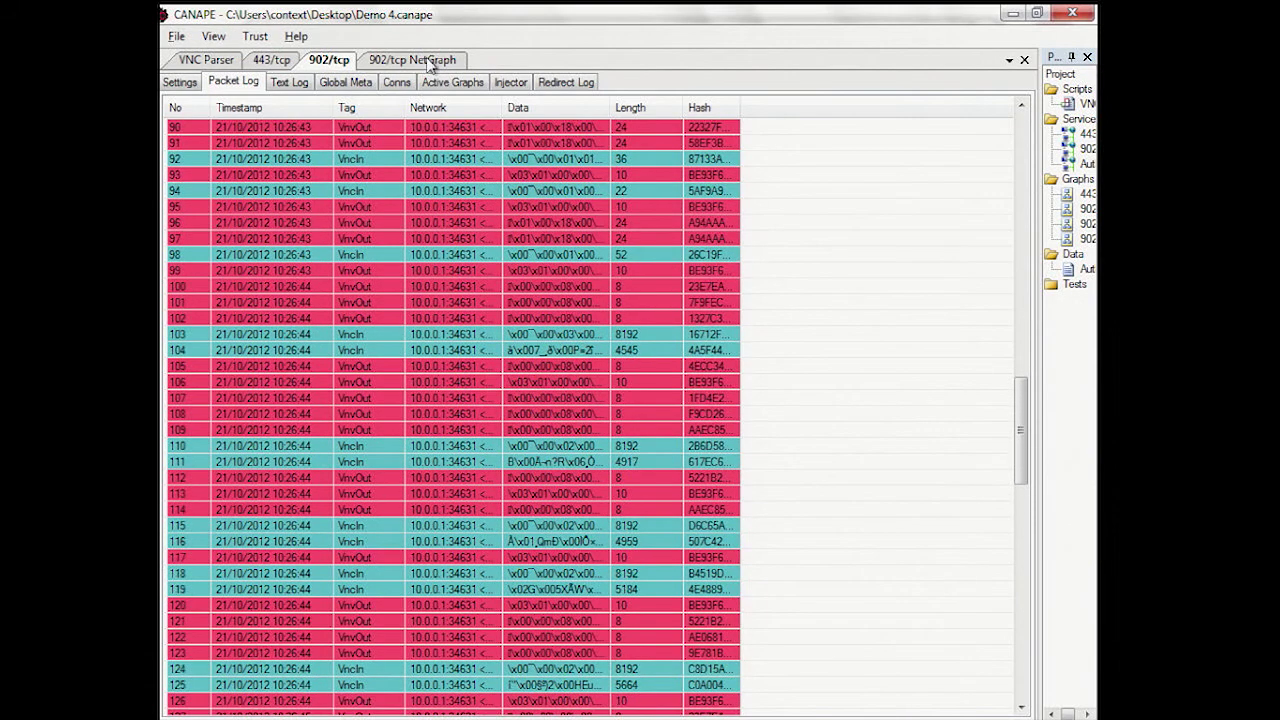
left_click(428, 60)
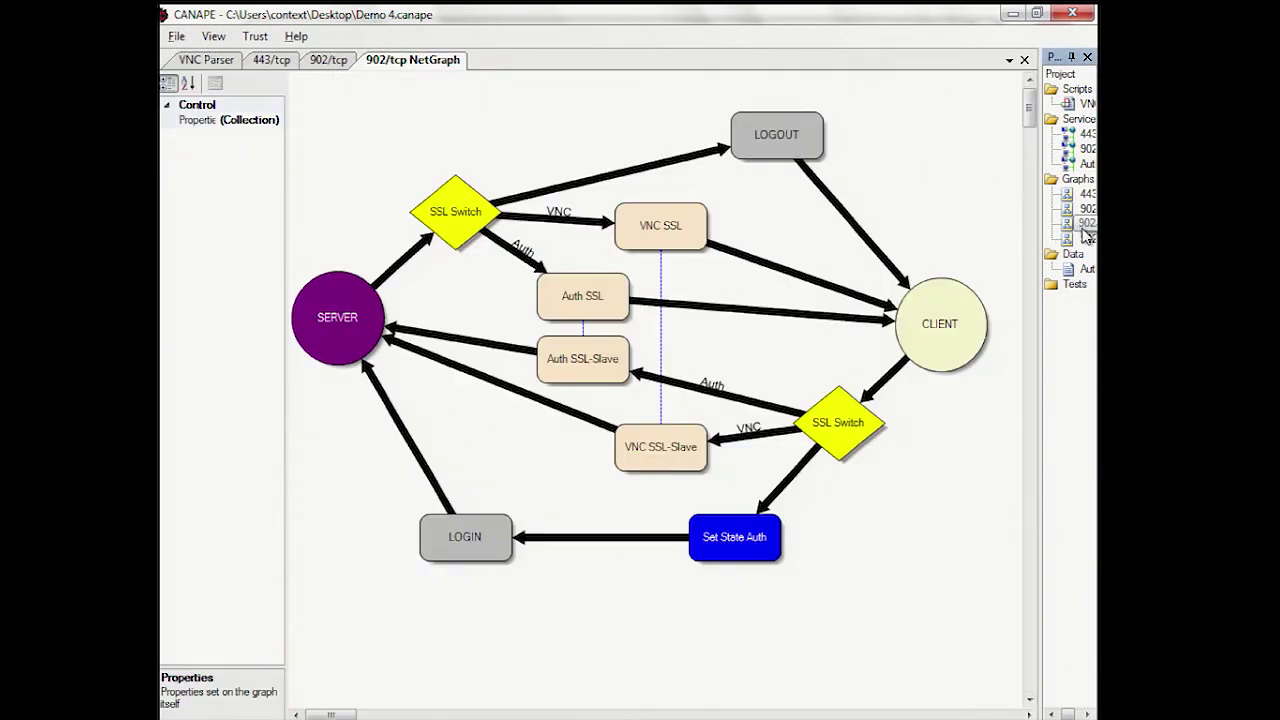
double_click(1085, 233)
double_click(1084, 238)
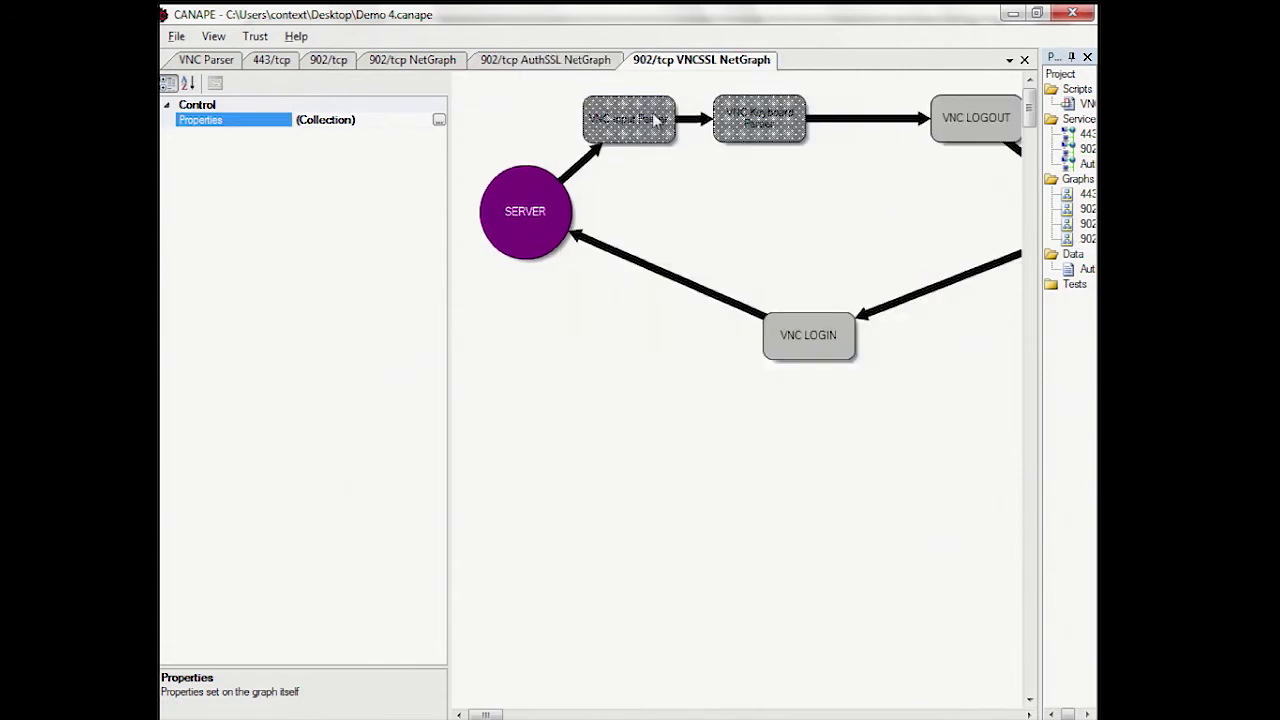
Go back to the 902/tcp packet log.
key("alt+Tab")
key("alt+Tab")
left_click(371, 60)
left_click(312, 61)
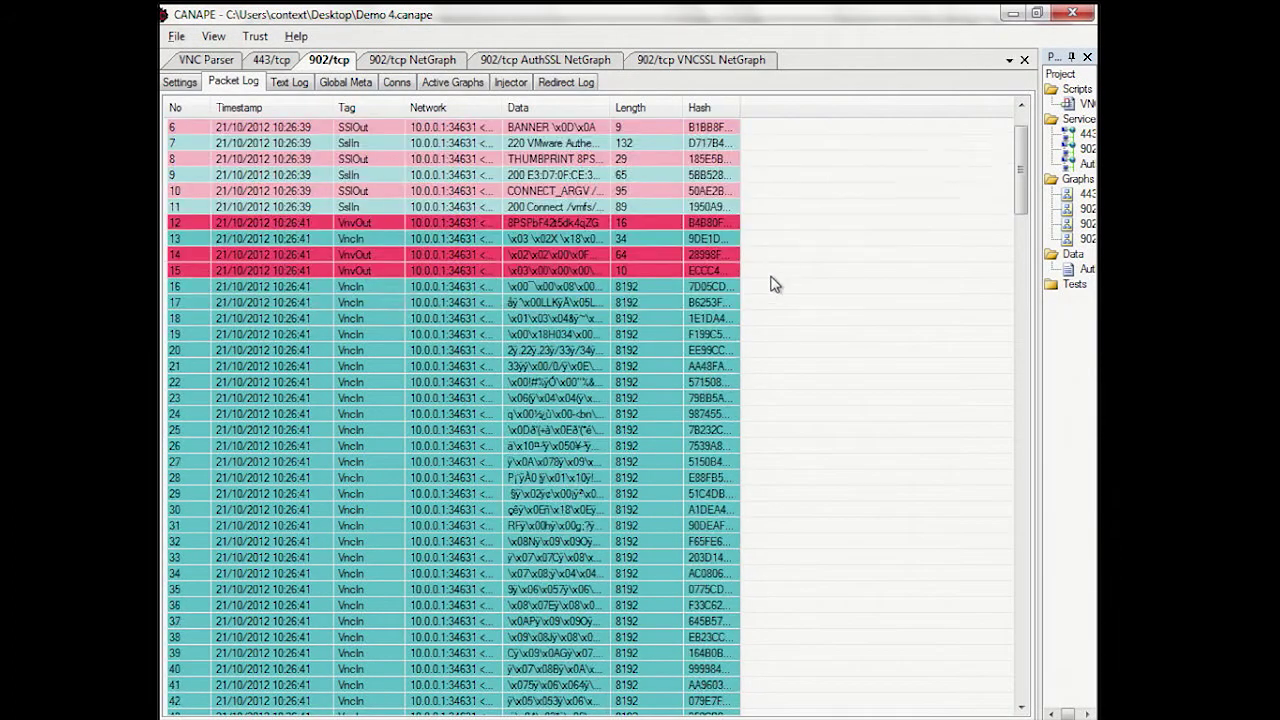
Close the Backtrack5 console, widen the Data column, and browse the packets from row 89.
key("alt+Tab")
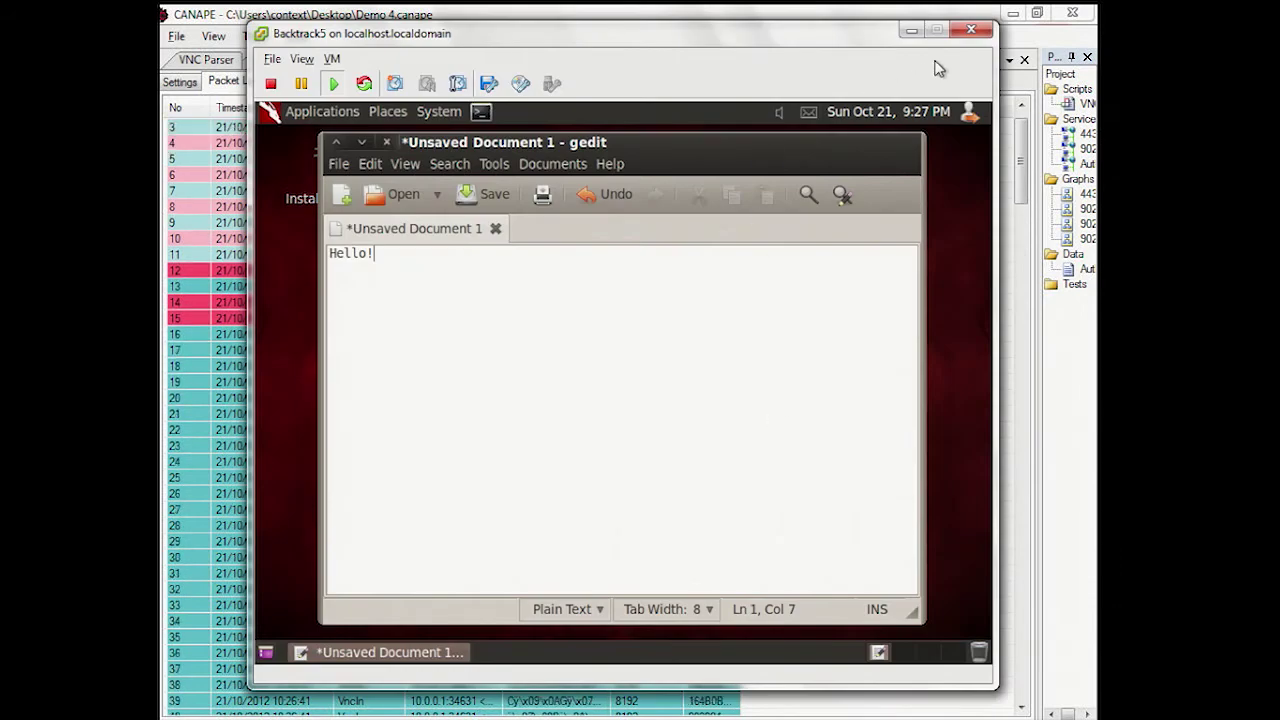
left_click(971, 29)
left_click_drag(1021, 160, 1053, 548)
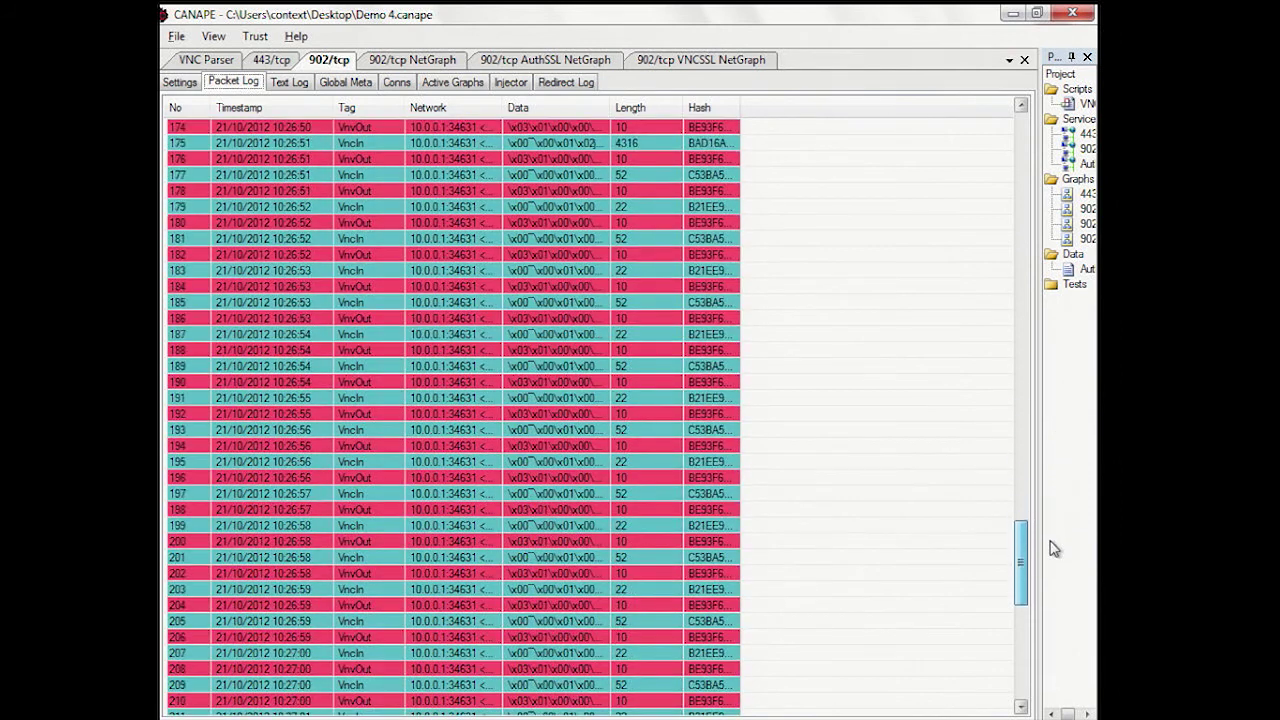
left_click_drag(610, 107, 752, 107)
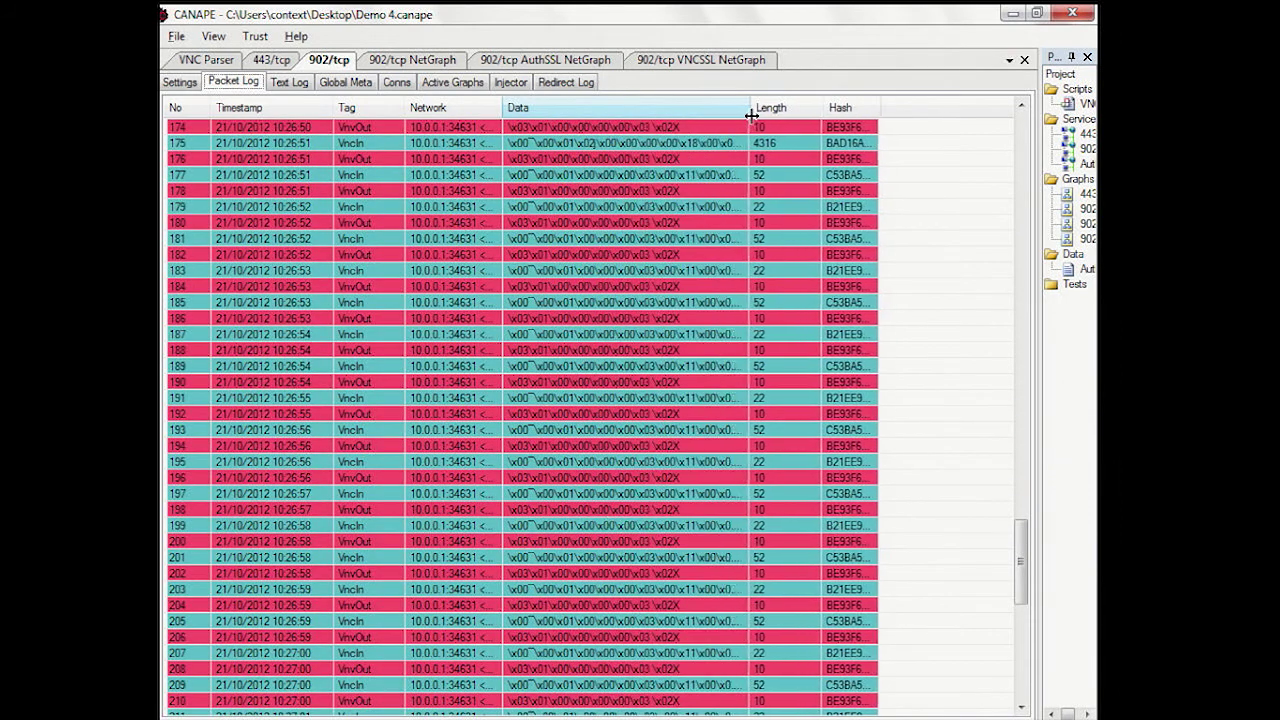
left_click_drag(1021, 585, 1007, 327)
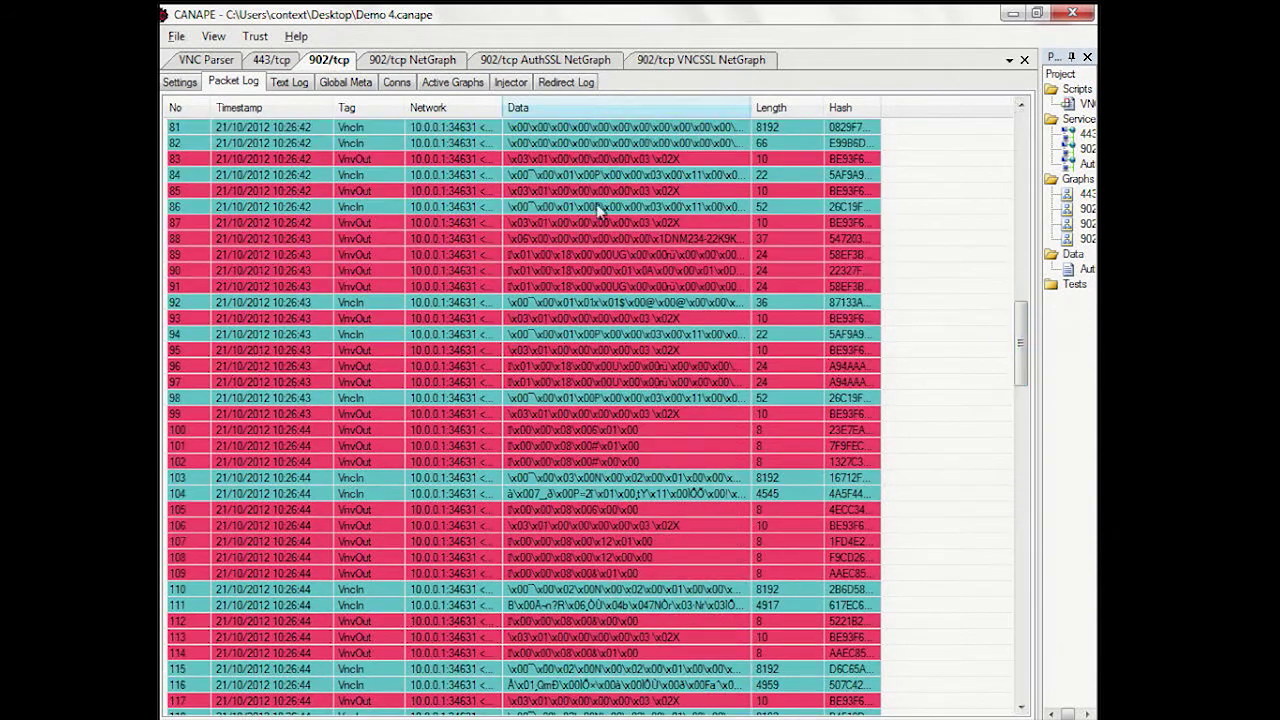
left_click(690, 254)
key("Down")
key("Down")
key("Down")
key("Down")
key("Down")
key("Down")
key("Down")
key("Down")
key("Down")
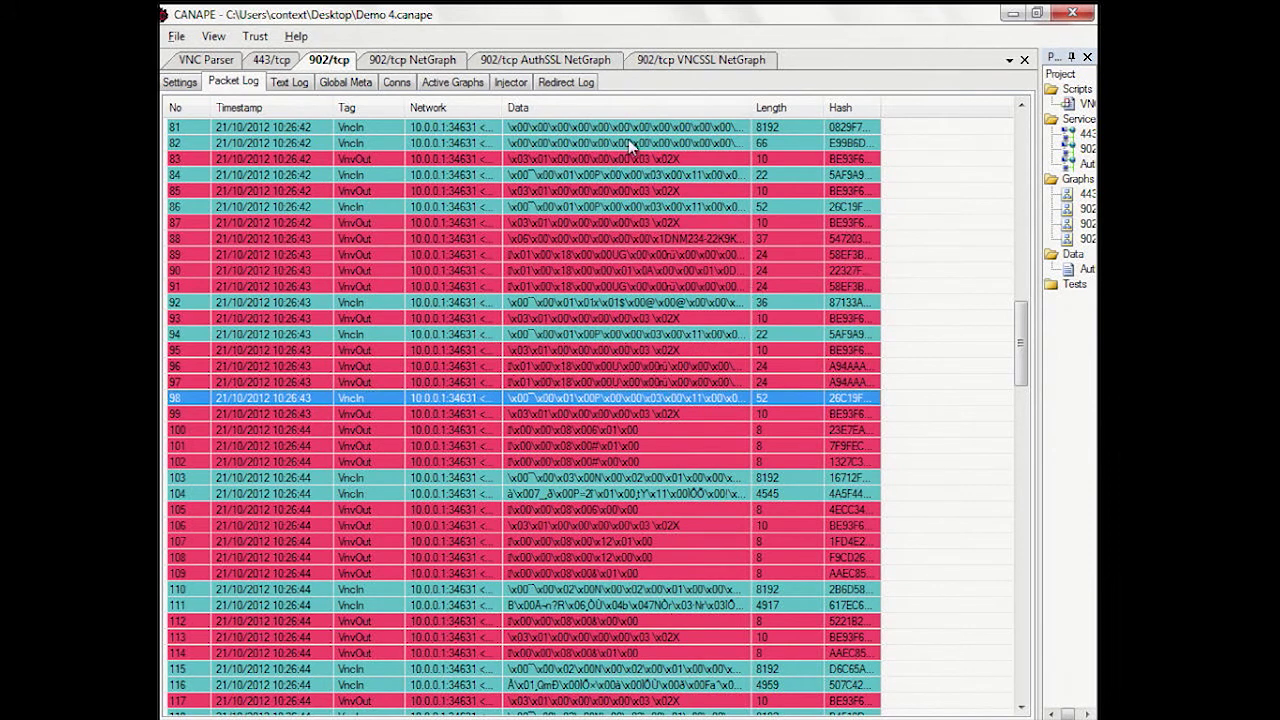
Toggle on the VNC Input Parser and VNC Keyboard Parser nodes in the VNCSSL NetGraph.
left_click(670, 61)
left_click(655, 132)
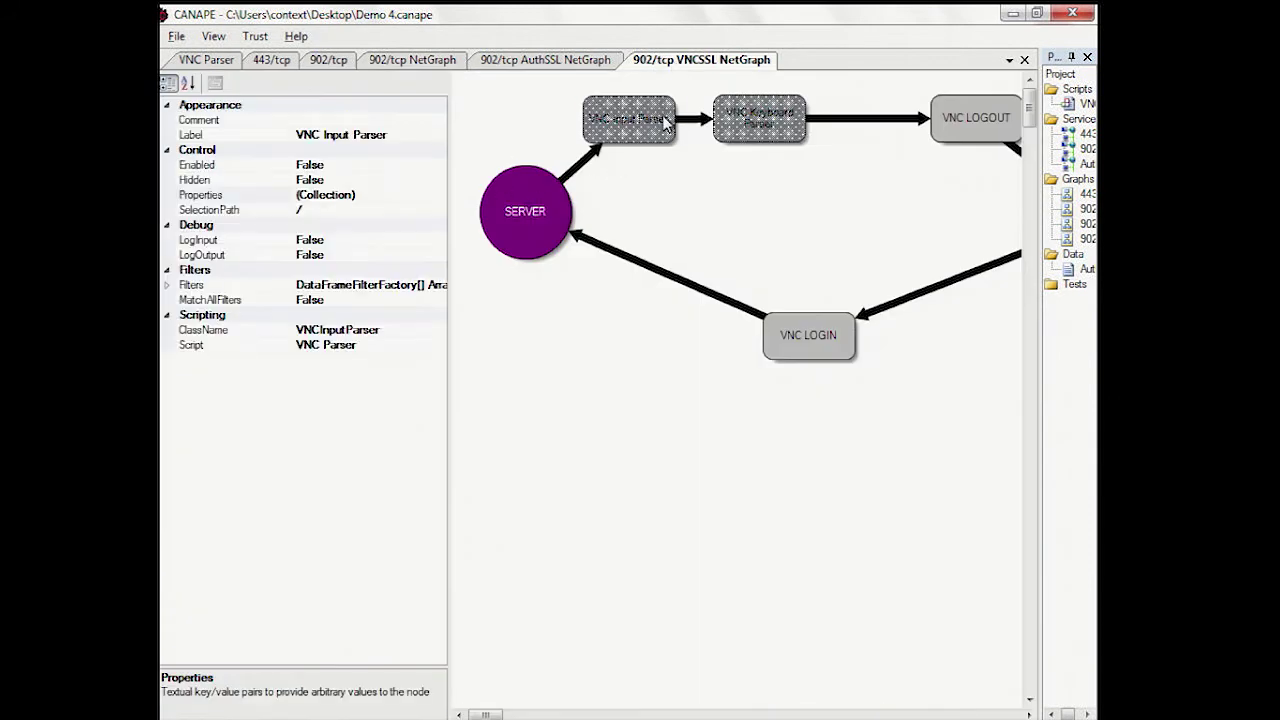
right_click(661, 118)
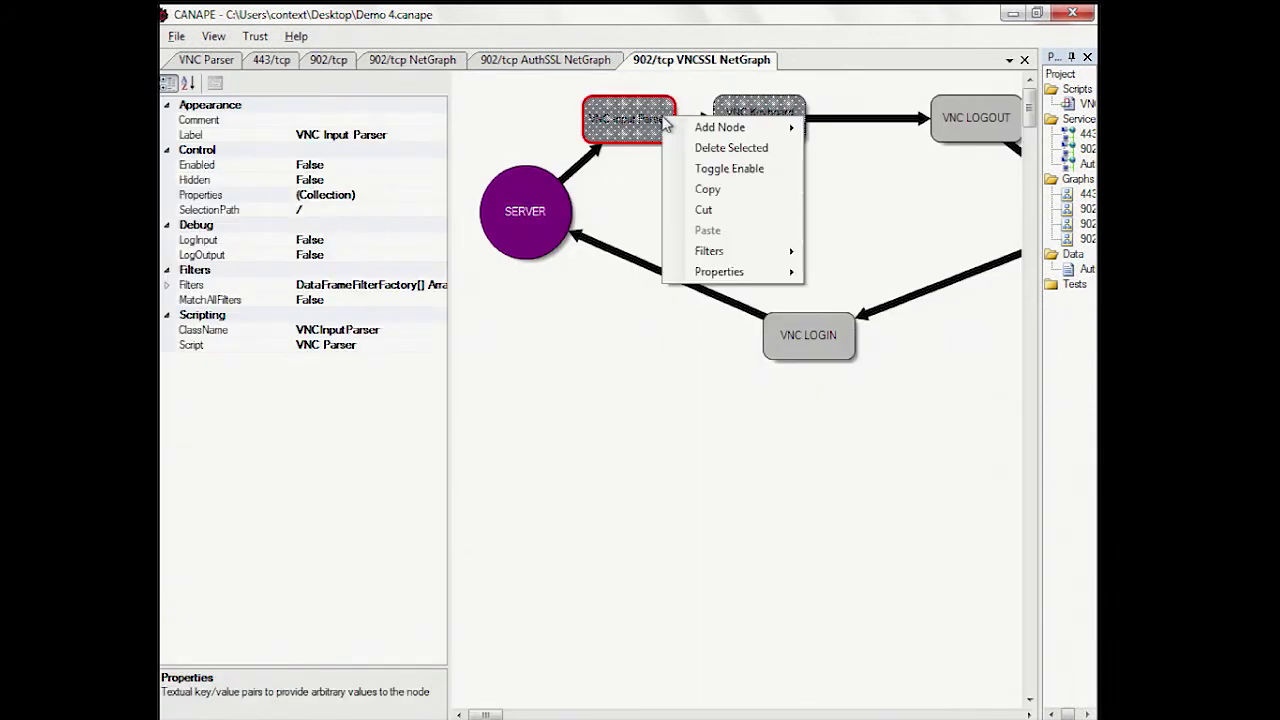
left_click(766, 170)
left_click(757, 116)
right_click(756, 118)
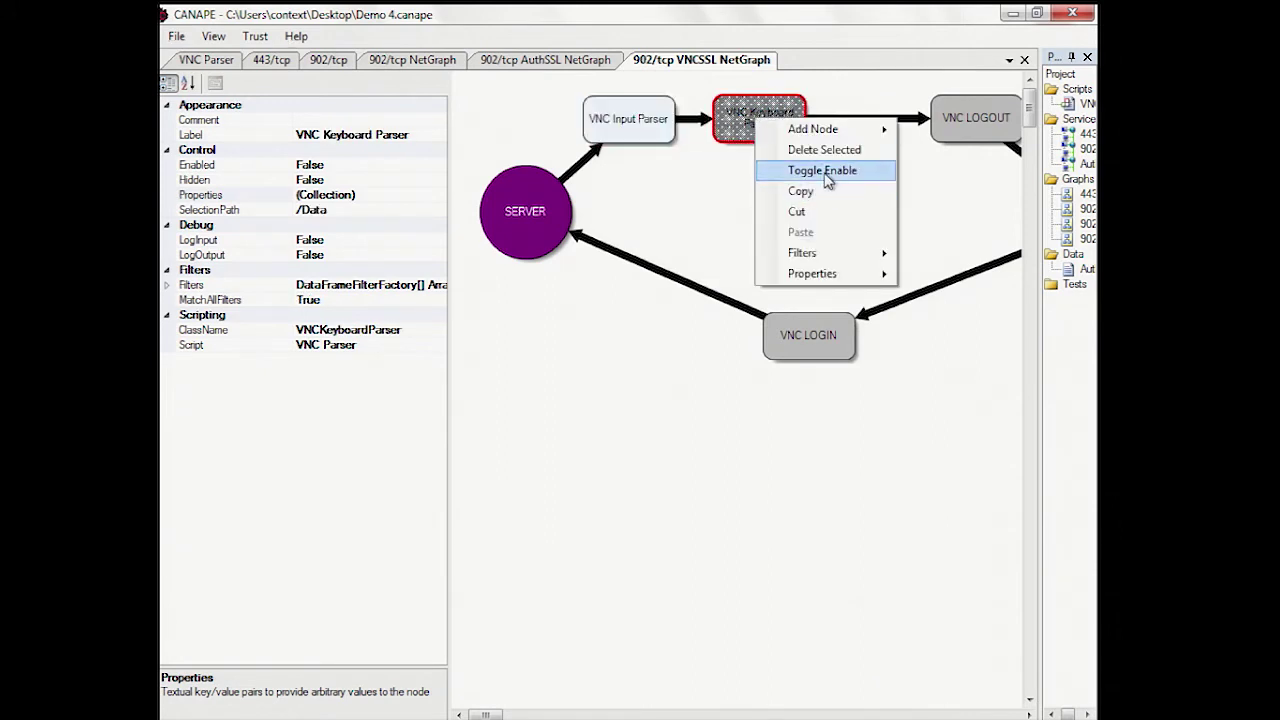
left_click(822, 170)
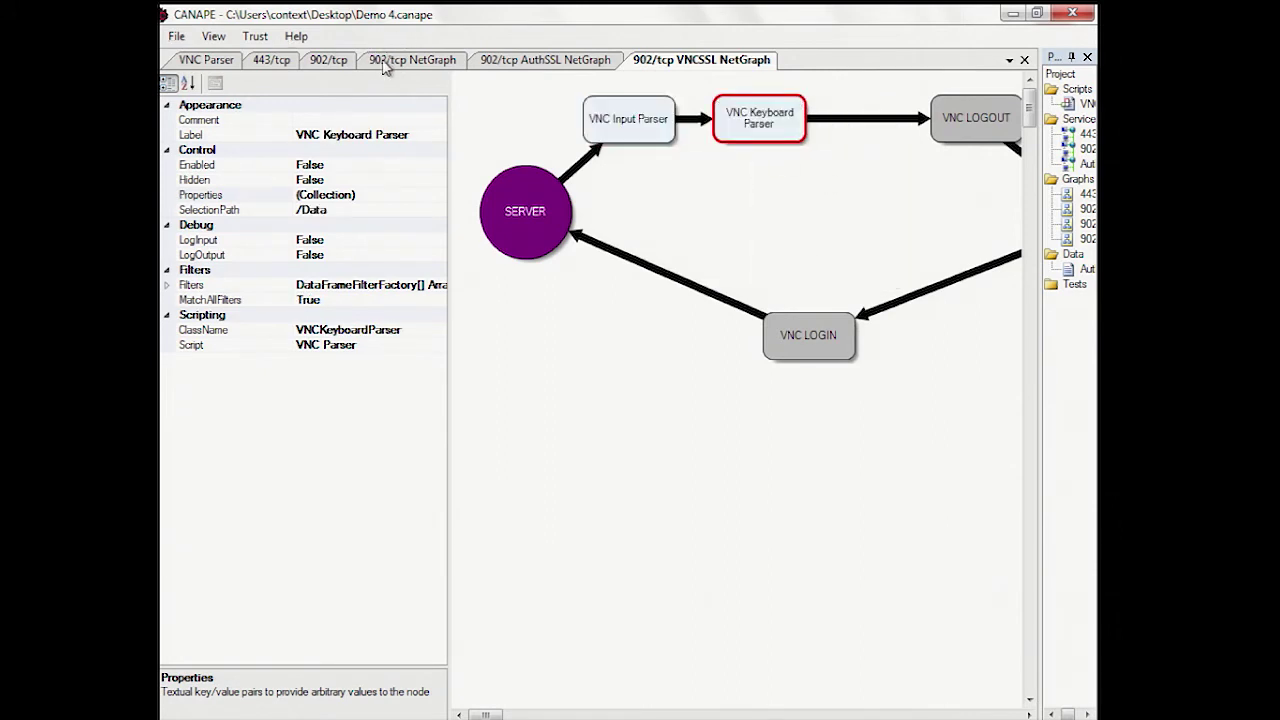
Return to the 902/tcp packet log and select a packet.
left_click(372, 62)
left_click(328, 62)
left_click(526, 190)
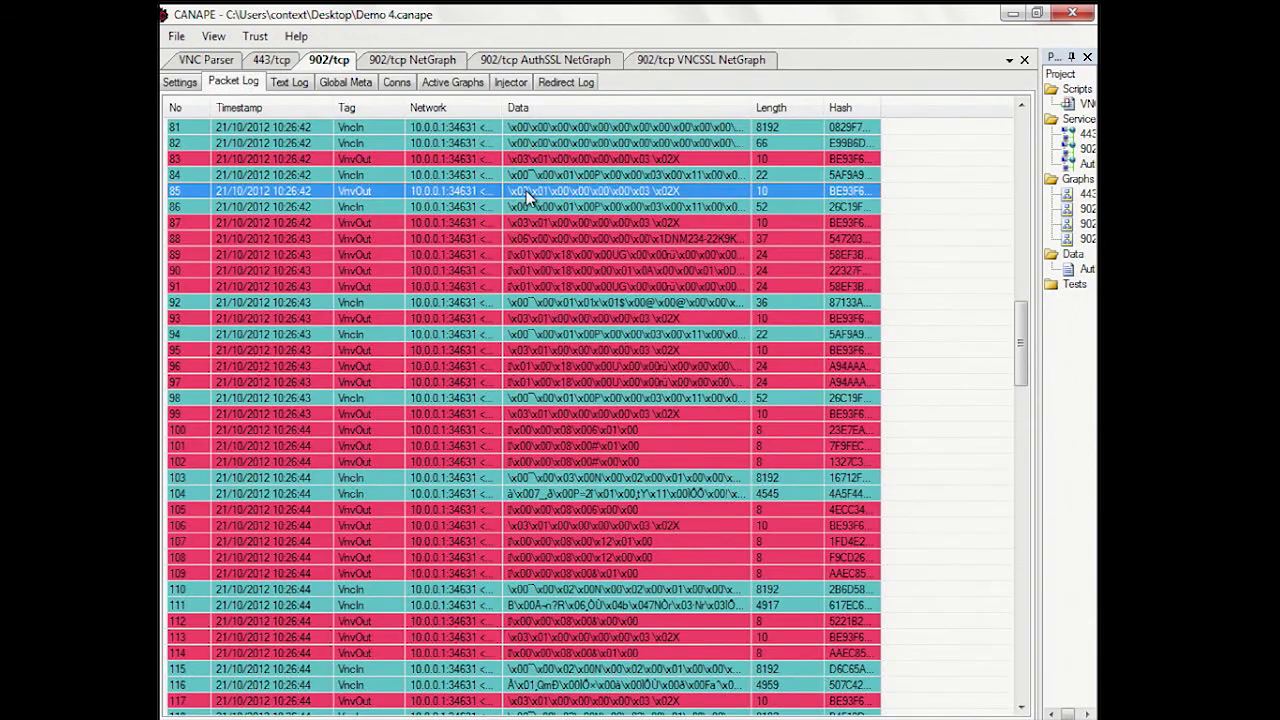
Clear the packet log, launch the Backtrack5 console from vSphere Client, then return to CANAPE.
key("Delete")
key("Return")
key("alt+Tab")
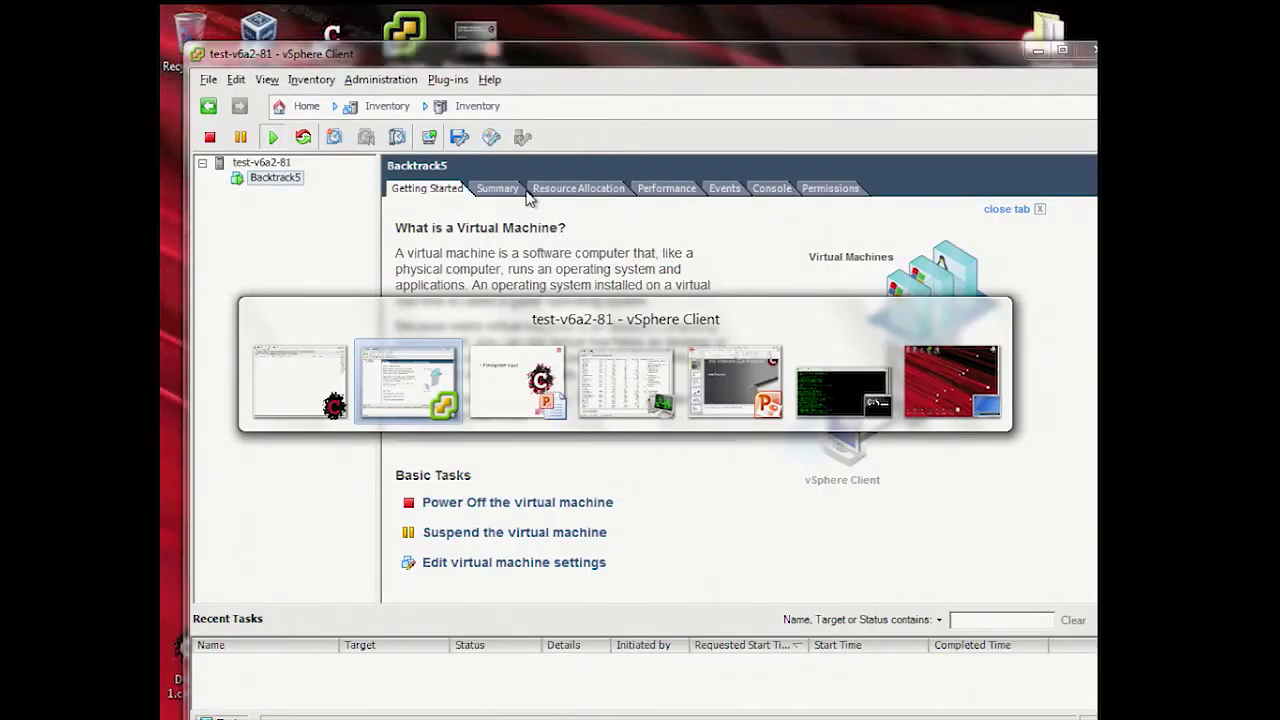
left_click(424, 140)
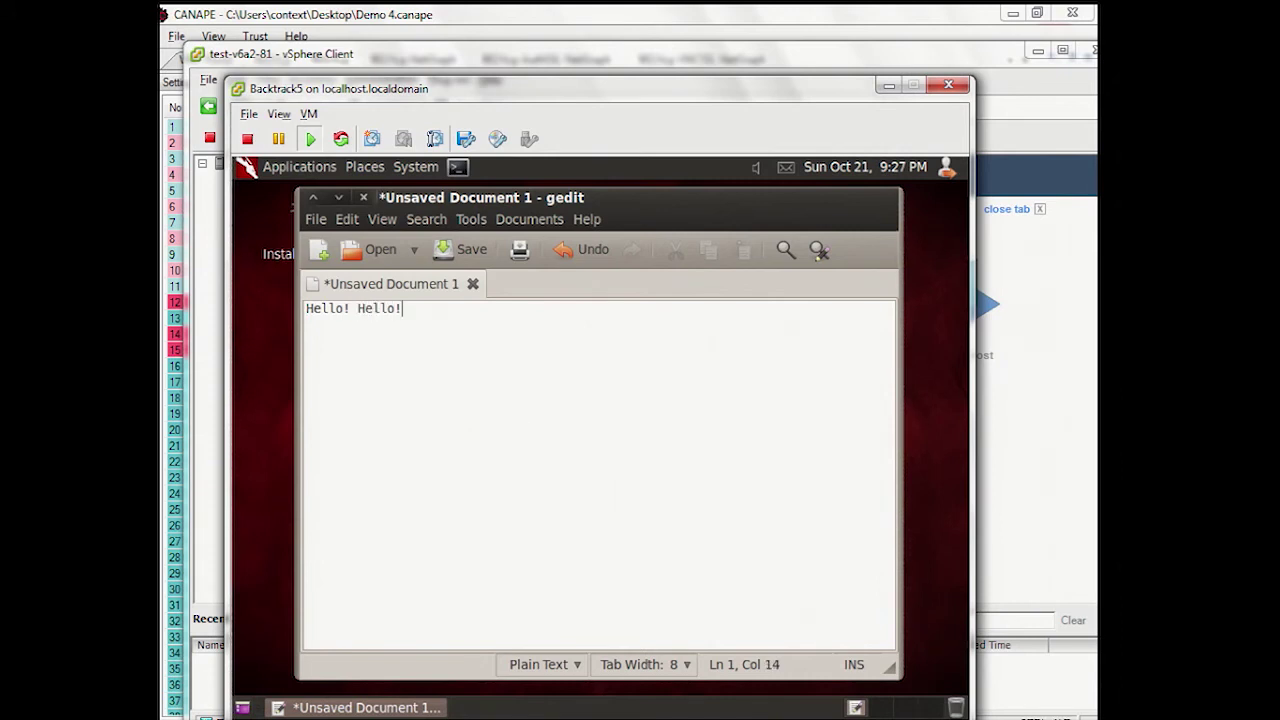
key("alt+Tab")
key("alt+Tab")
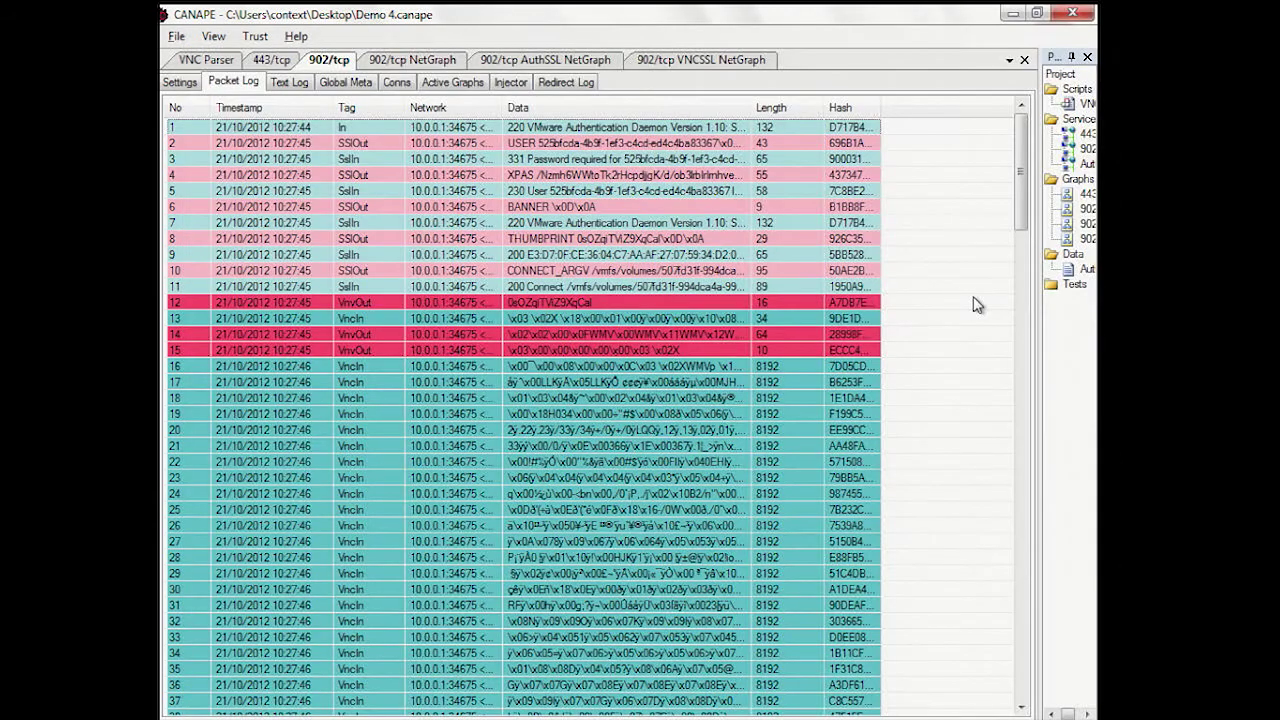
Step through the decoded packet rows from 98 to 112, ending on the ScanCode 35 keyboard packet.
left_click_drag(1028, 136, 736, 413)
left_click(736, 413)
key("Down")
key("Down")
key("Down")
key("Down")
key("Down")
key("Down")
key("Down")
key("Down")
key("Down")
key("Down")
key("Down")
key("Down")
key("Down")
key("Down")
key("Down")
key("Down")
key("Down")
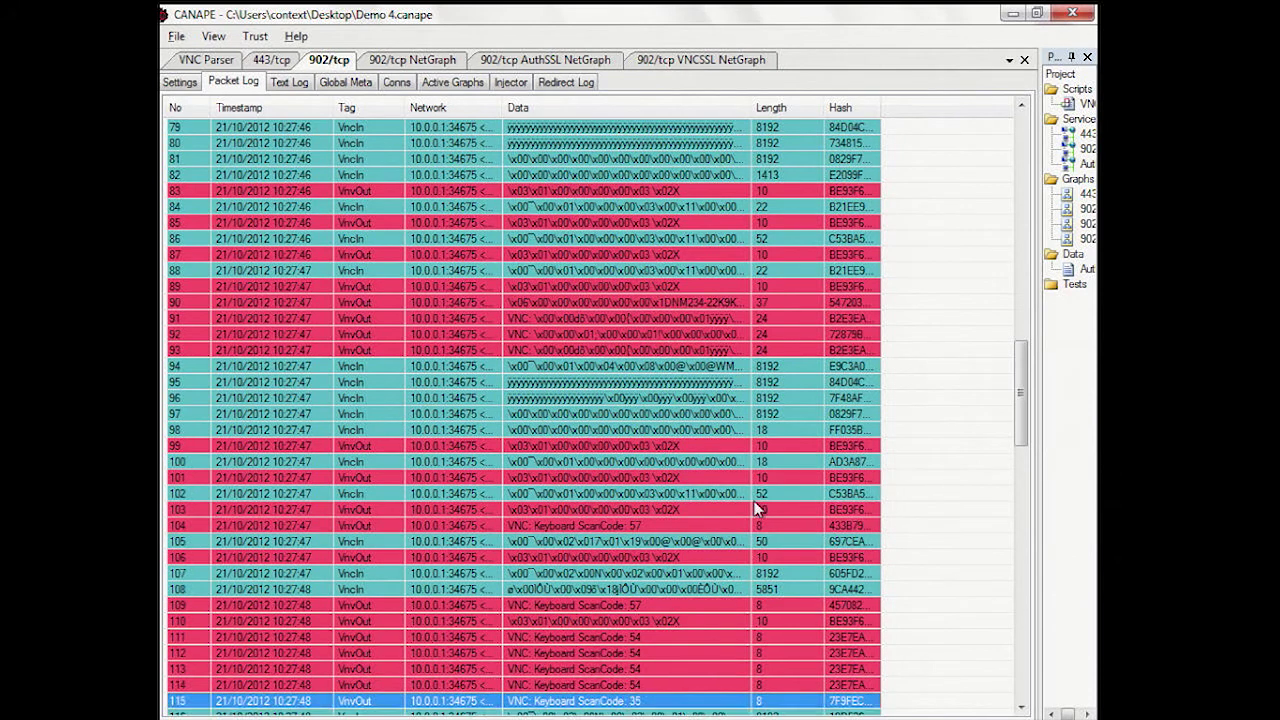
key("Up")
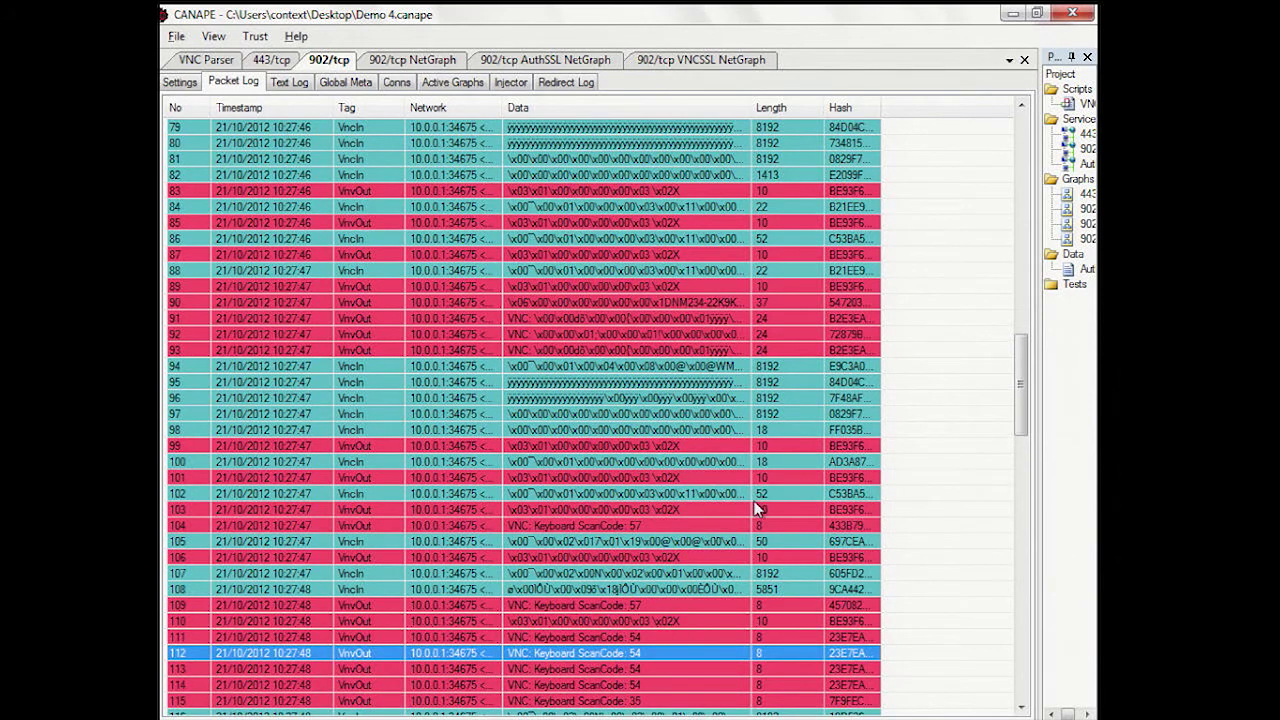
key("Down")
key("Down")
key("Down")
key("Down")
key("Down")
key("Down")
key("Down")
key("Down")
key("Down")
key("Down")
key("Down")
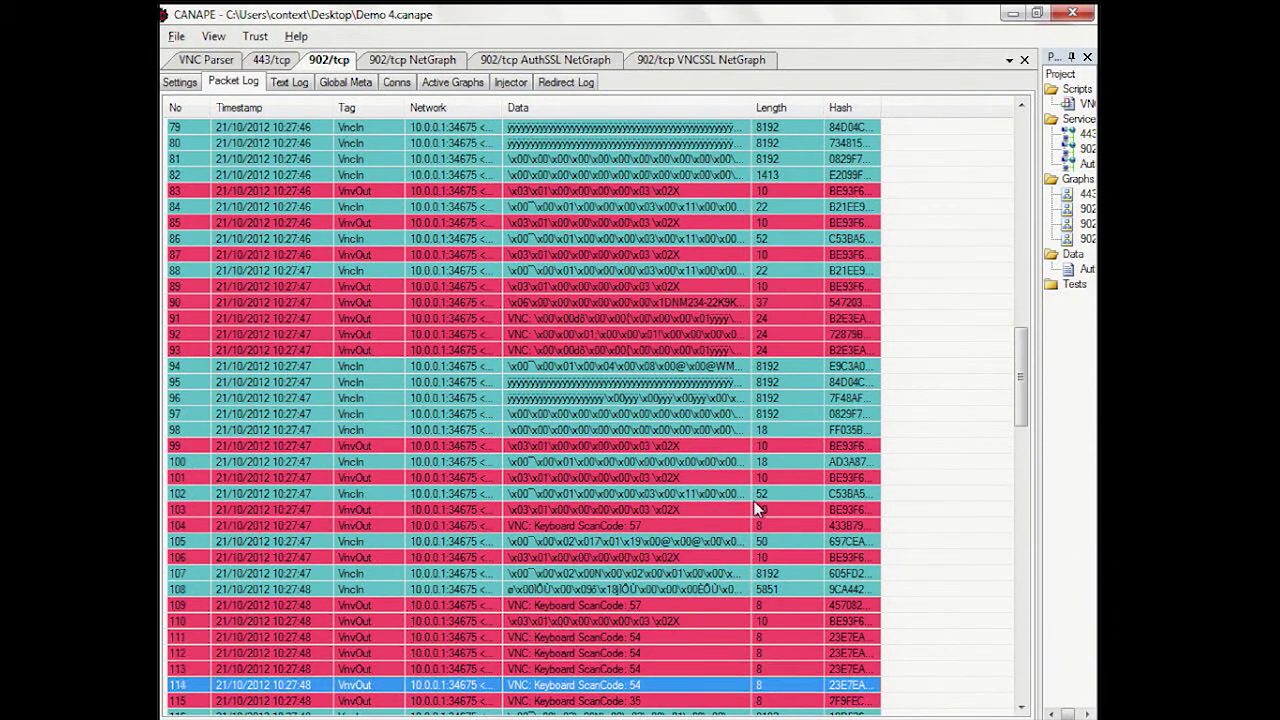
key("Down")
key("Down")
key("Down")
key("Down")
key("Down")
key("Down")
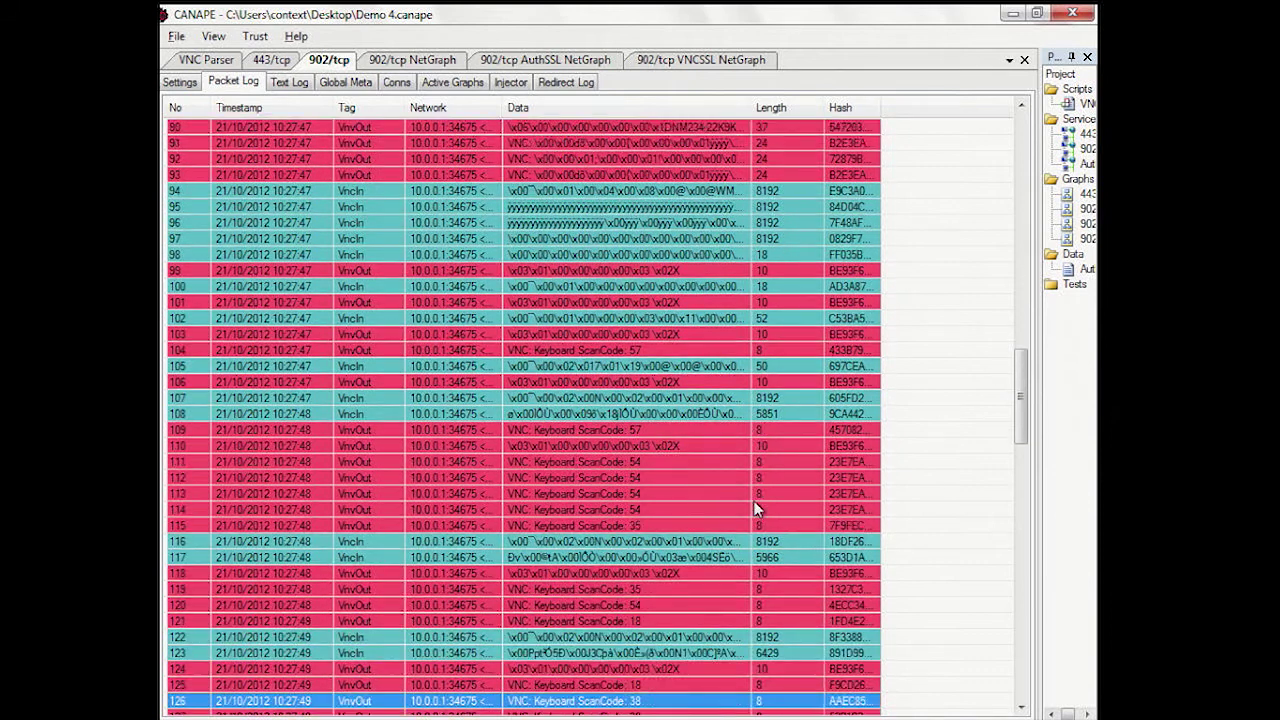
key("Up")
key("Up")
key("Up")
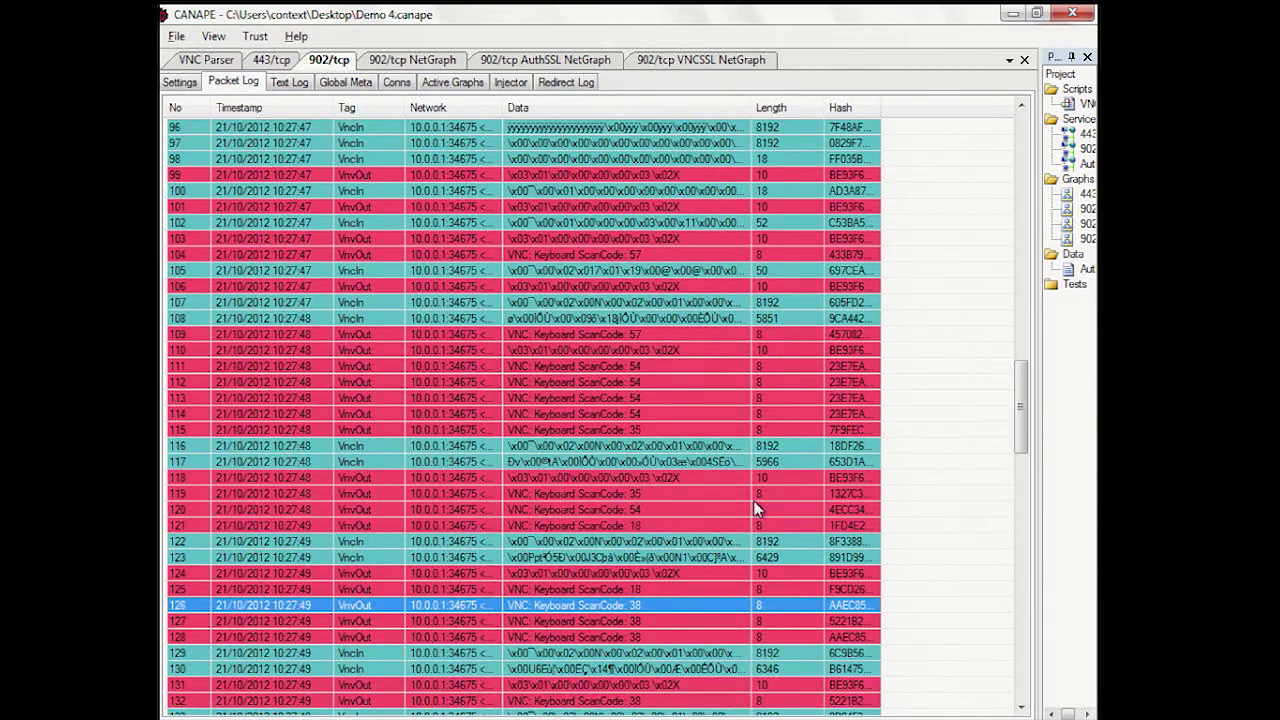
key("Up")
key("Up")
key("Up")
key("Up")
key("Up")
key("Up")
key("Up")
key("Up")
key("Up")
key("Up")
key("Up")
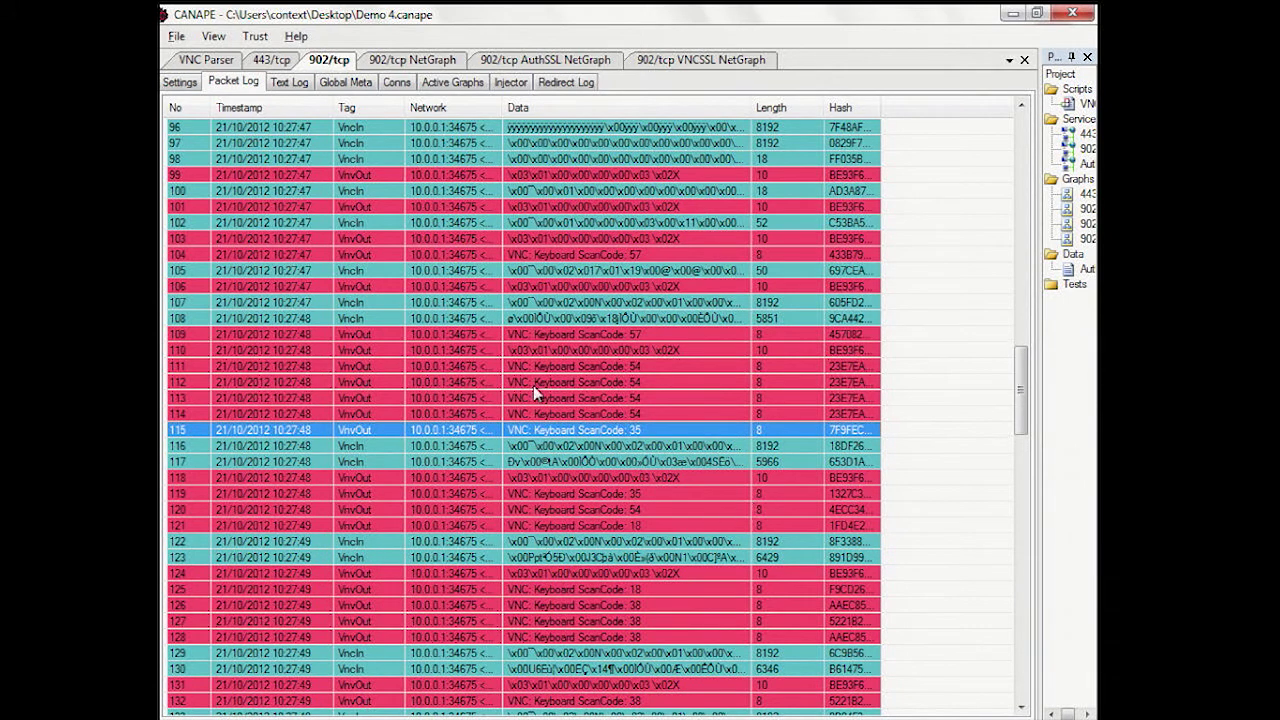
Compare against the VNC gedit session, then bring up the 902/tcp AuthSSL NetGraph.
key("alt+Tab")
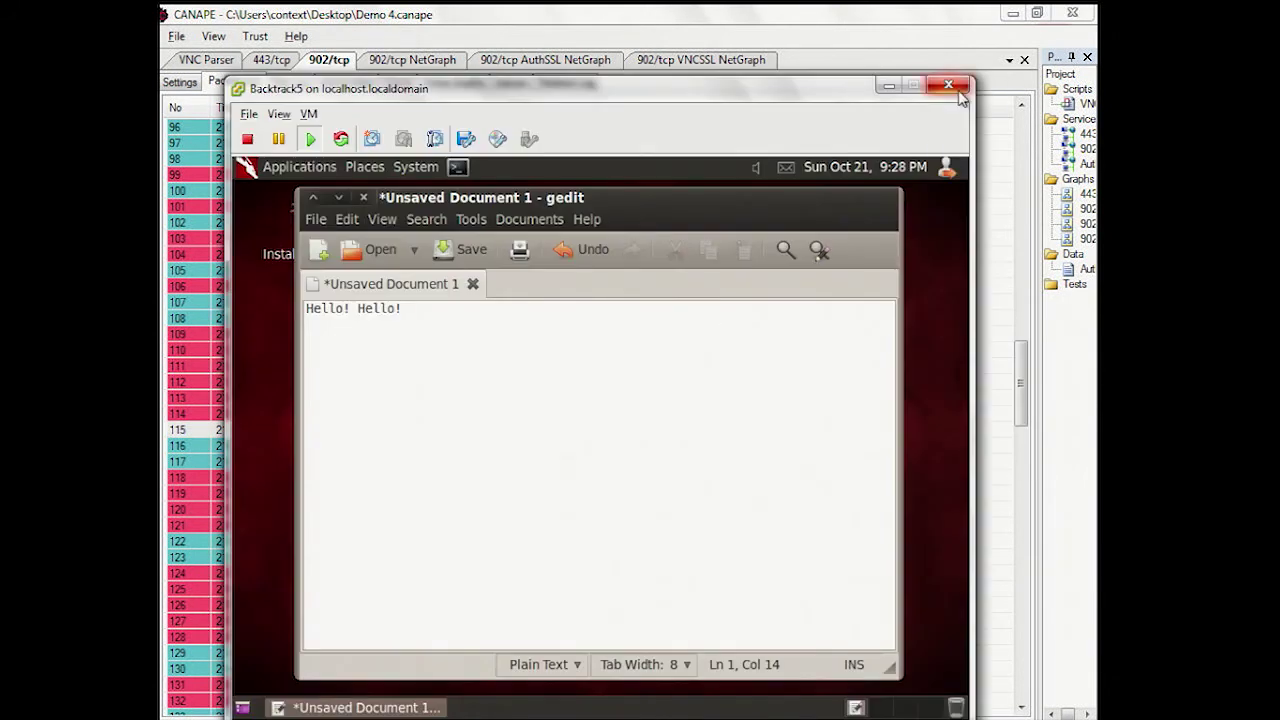
key("alt+Tab")
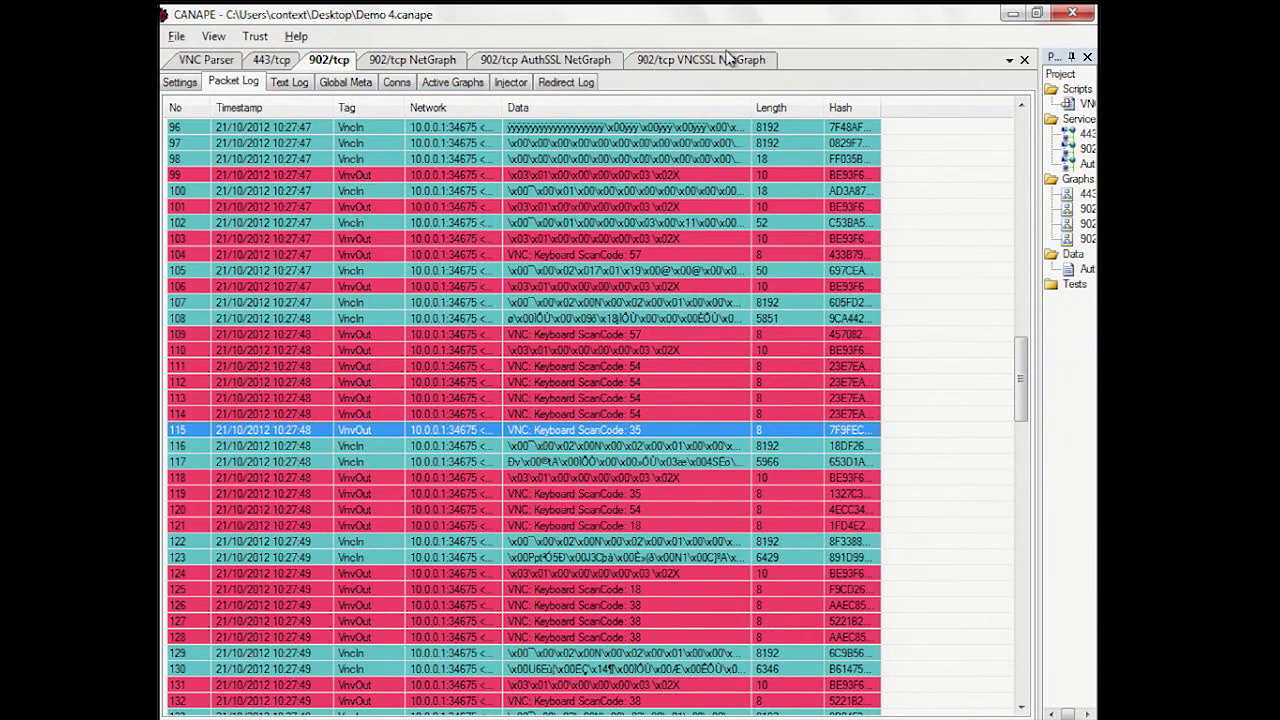
left_click(400, 60)
left_click(517, 66)
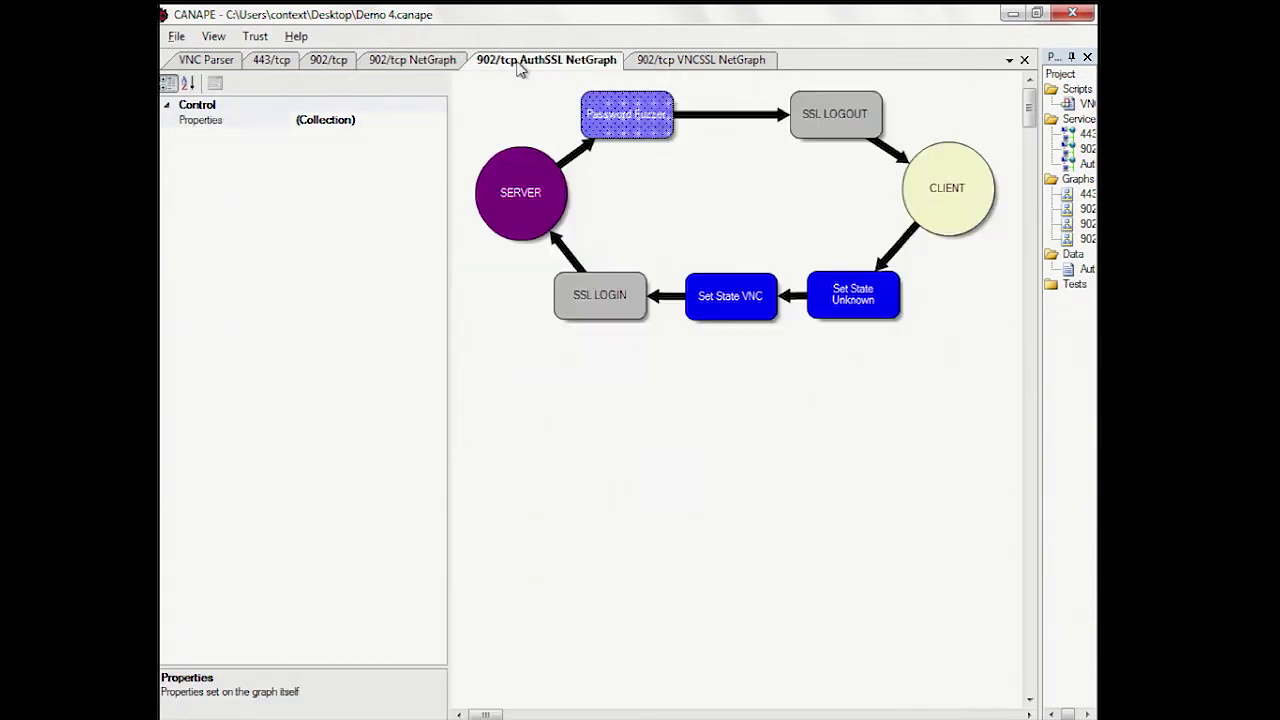
Add a new sequence to the VNC Parser's Sequences folder.
left_click(184, 64)
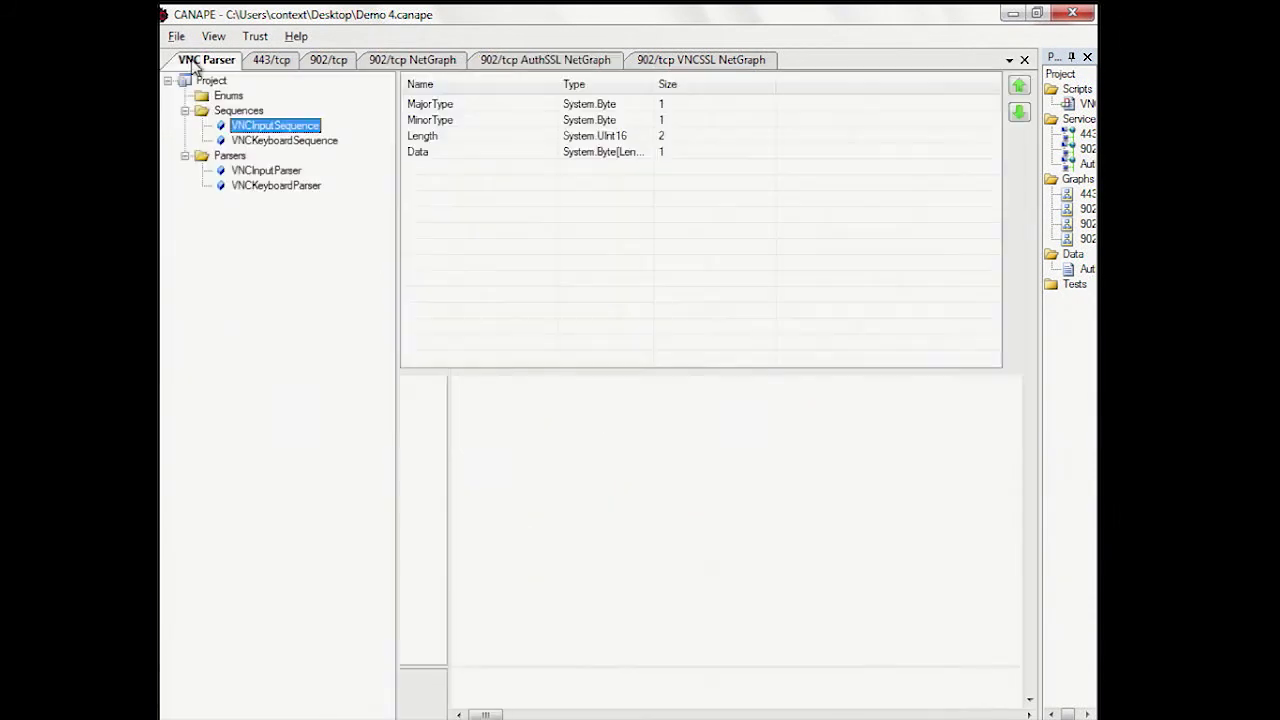
right_click(268, 112)
left_click(236, 110)
right_click(233, 110)
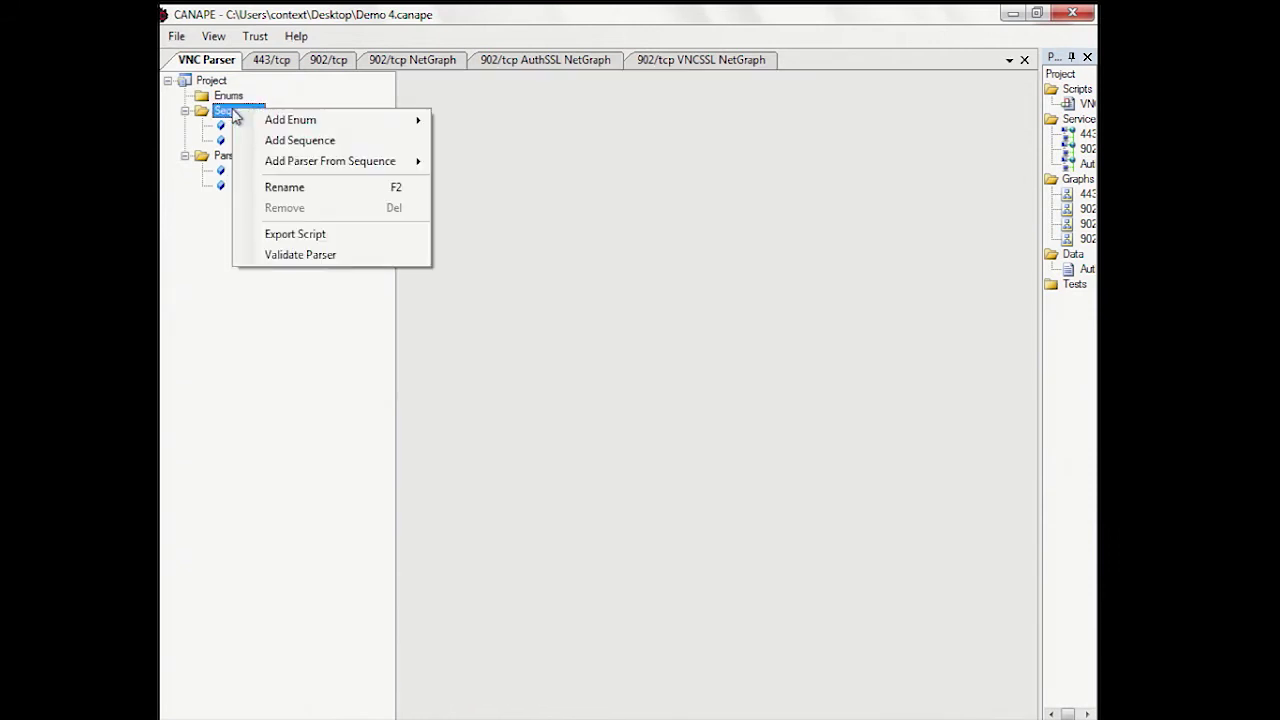
mouse_move(403, 164)
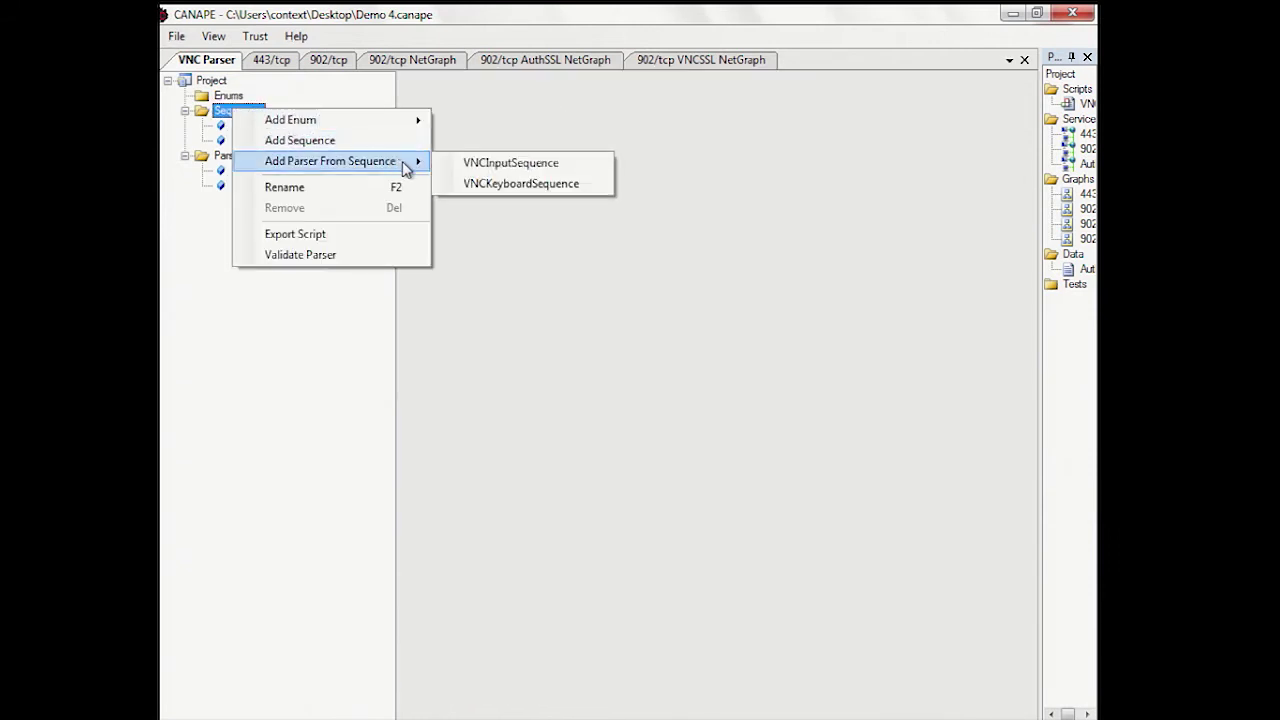
left_click(380, 144)
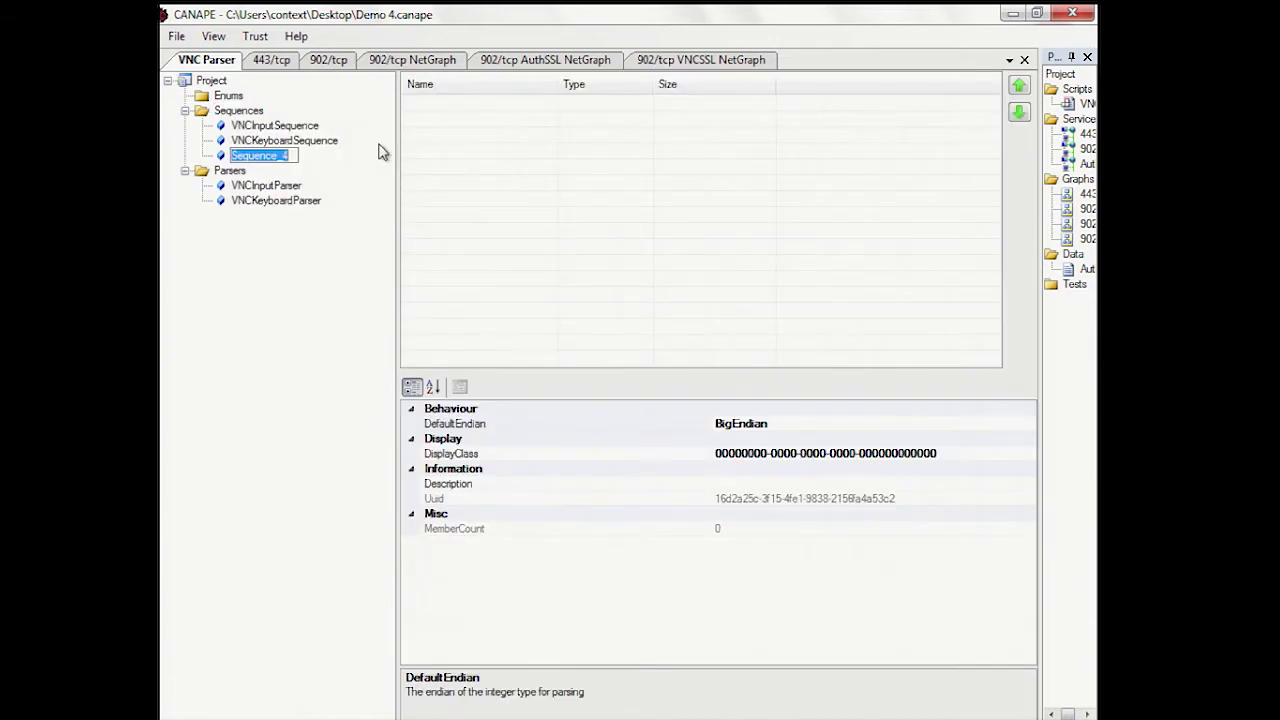
Name the sequence VNCMouseInput and add three unsigned 32-bit Int members.
type("VNCMouseInput")
key("Return")
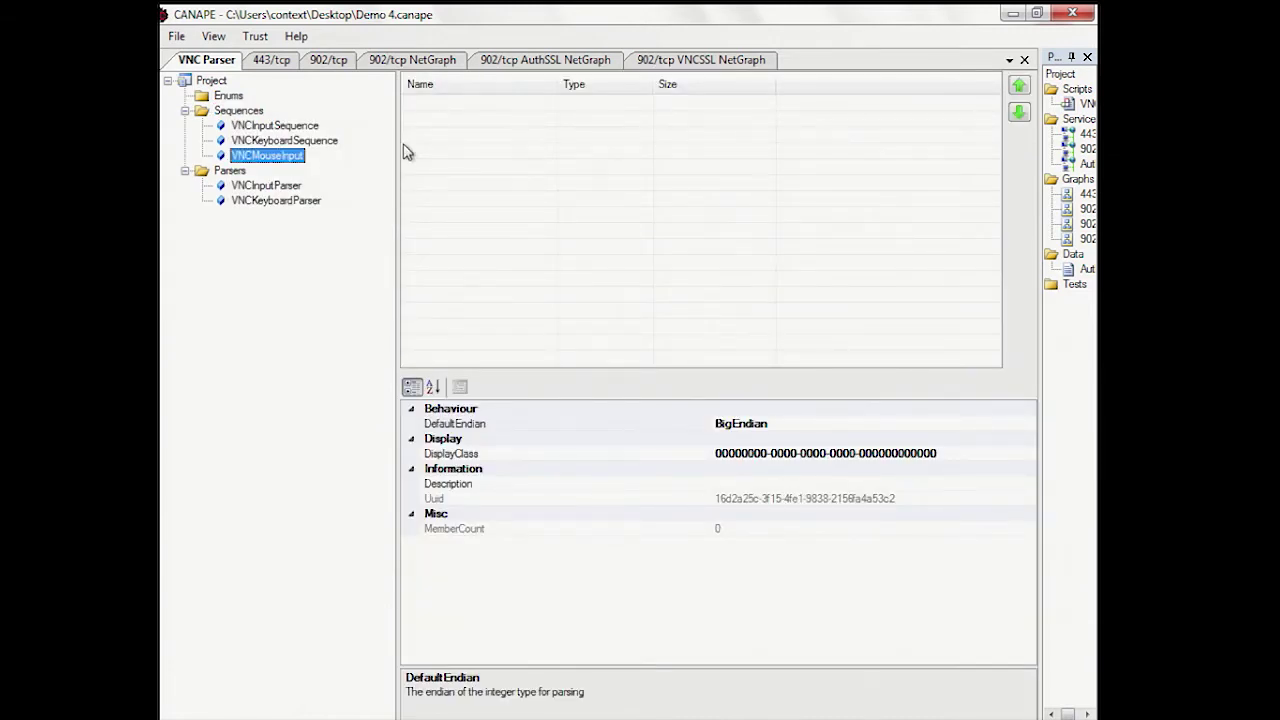
right_click(427, 143)
mouse_move(513, 160)
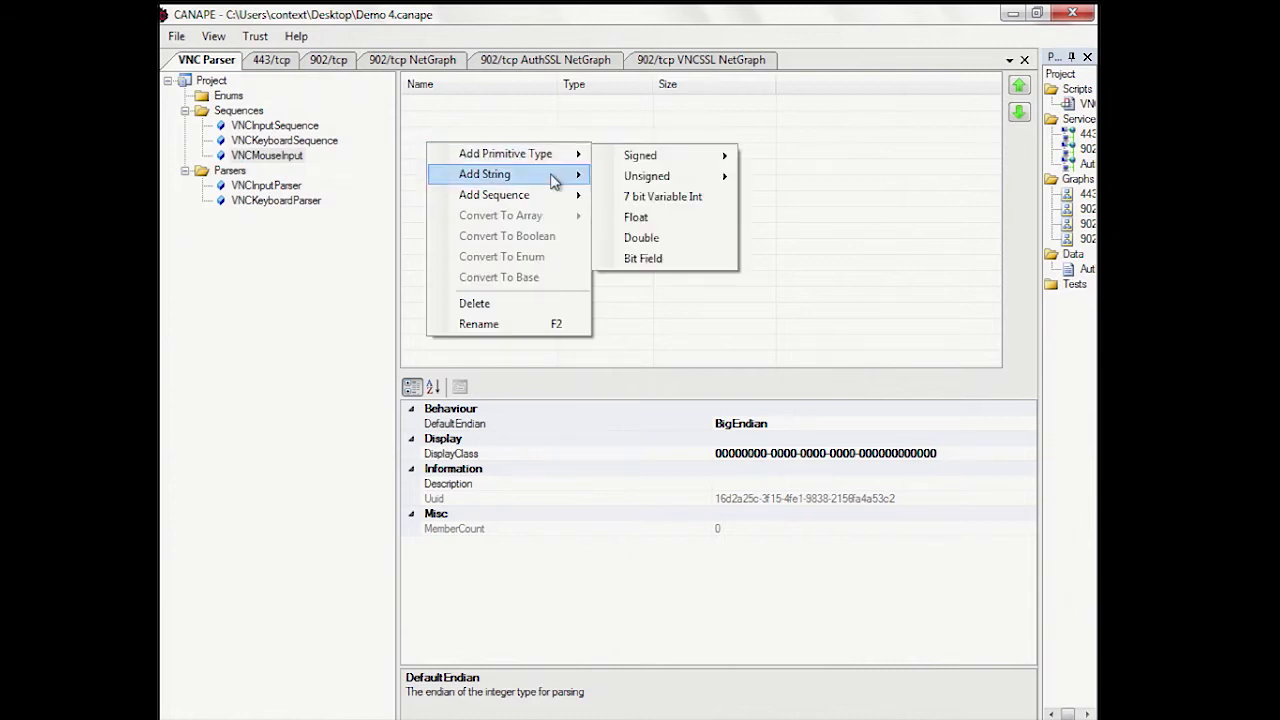
mouse_move(700, 178)
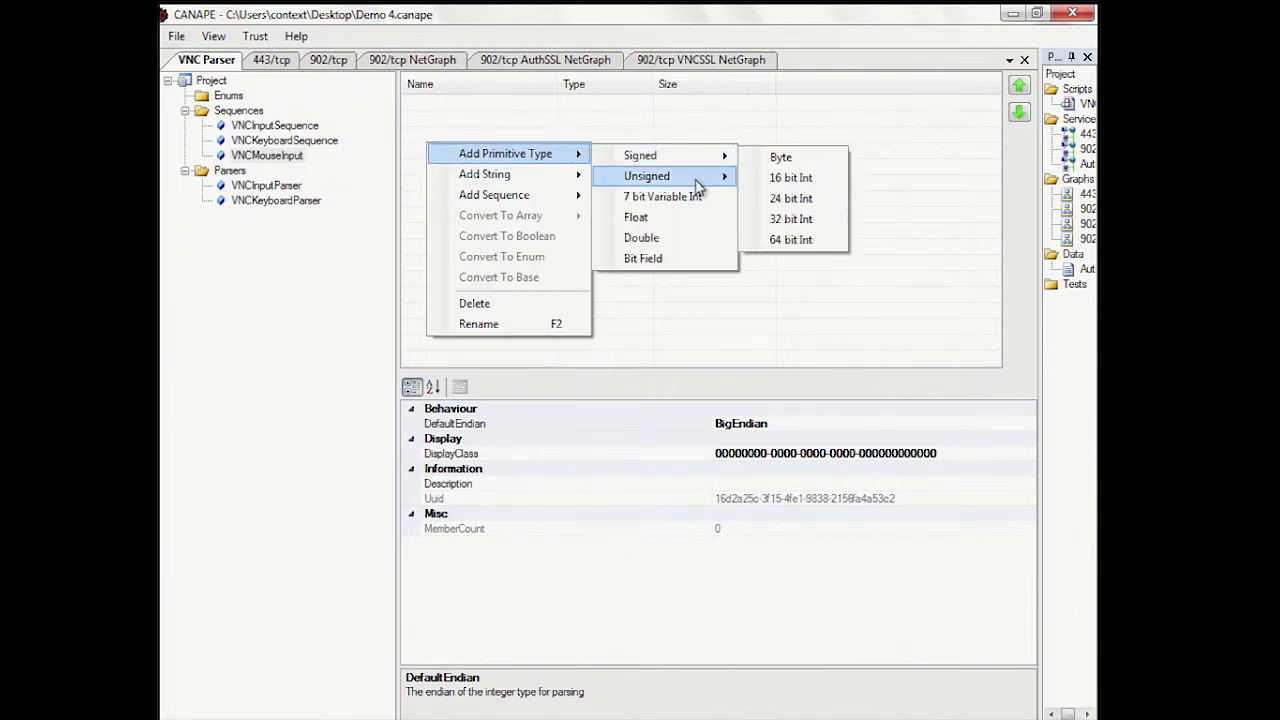
left_click(806, 248)
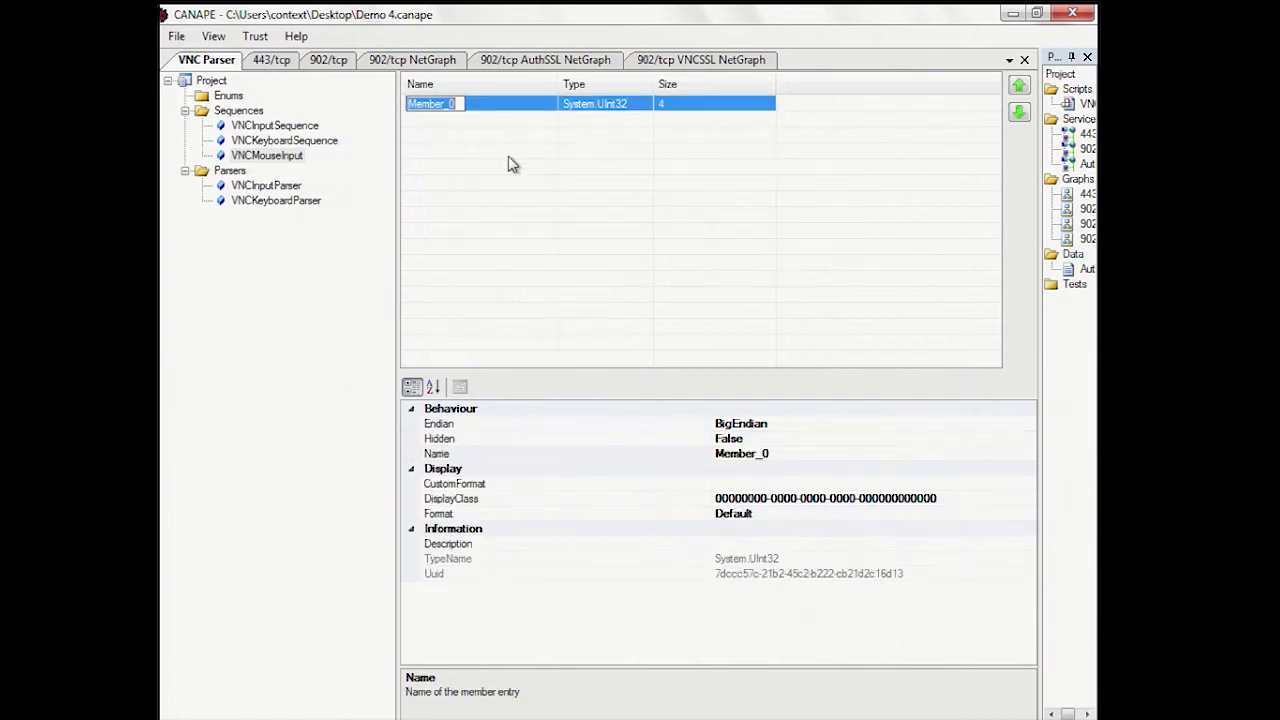
right_click(485, 160)
mouse_move(598, 172)
mouse_move(750, 192)
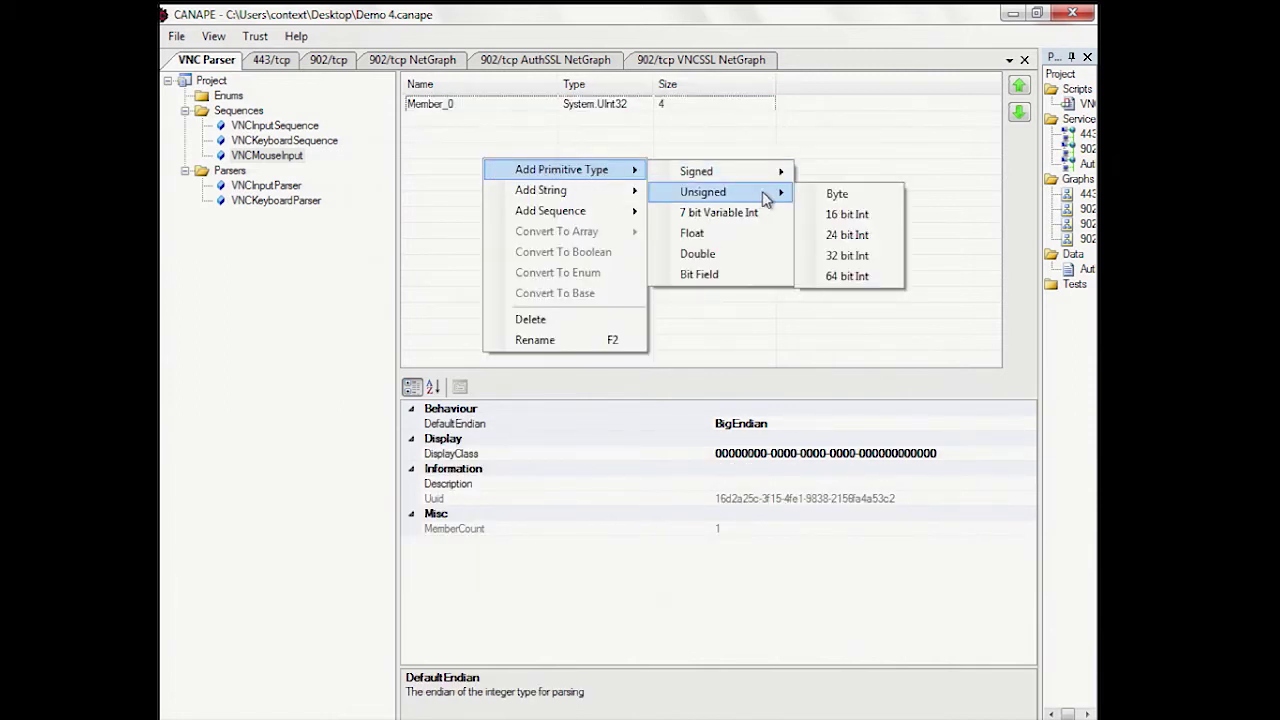
left_click(876, 264)
right_click(537, 184)
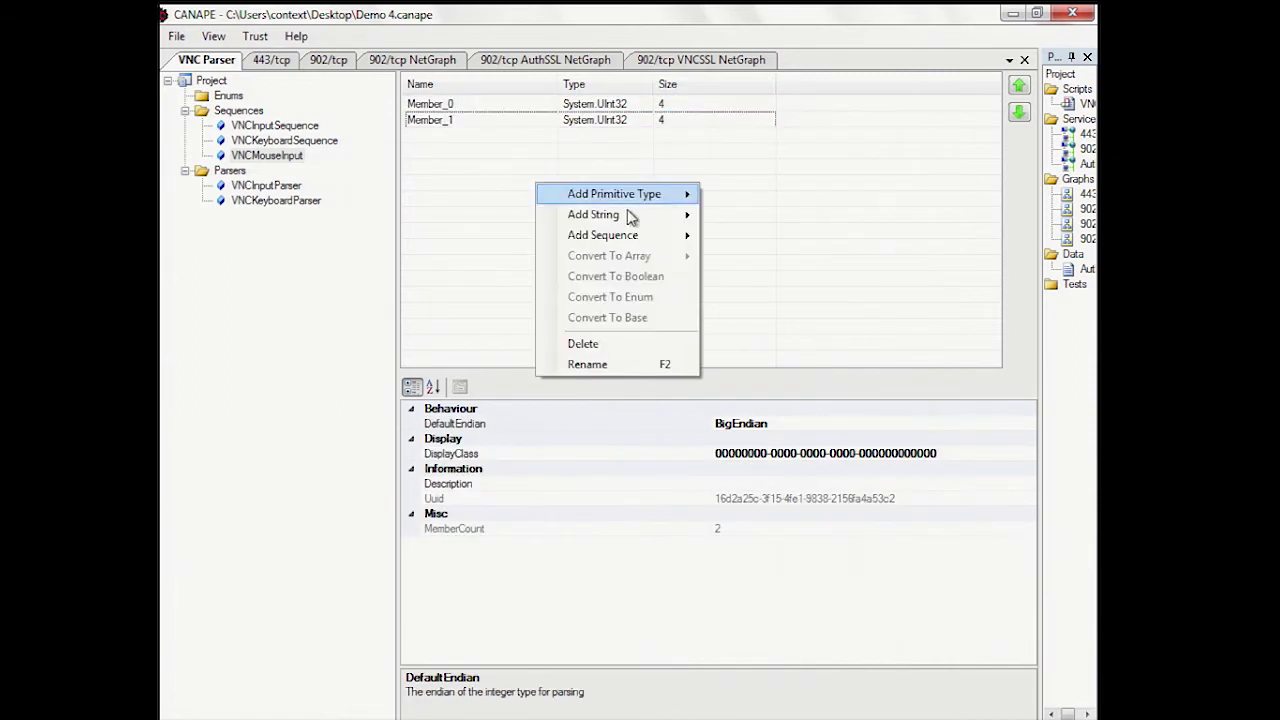
mouse_move(680, 193)
mouse_move(780, 216)
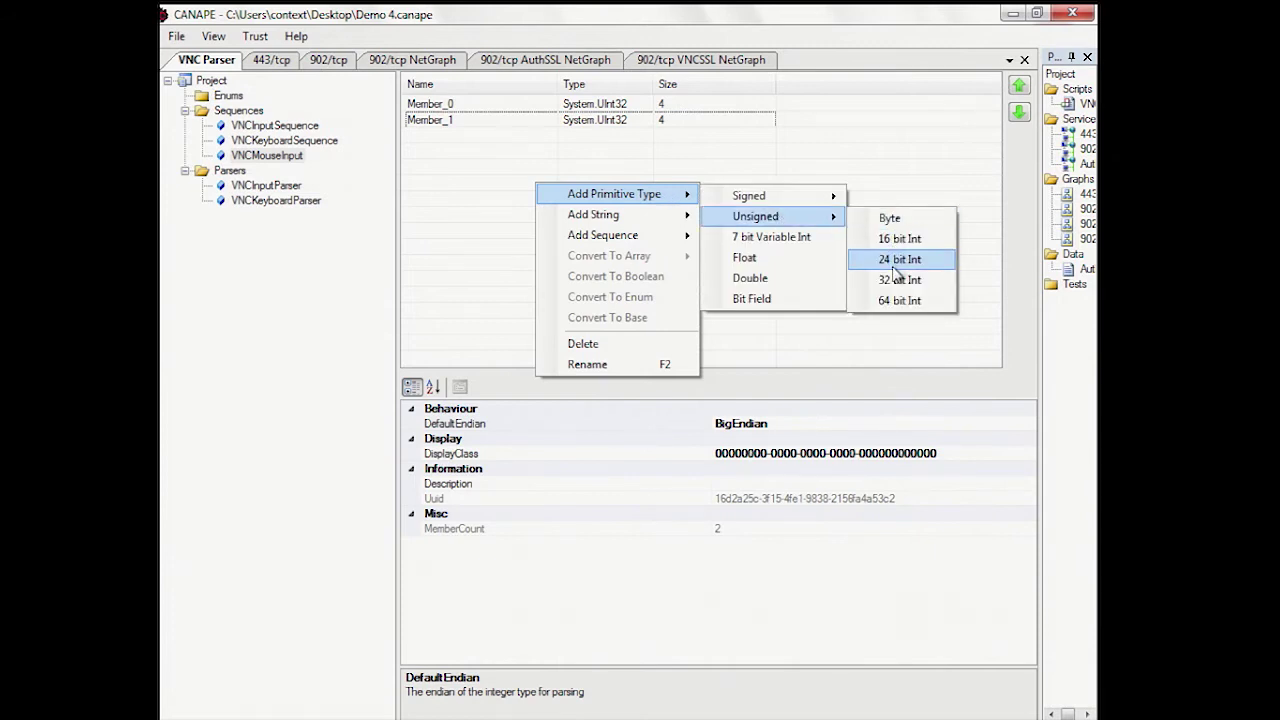
left_click(888, 280)
Add the fourth and fifth unsigned 32-bit members, then select Member_0 for renaming.
left_click(480, 209)
right_click(478, 190)
mouse_move(623, 201)
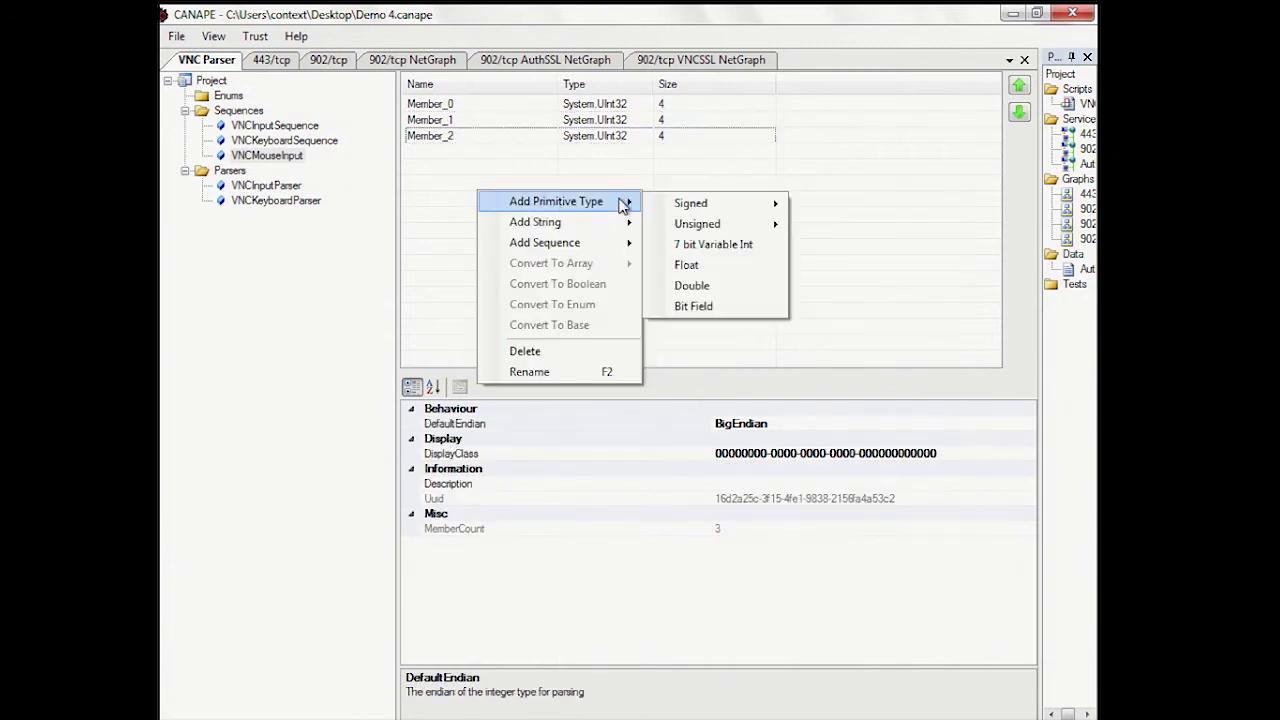
mouse_move(760, 224)
left_click(866, 286)
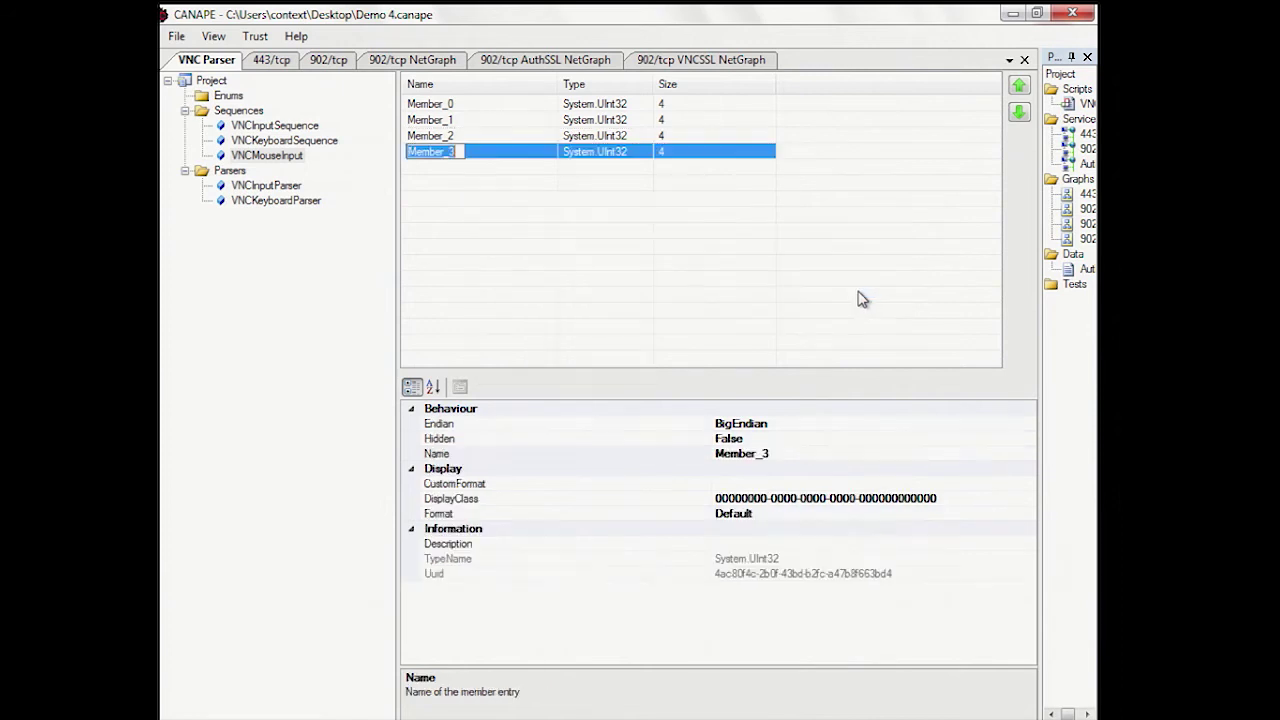
right_click(494, 207)
mouse_move(528, 214)
mouse_move(755, 242)
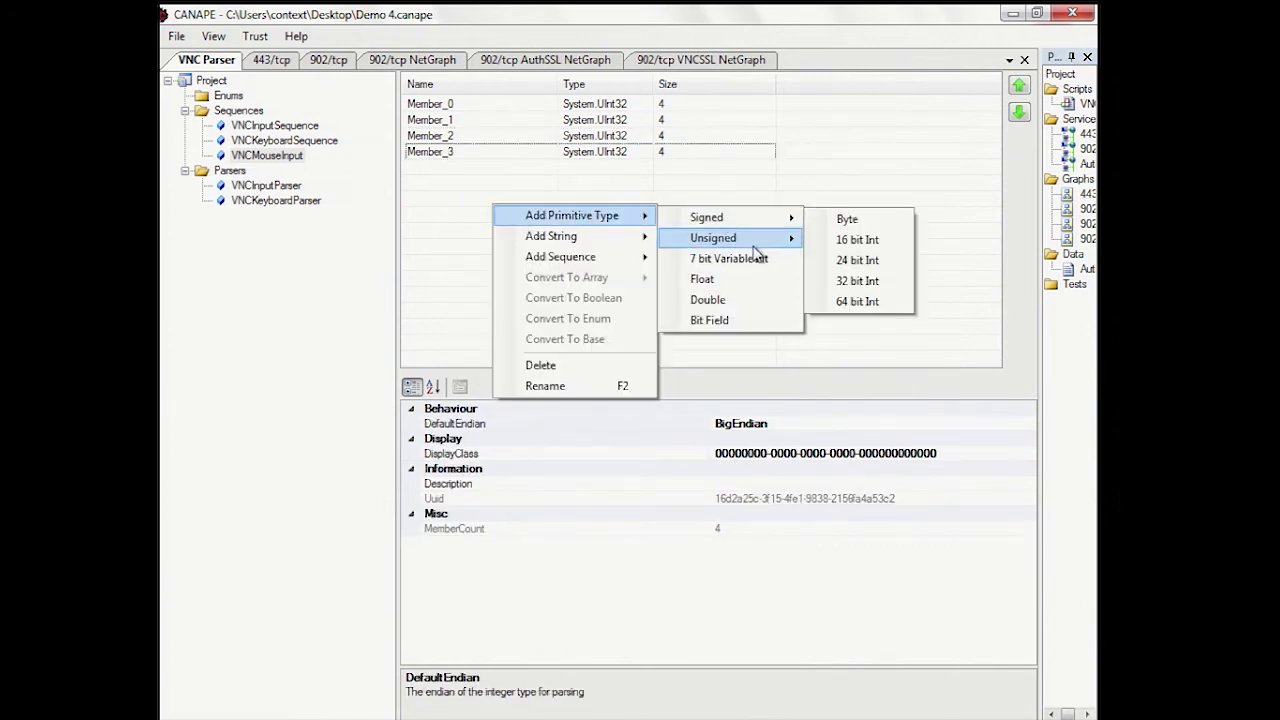
left_click(898, 302)
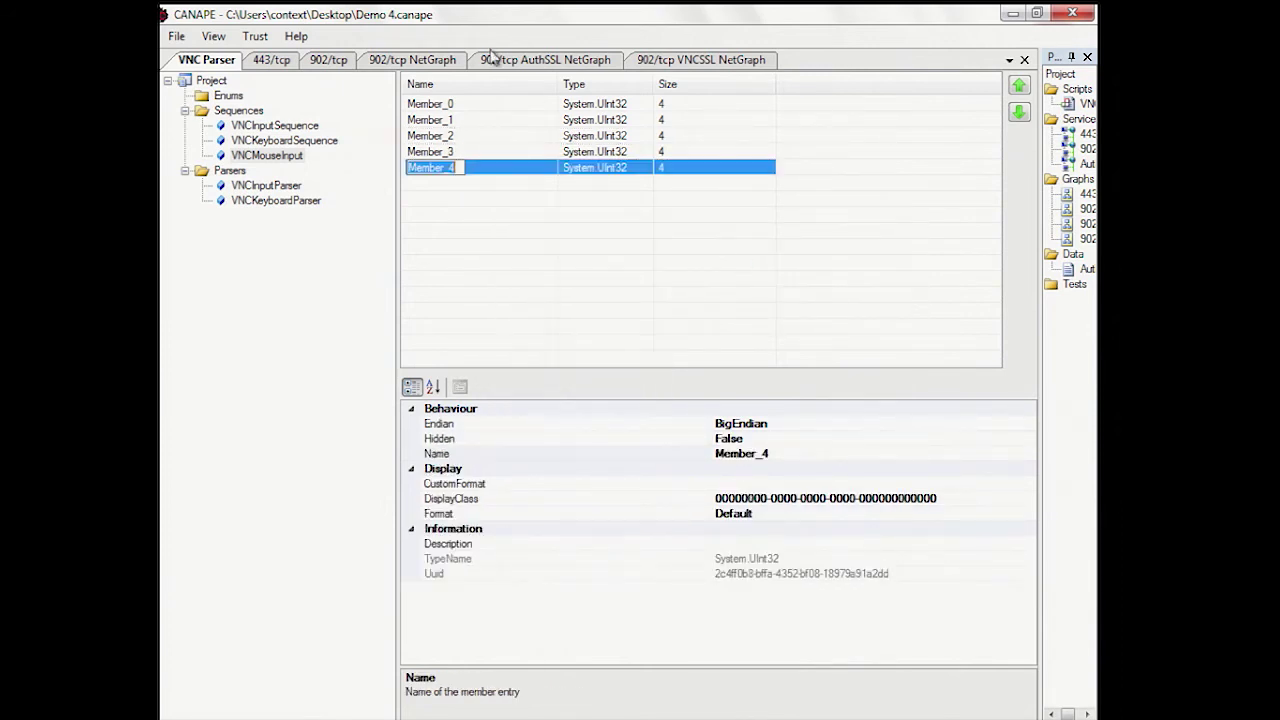
left_click(467, 106)
left_click(455, 104)
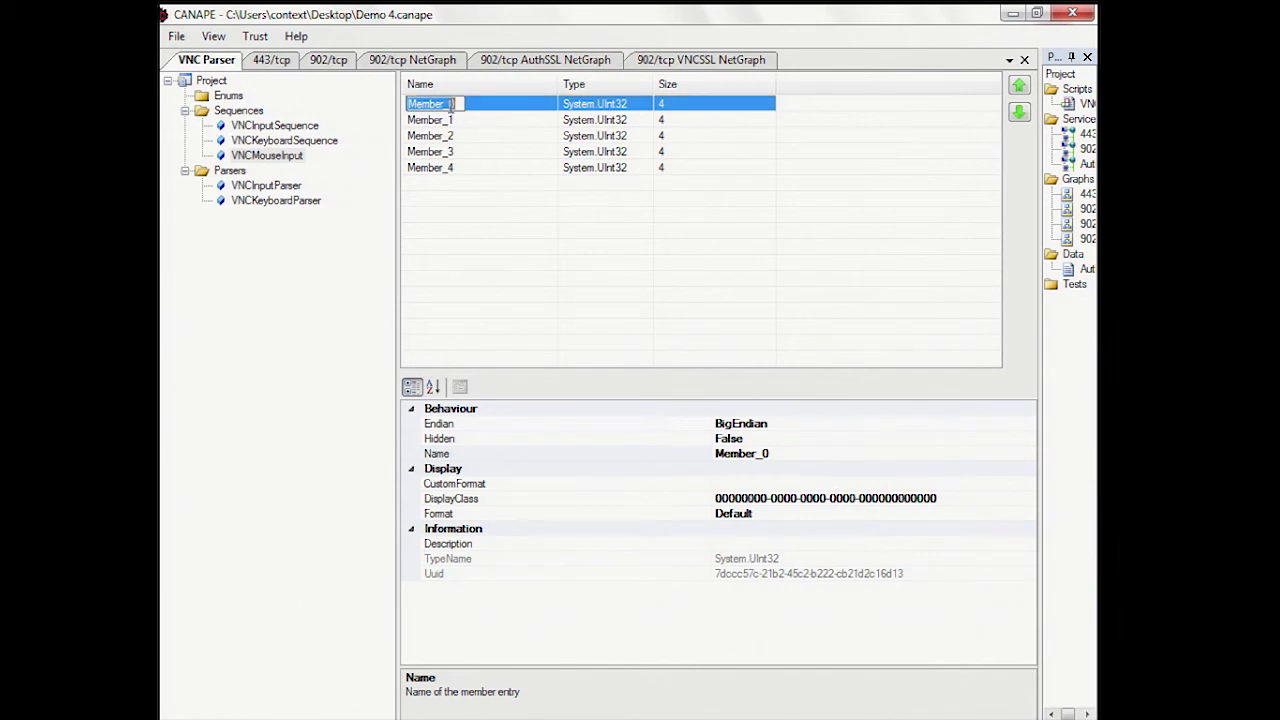
Rename the first two members X and Y.
type("X")
key("Return")
key("Down")
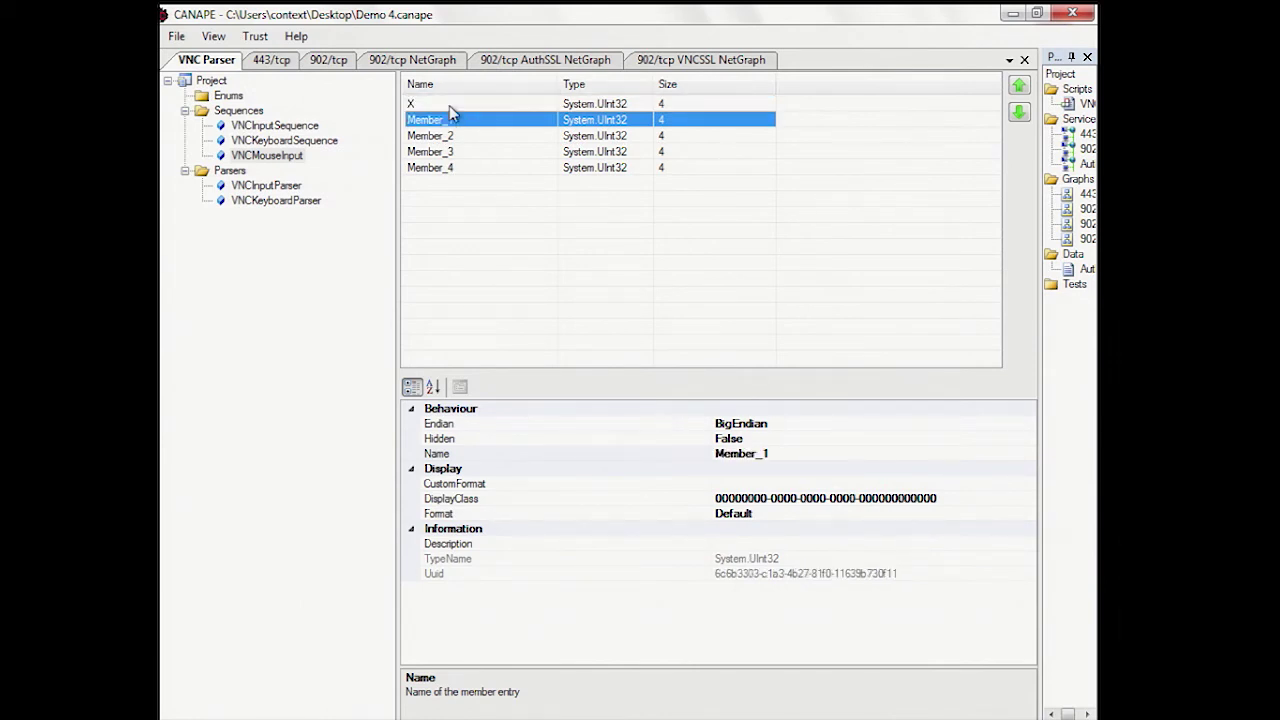
type("Y")
key("Return")
key("Down")
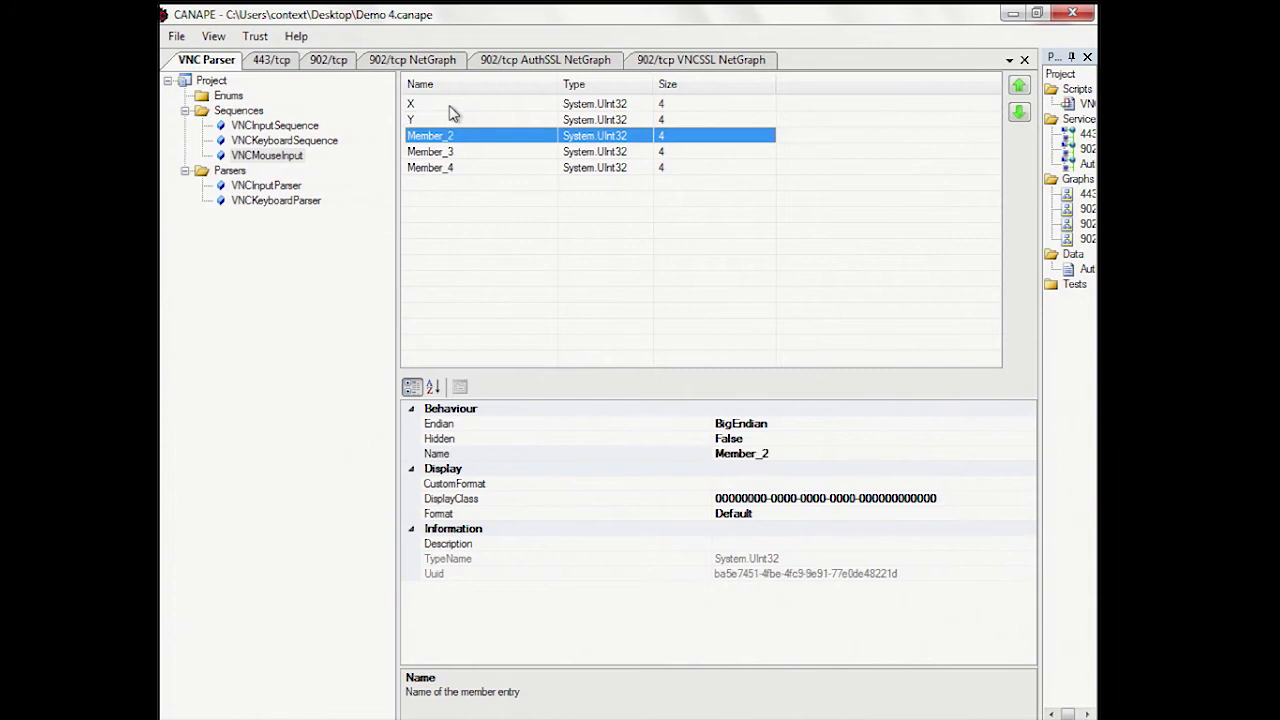
key("Down")
key("Down")
key("Up")
key("Up")
Rename the remaining three members Unk, Unk2 and Flags.
key("F2")
type("Unk")
key("Return")
key("Down")
key("F2")
type("Unk2")
key("Return")
key("Down")
key("F2")
type("Flags")
key("Return")
right_click(273, 256)
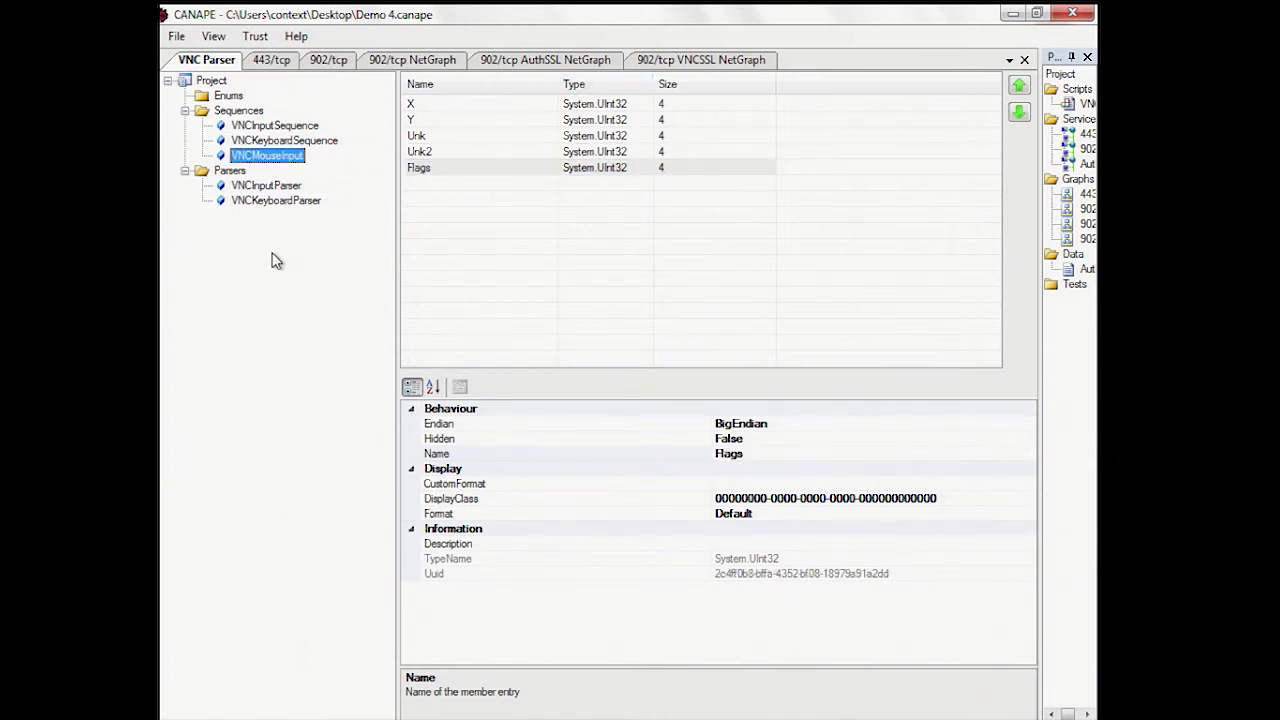
Create a parser from VNCMouseInput named MouseParser with FormatString Mouse ($X, $Y).
mouse_move(384, 305)
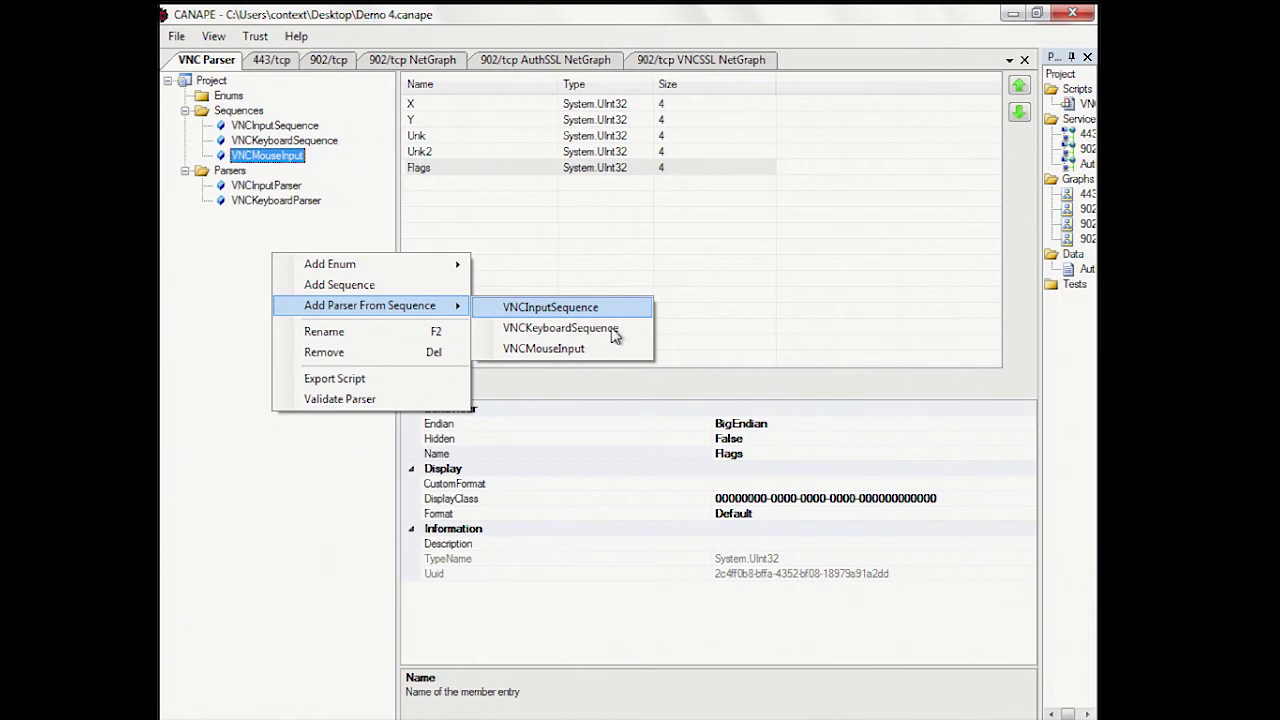
left_click(620, 350)
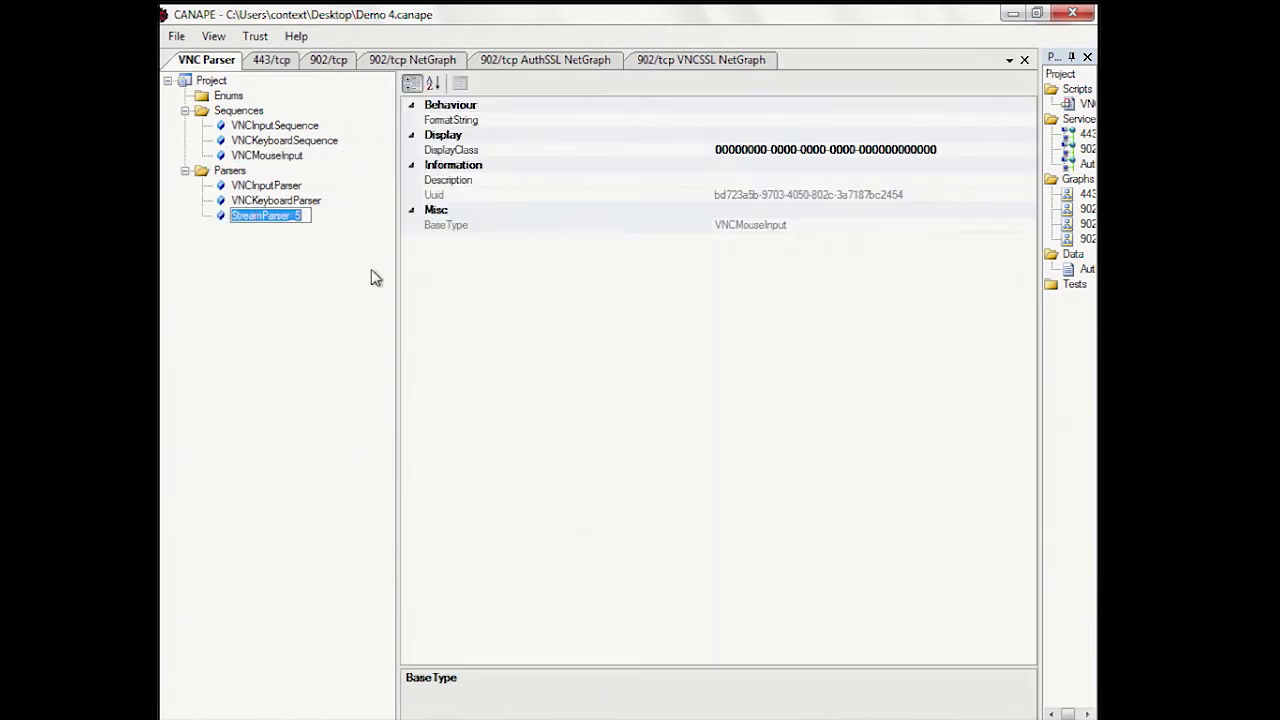
type("MouseParser")
key("Return")
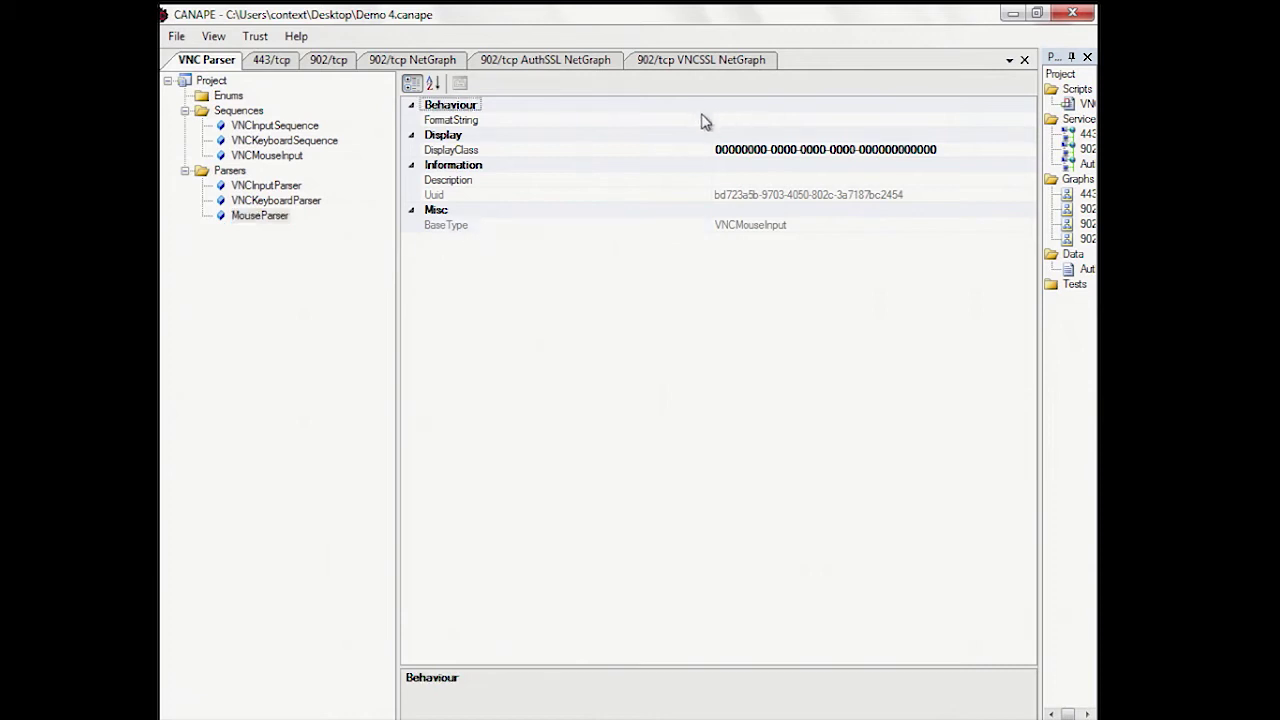
left_click(703, 121)
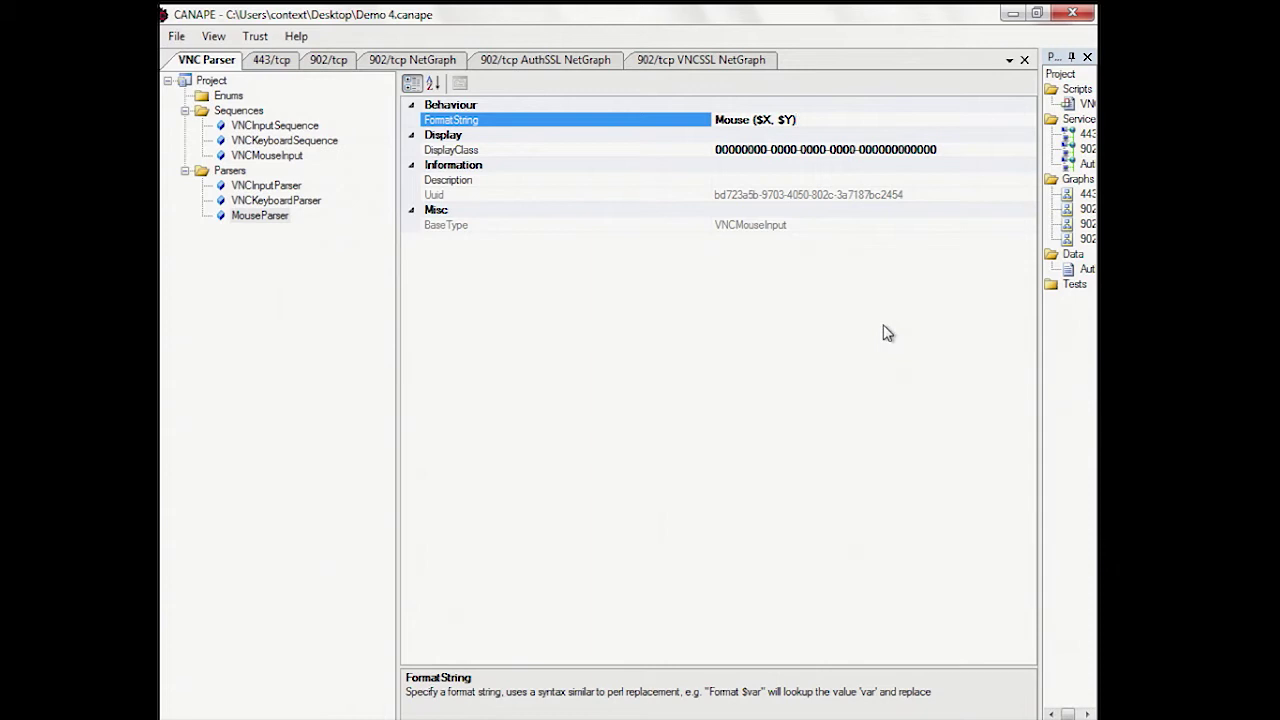
left_click(553, 60)
Copy the VNC Keyboard Parser node and paste it onto its outgoing line, splitting the line.
left_click(678, 62)
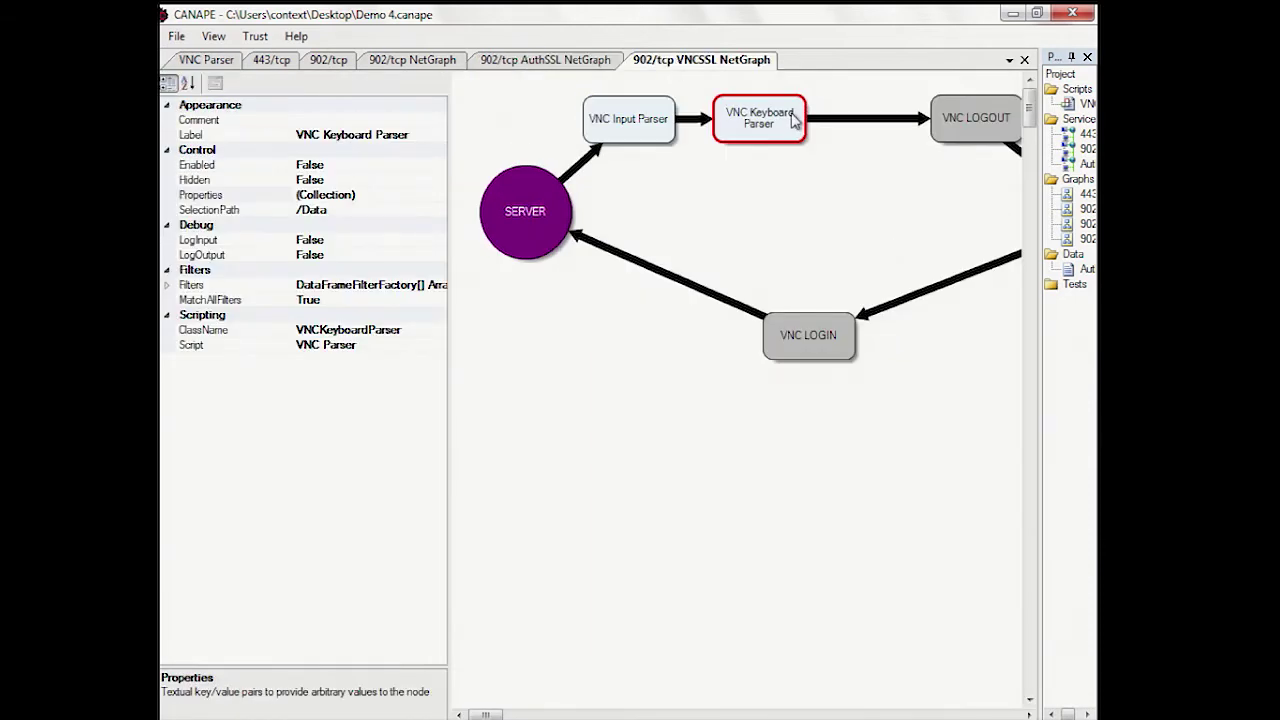
right_click(860, 118)
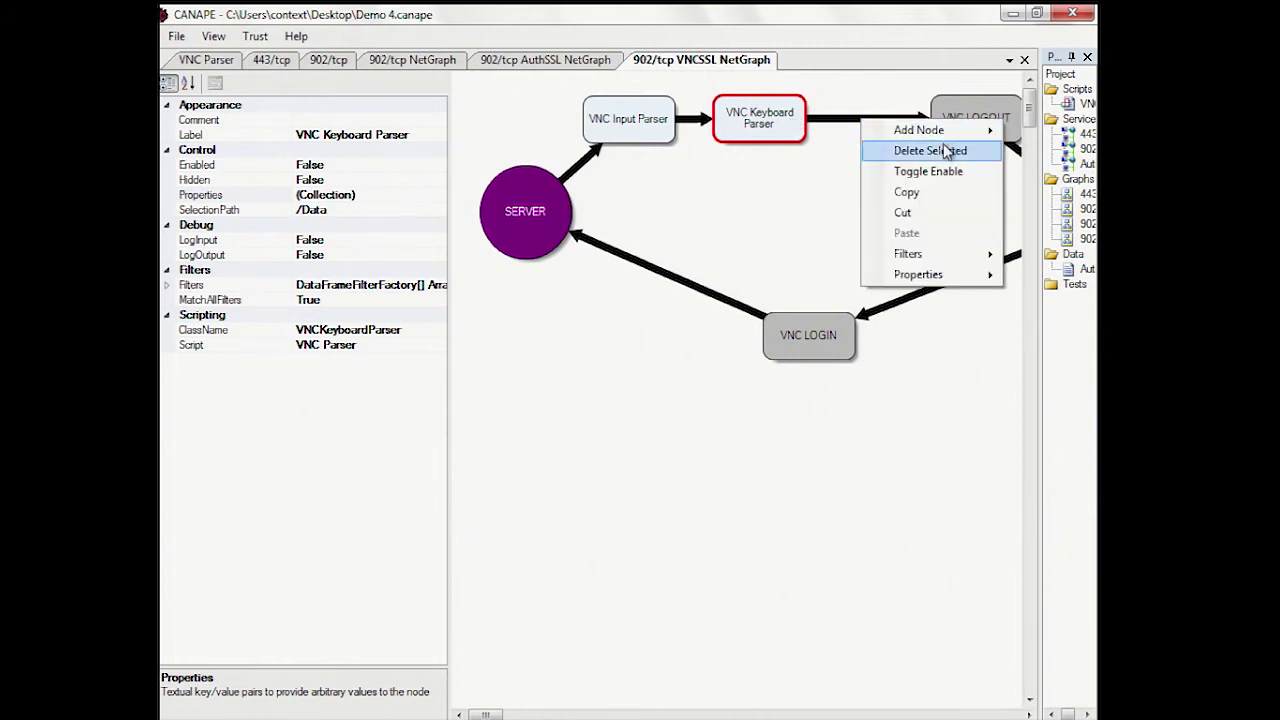
right_click(742, 122)
left_click(788, 189)
left_click(852, 124)
right_click(855, 125)
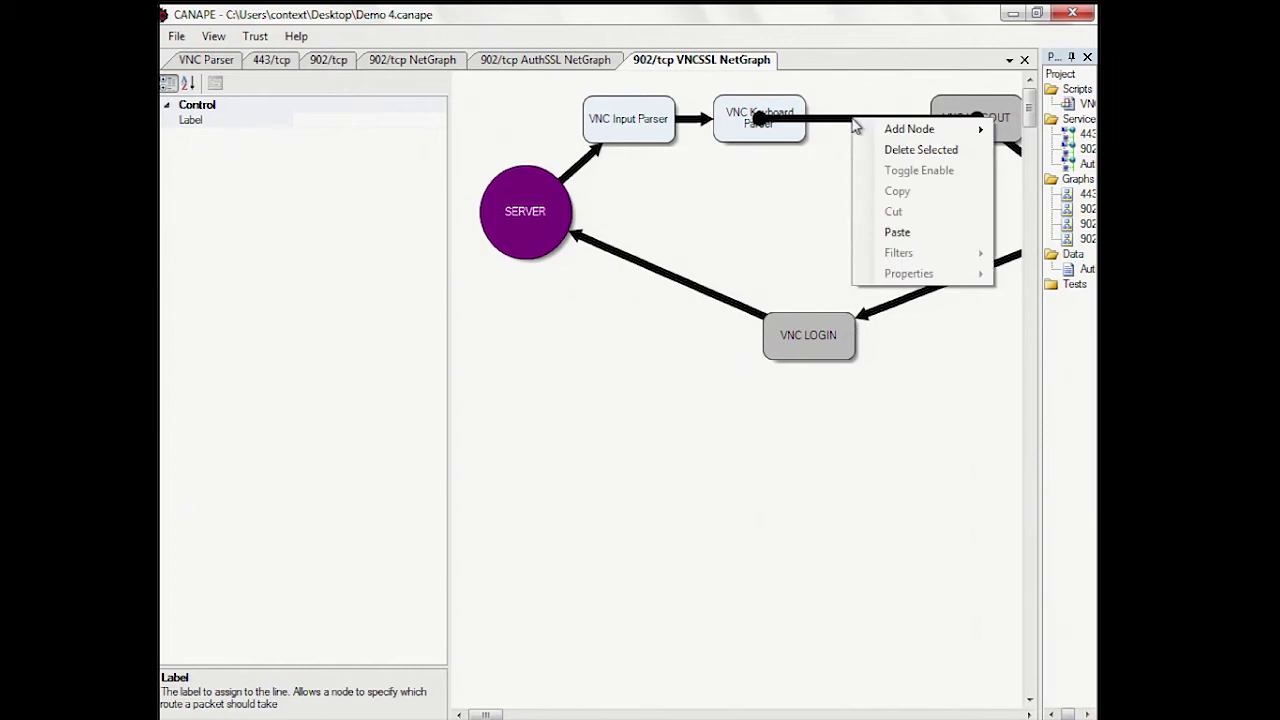
left_click(943, 232)
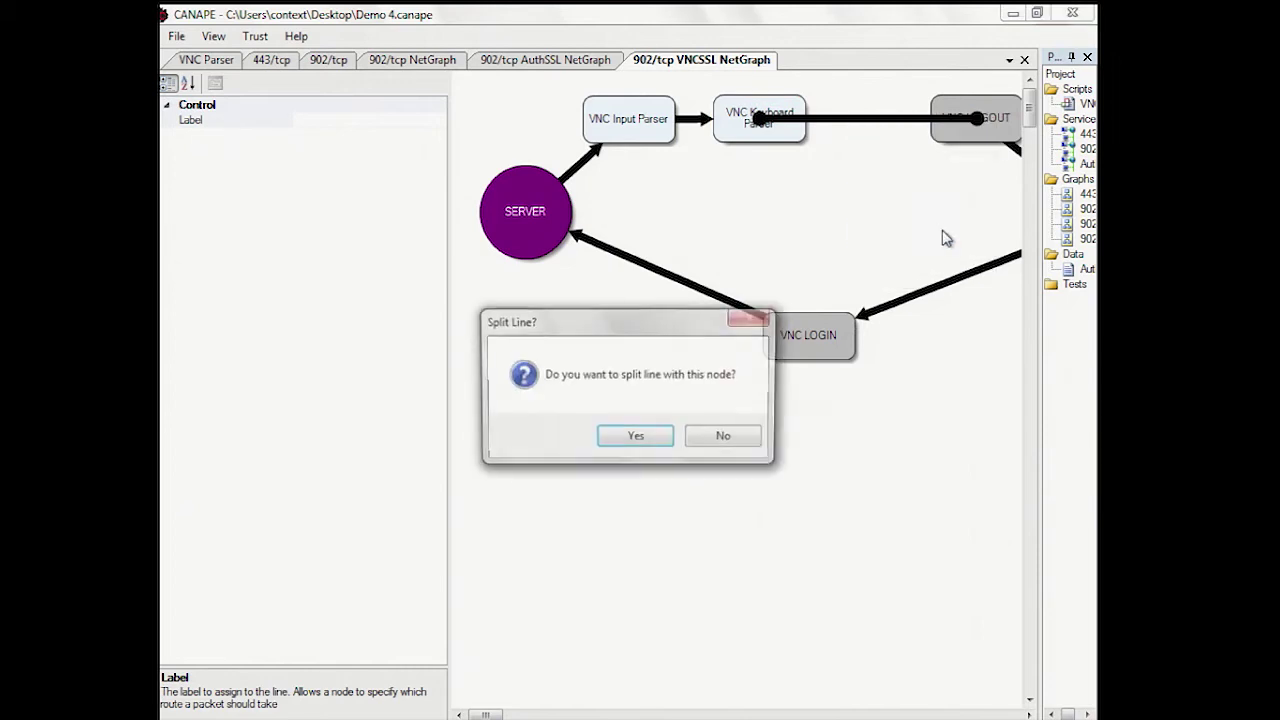
left_click(640, 442)
left_click_drag(853, 131, 857, 218)
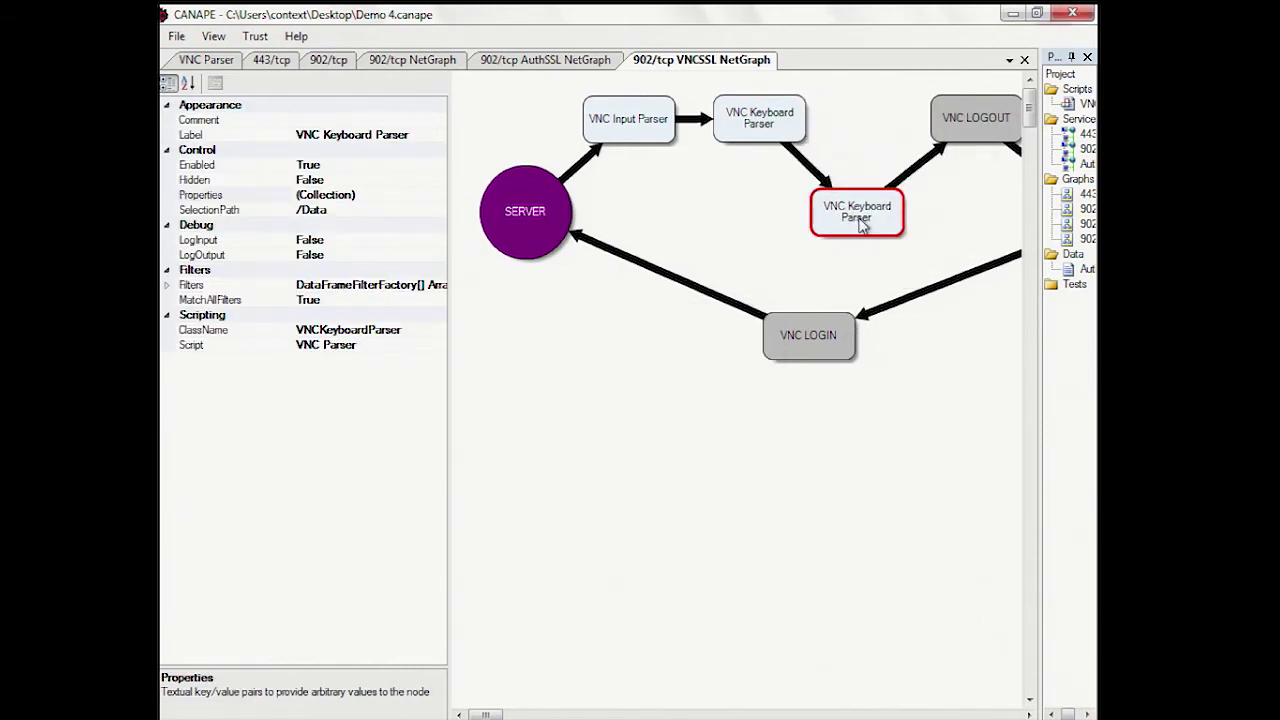
Set the new node's ClassName to MouseParser and its Label to 'Mouse Parser'.
left_click(399, 329)
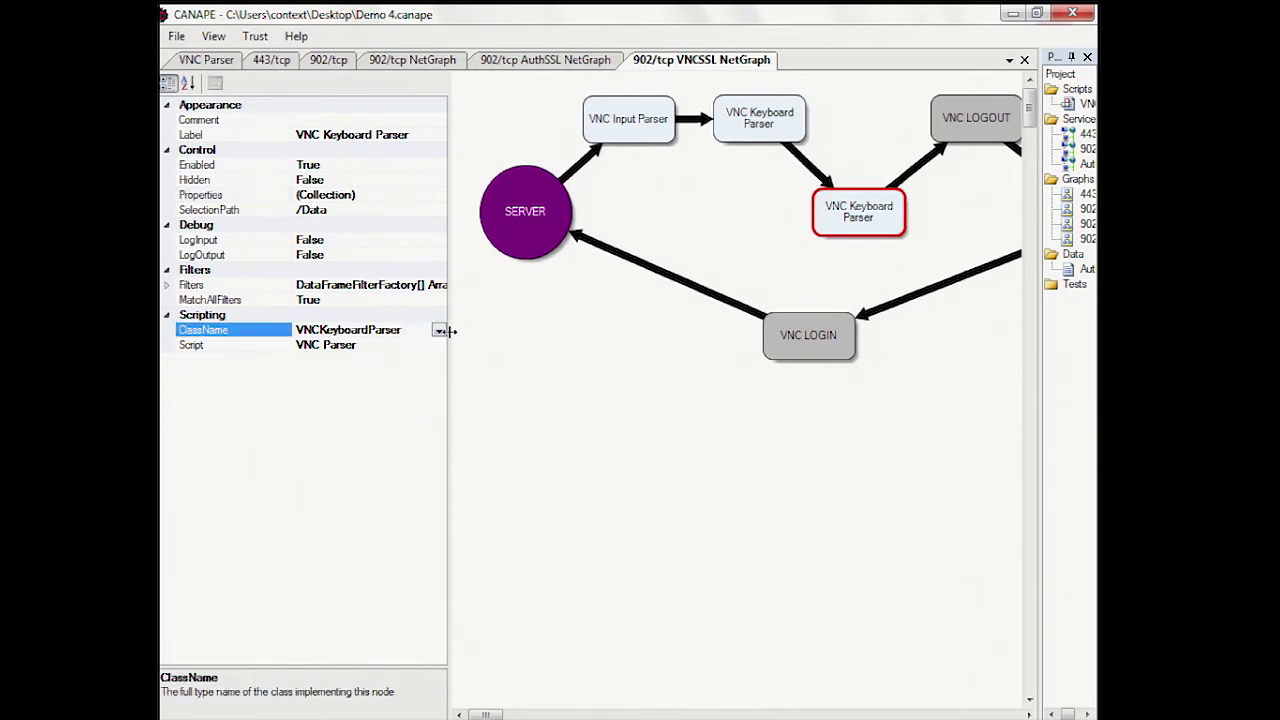
left_click(440, 331)
left_click(389, 374)
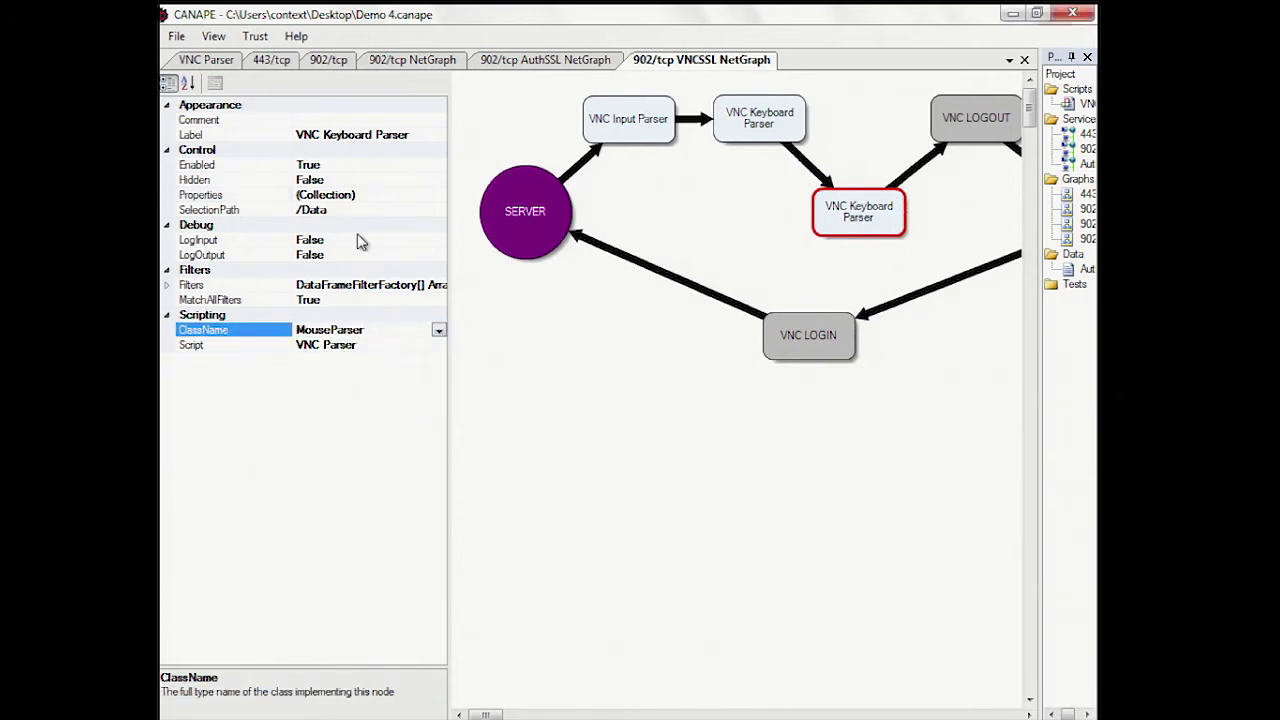
left_click(386, 140)
left_click(355, 135)
type("Mouse Parser")
key("Return")
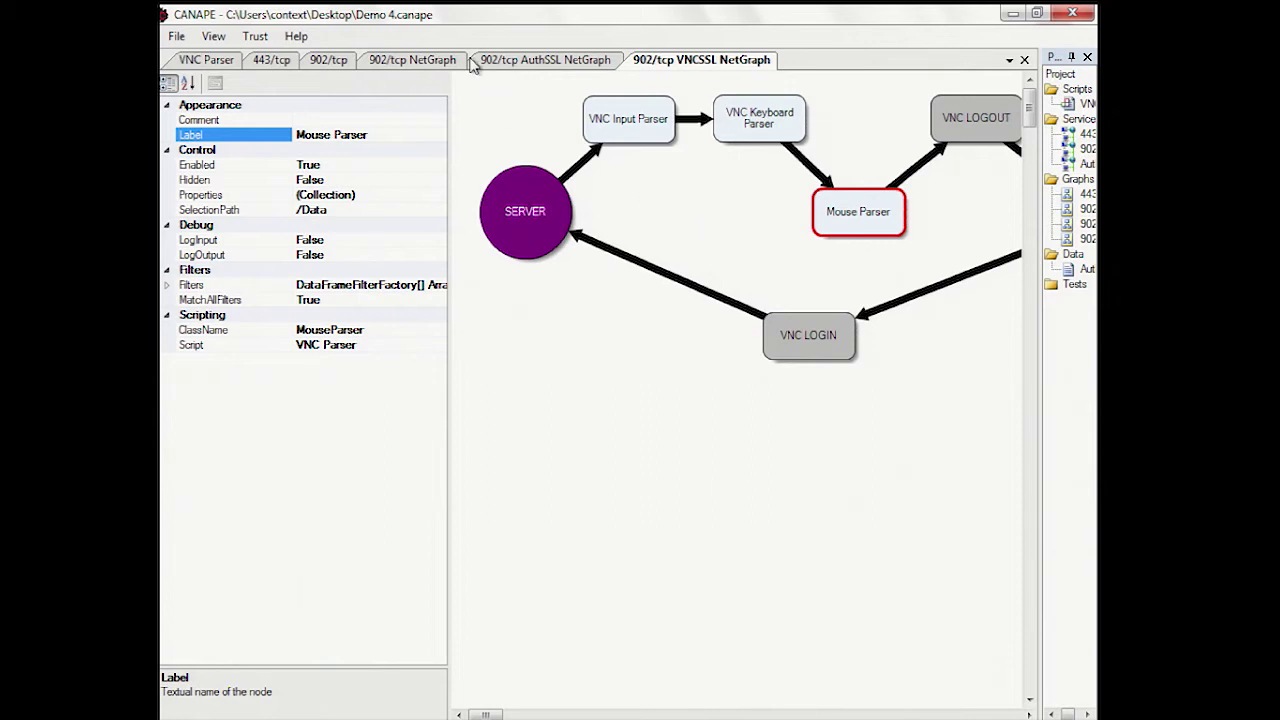
Clear the 902/tcp packet log and switch to vSphere Client.
left_click(329, 60)
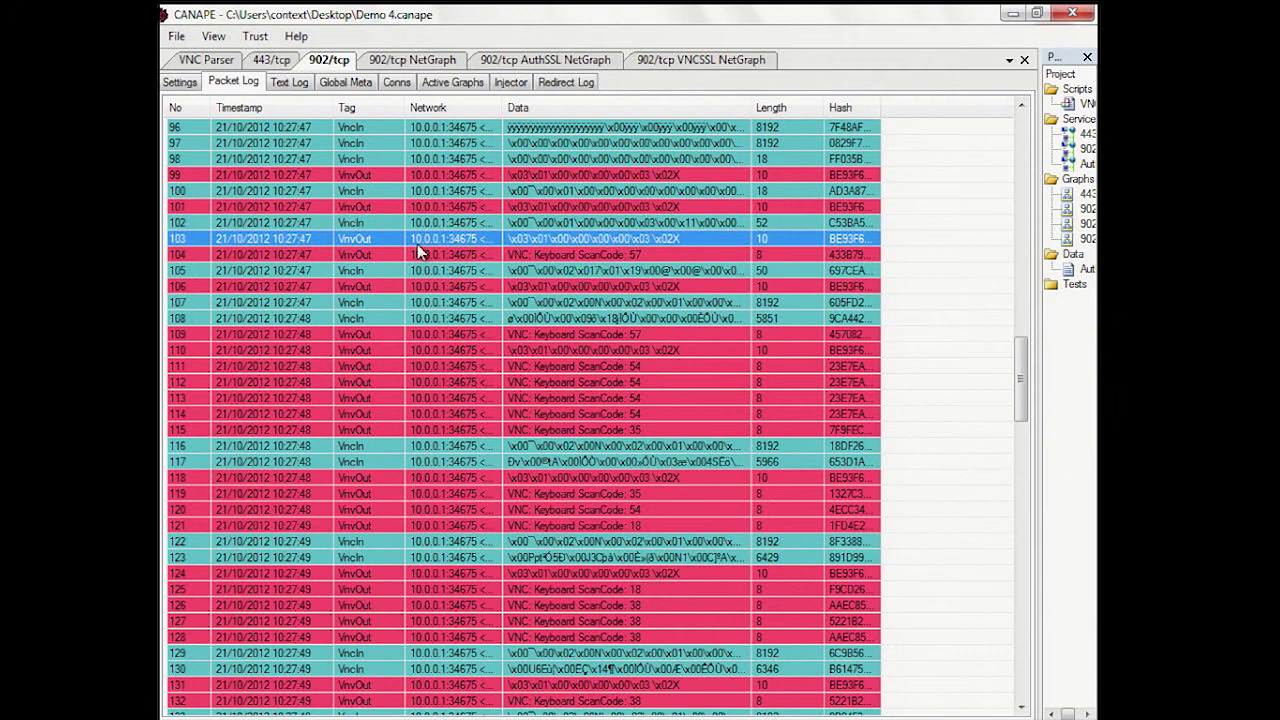
key("Delete")
key("Return")
key("alt+Tab")
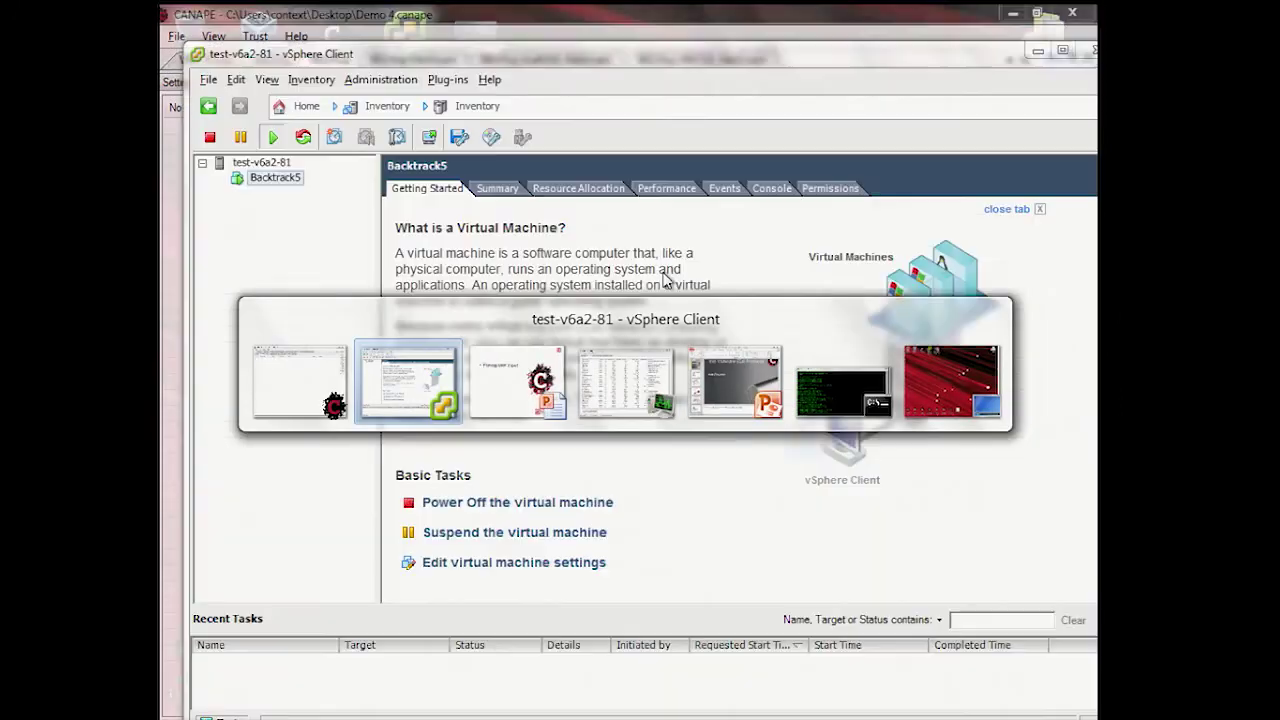
Open the Backtrack5 console, reposition it, give input to gedit in the guest, then close the console.
left_click(429, 137)
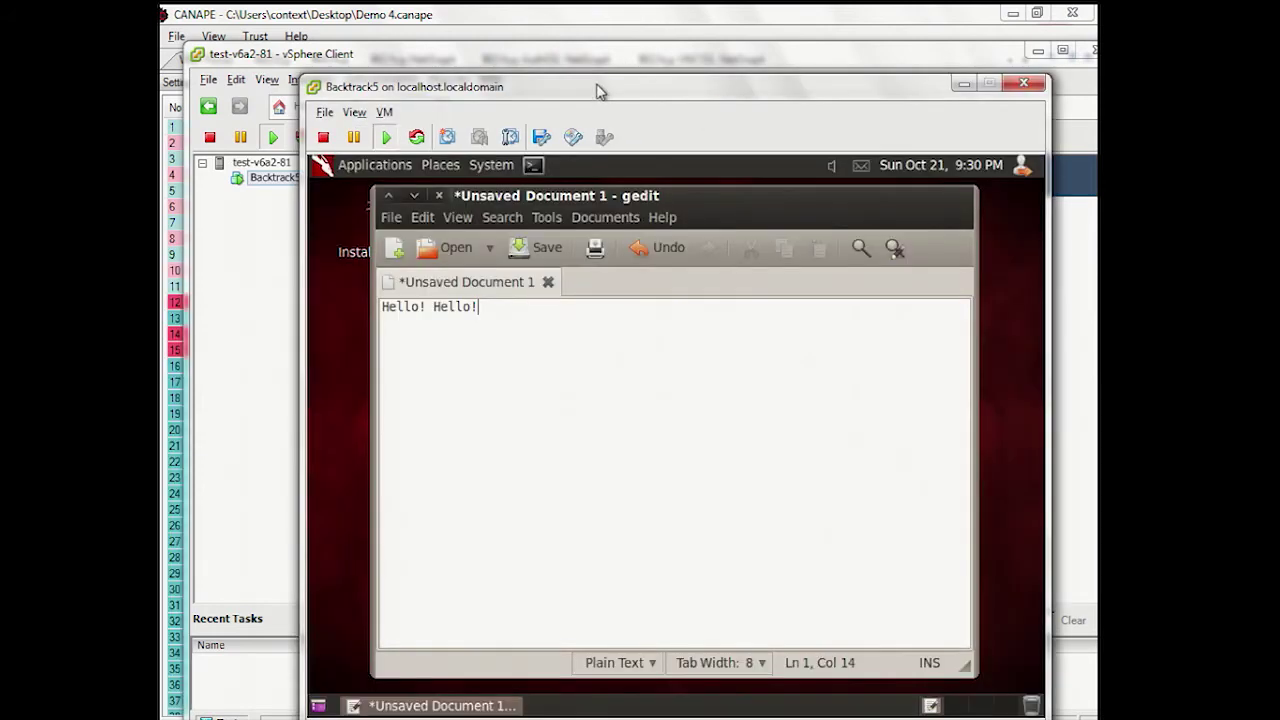
left_click_drag(598, 88, 563, 50)
left_click(556, 341)
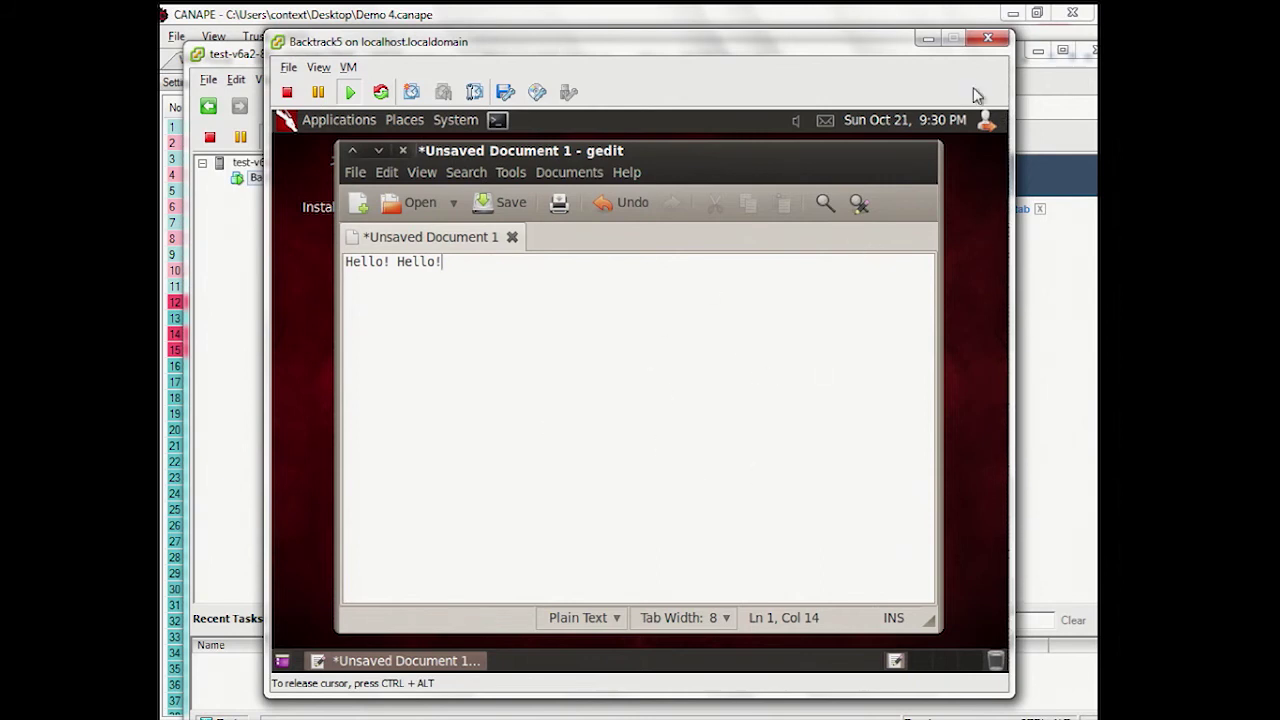
left_click(988, 38)
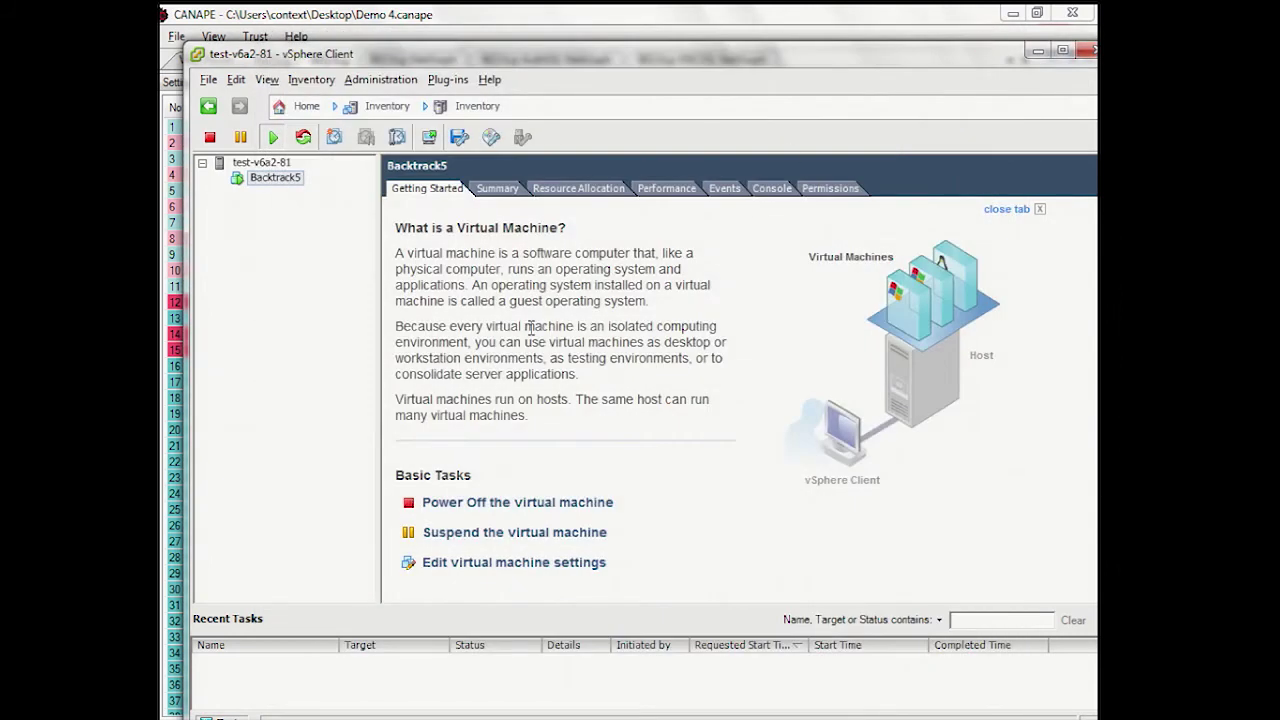
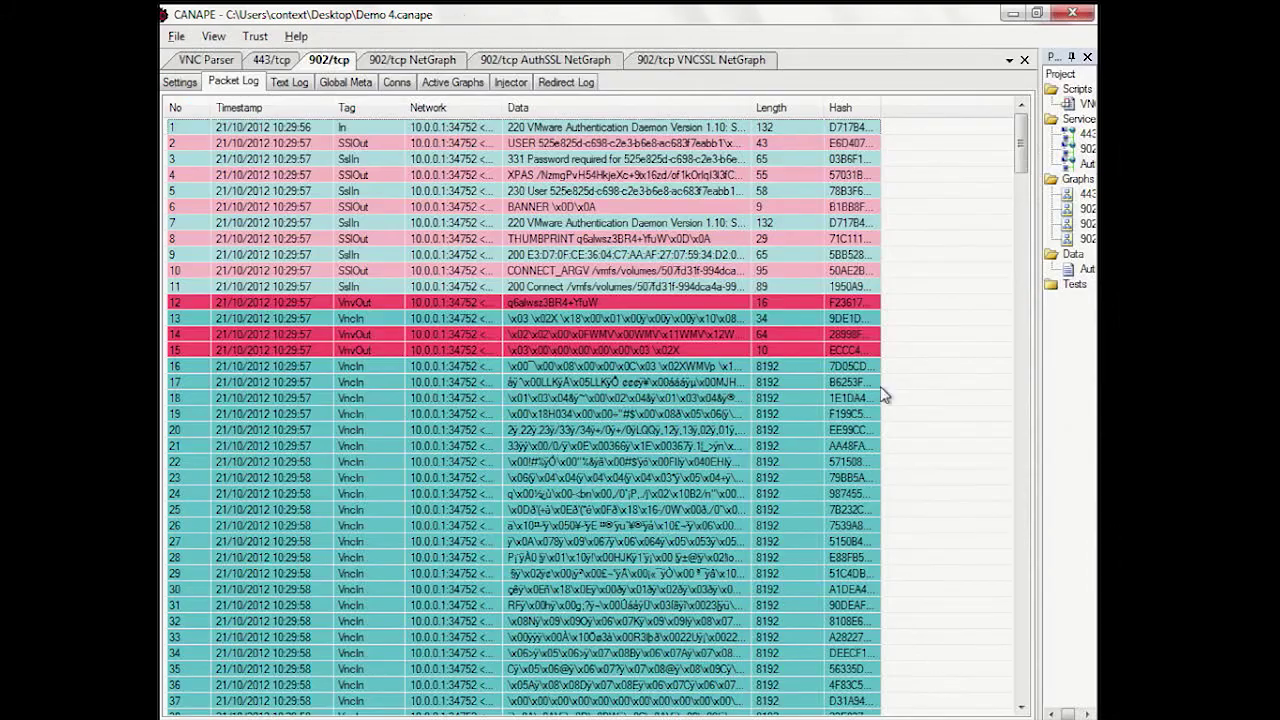
Confirm packet 198 parses into MajorType 127, MinorType 1, Length 24 and Data, then browse neighbouring packets.
left_click_drag(1021, 150, 1020, 445)
double_click(650, 268)
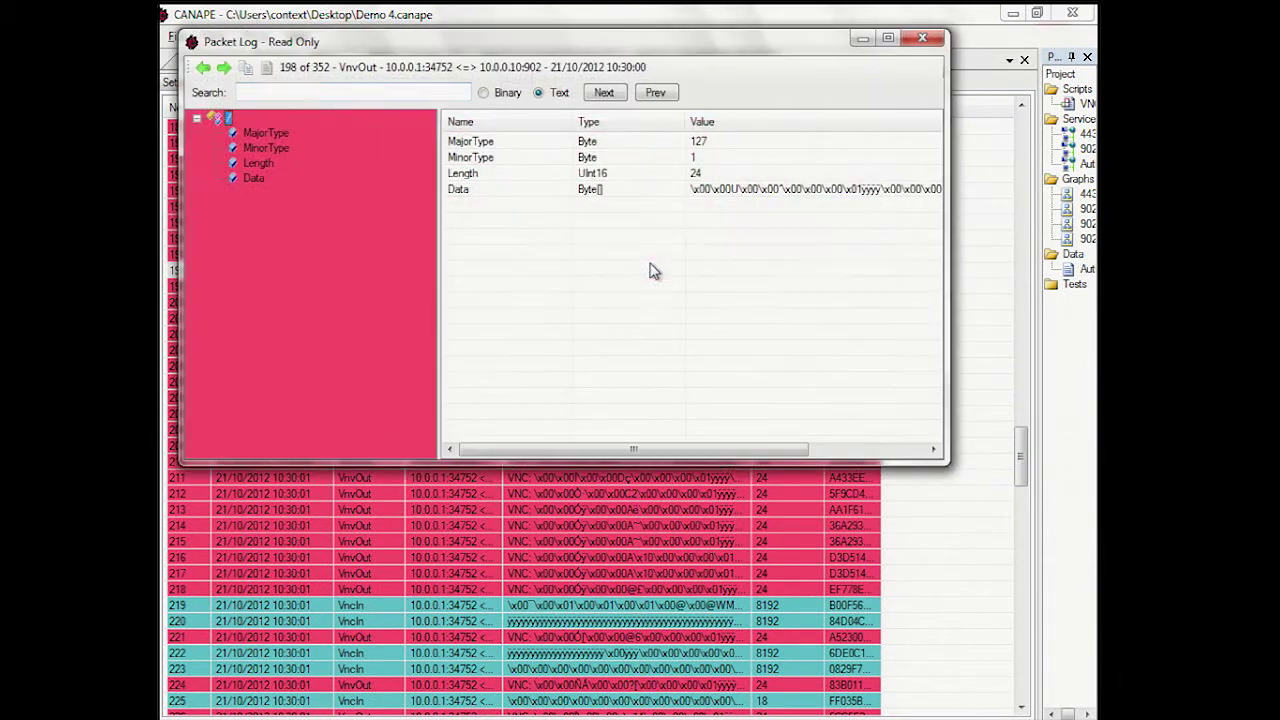
left_click(251, 180)
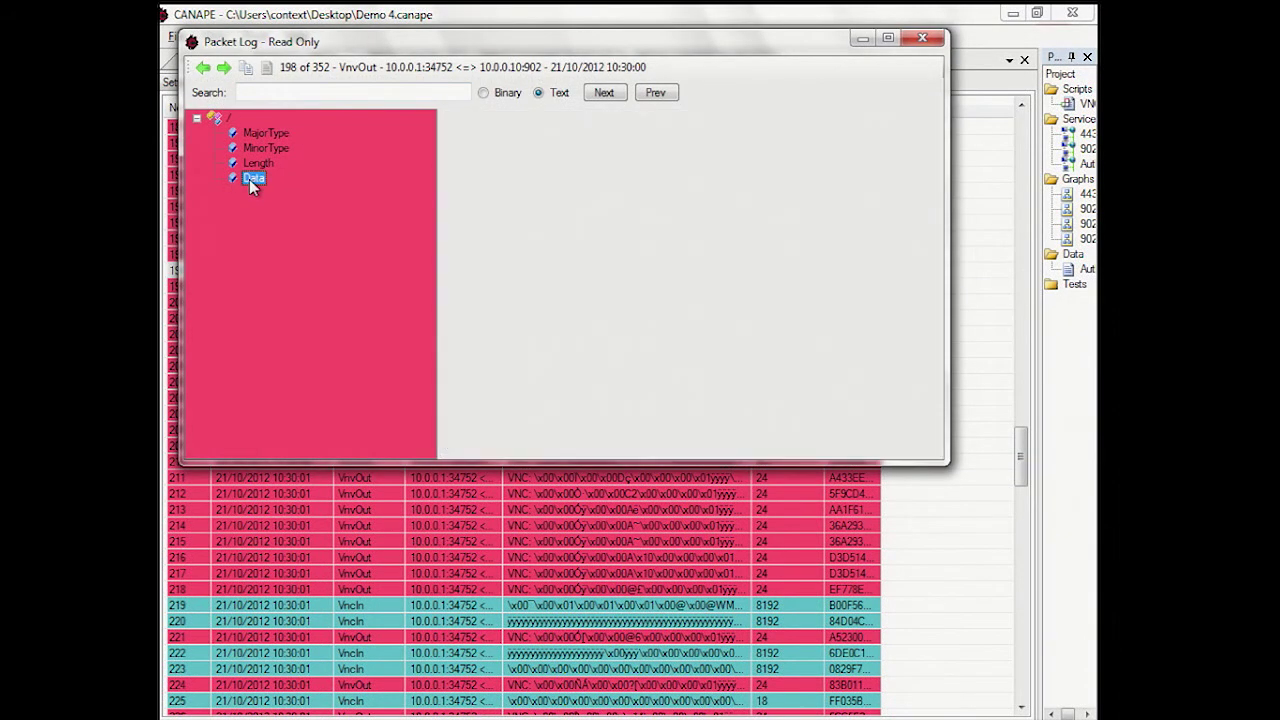
left_click(922, 38)
left_click(704, 360)
key("Down")
key("Down")
key("Down")
Browse a few more packets, quit CANAPE without saving the project, and close the vSphere Client.
key("Up")
key("Up")
key("Up")
key("Up")
key("Up")
key("Up")
key("Up")
key("Up")
key("Up")
key("Up")
key("Up")
key("Up")
key("Up")
key("Up")
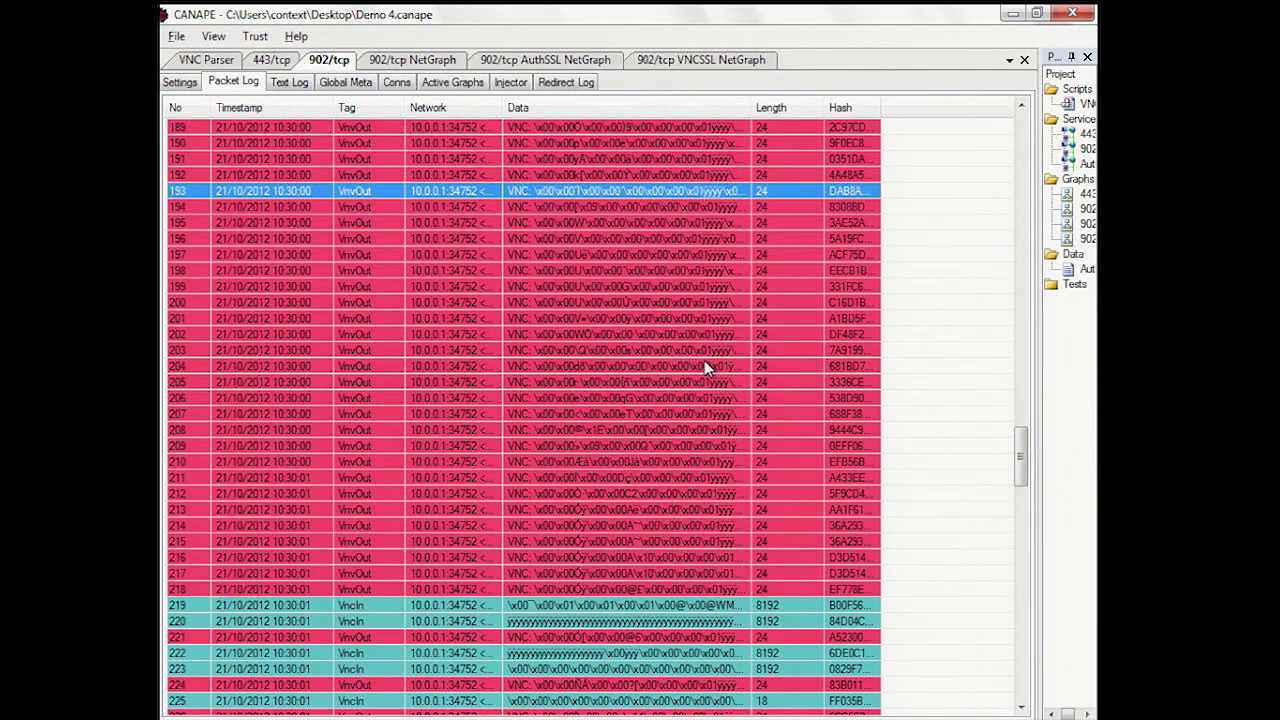
key("Down")
key("Down")
key("Down")
key("Down")
key("Down")
key("Down")
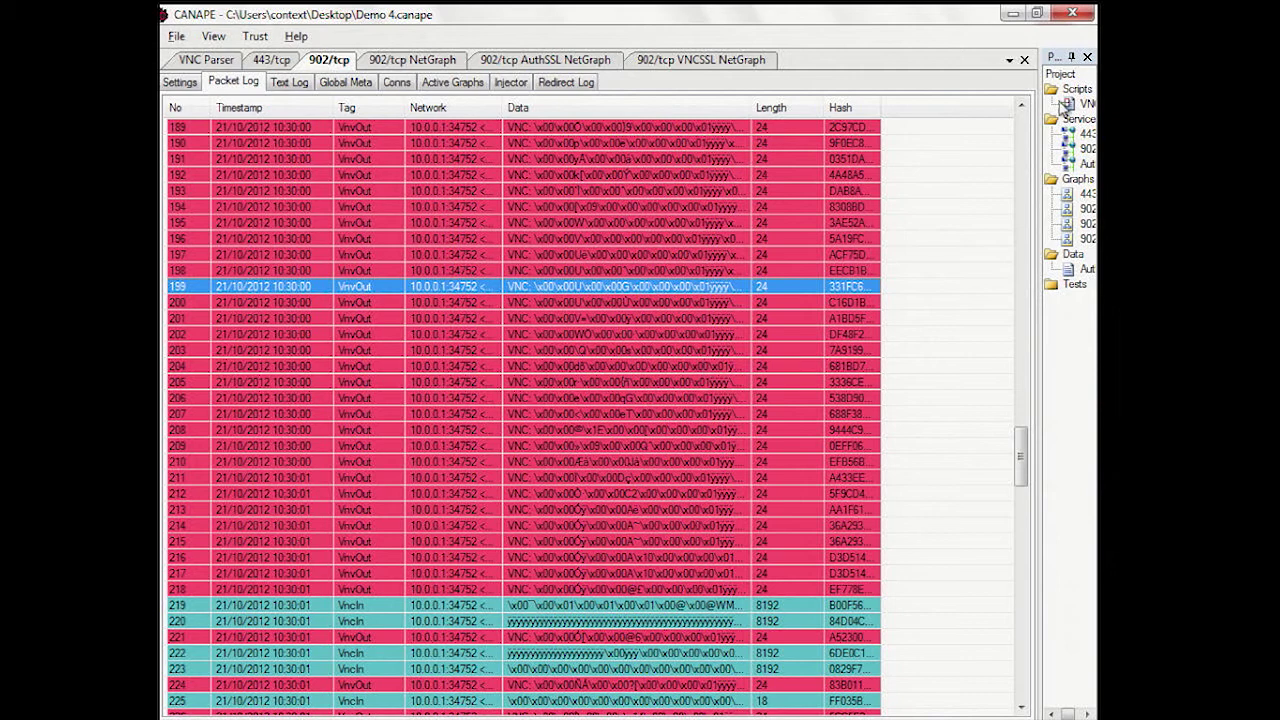
left_click(1072, 12)
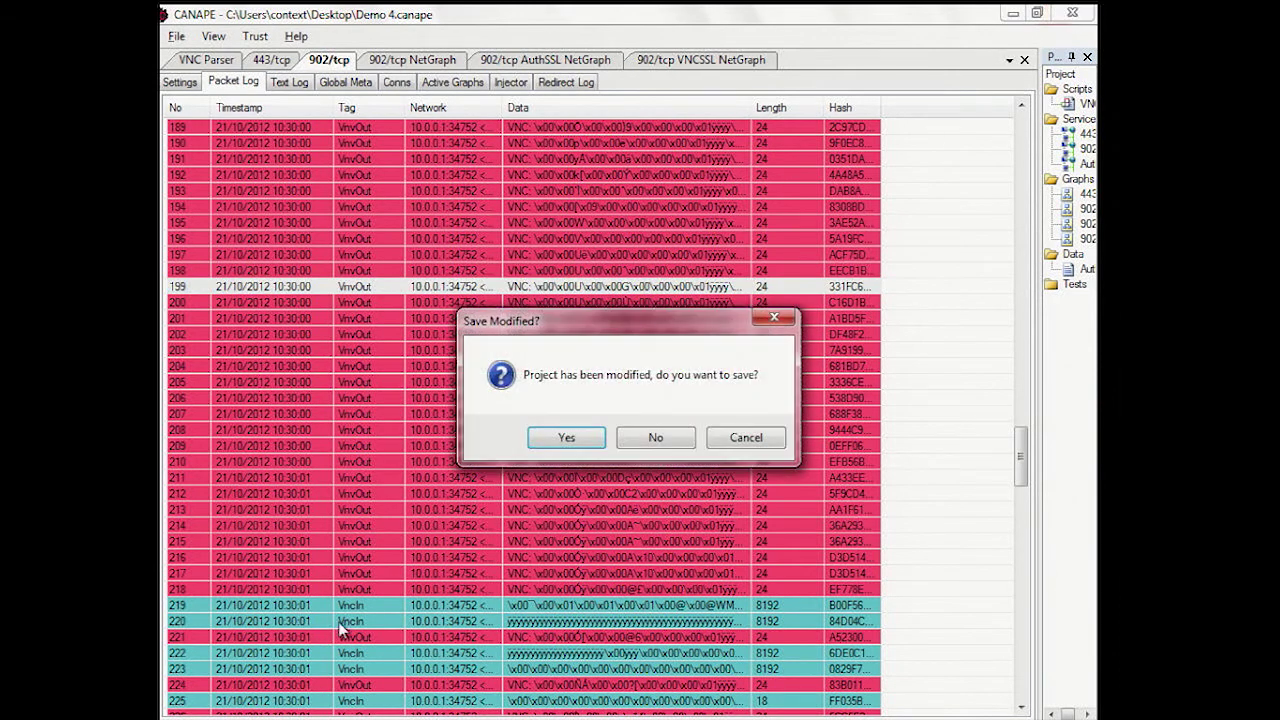
left_click(655, 438)
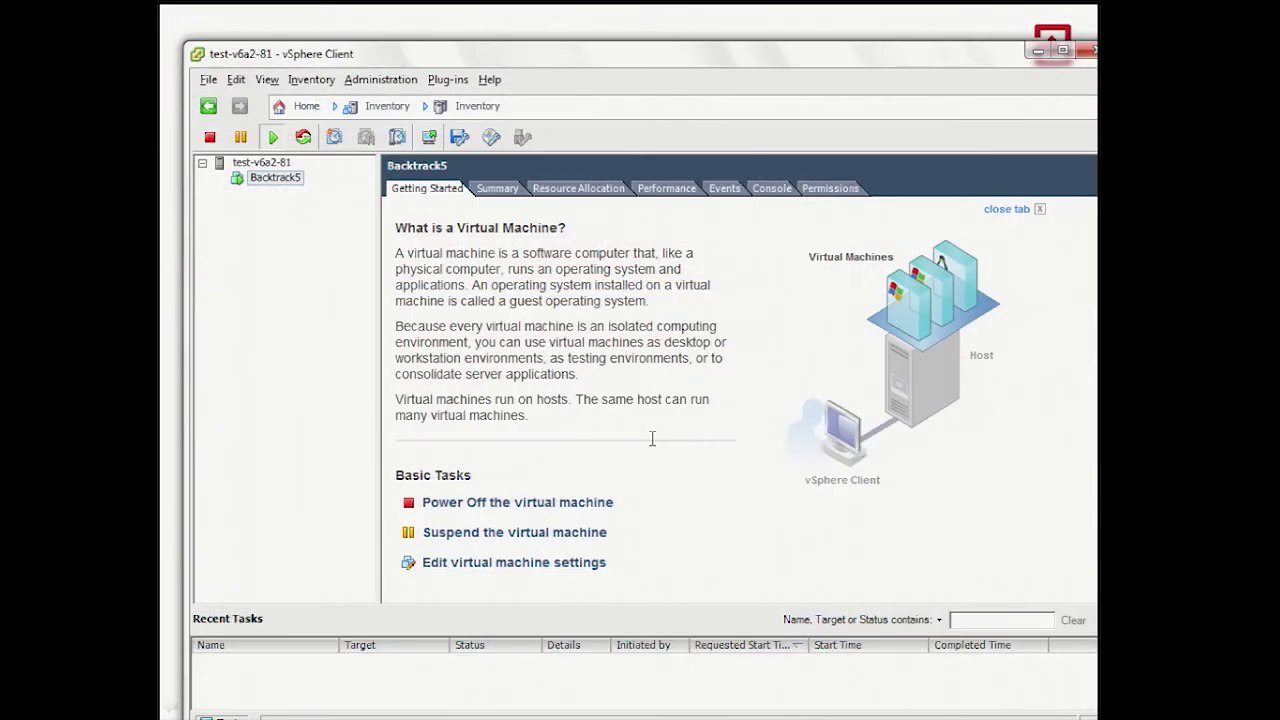
left_click(1080, 49)
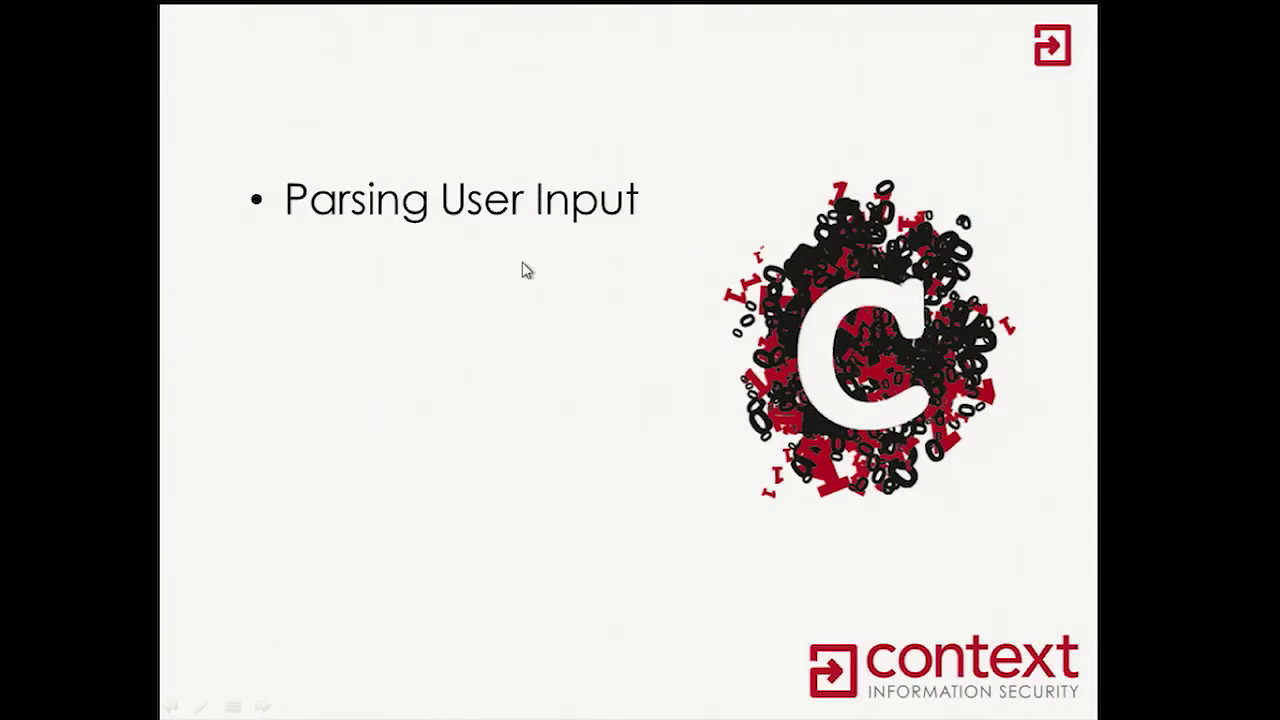
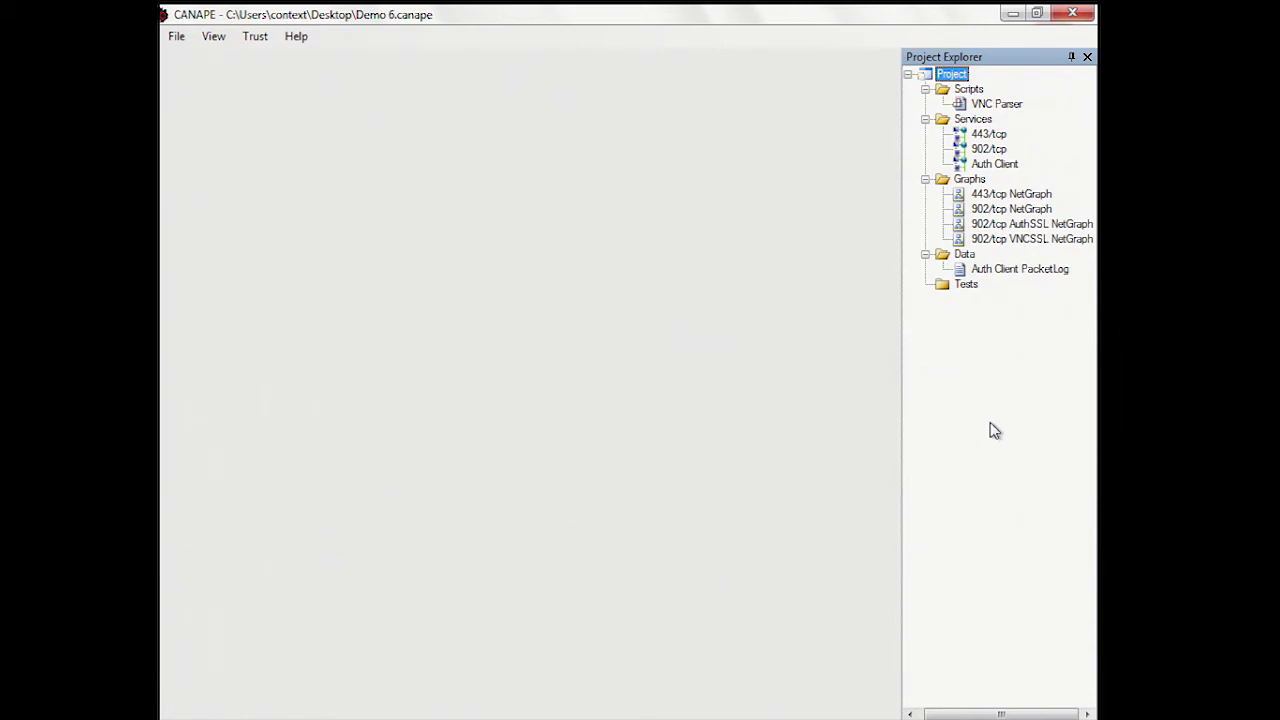
Start the 443/tcp and 902/tcp services, then open the 902/tcp NetGraph diagram.
double_click(977, 138)
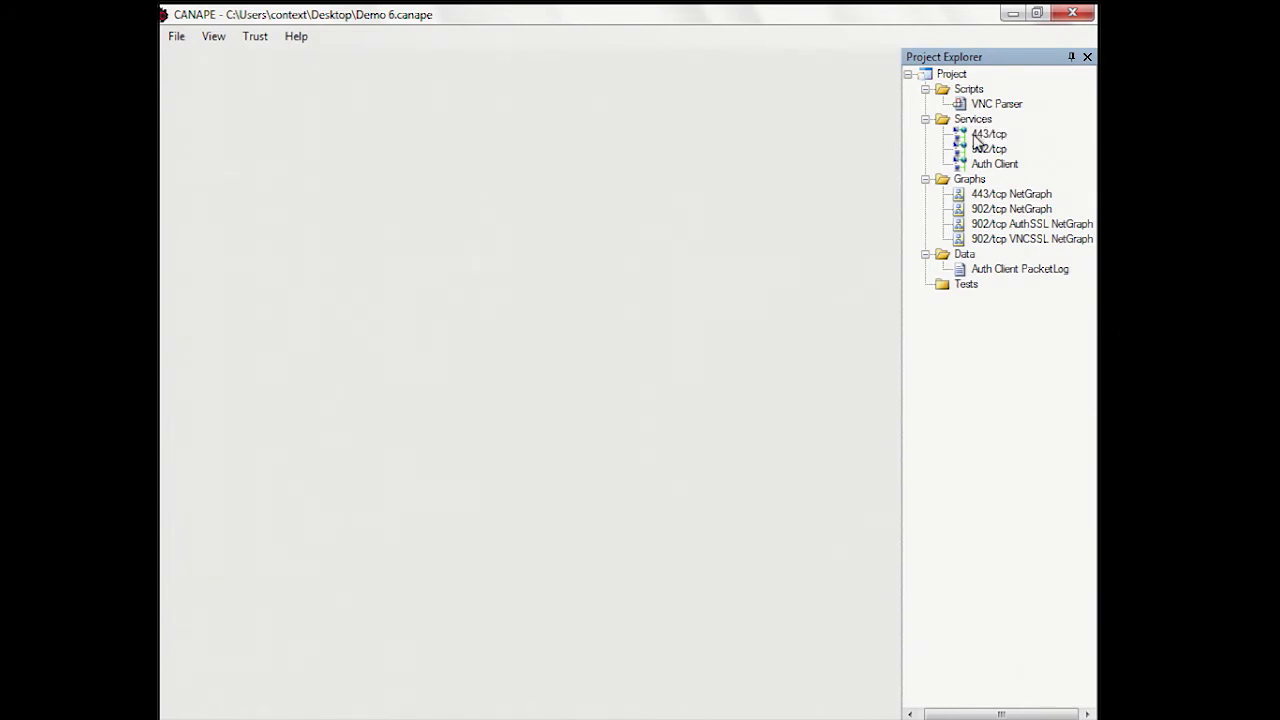
left_click(490, 107)
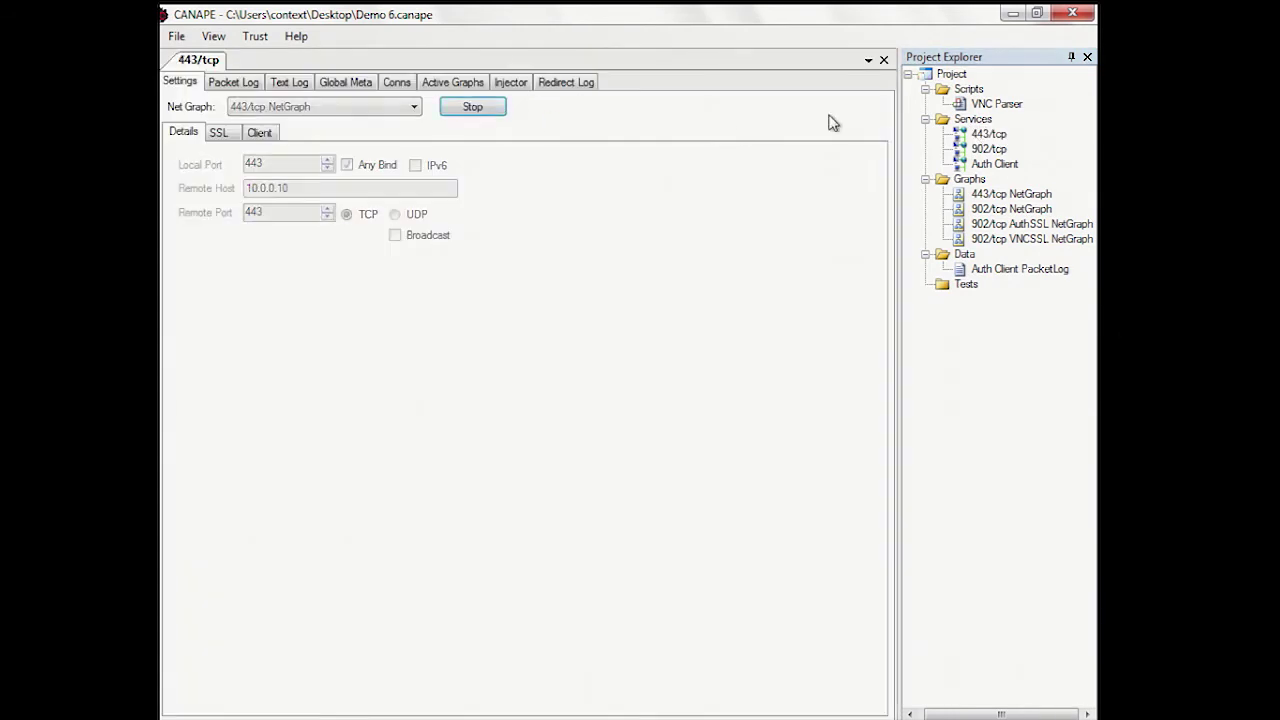
double_click(995, 149)
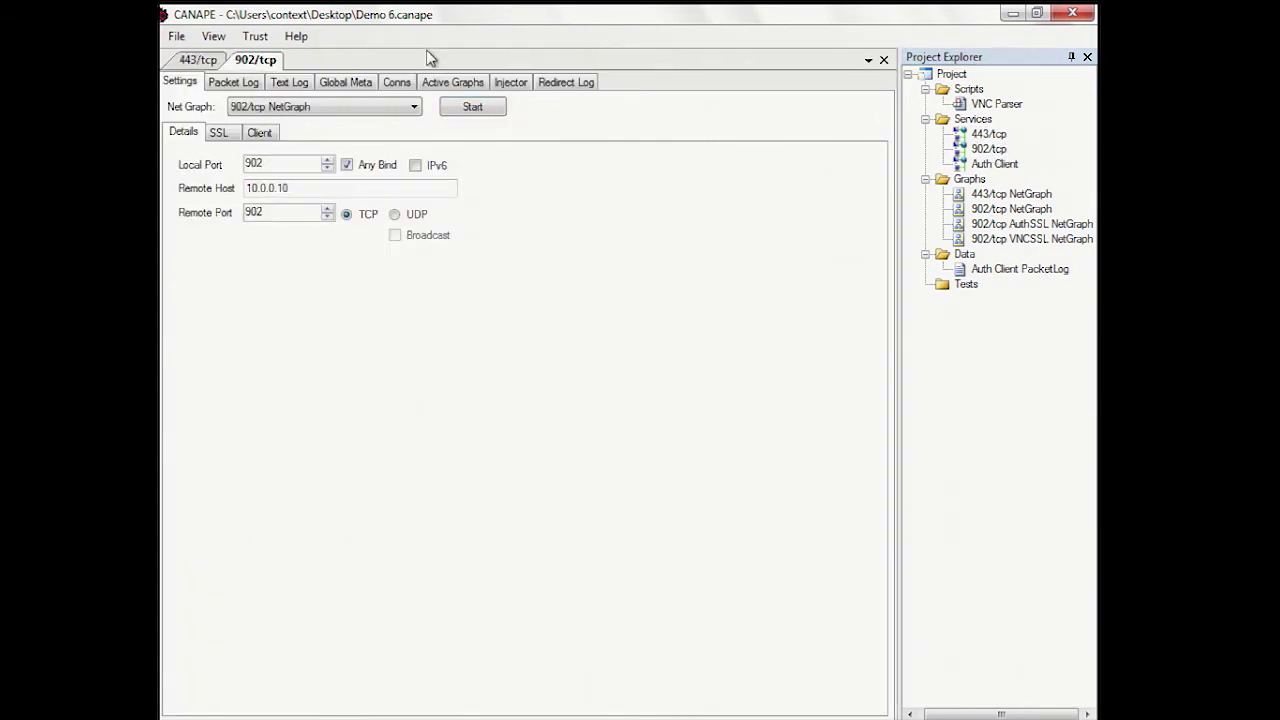
left_click(471, 112)
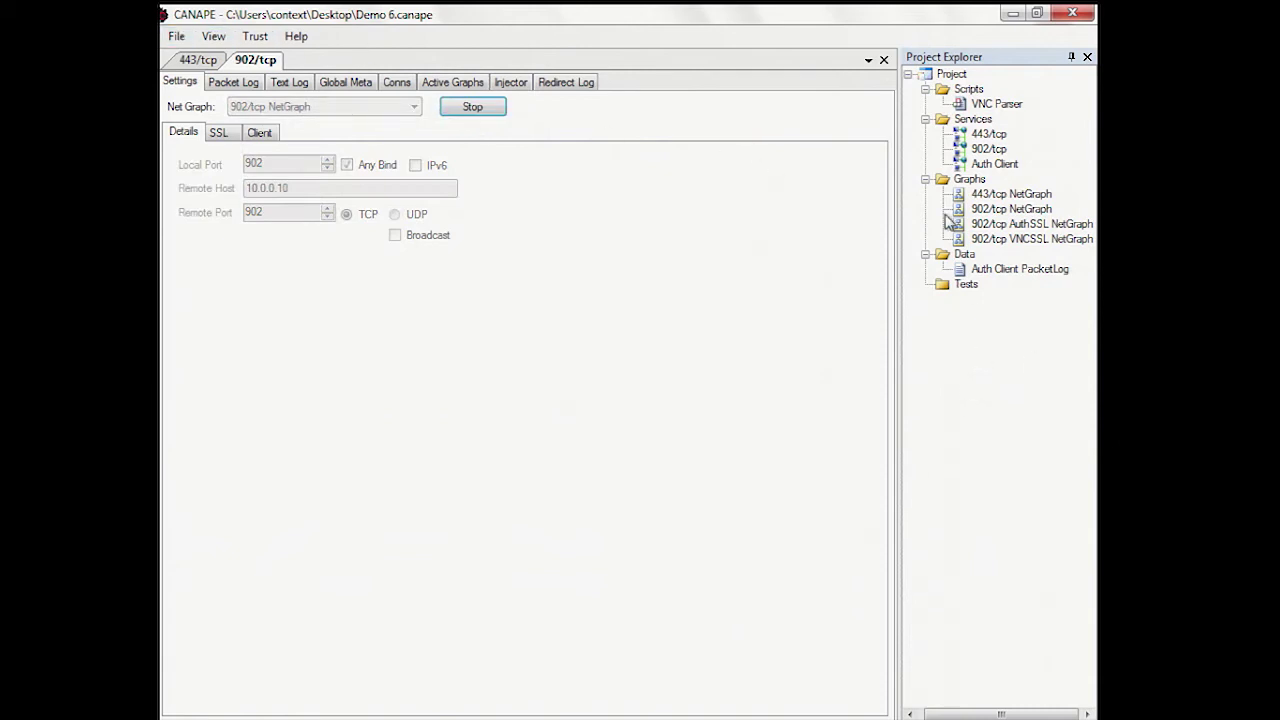
double_click(1011, 209)
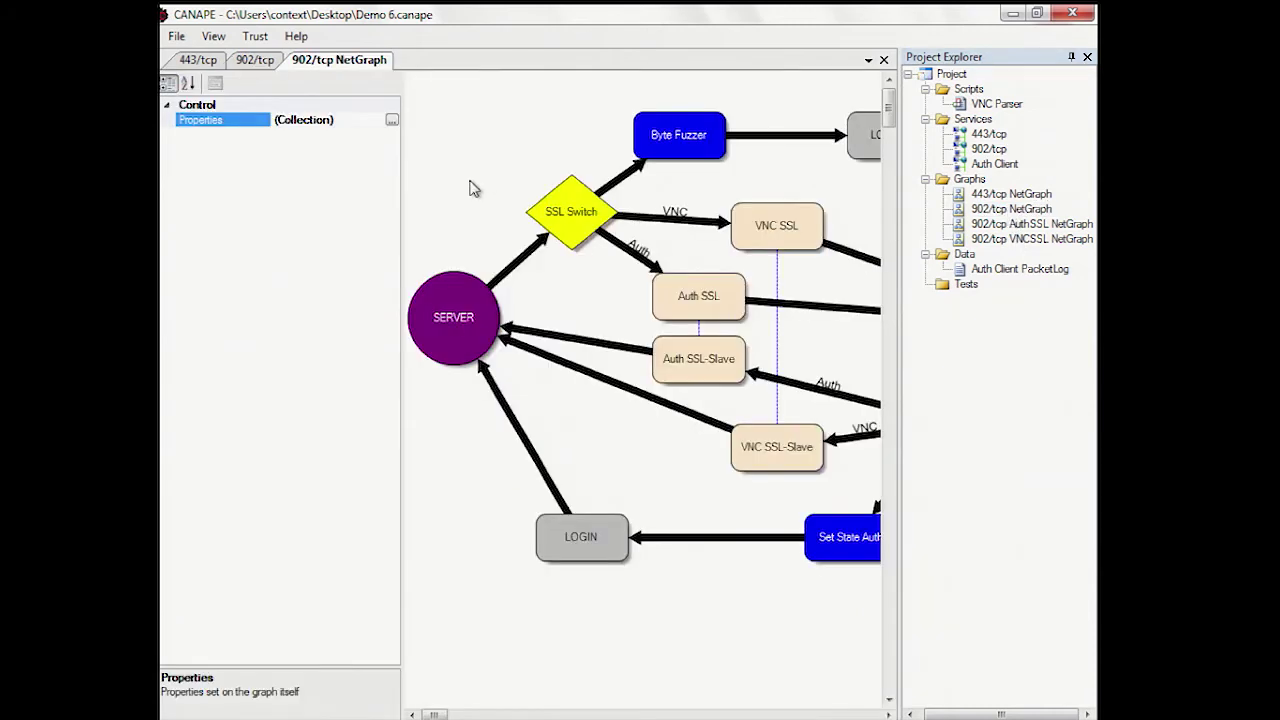
Narrow both side panes, select the Byte Fuzzer node in the graph, then minimise CANAPE.
left_click_drag(402, 188, 306, 197)
left_click_drag(898, 234, 976, 242)
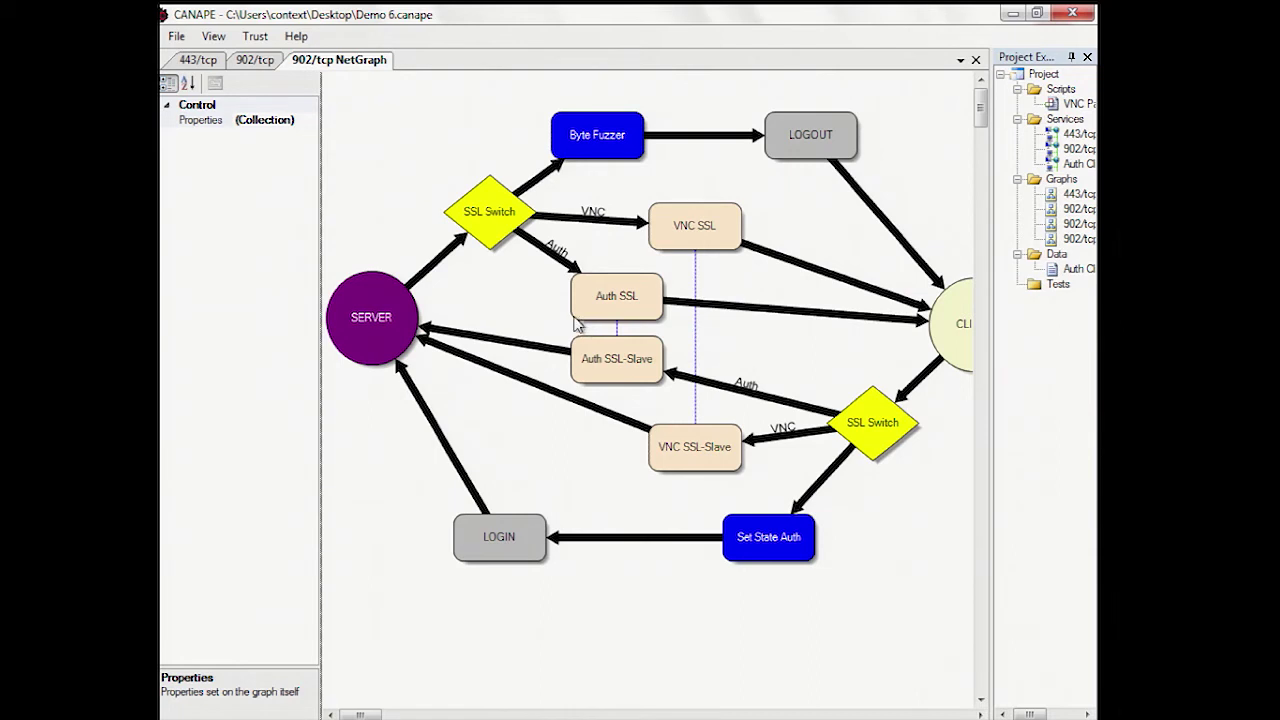
left_click(614, 136)
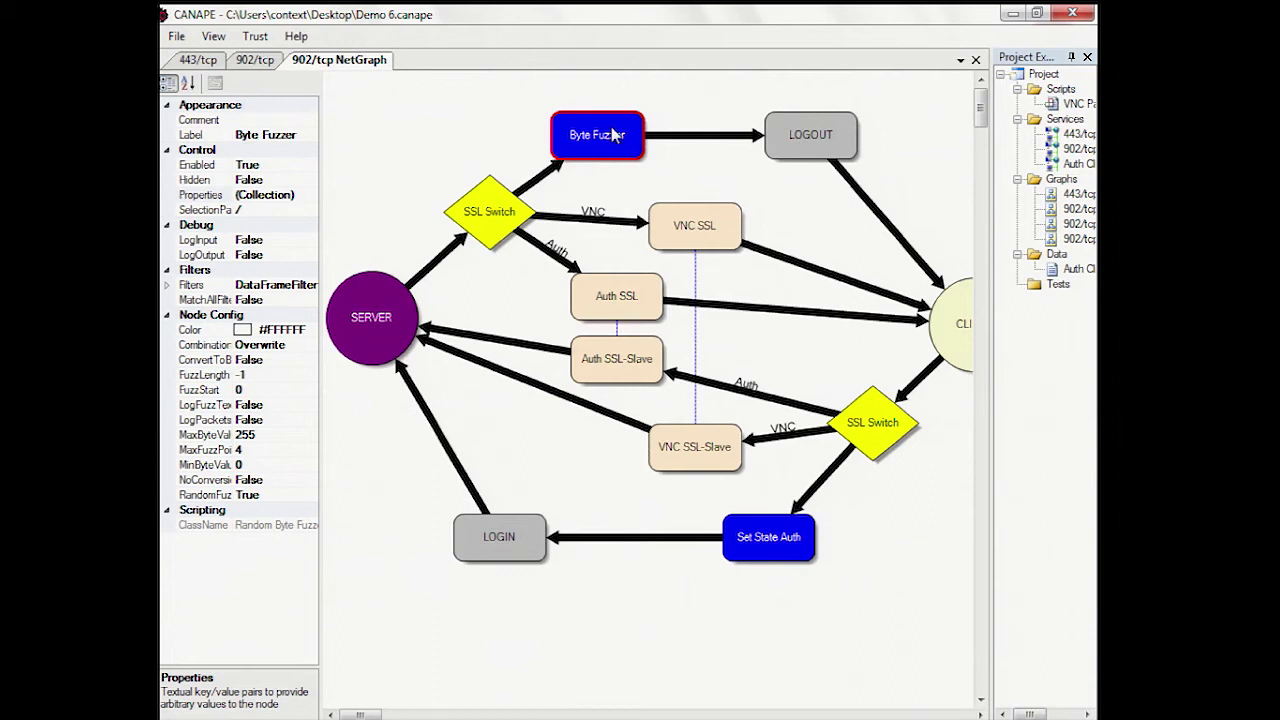
left_click(1018, 17)
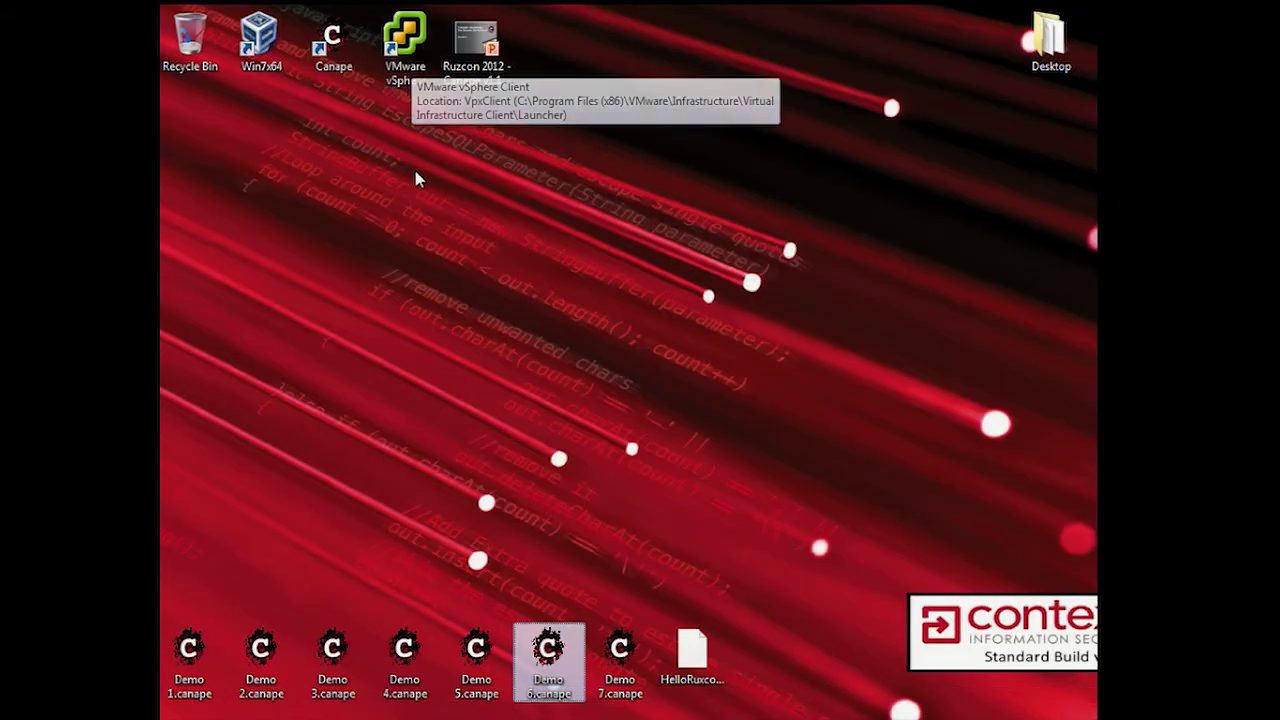
Launch VMware vSphere Client, submit the user name and password, then return to CANAPE.
double_click(405, 38)
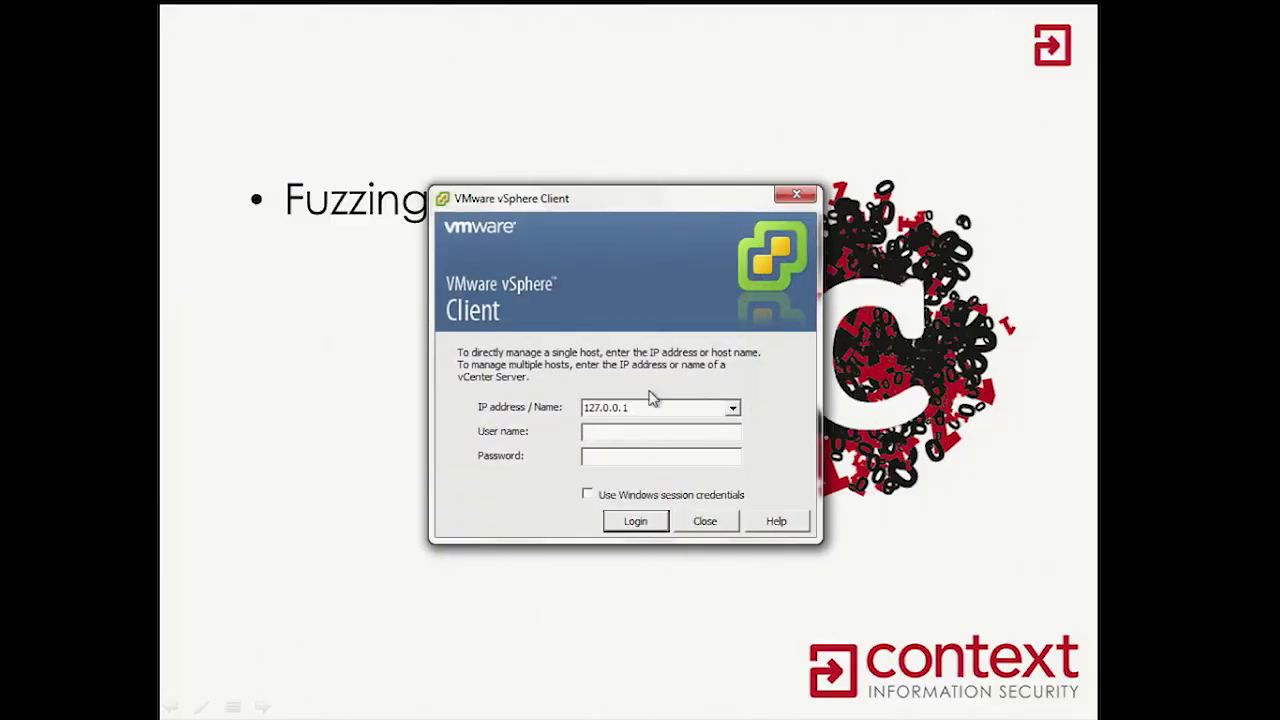
type("root")
key("Tab")
type("************")
key("Return")
key("alt+Tab")
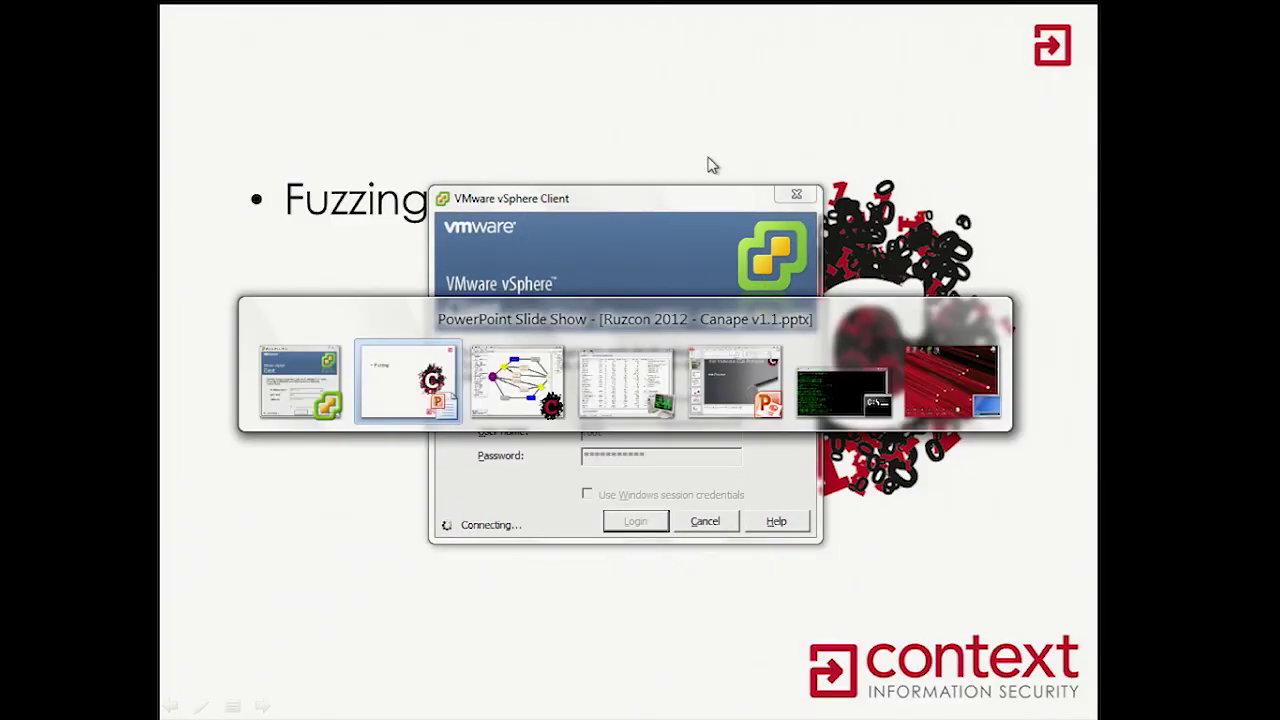
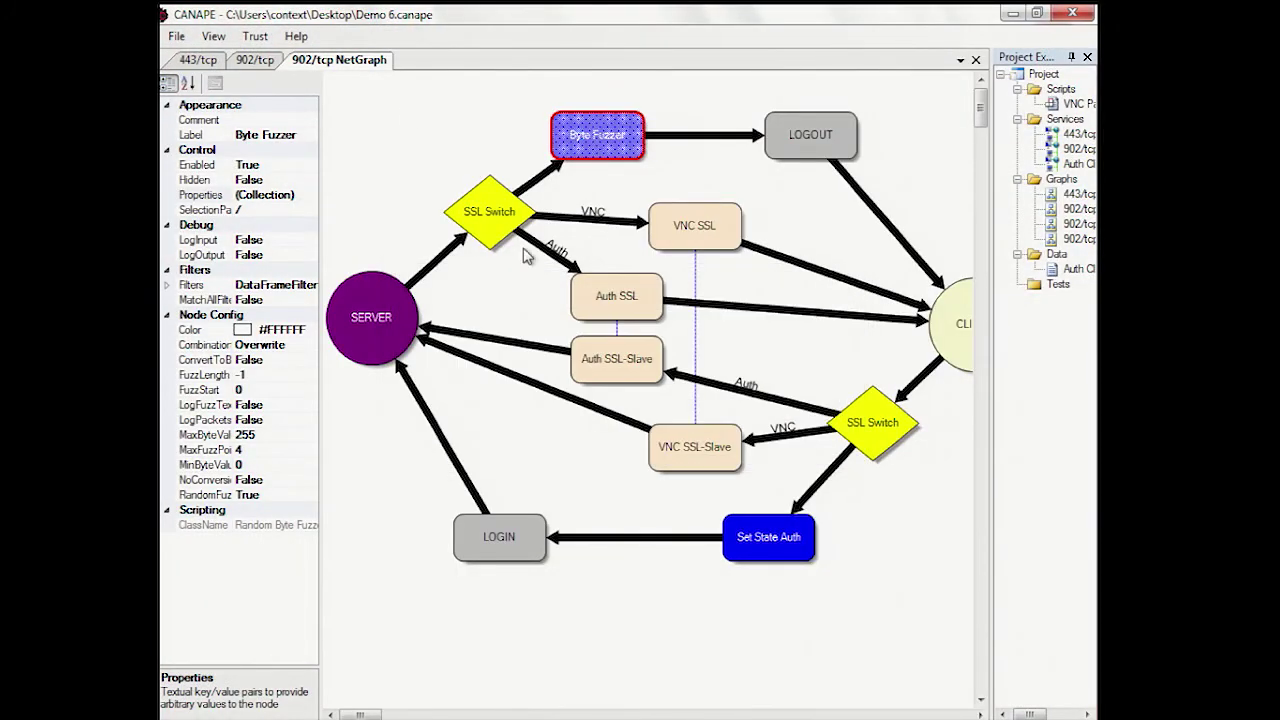
Check that the 902/tcp service's packet log is still empty, then bring up the VMware vSphere Client.
left_click(209, 60)
left_click(255, 62)
left_click(236, 82)
key("alt+Tab")
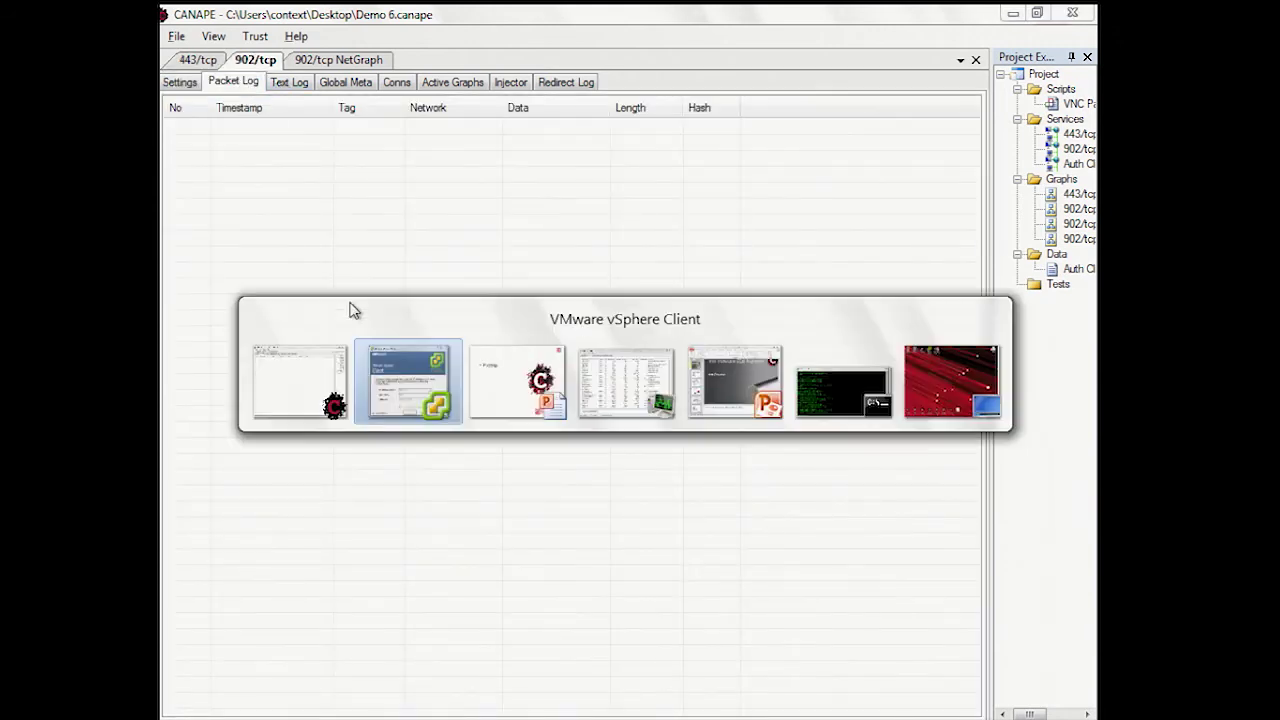
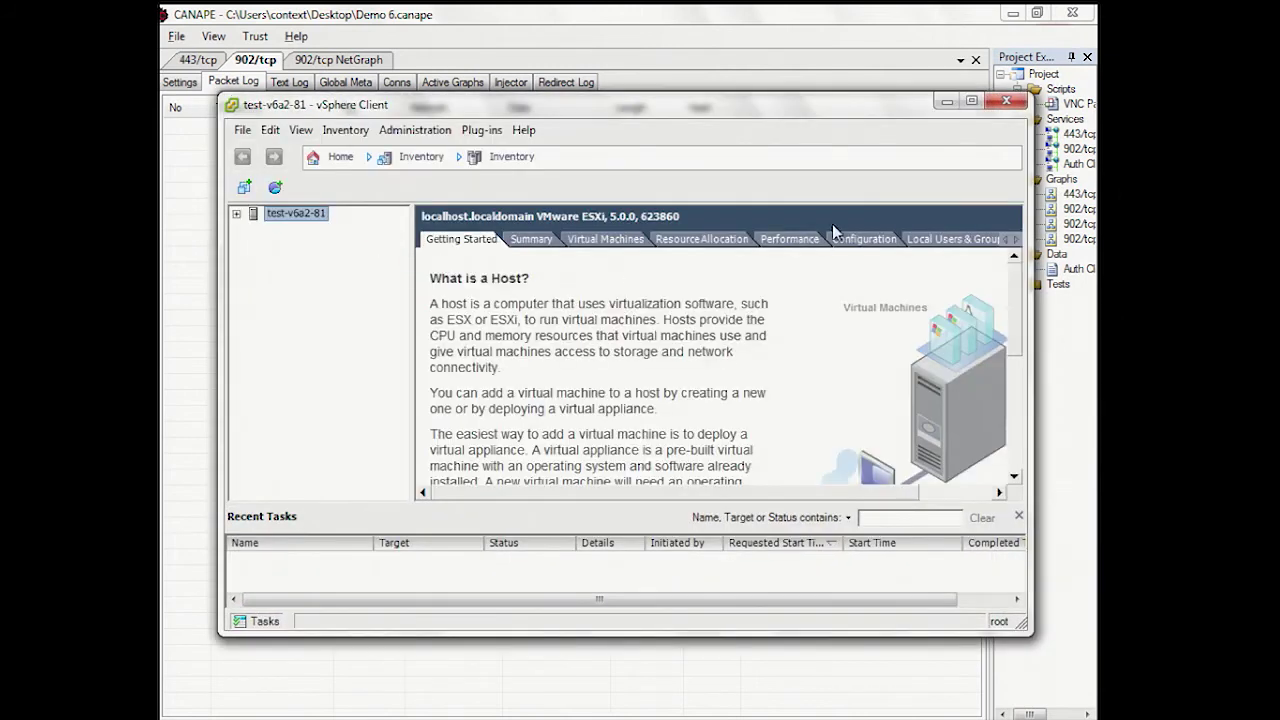
Show the host's Storage configuration page with the vSphere Client window maximized.
left_click(855, 246)
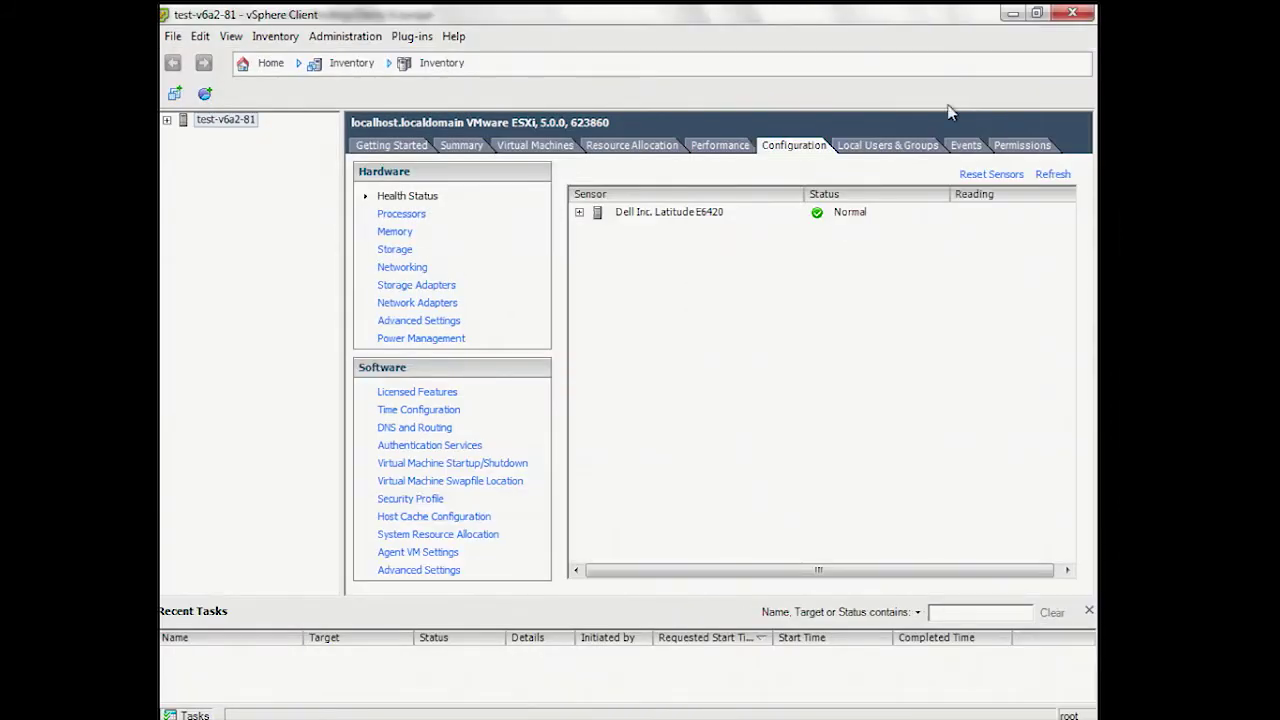
left_click(971, 101)
left_click(395, 249)
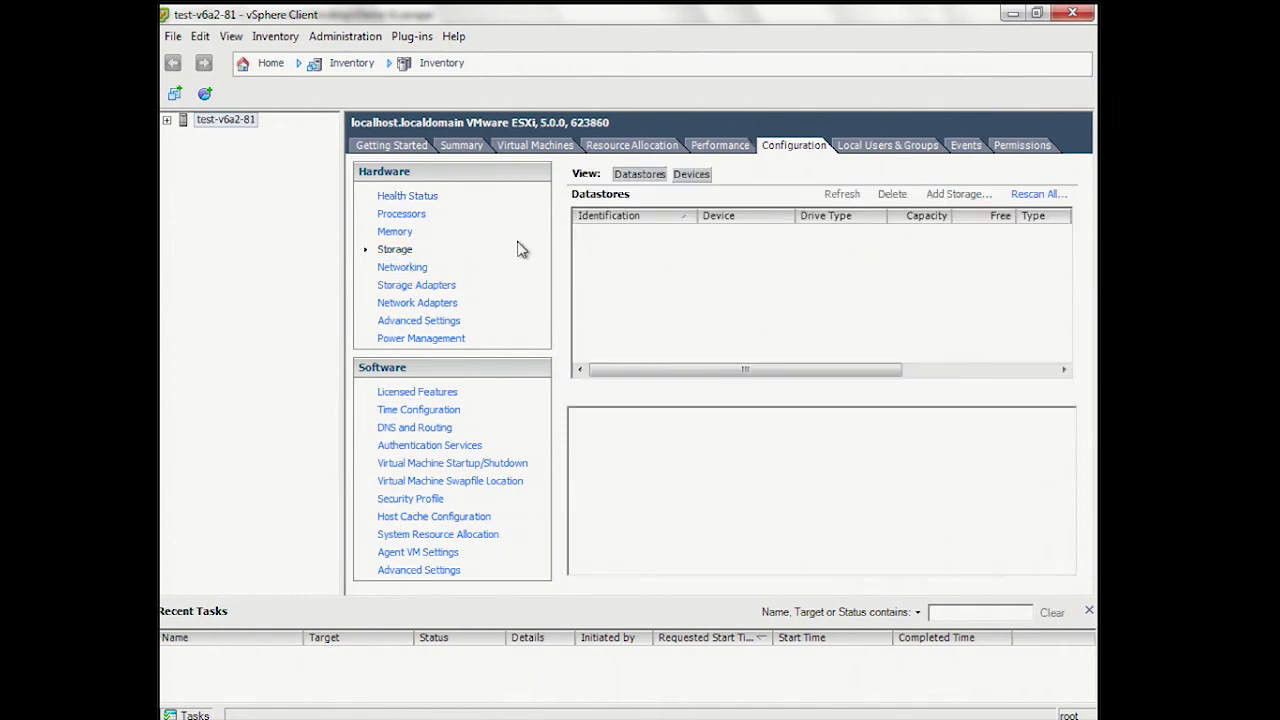
Browse datastore1's Files folder and start downloading Secret.txt to the local computer.
right_click(638, 240)
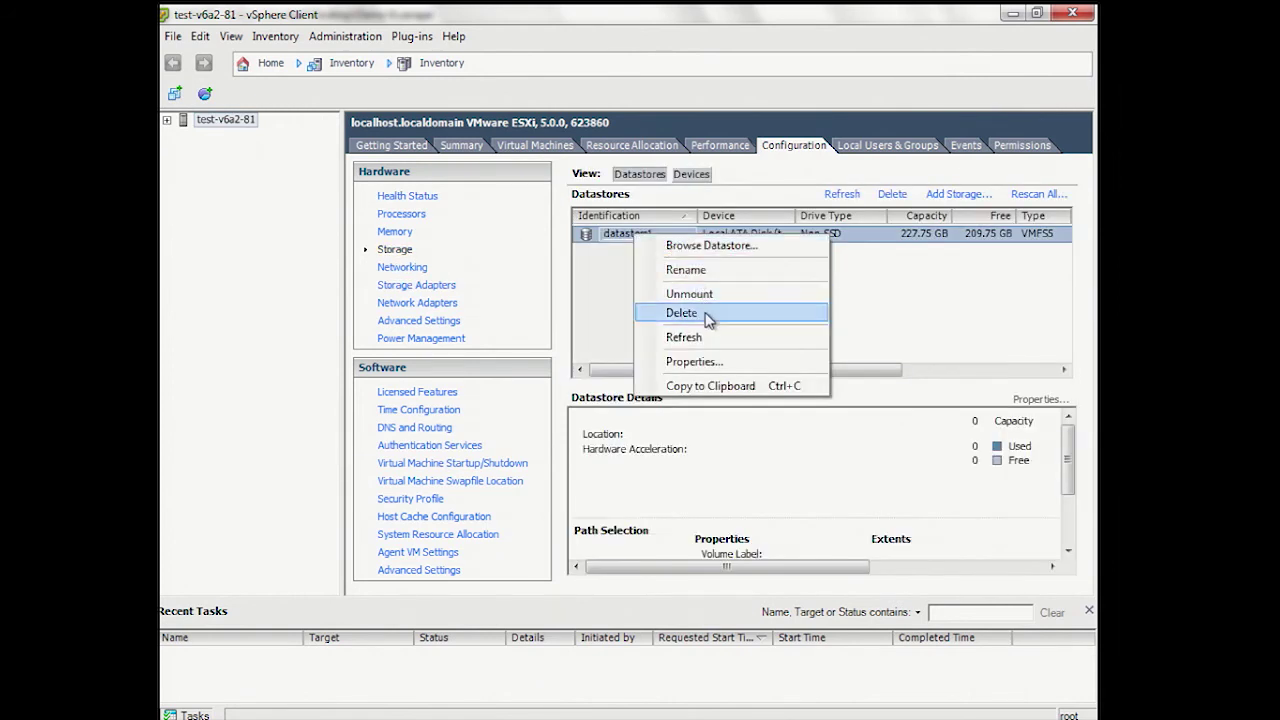
left_click(735, 250)
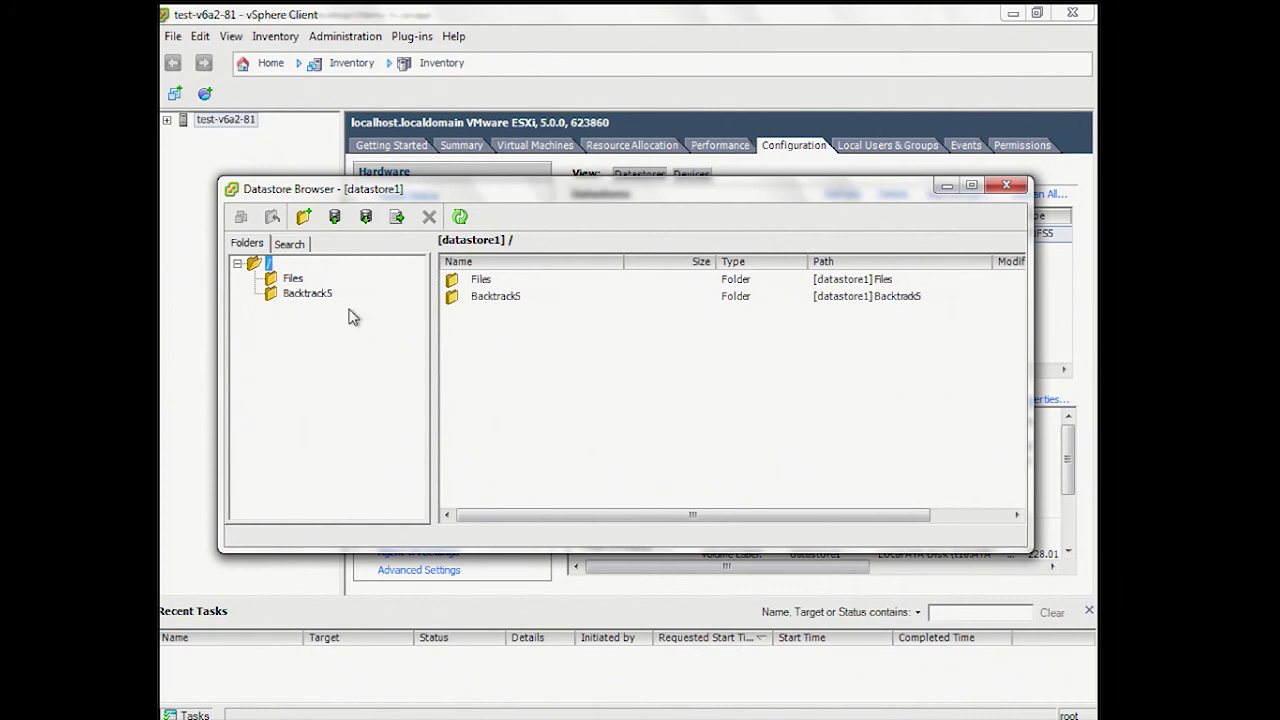
left_click(292, 278)
left_click(495, 281)
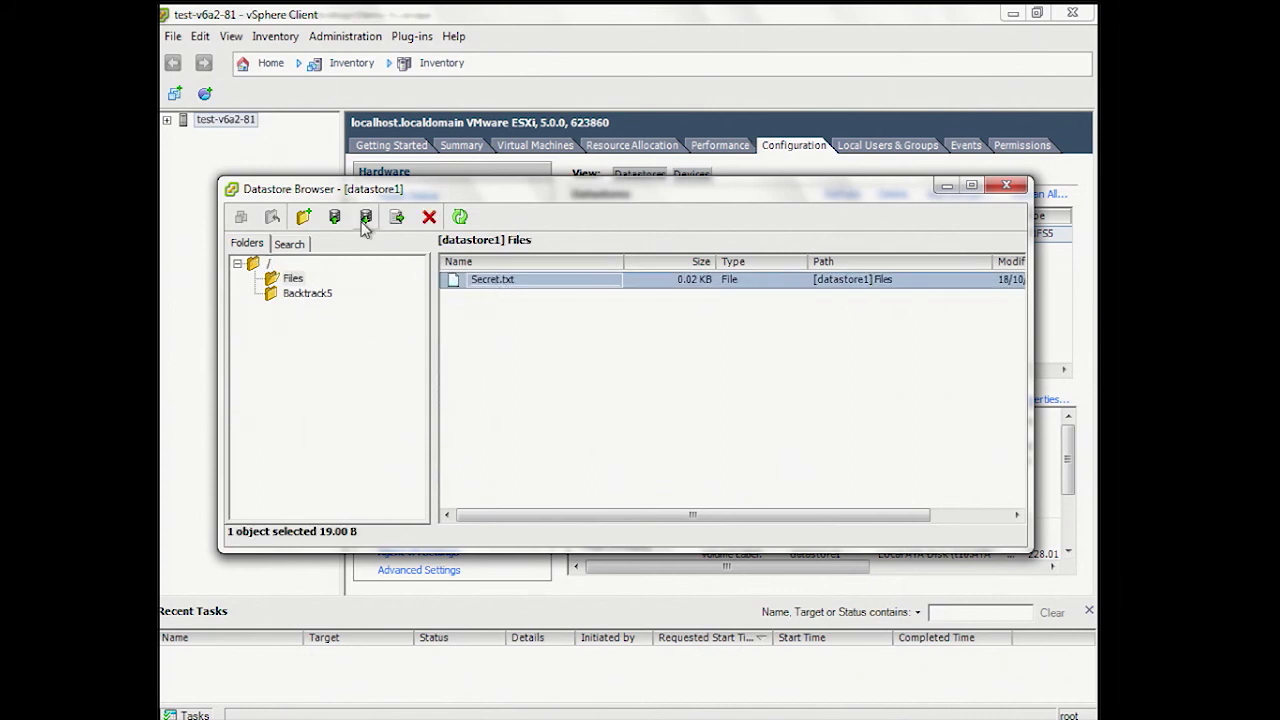
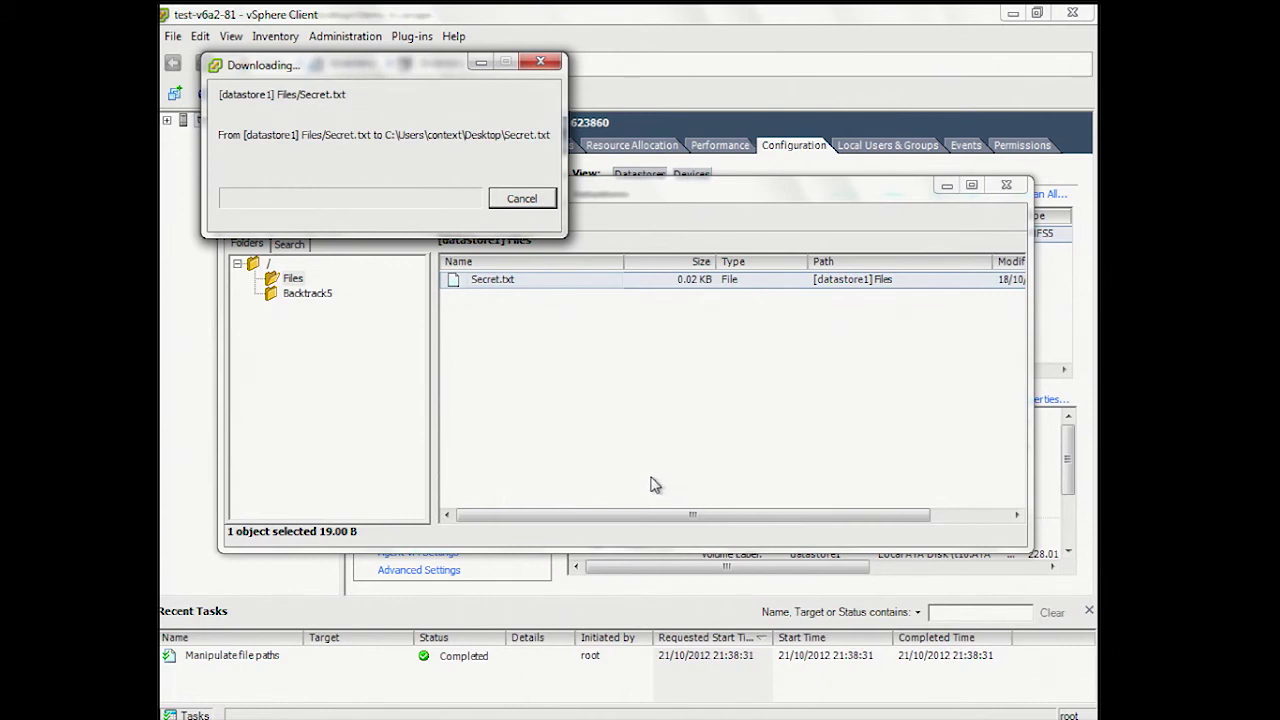
Widen the 902/tcp packet log's Data column, then toggle Enable on the NetGraph's Byte Fuzzer node.
key("alt+Tab")
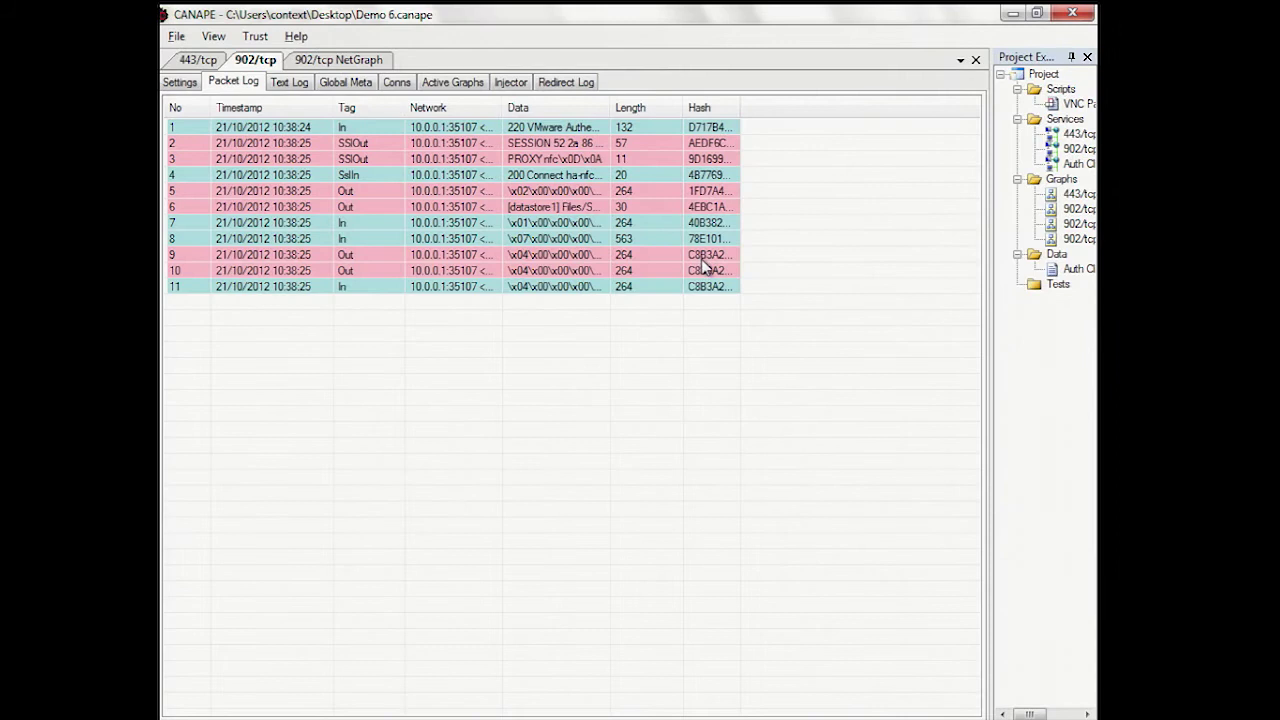
left_click_drag(604, 116, 836, 110)
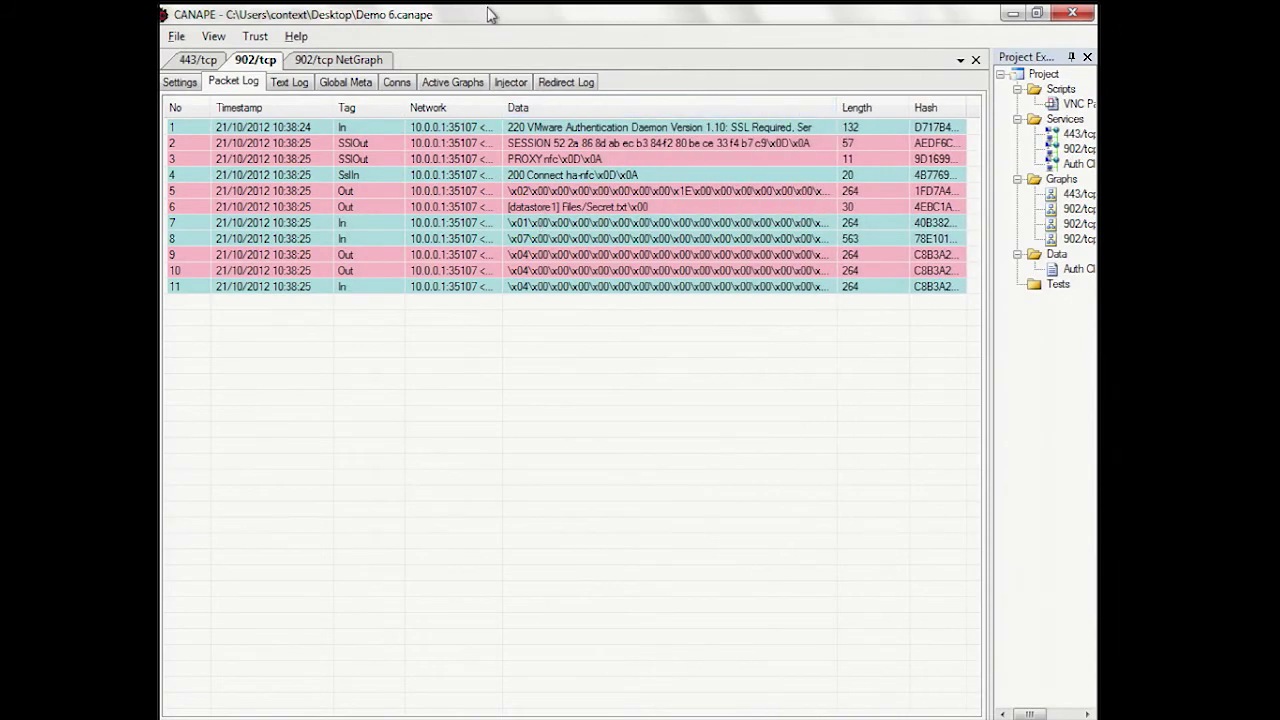
left_click(327, 62)
left_click(610, 148)
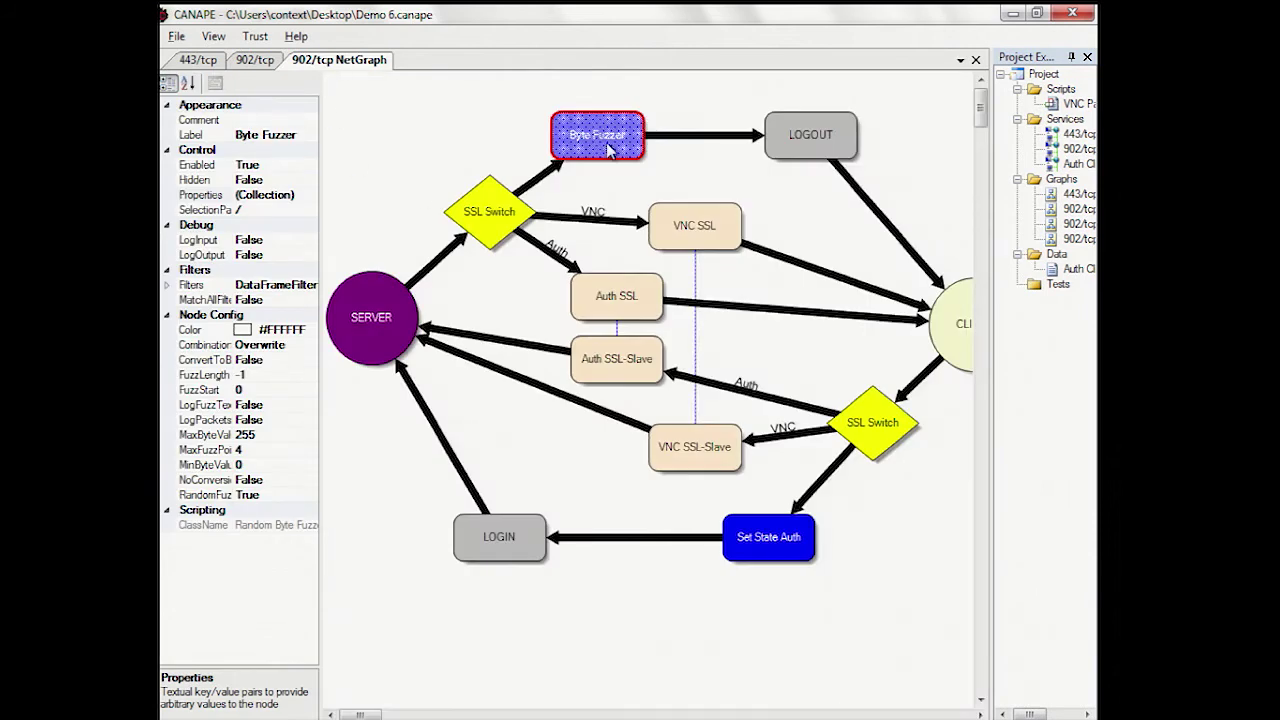
right_click(610, 148)
left_click(711, 199)
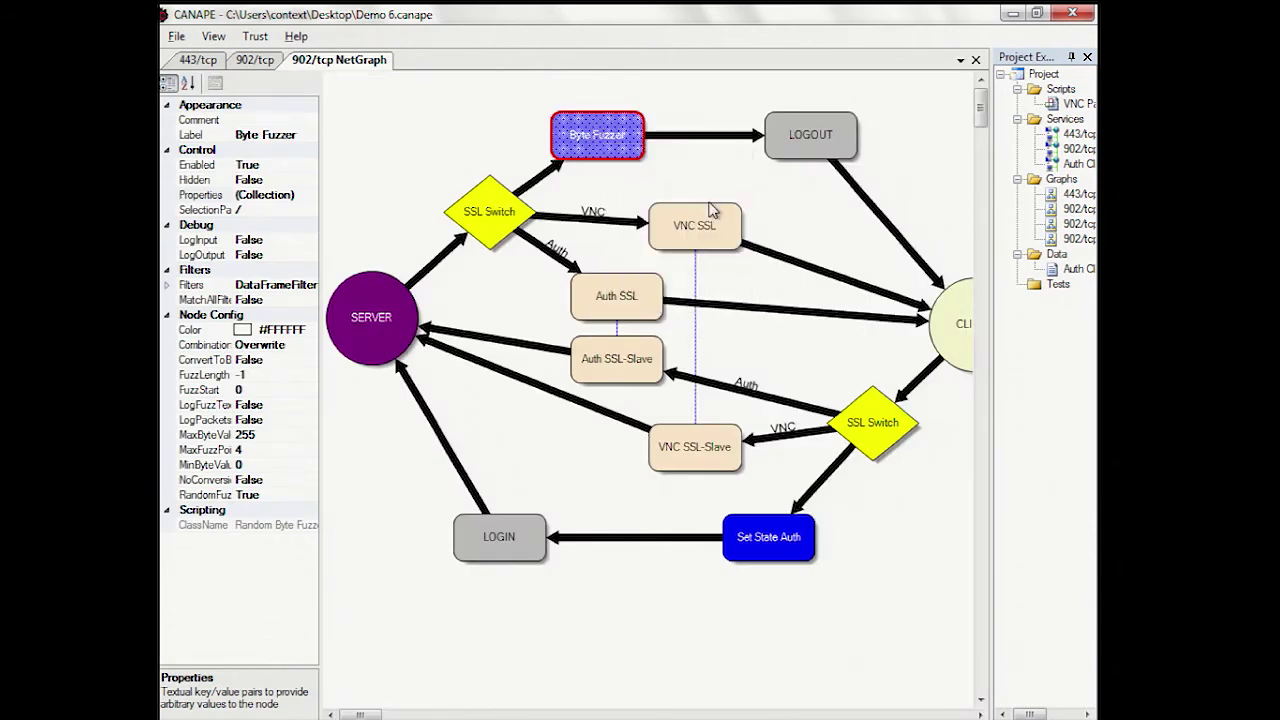
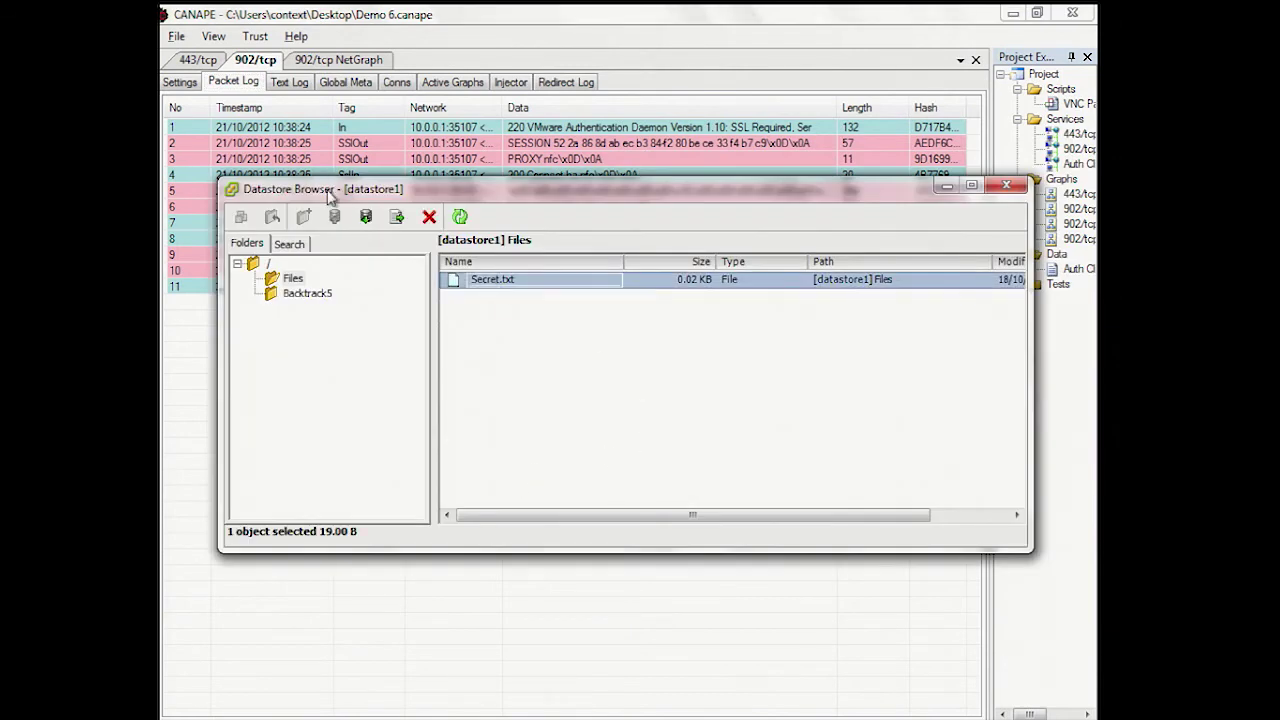
Try downloading Secret.txt to the Desktop, then dismiss the put-message download error.
left_click(366, 217)
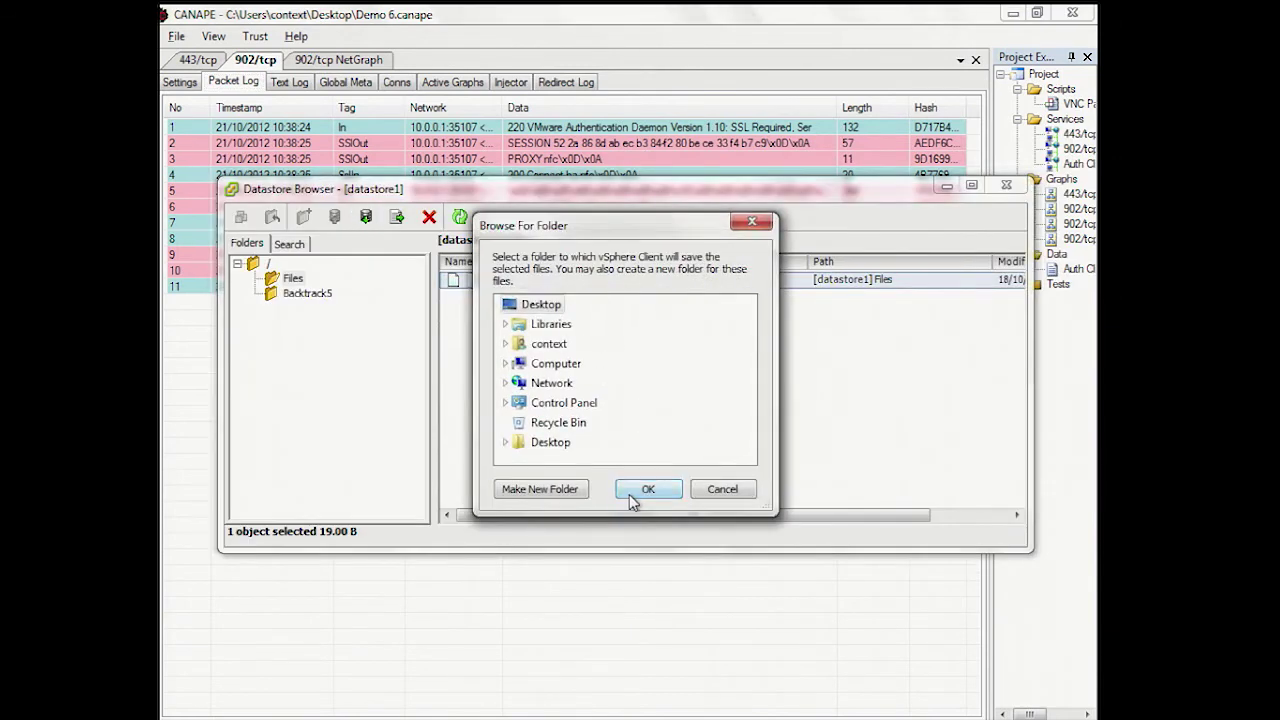
left_click(630, 494)
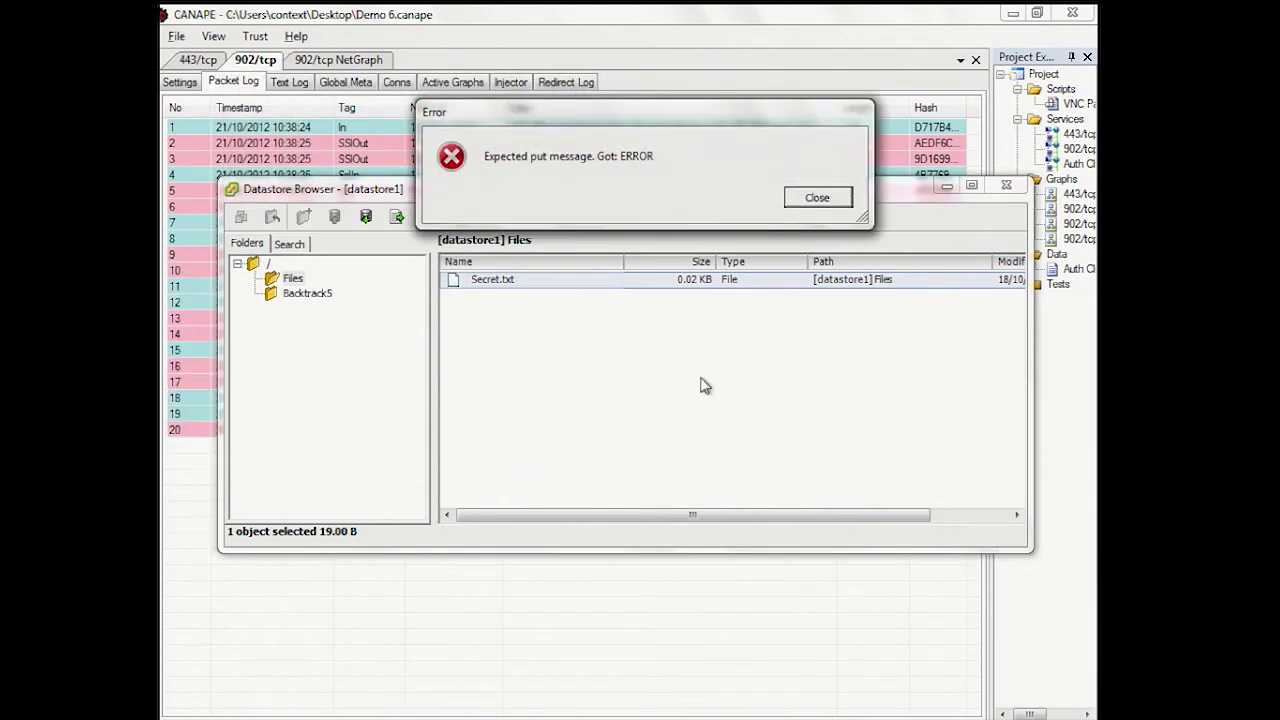
left_click(826, 198)
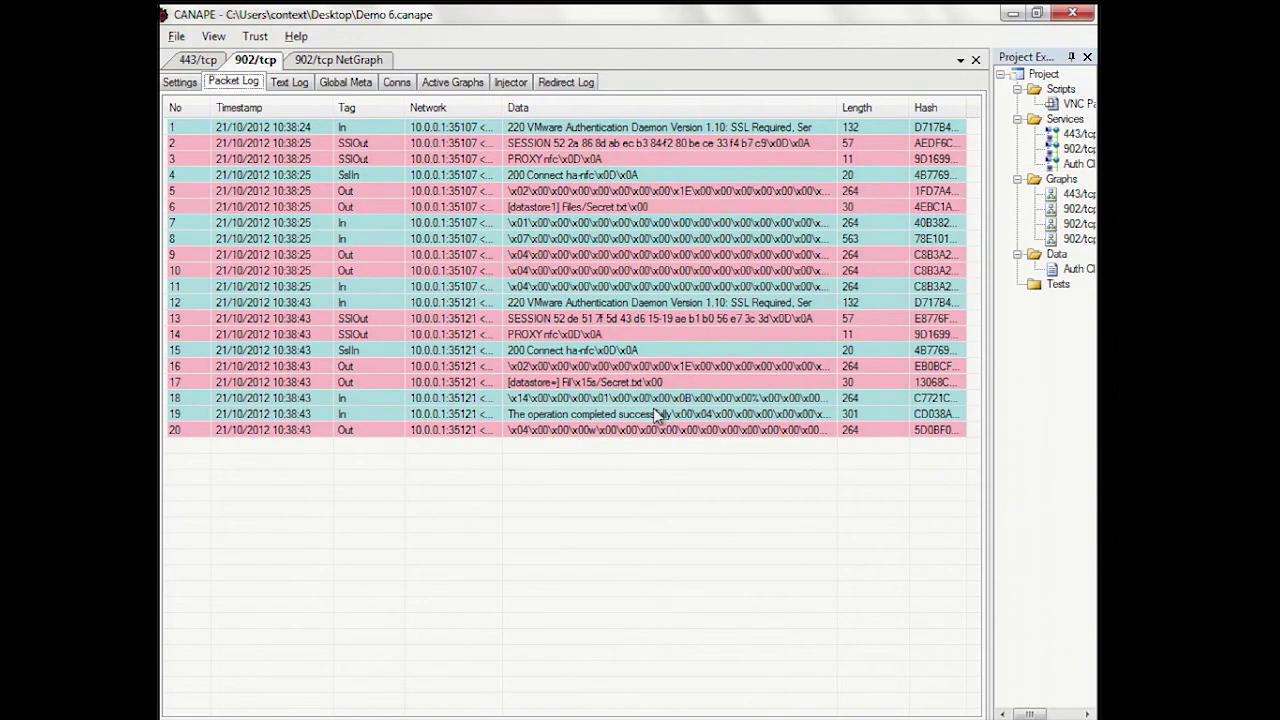
Select packets 16 and 5 in the 902/tcp log and run Diff Packets on them.
left_click(634, 370)
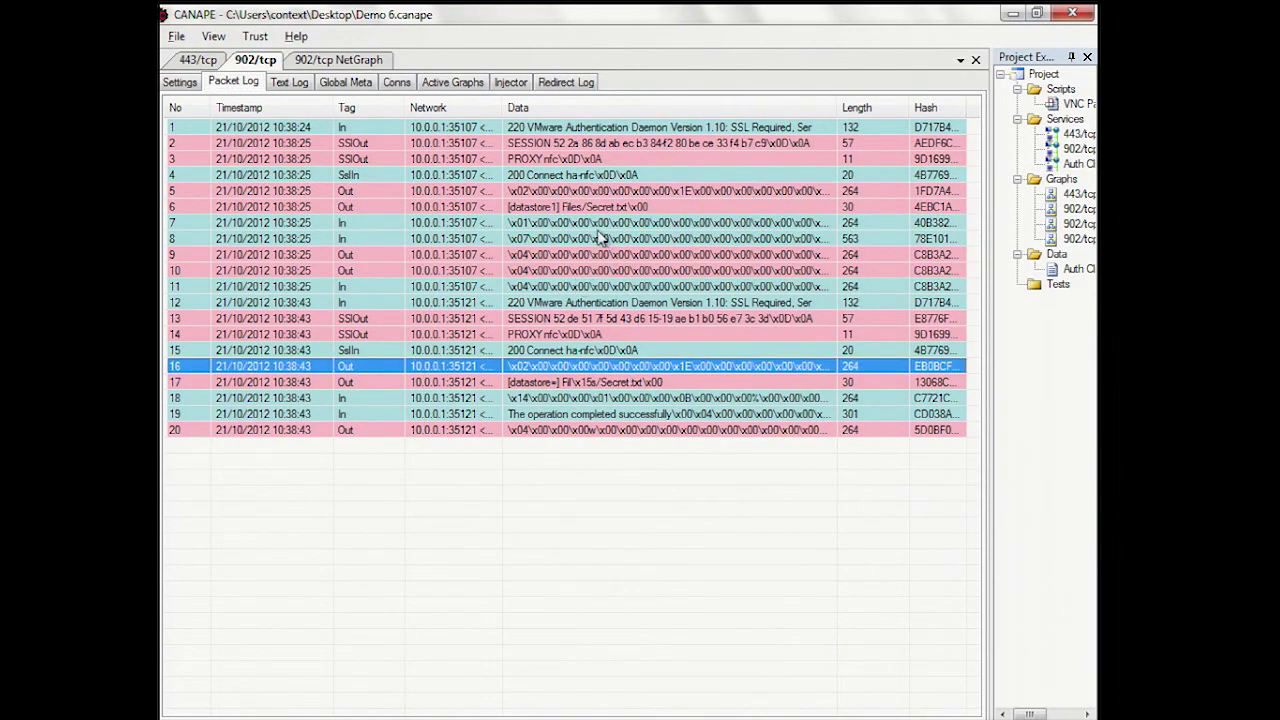
right_click(583, 192)
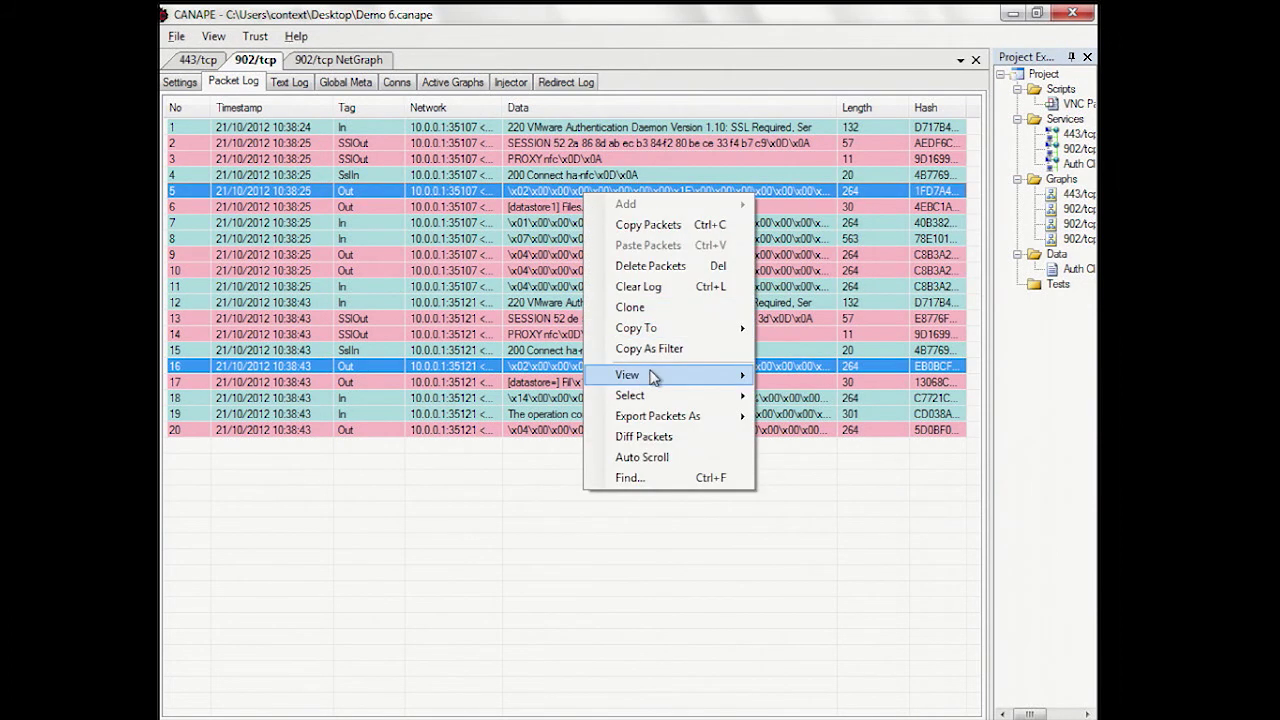
left_click(655, 437)
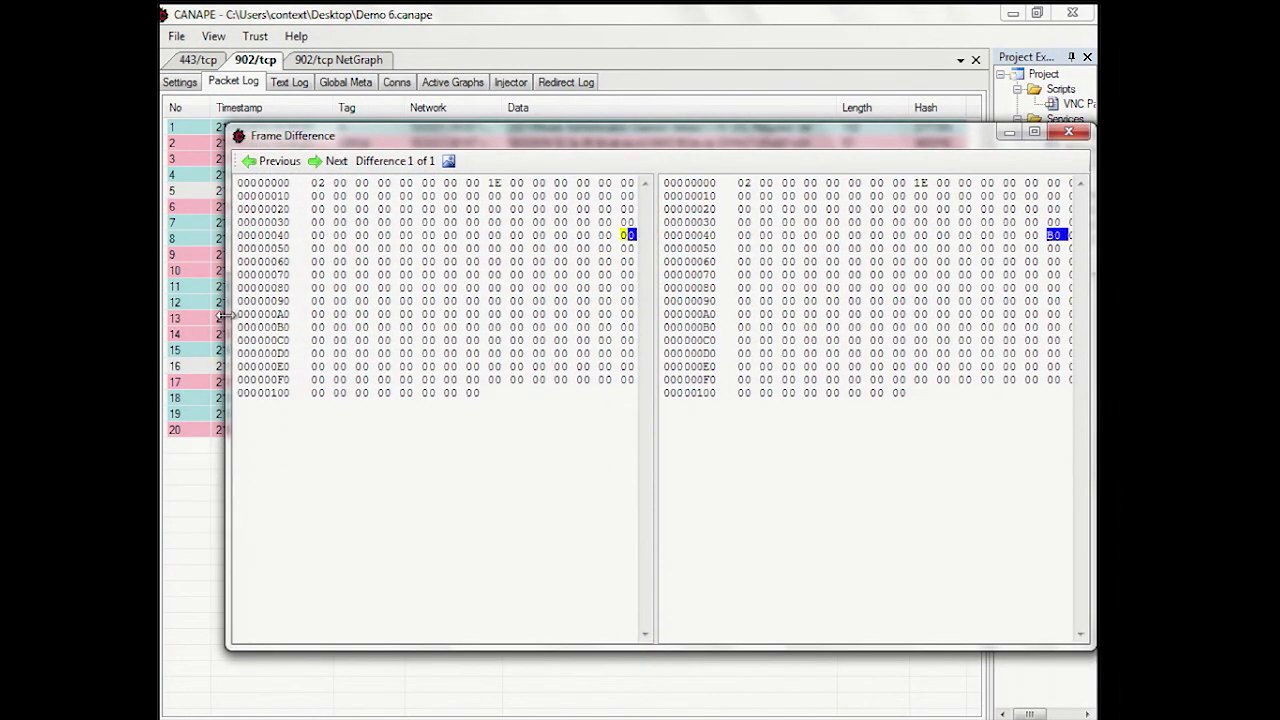
Widen Frame Difference, confirm the only differing byte is 00 versus B0, then close it.
left_click_drag(227, 312, 161, 310)
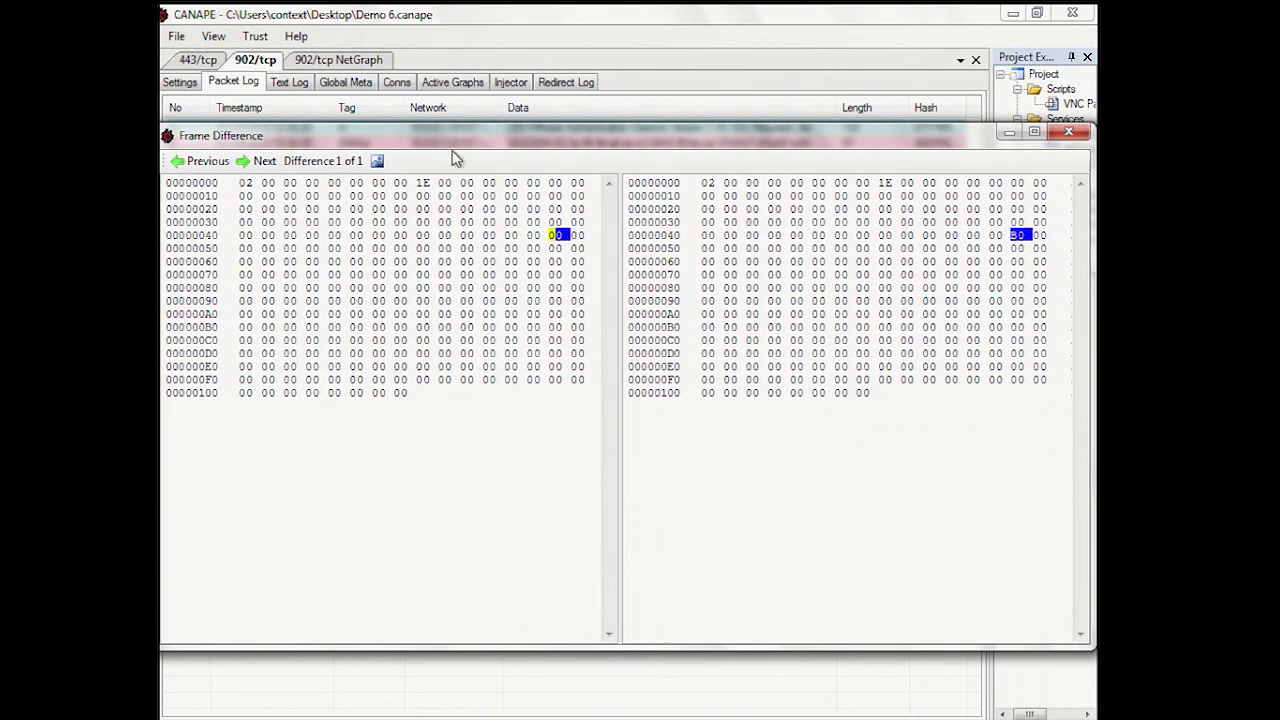
left_click(262, 163)
left_click(262, 163)
left_click(1068, 135)
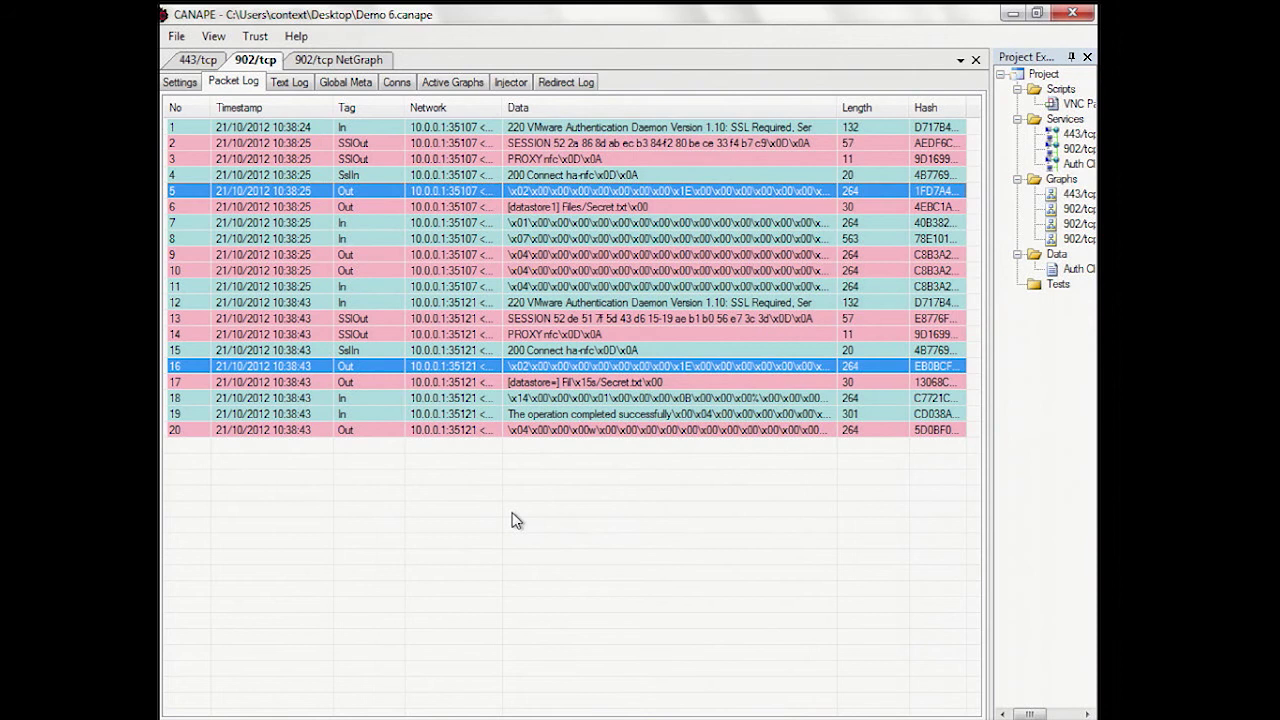
Bring the Datastore Browser showing Secret.txt (0.02 KB) back in front with Alt+Tab.
key("alt+Tab")
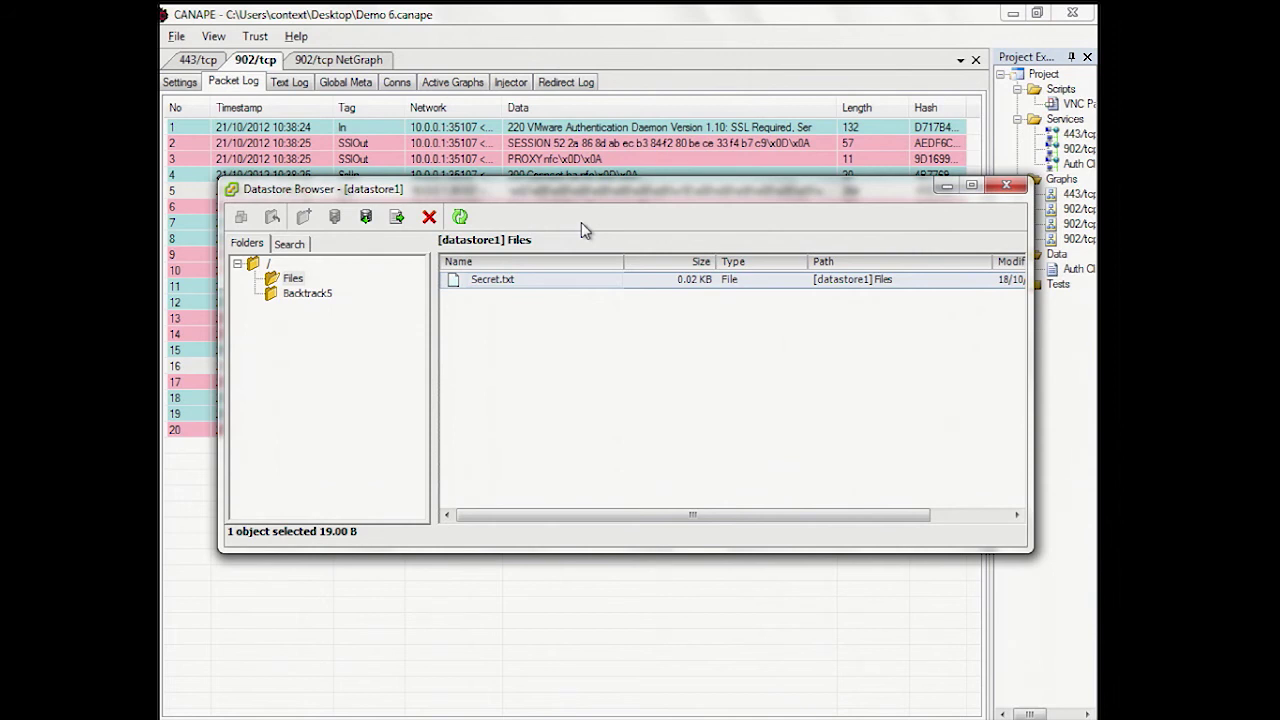
Close the Datastore Browser, then close CANAPE, which raises its save-modified-project prompt.
left_click(1007, 186)
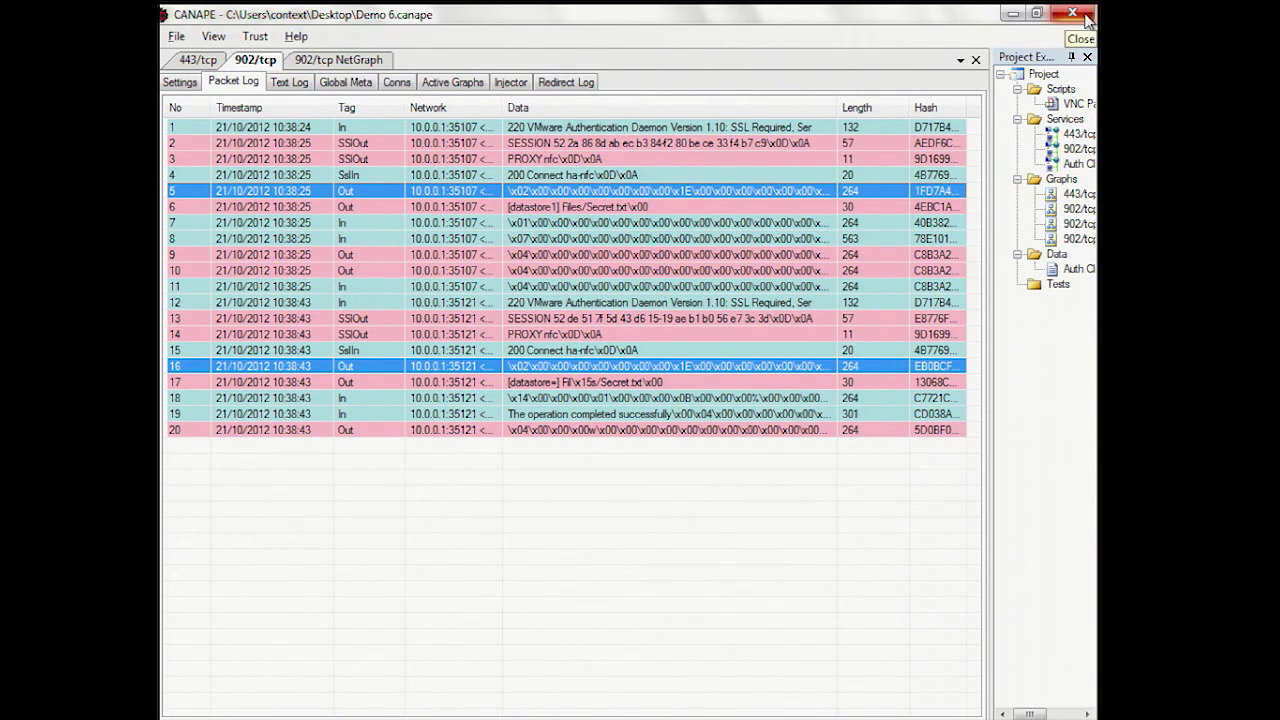
left_click(1087, 18)
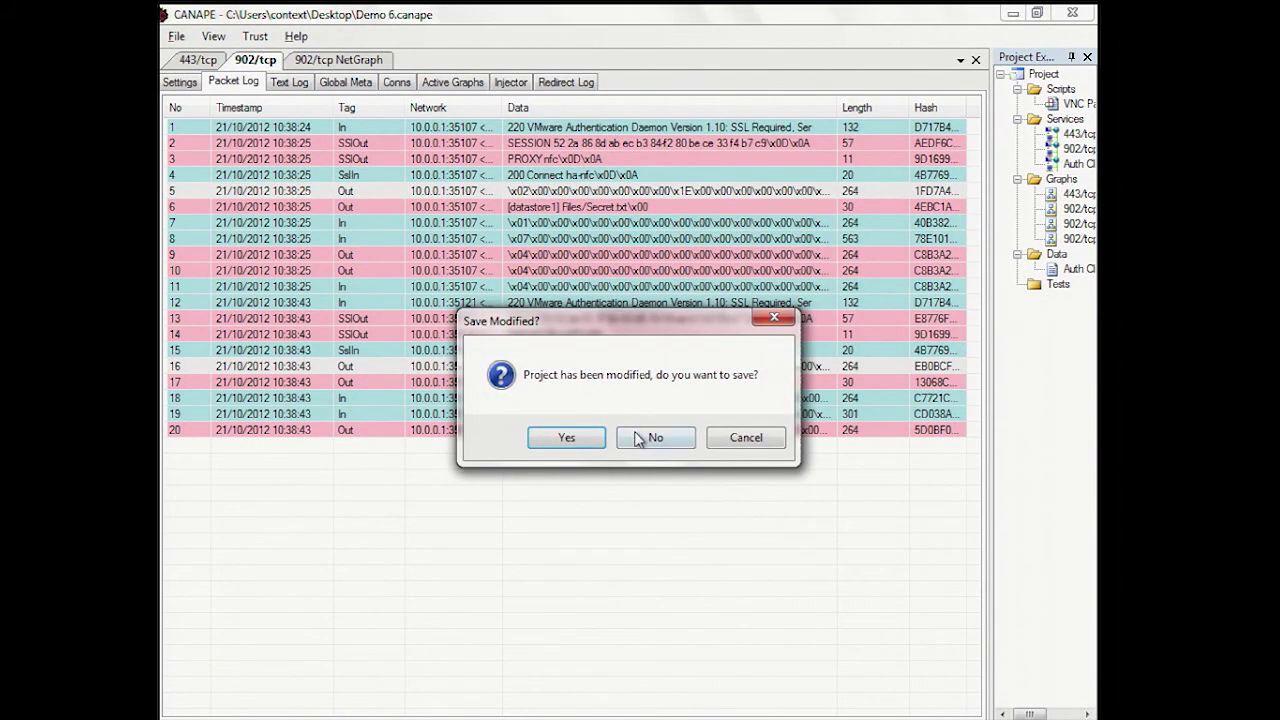
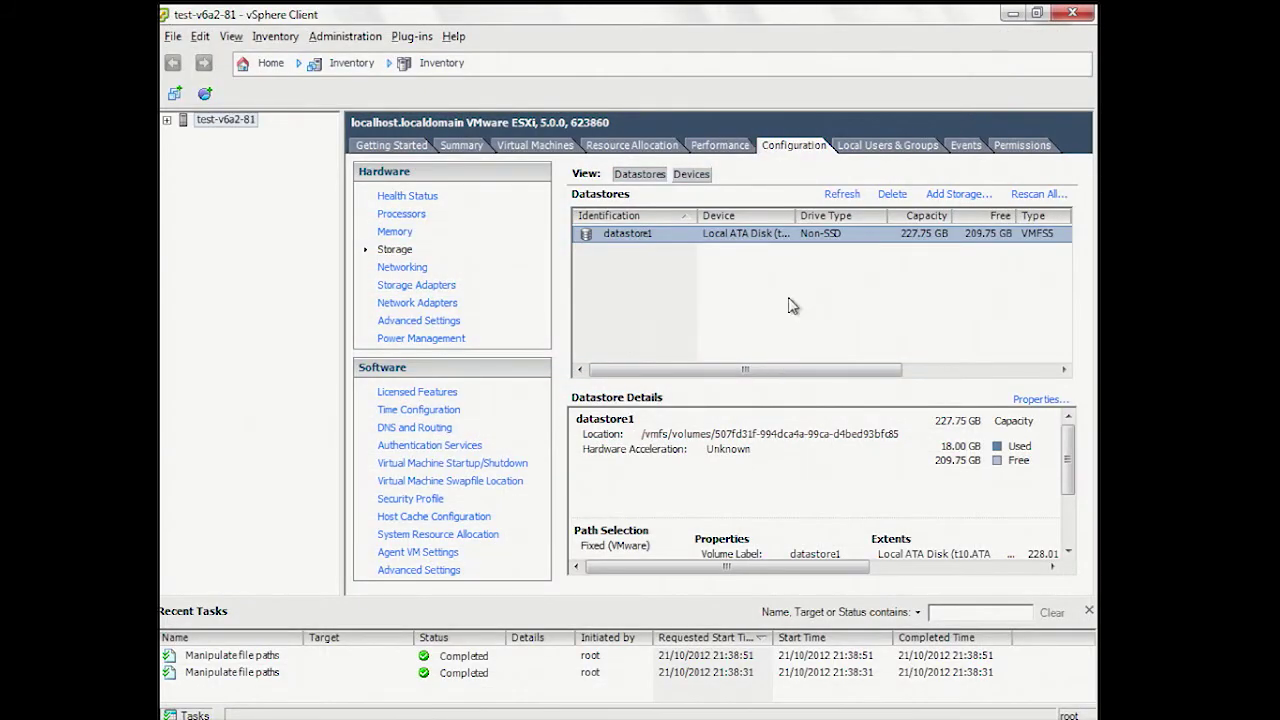
Close the vSphere Client window and open Demo 7.canape from the desktop in CANAPE.
left_click(1072, 18)
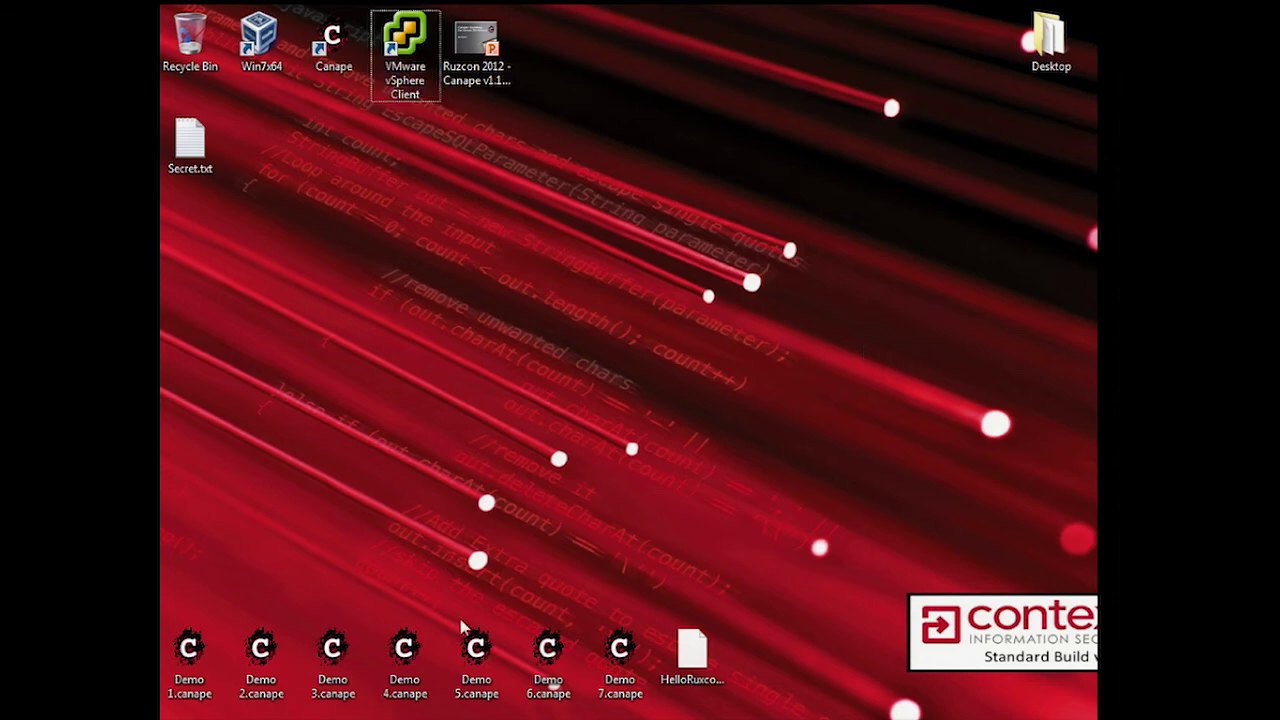
left_click(619, 645)
key("alt+Tab")
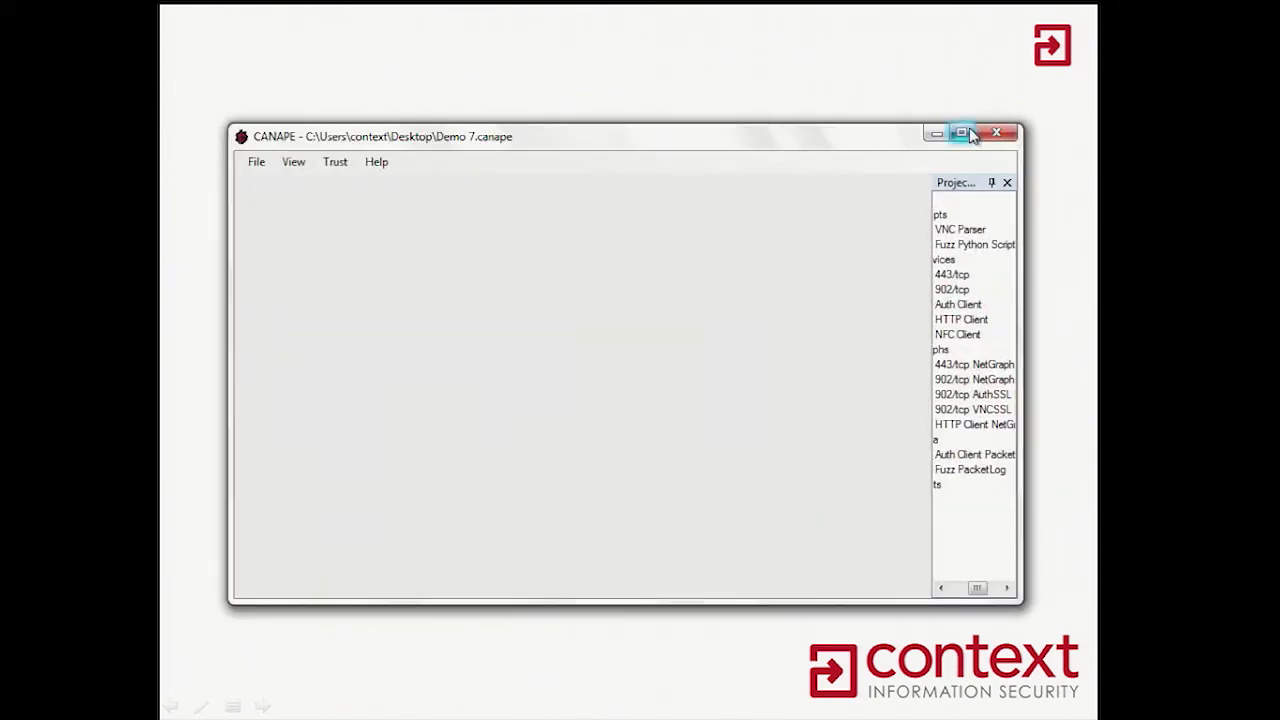
Maximize CANAPE, read the Fuzz Python Script in an enlarged editor, then open HTTP Client settings.
left_click(963, 133)
left_click_drag(988, 193, 932, 197)
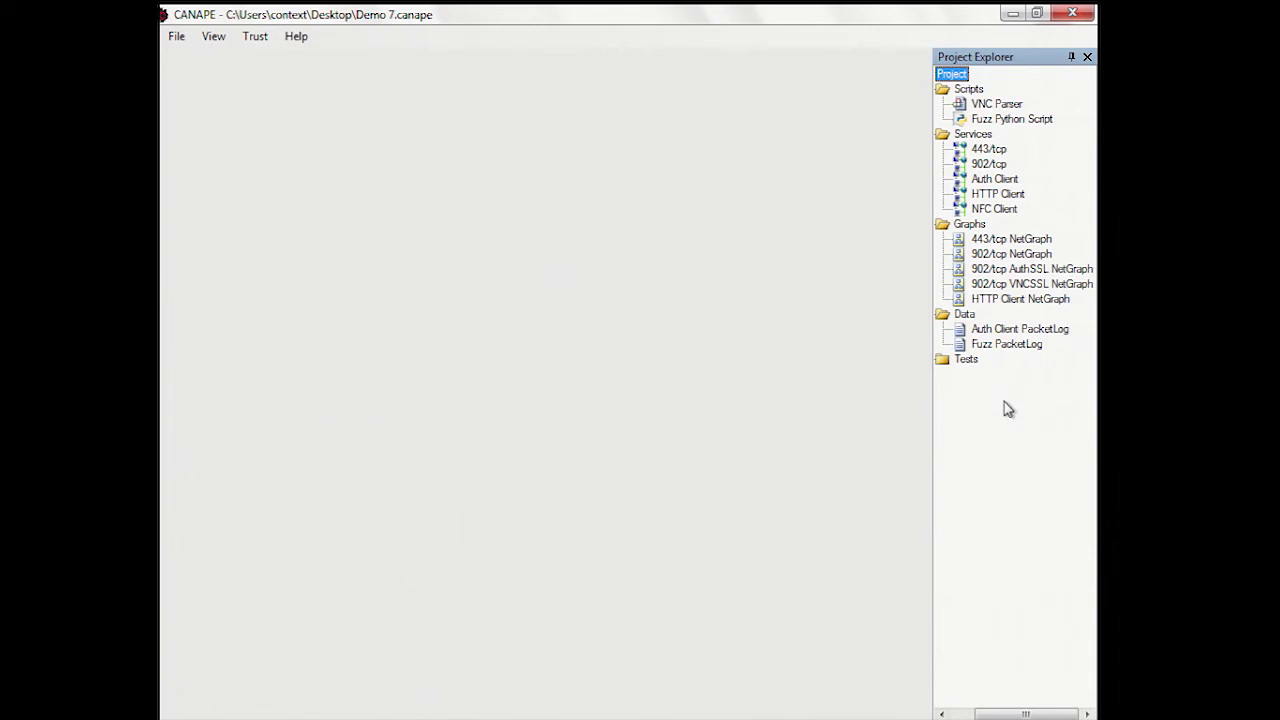
double_click(1040, 121)
left_click_drag(921, 175, 925, 107)
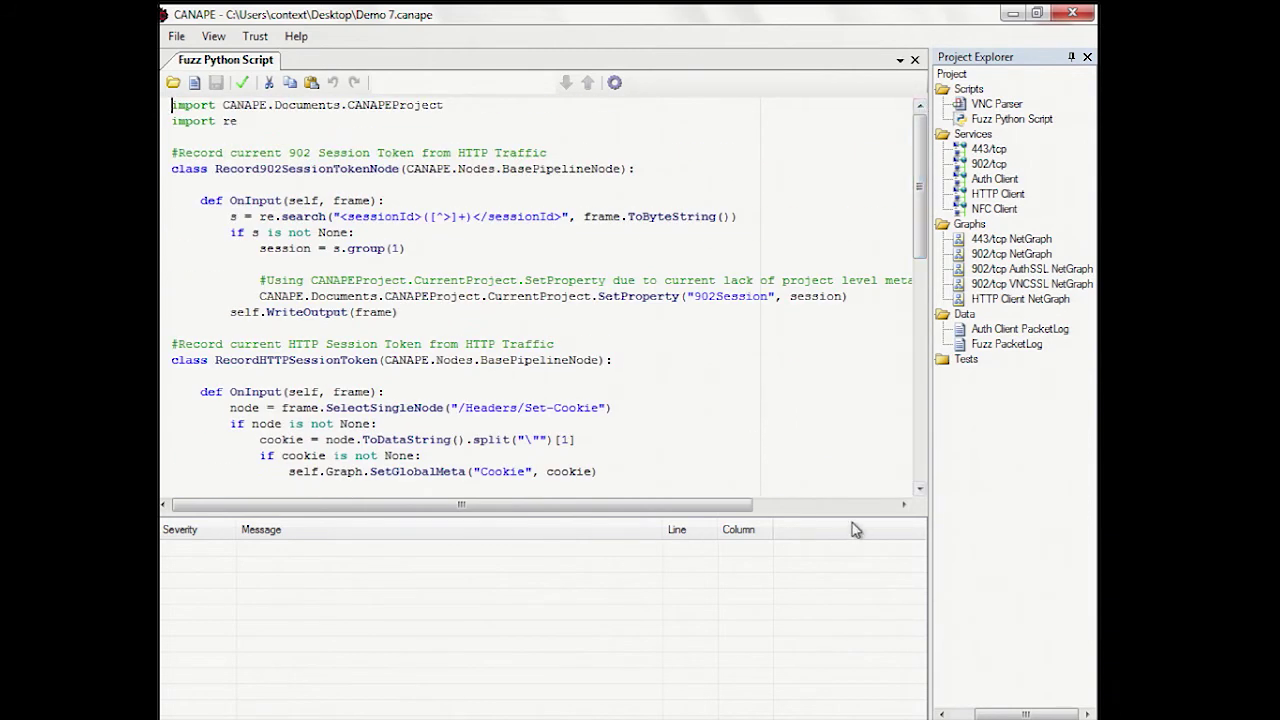
left_click_drag(849, 516, 859, 643)
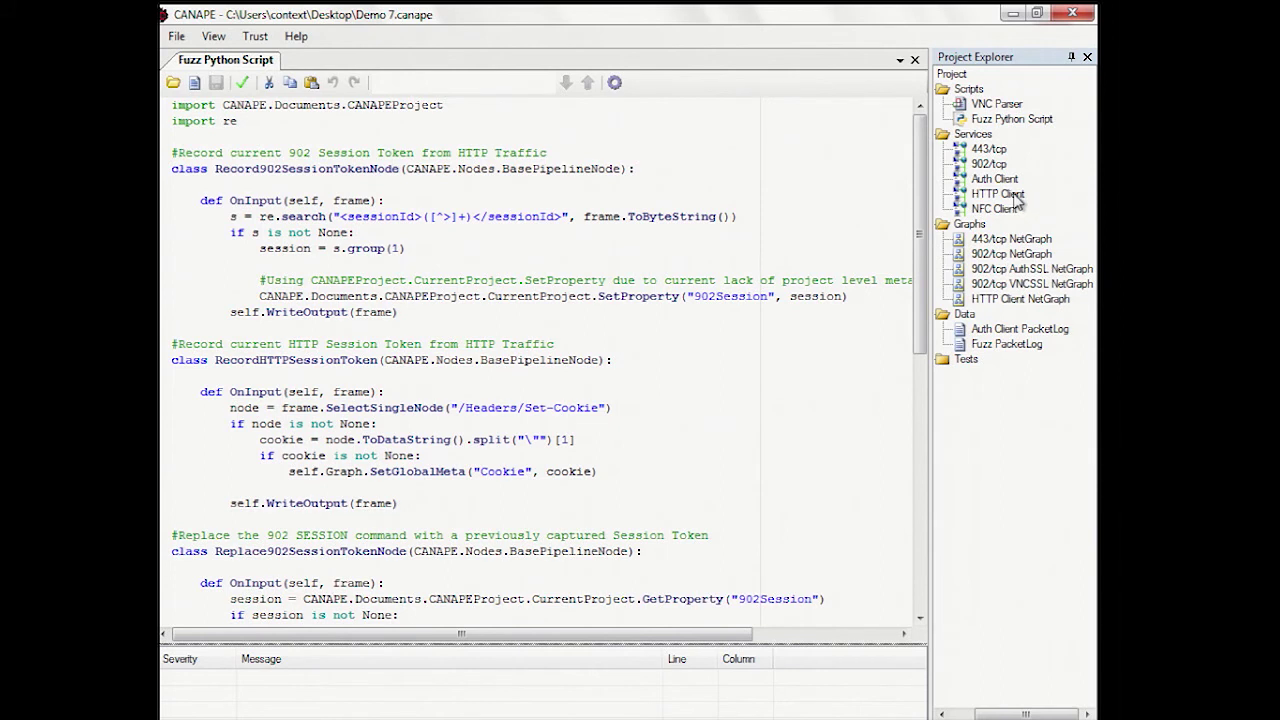
double_click(1014, 197)
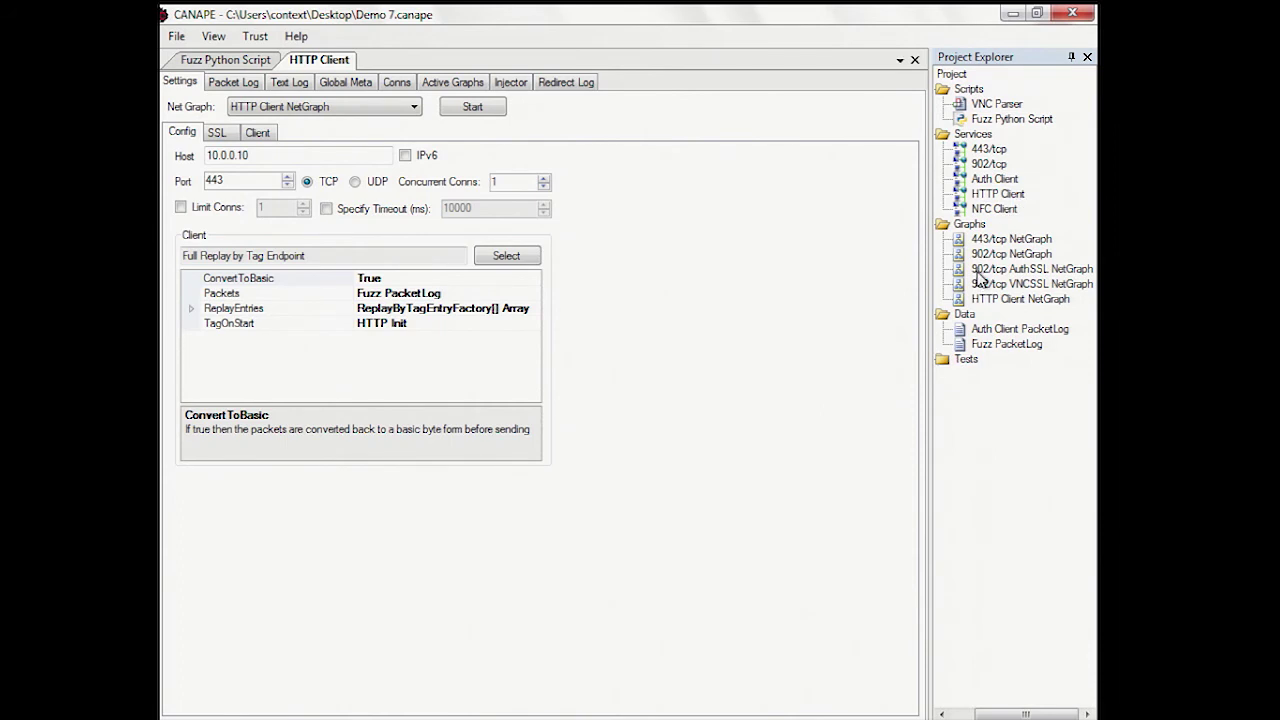
View the HTTP Client NetGraph loop and Record 902 Session Token node, then the Fuzz PacketLog.
double_click(1022, 302)
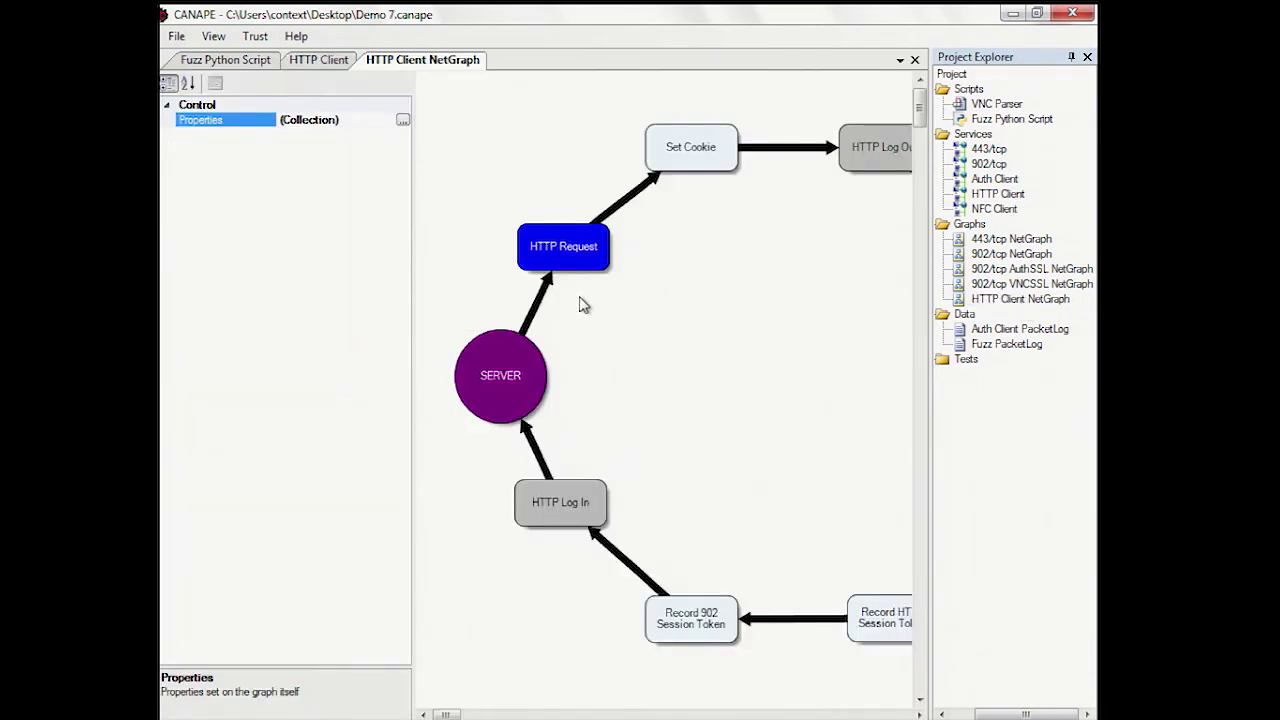
left_click_drag(414, 291, 272, 297)
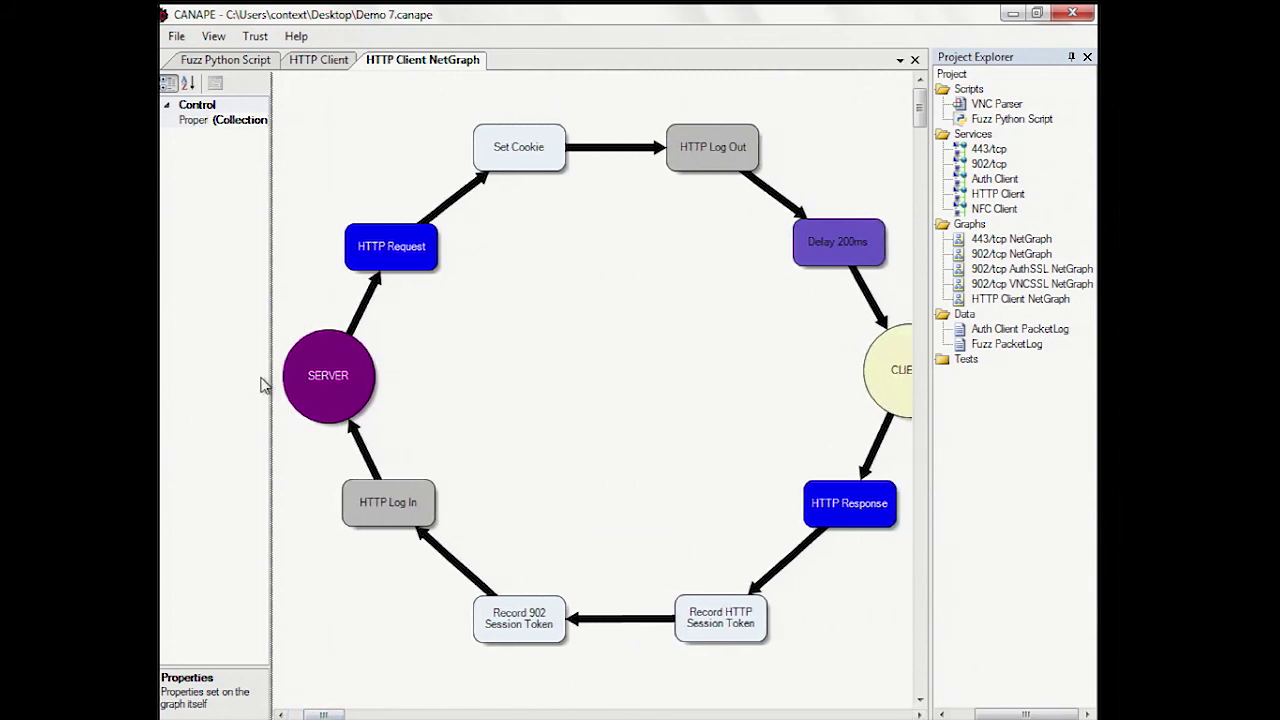
left_click_drag(271, 390, 208, 395)
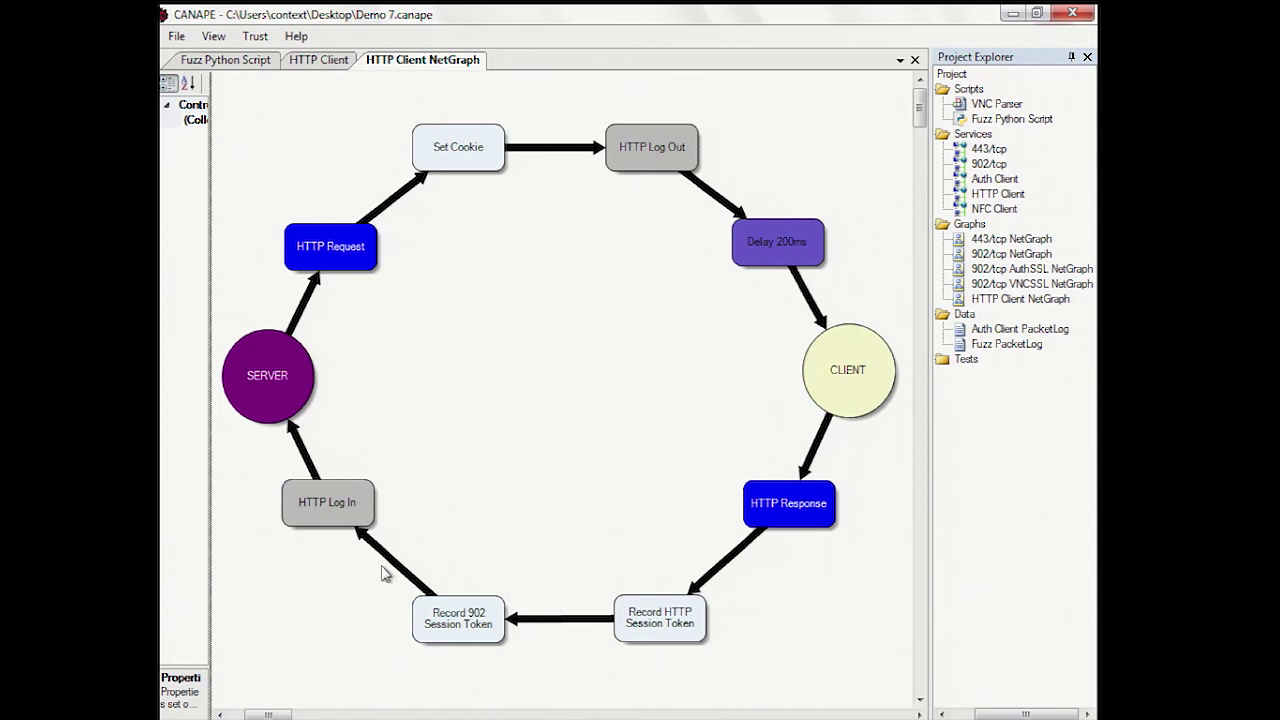
left_click(492, 618)
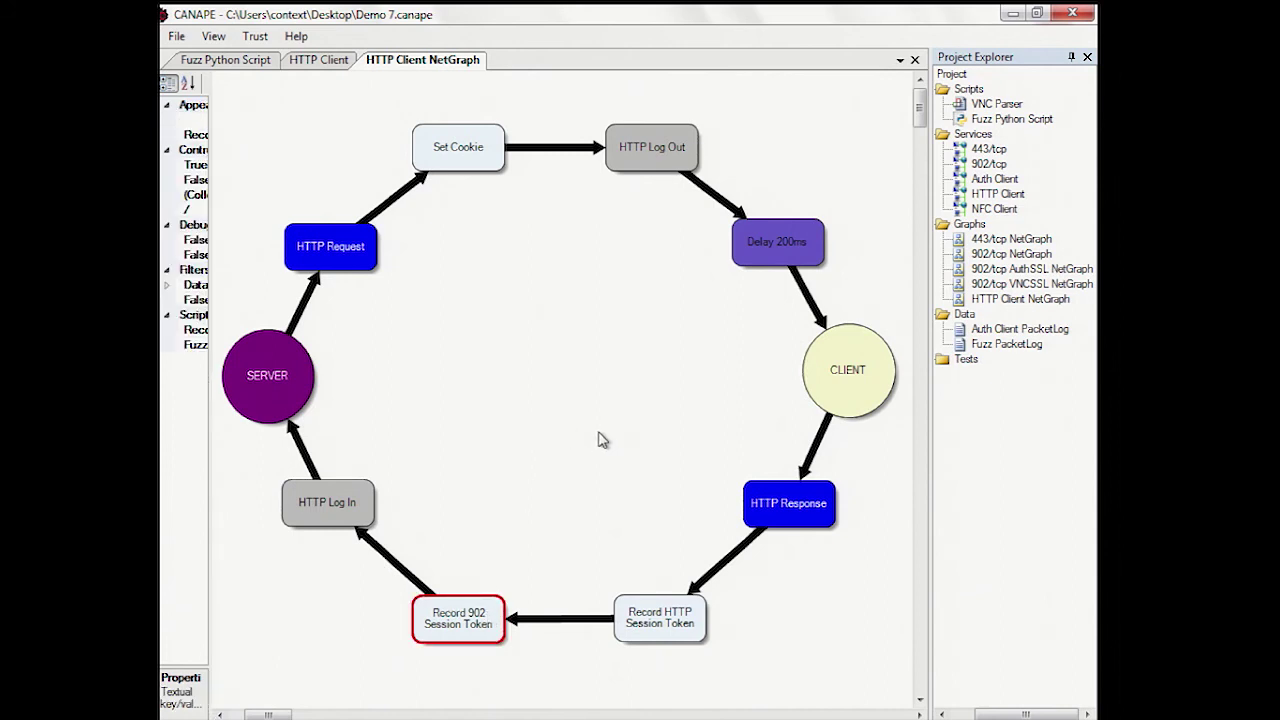
double_click(1010, 344)
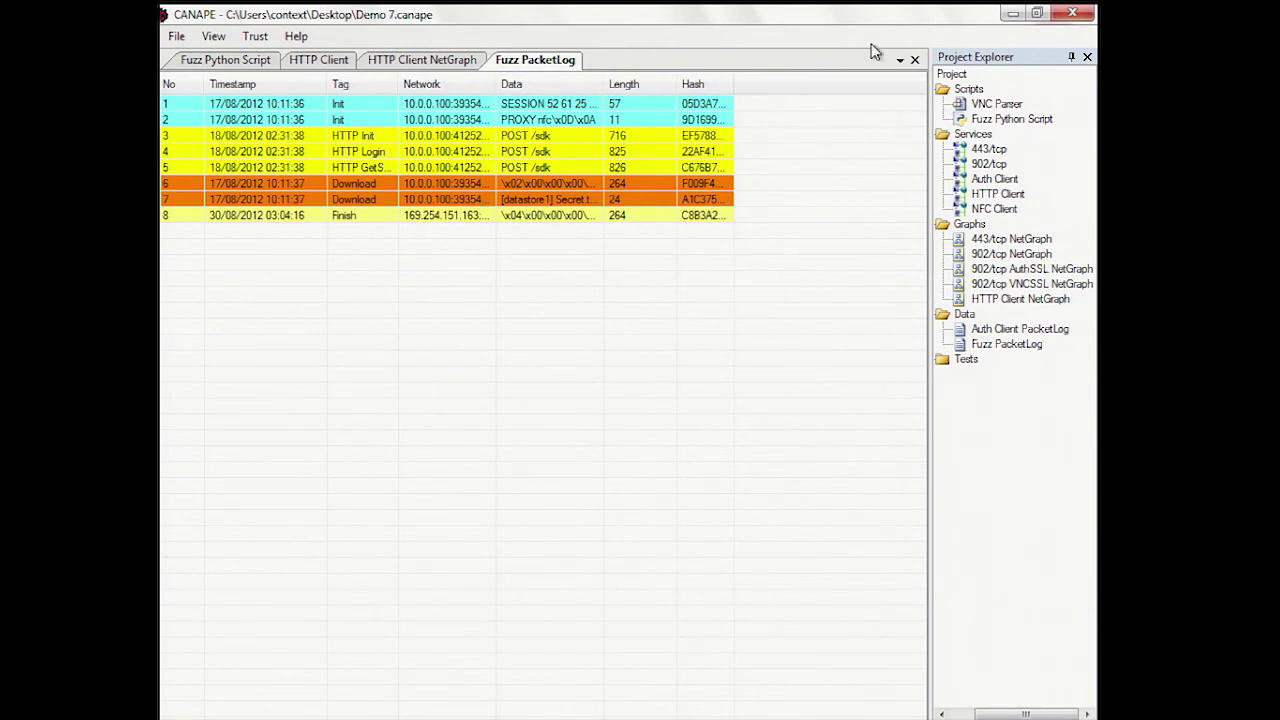
Start the HTTP Client replay, view its POST /sdk packet log, then open NFC Client settings.
double_click(1013, 196)
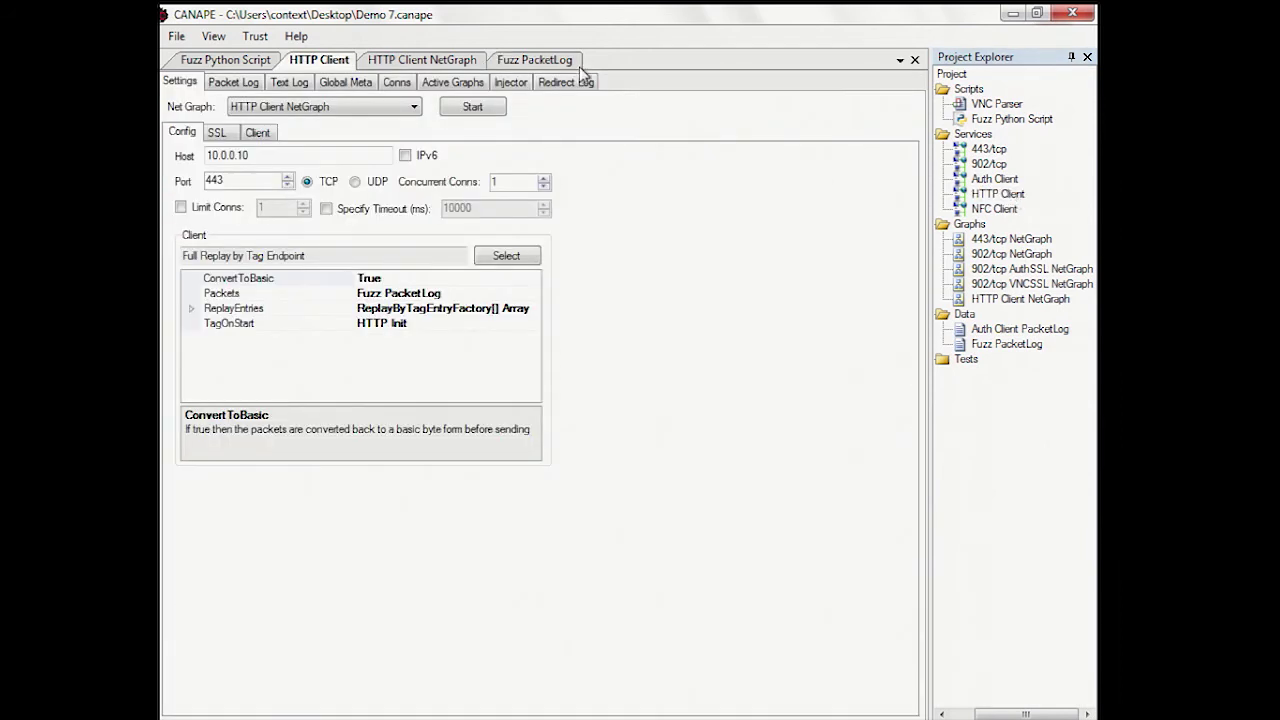
left_click(472, 110)
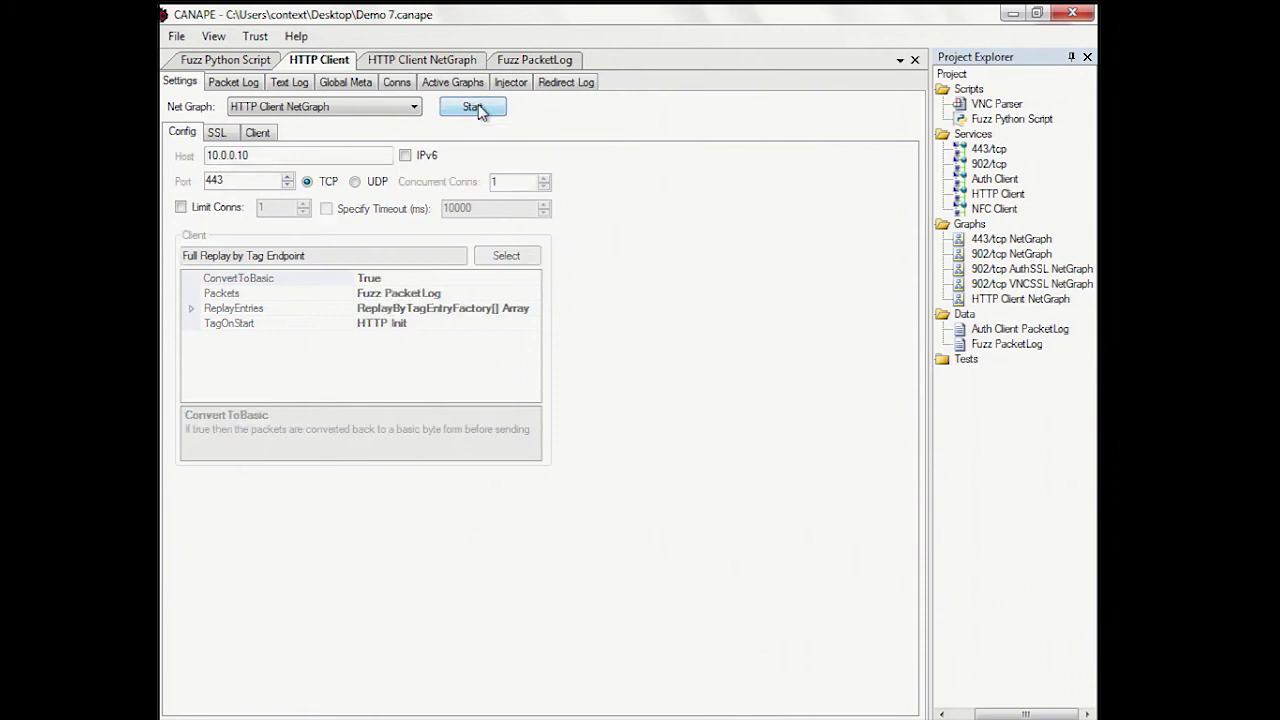
left_click(233, 84)
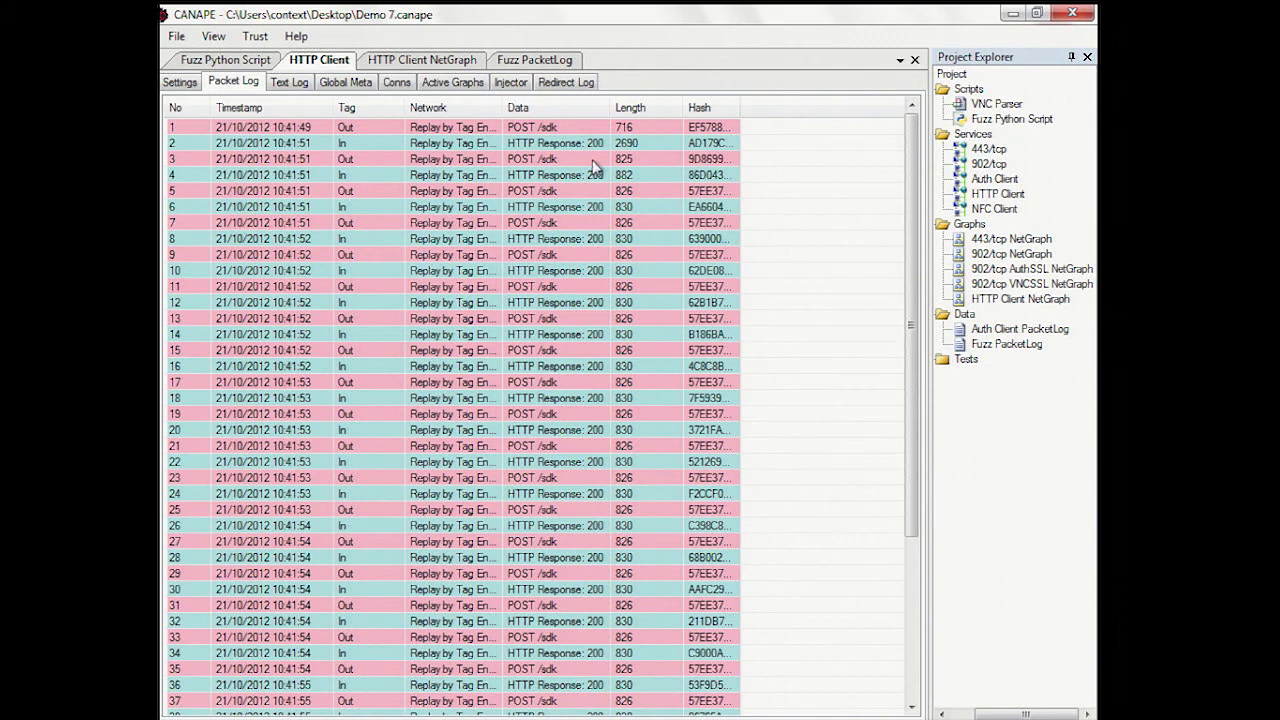
left_click(993, 210)
double_click(993, 210)
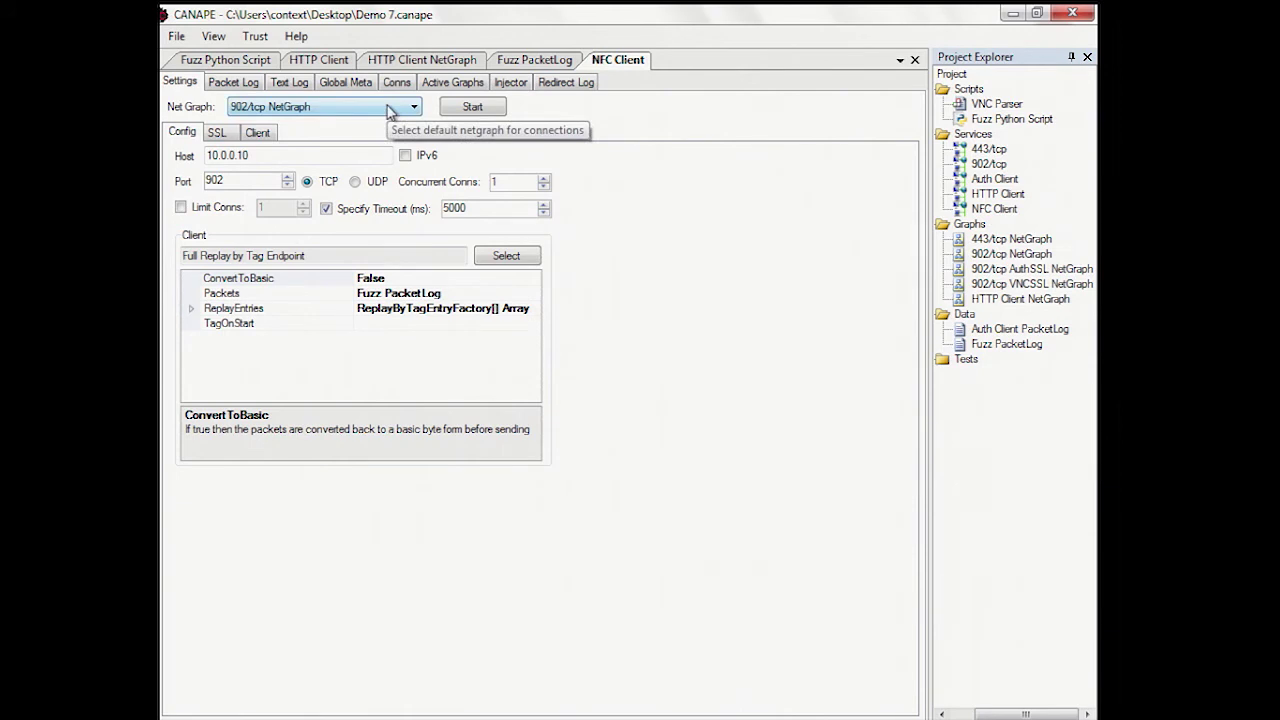
left_click(228, 84)
left_click(186, 82)
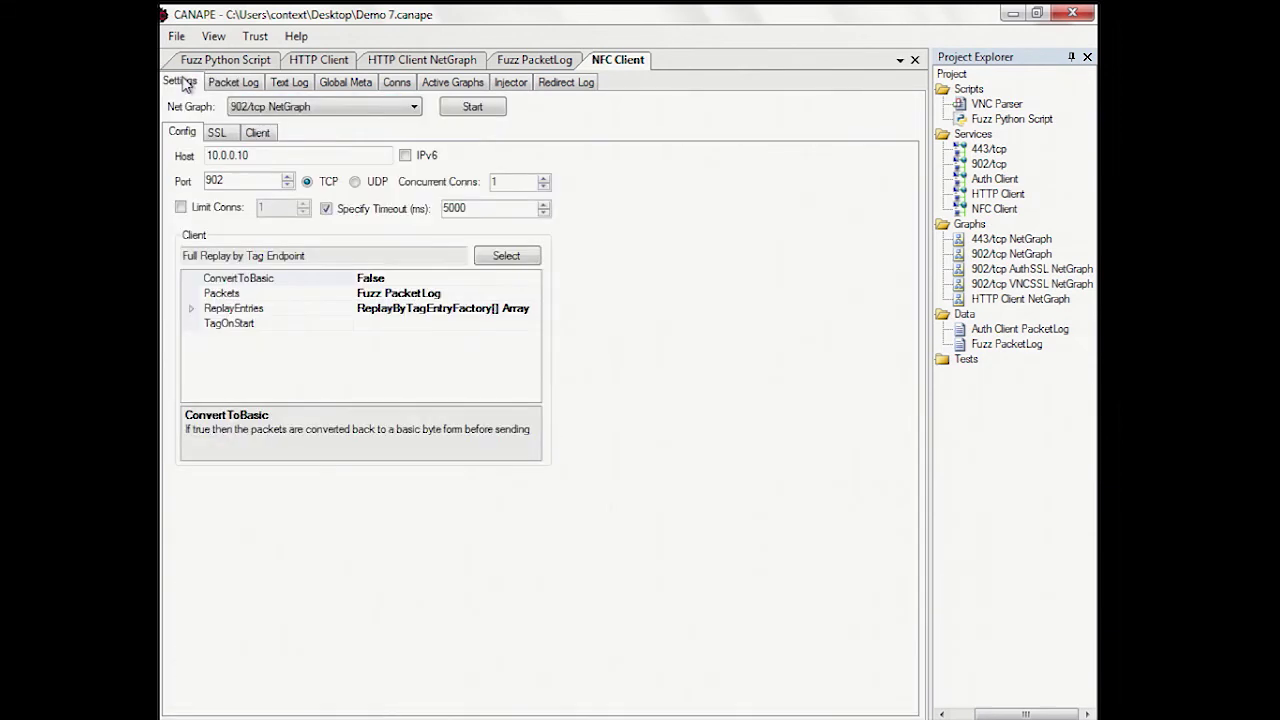
left_click(472, 107)
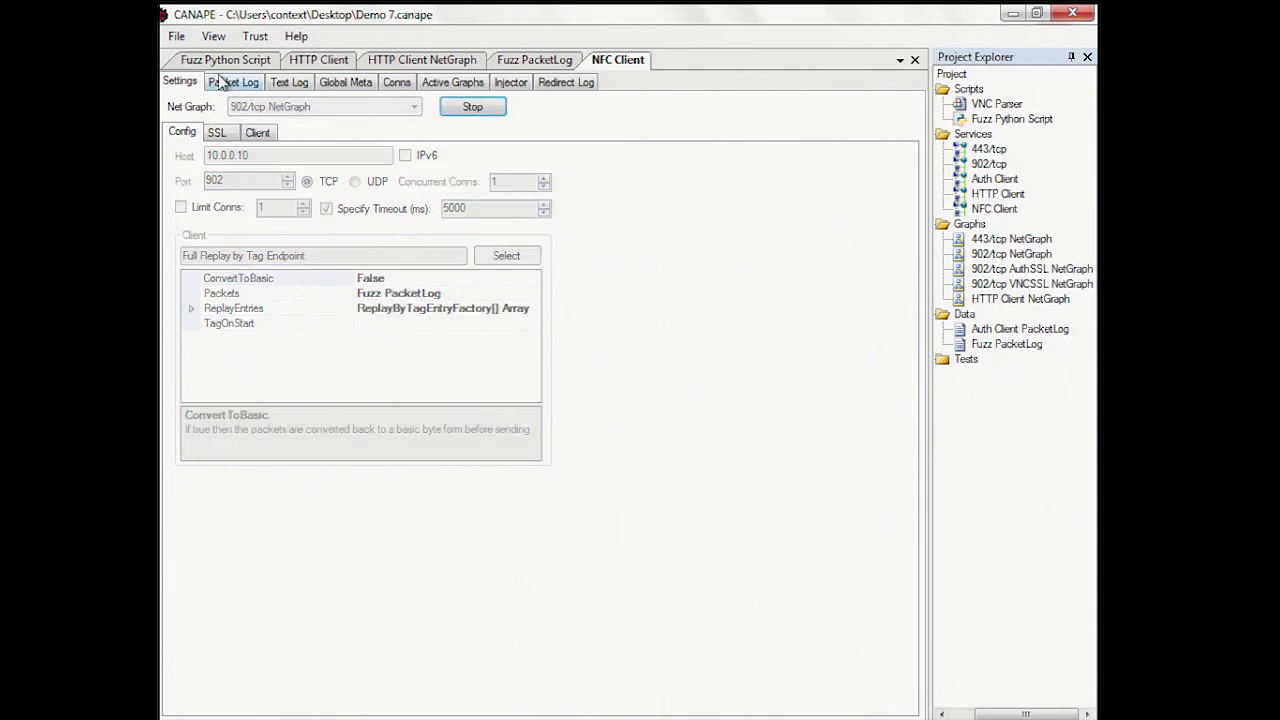
left_click(226, 82)
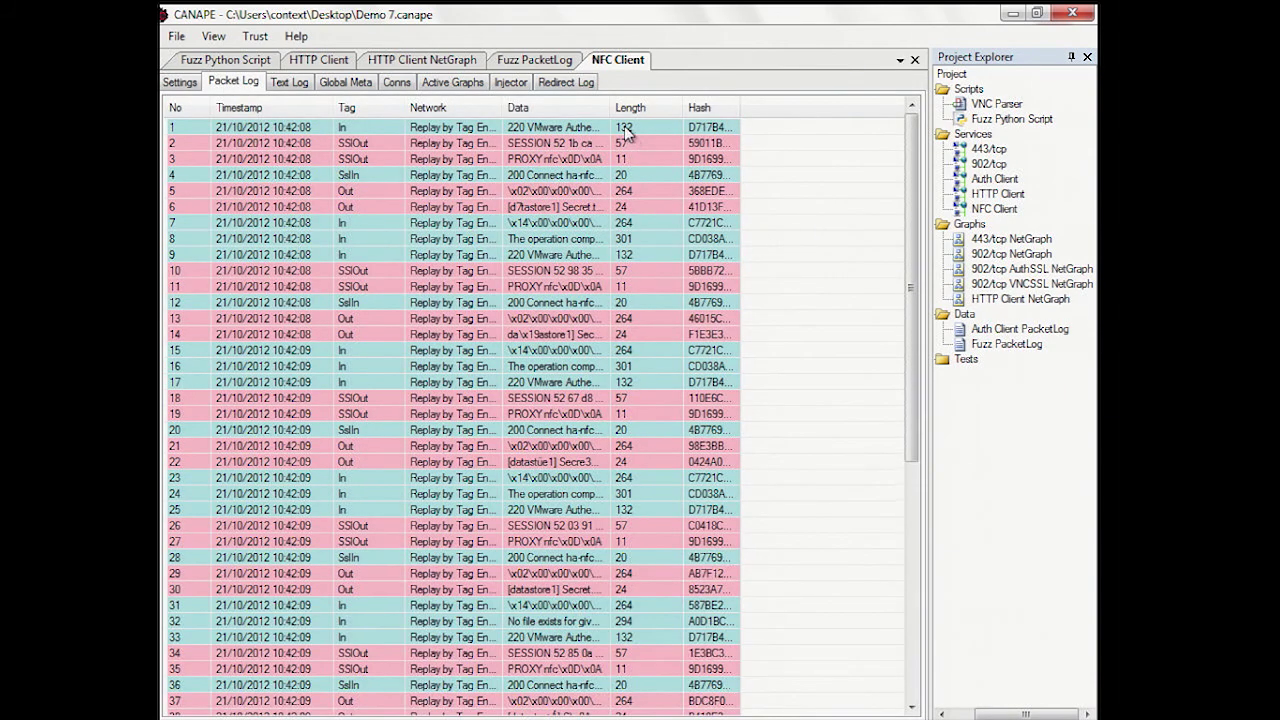
left_click_drag(613, 107, 724, 108)
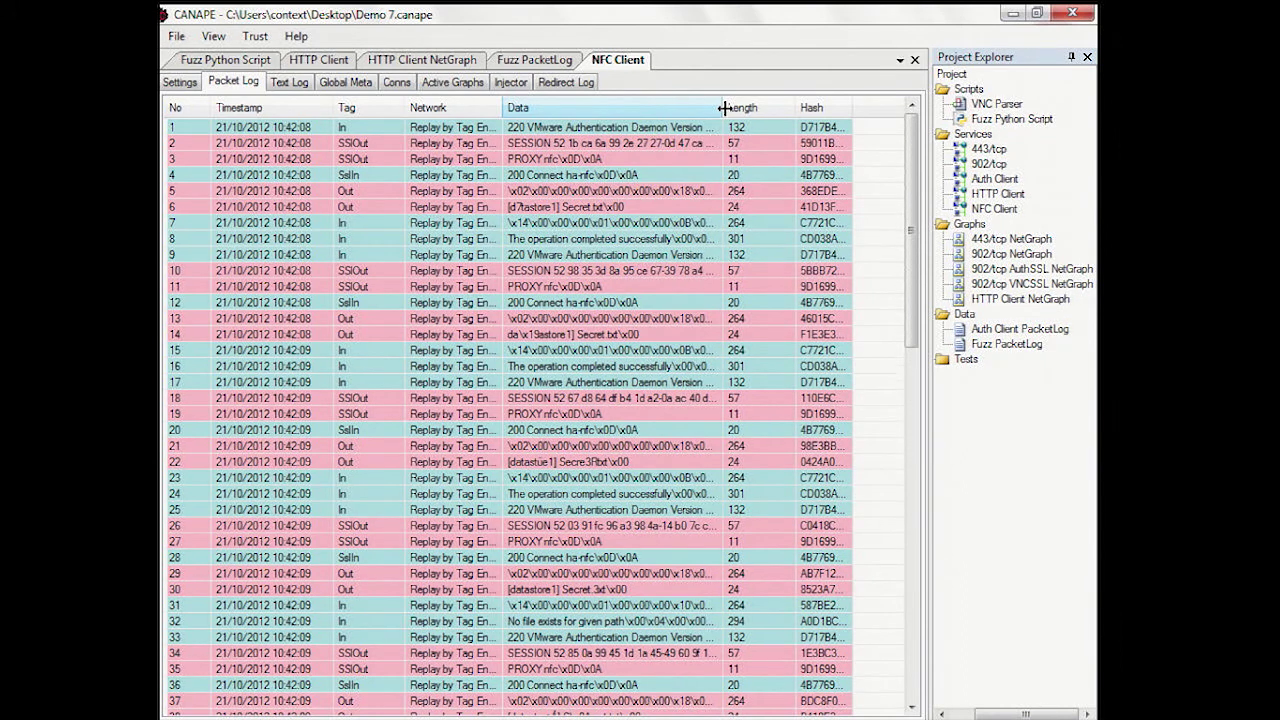
key("super+r")
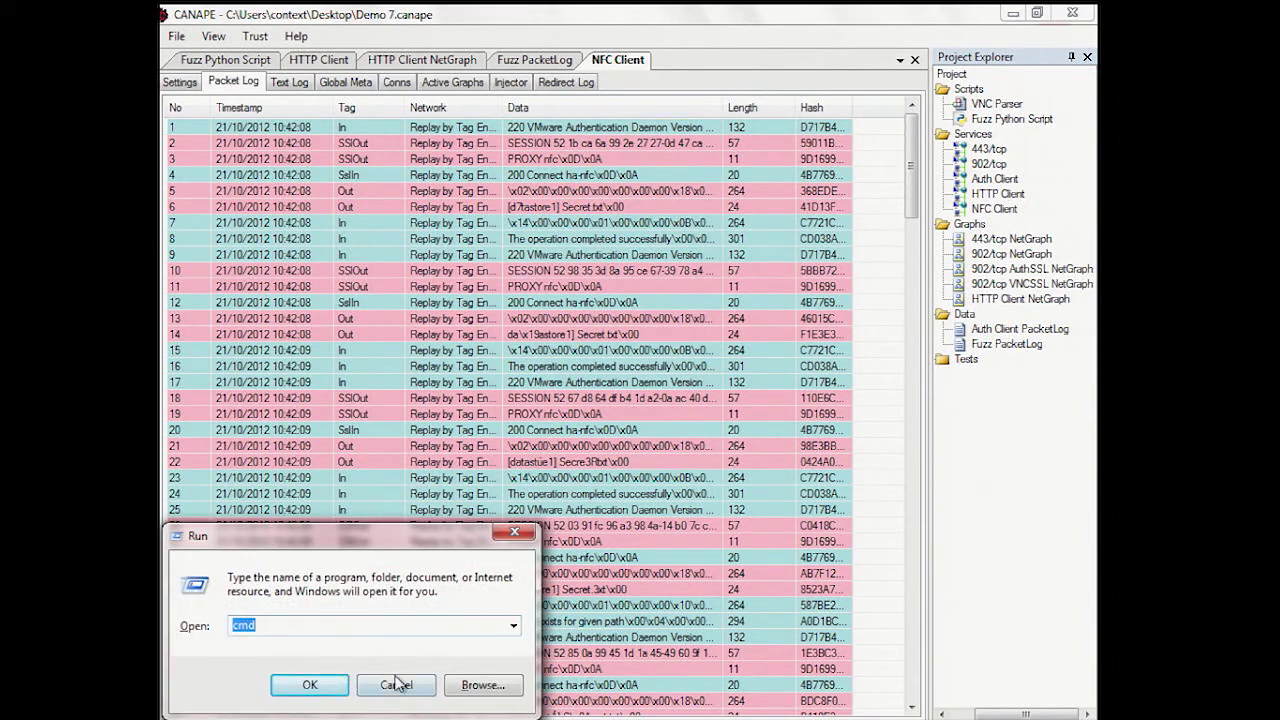
Start a new PuTTY SSH connection to host 10.0.0.10.
left_click(396, 685)
left_click(585, 710)
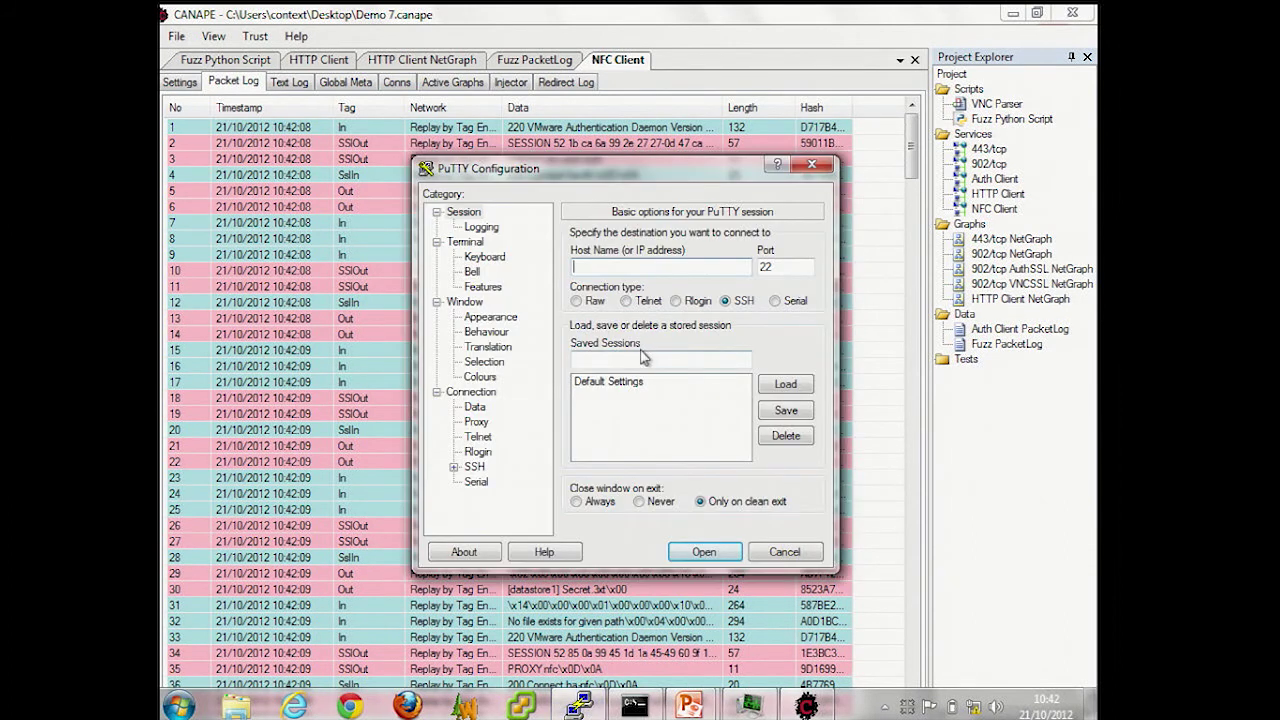
type("10.0.0.10")
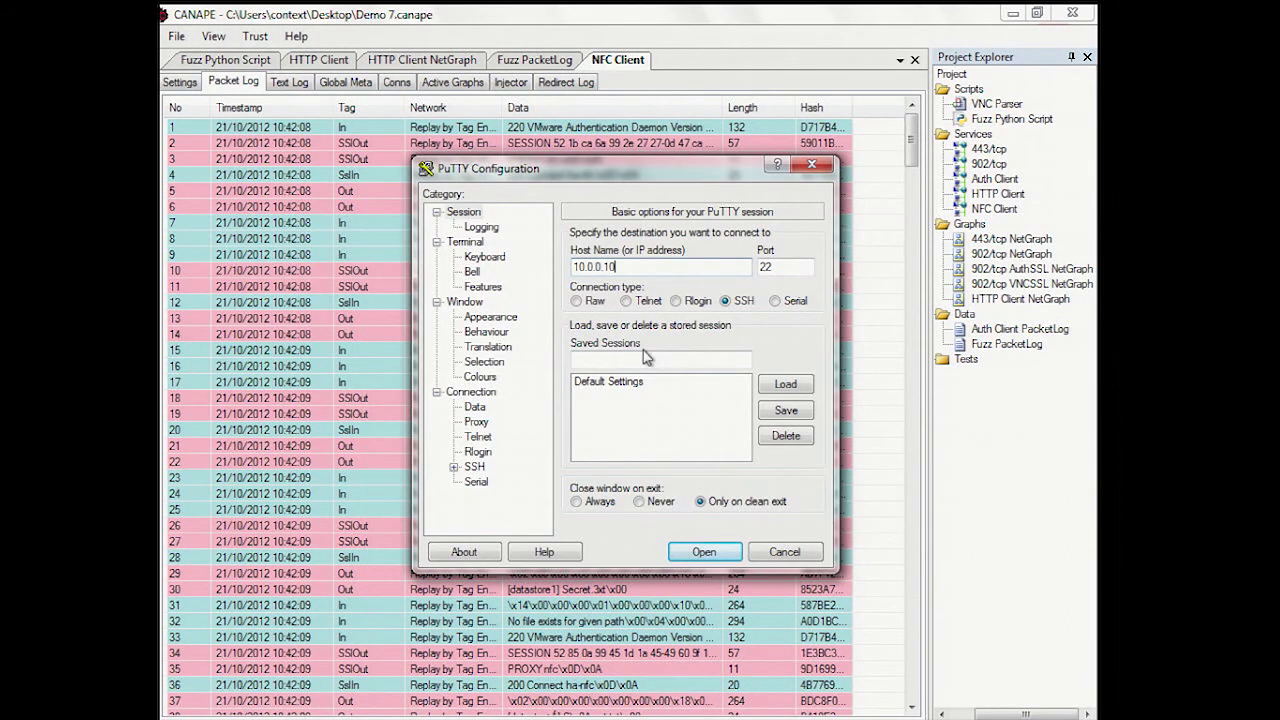
key("Return")
Log in as root and change into /scratch/core.
type("root")
key("Return")
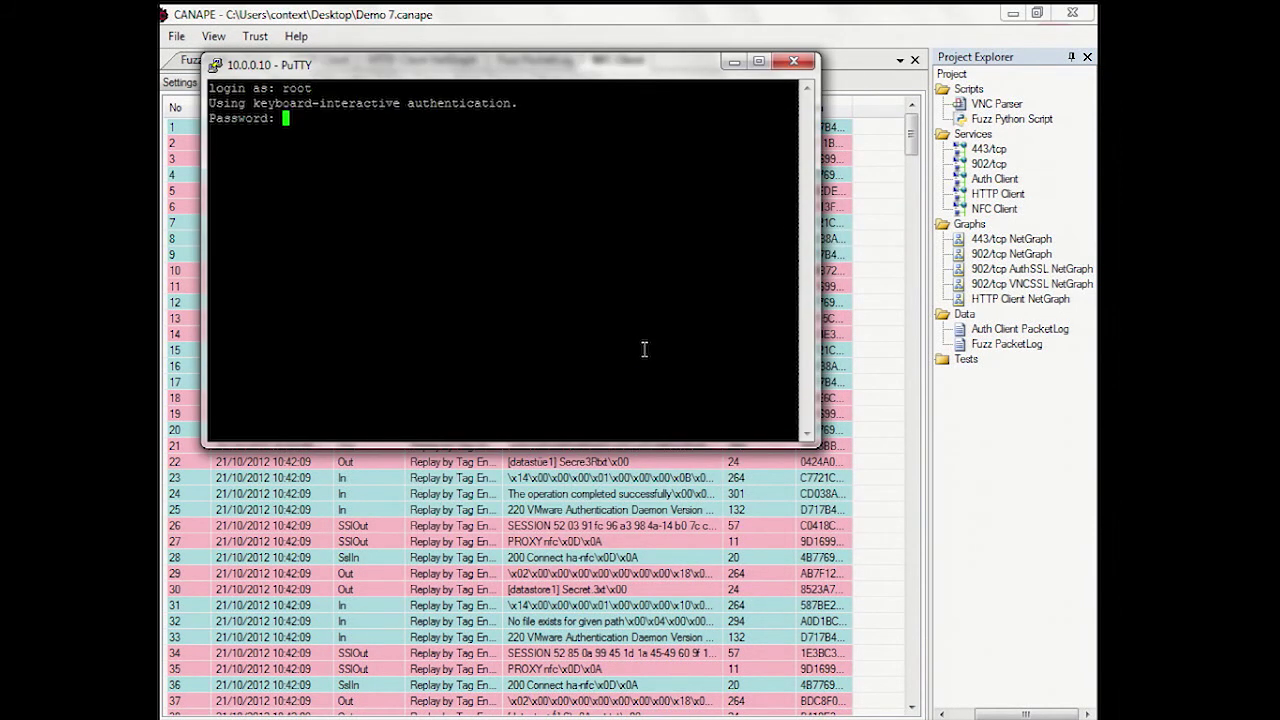
key("Return")
type("cd ")
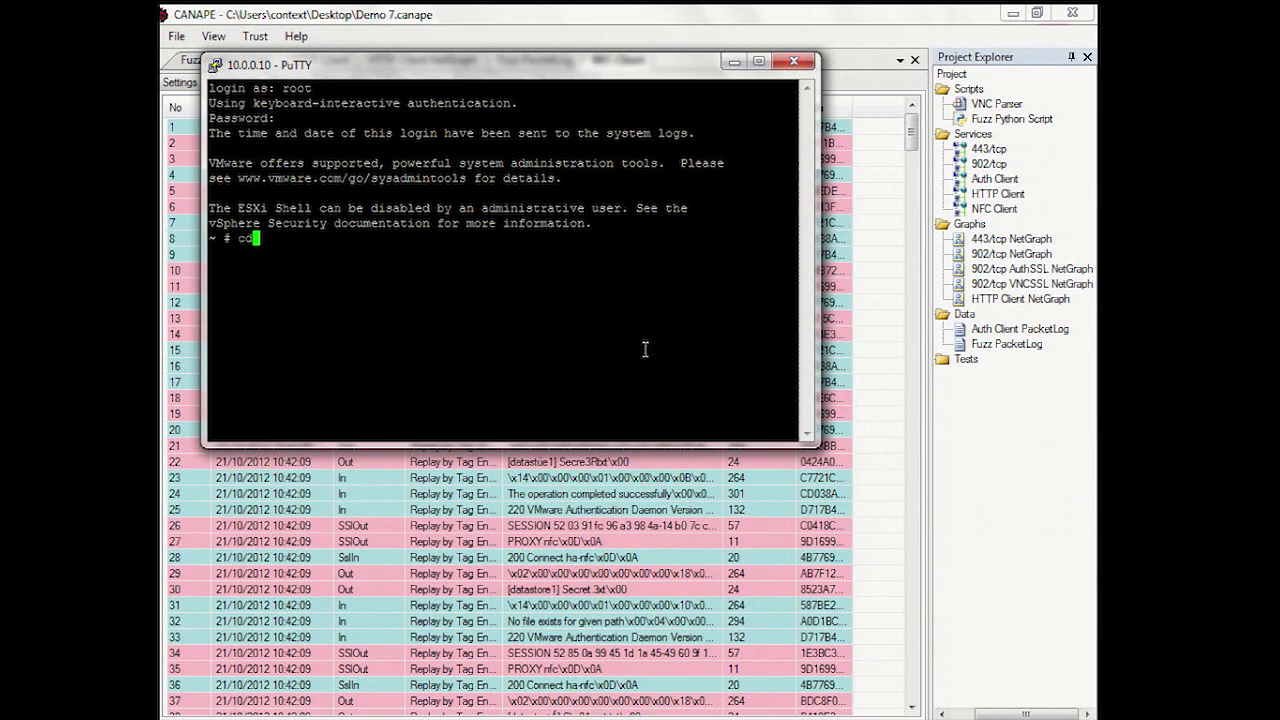
type("/scratch/core")
key("Return")
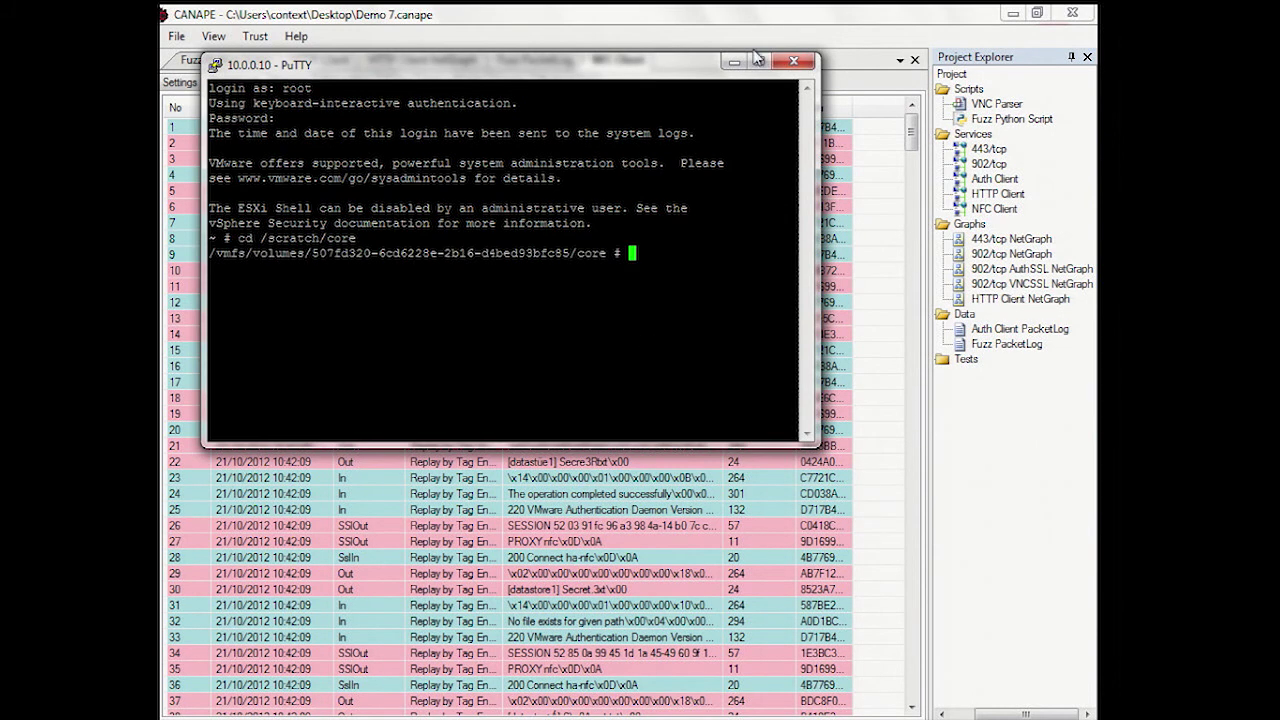
Maximize PuTTY, list /scratch/core with ls -la, and try clearing it with rm *.
left_click(759, 62)
type("ls -la")
key("Return")
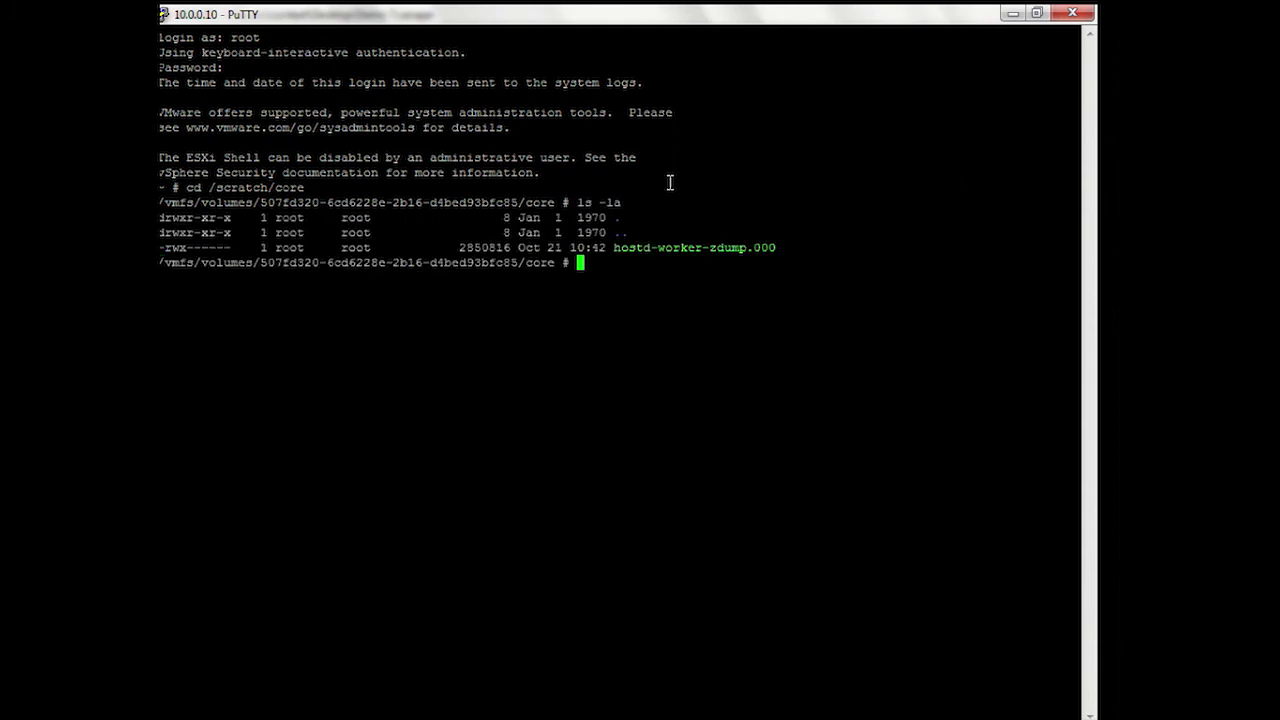
type("rm *")
key("Return")
Rerun ls -la to recheck the hostd-worker-zdump.000 size.
type("l")
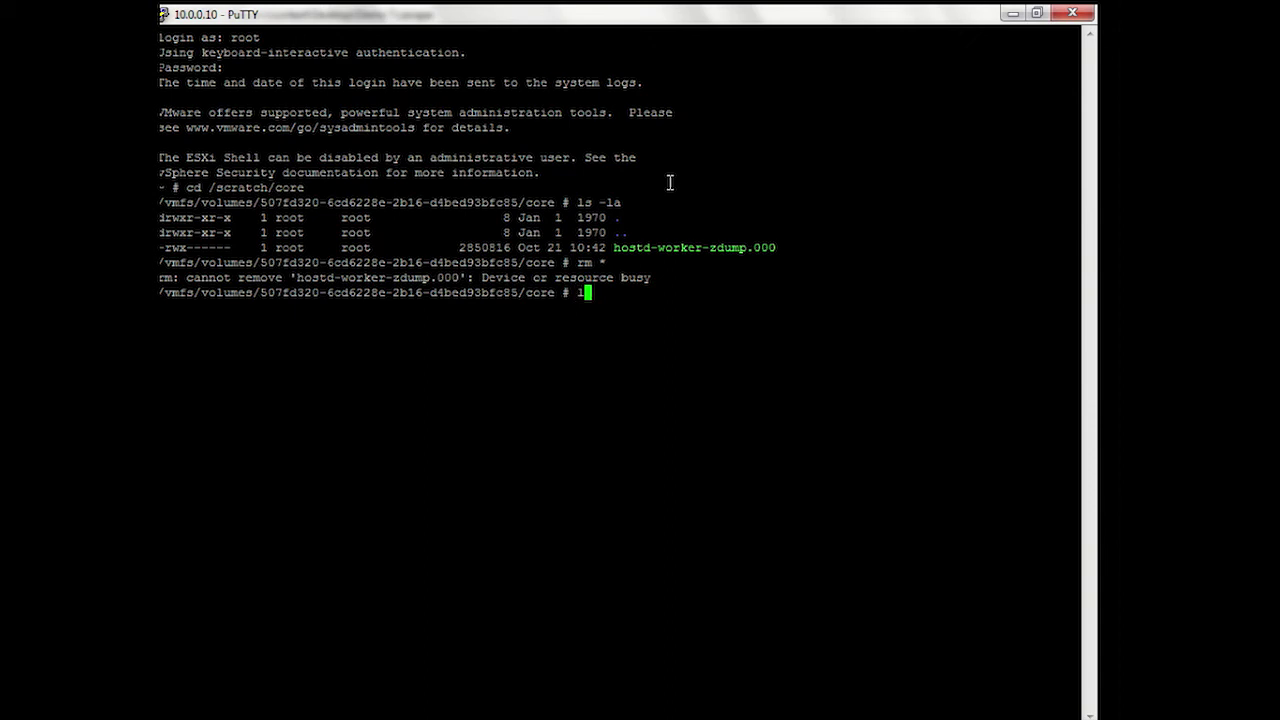
type("s -la")
key("BackSpace")
key("BackSpace")
key("BackSpace")
key("BackSpace")
key("BackSpace")
key("BackSpace")
type("l")
key("Up")
key("Return")
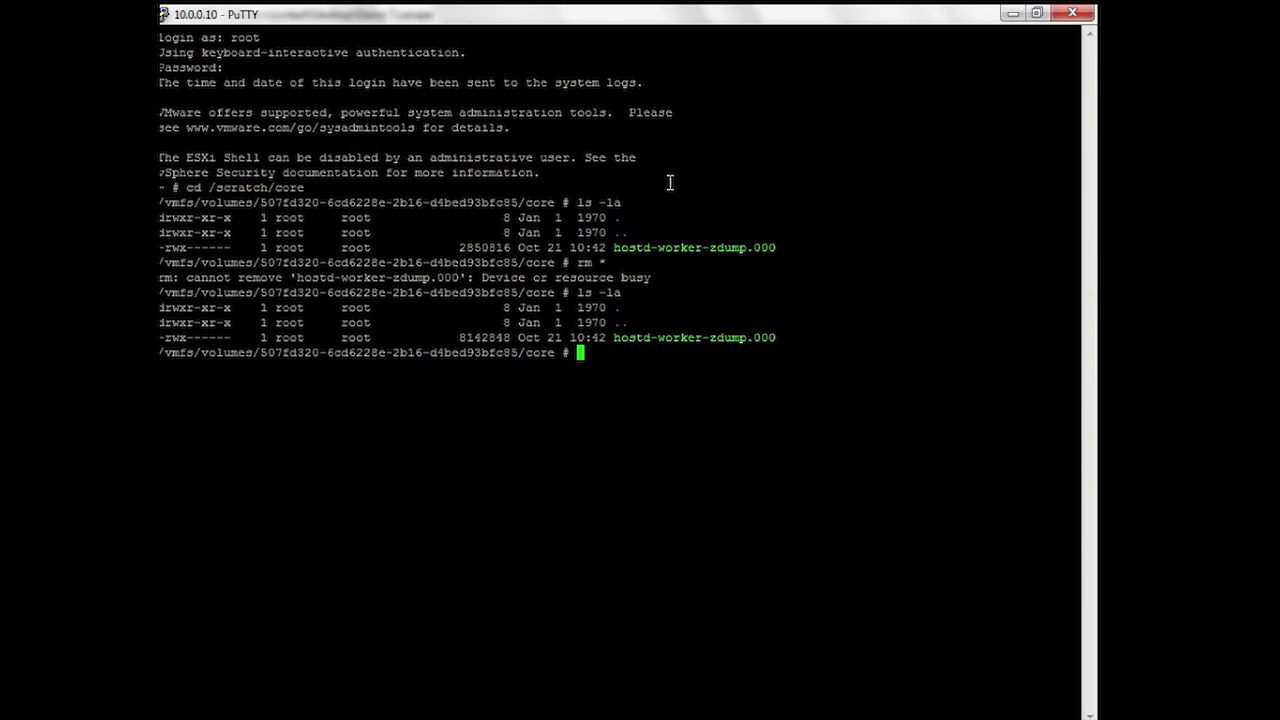
Run watch ls -la to refresh the listing every 2 seconds, then return to CANAPE.
type("watch ls -la")
key("Return")
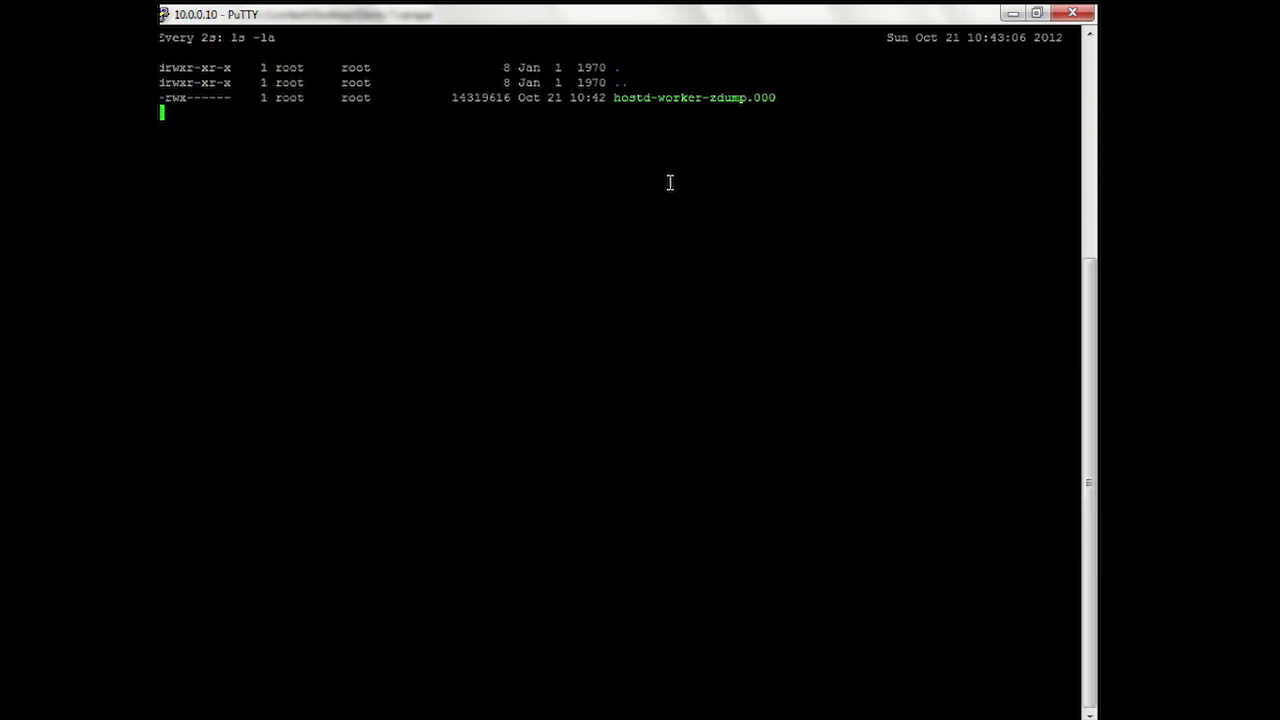
key("alt+Tab")
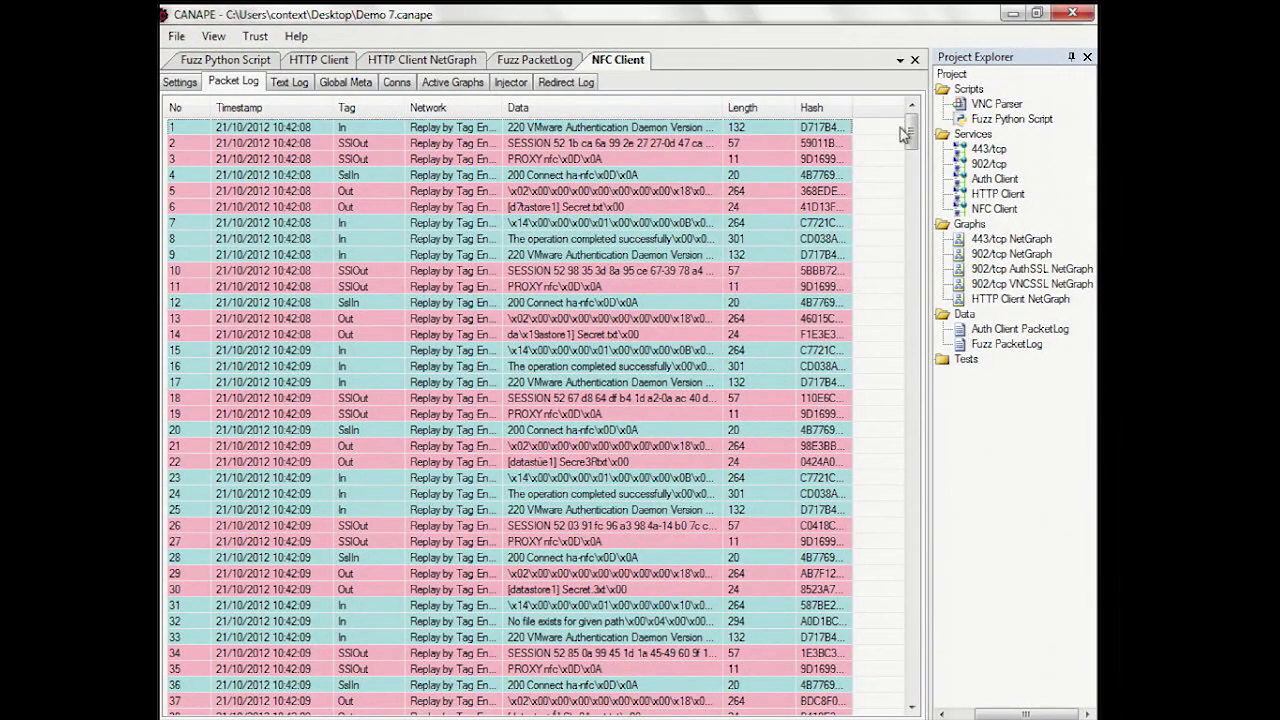
Scroll the NFC Client packet log to its end, past packet 570.
left_click_drag(912, 132, 914, 719)
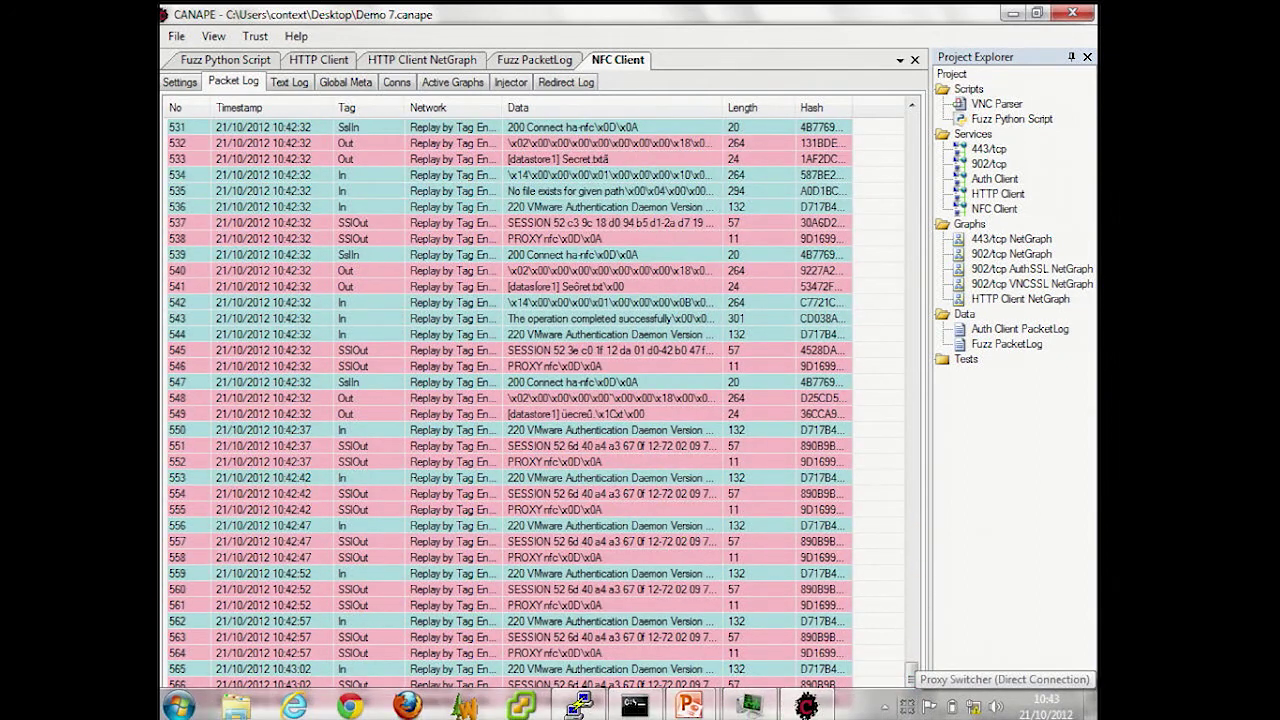
scroll(540, 400, "up", 12)
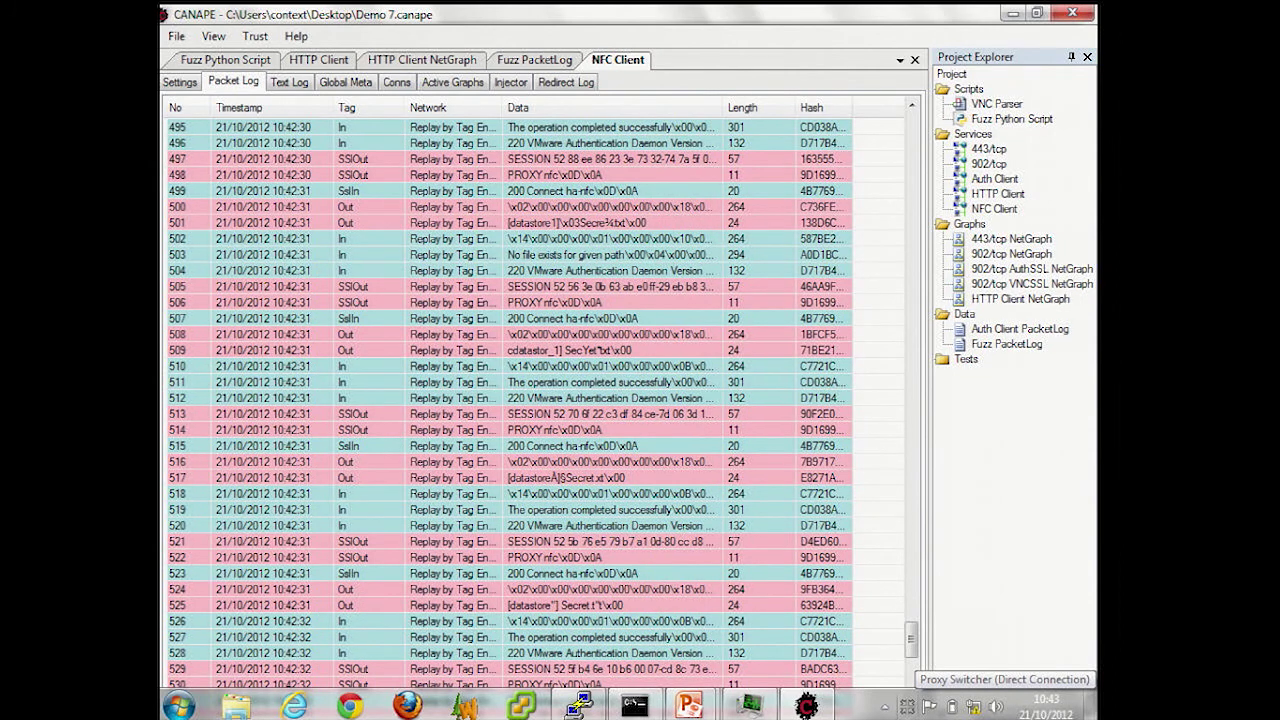
scroll(826, 680, "down", 1)
scroll(915, 657, "down", 3)
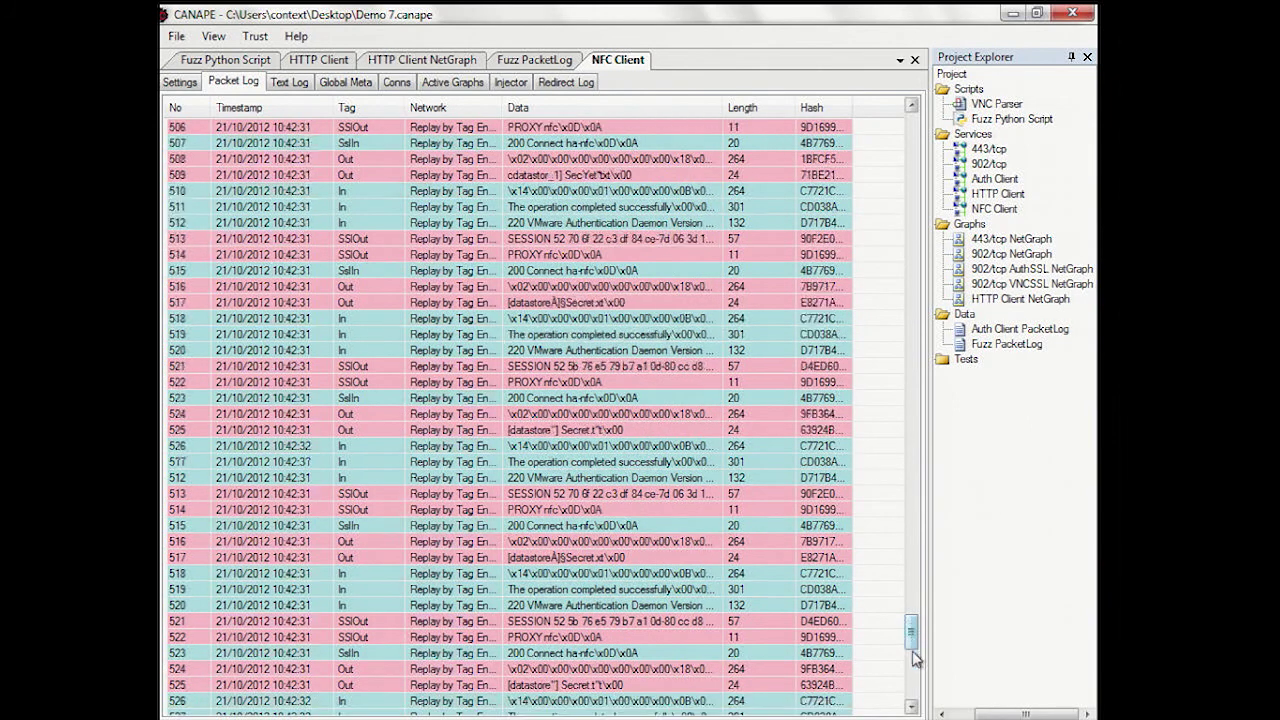
left_click_drag(915, 658, 914, 676)
Select packet 554 and step through the late packets, checking the PuTTY dump listing meanwhile.
left_click(684, 400)
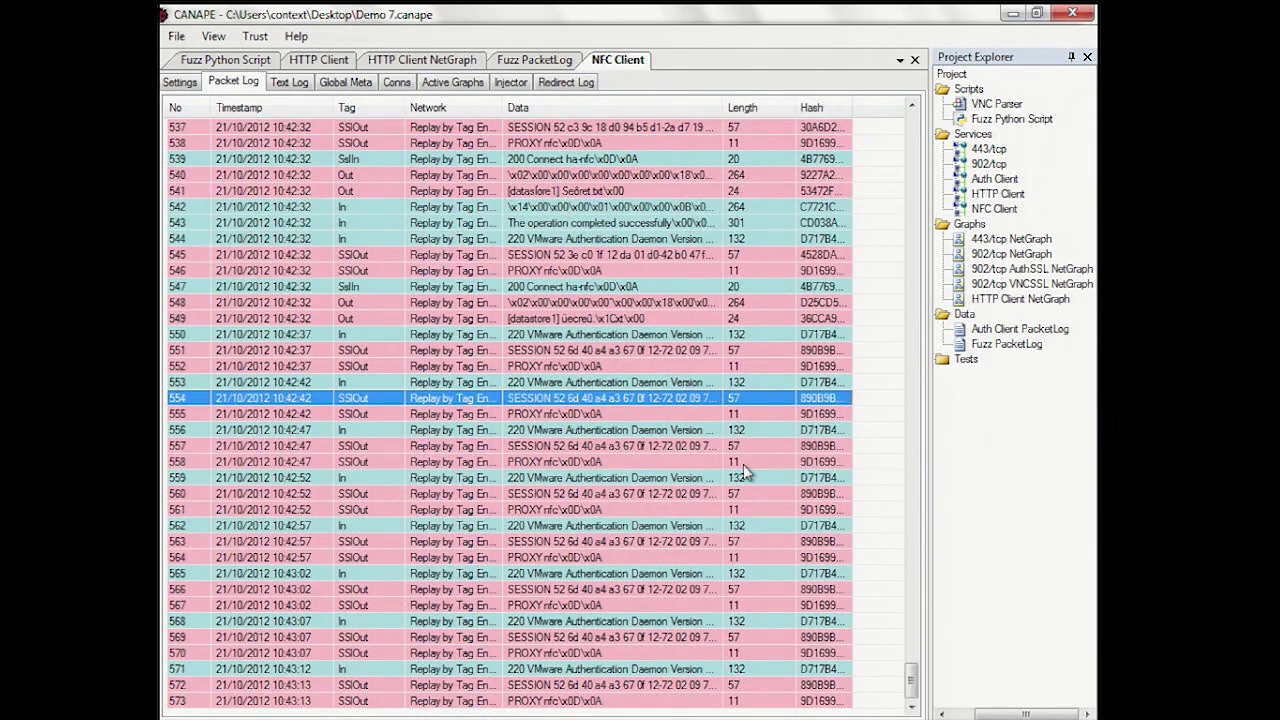
key("Up")
key("Up")
key("Up")
key("Up")
key("Down")
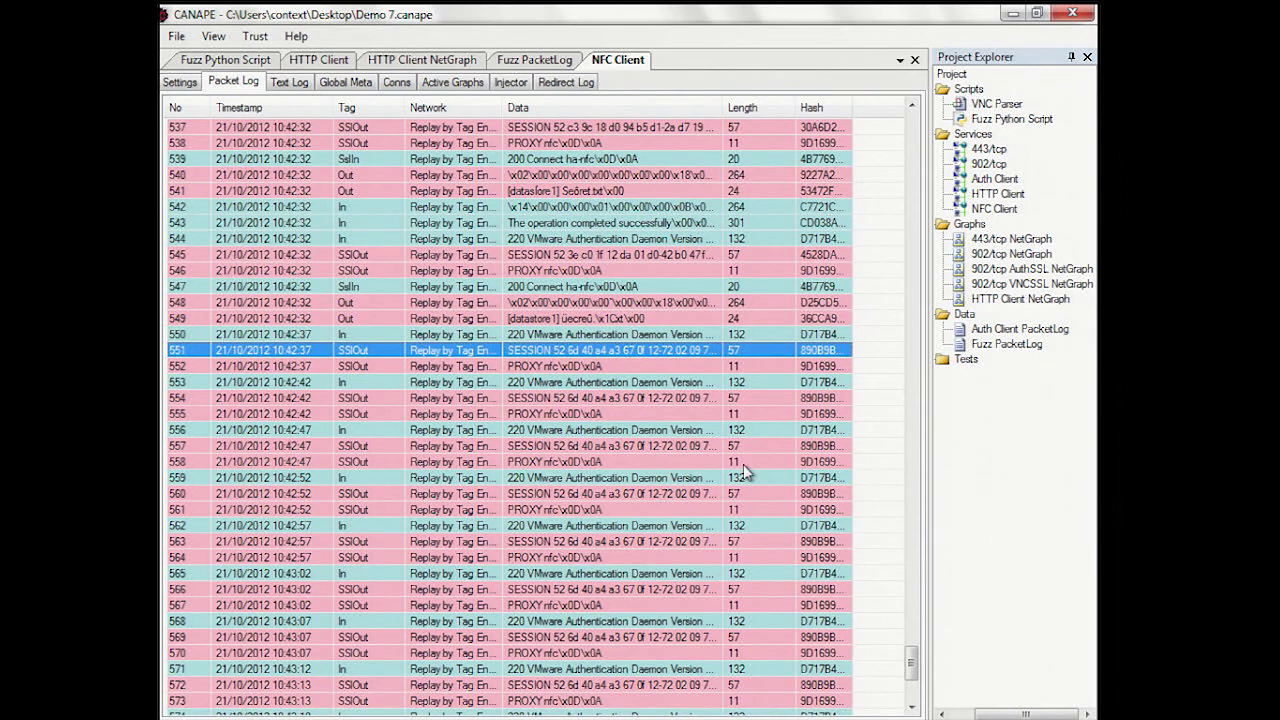
key("alt+Tab")
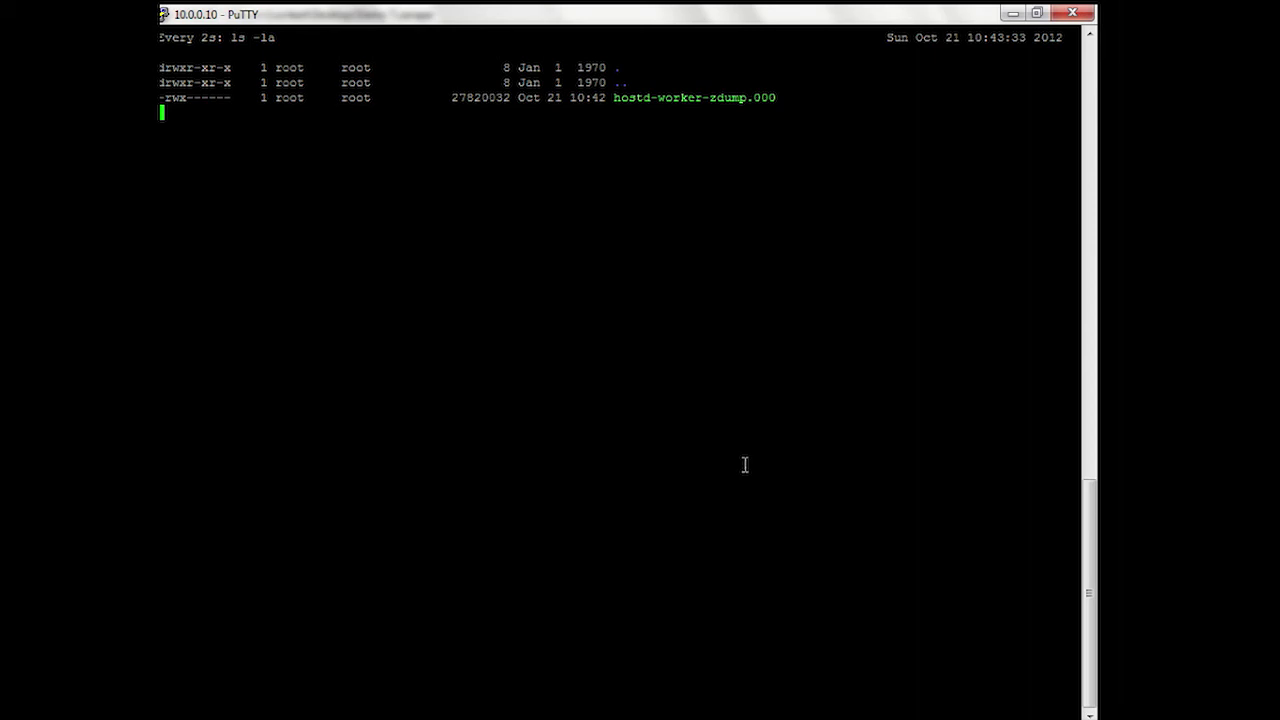
key("alt+Tab")
key("alt+Tab")
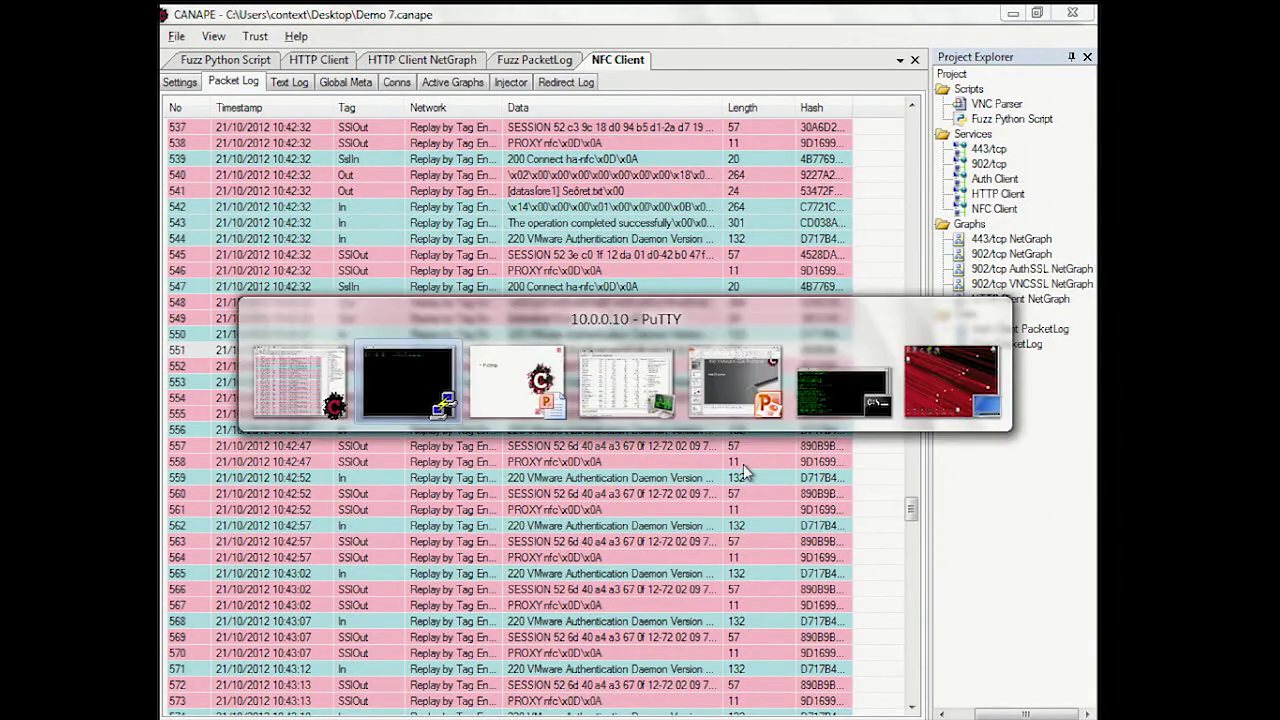